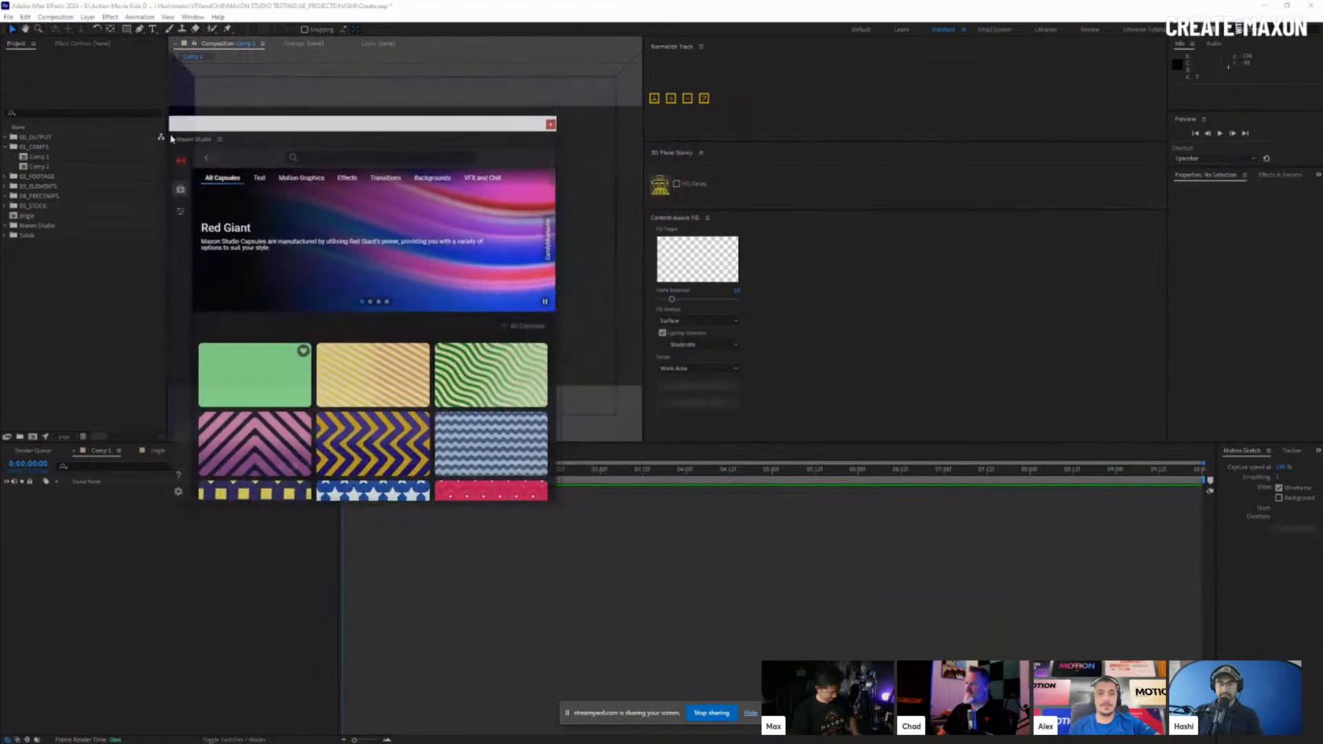
Dock the Maxon Studio panel between the Project and Composition panels, narrow the utility panels, and widen Maxon Studio to show three capsule columns
{"action": "left_click_drag", "start_coordinate": [553, 137], "coordinate": [339, 158]}
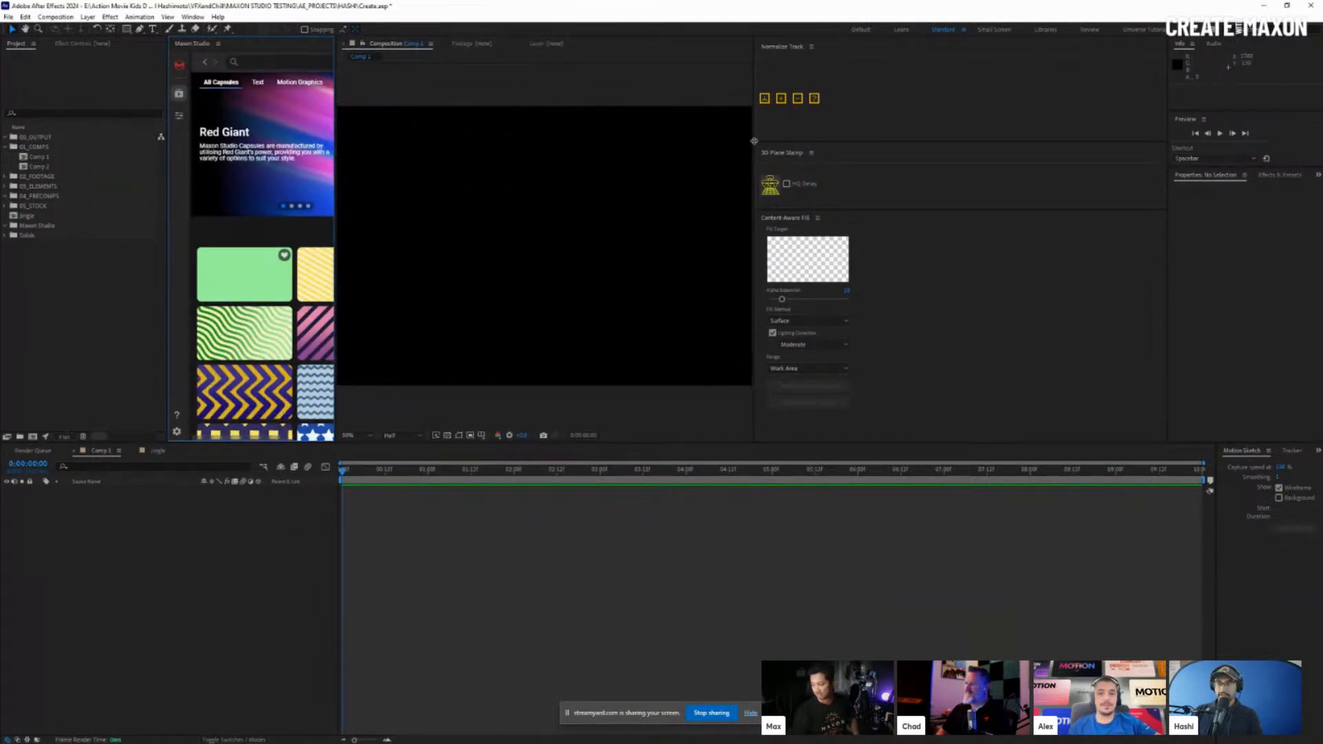
{"action": "left_click_drag", "start_coordinate": [753, 141], "coordinate": [1100, 152]}
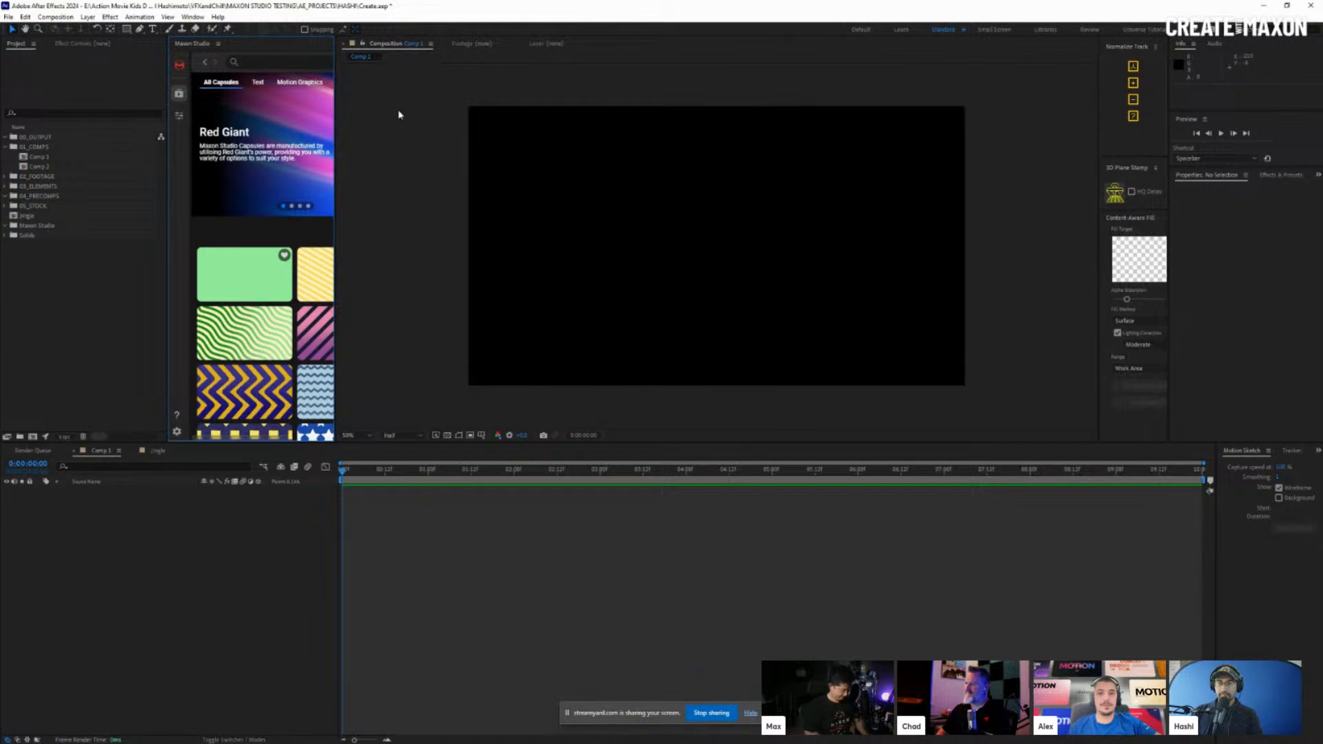
{"action": "left_click_drag", "start_coordinate": [334, 180], "coordinate": [536, 195]}
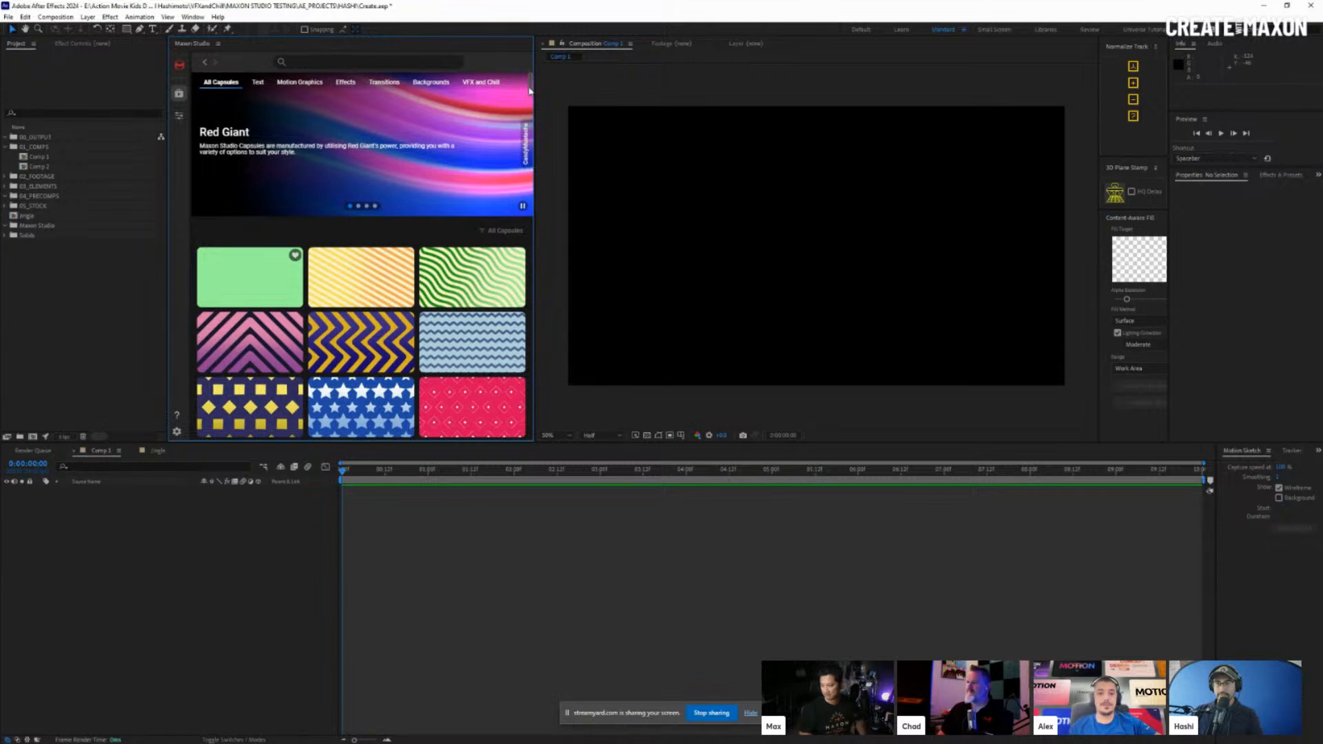
{"action": "mouse_move", "coordinate": [532, 89]}
{"action": "left_mouse_down"}
{"action": "mouse_move", "coordinate": [535, 201]}
{"action": "mouse_move", "coordinate": [561, 257]}
{"action": "mouse_move", "coordinate": [563, 438]}
{"action": "mouse_move", "coordinate": [561, 73]}
{"action": "left_mouse_up"}
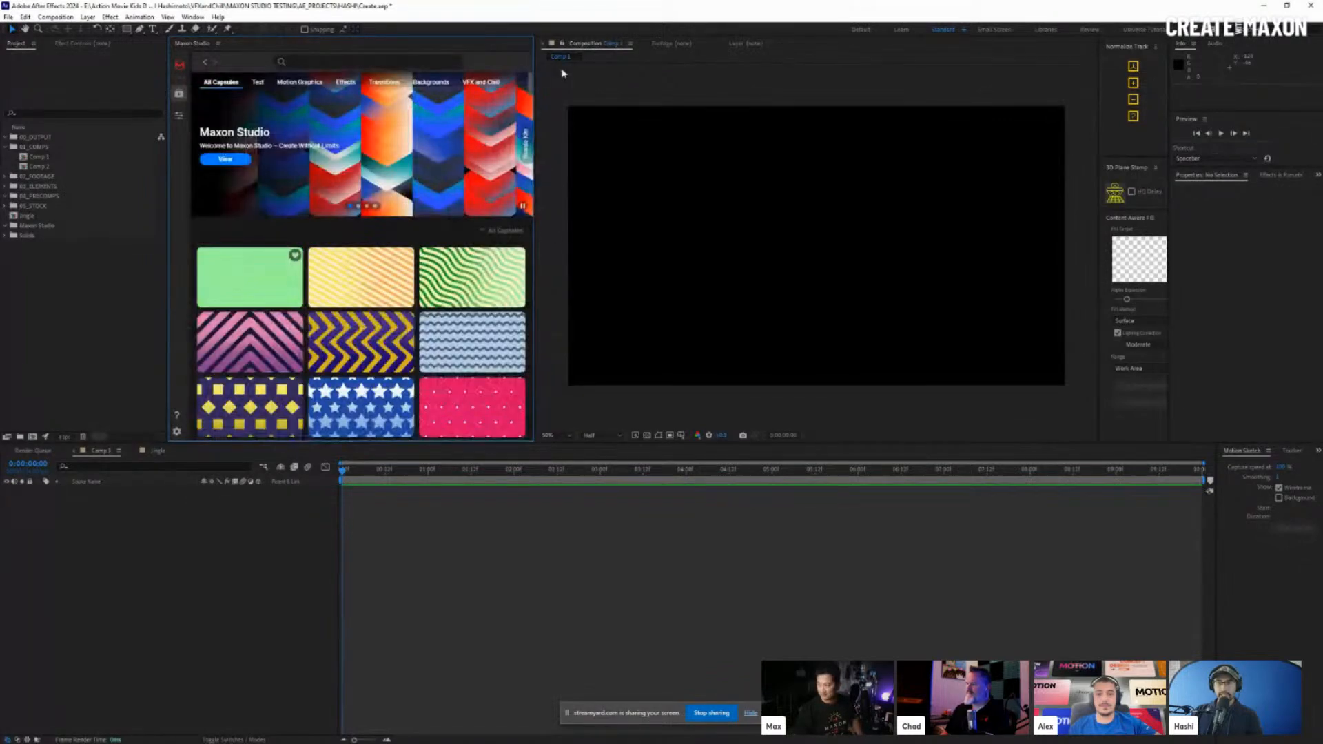
{"action": "left_click", "coordinate": [103, 156]}
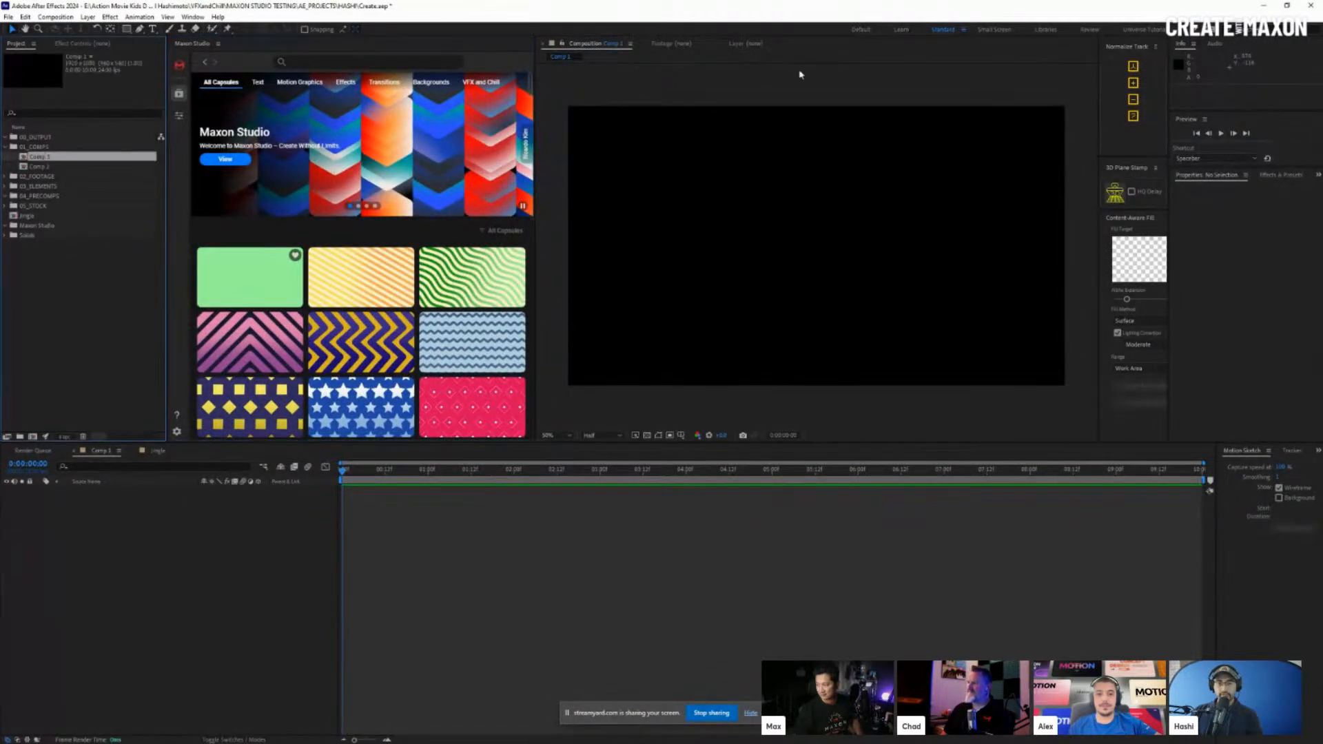
{"action": "left_click", "coordinate": [748, 178]}
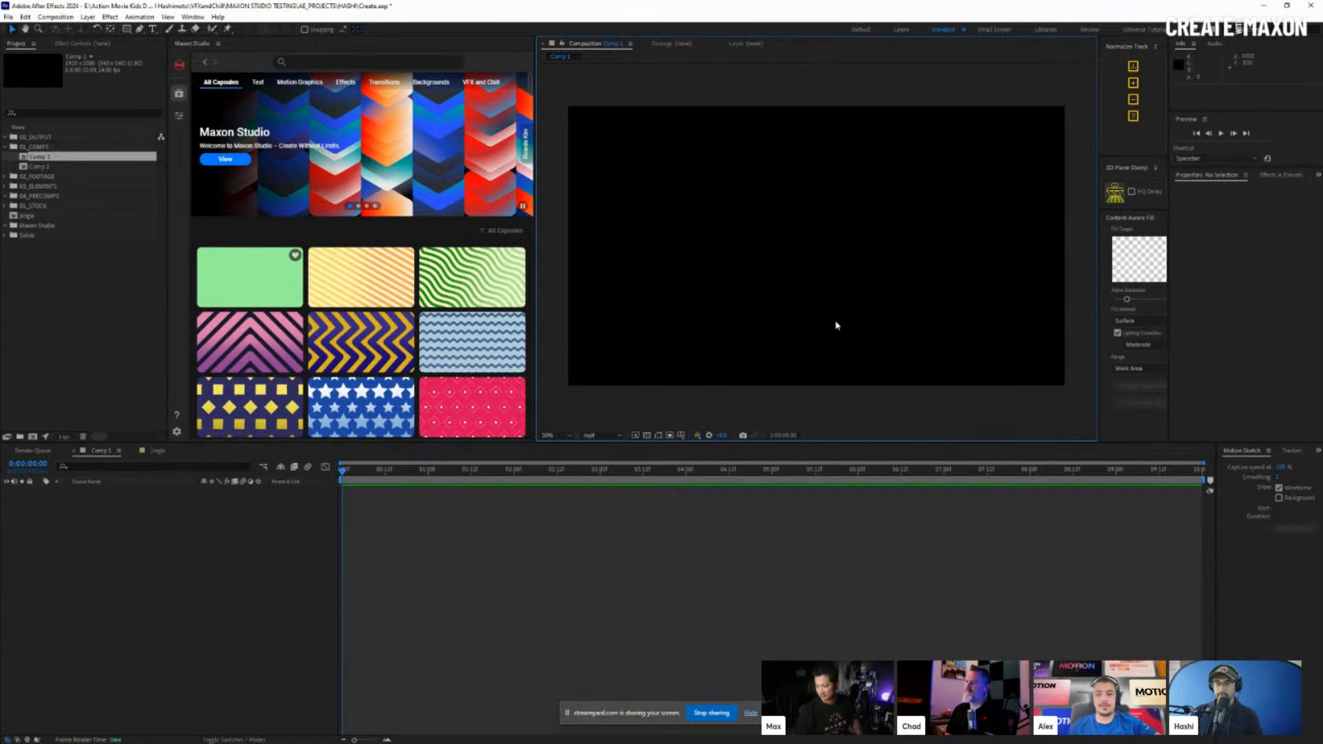
{"action": "key", "text": "ctrl+space"}
{"action": "key", "text": "Escape"}
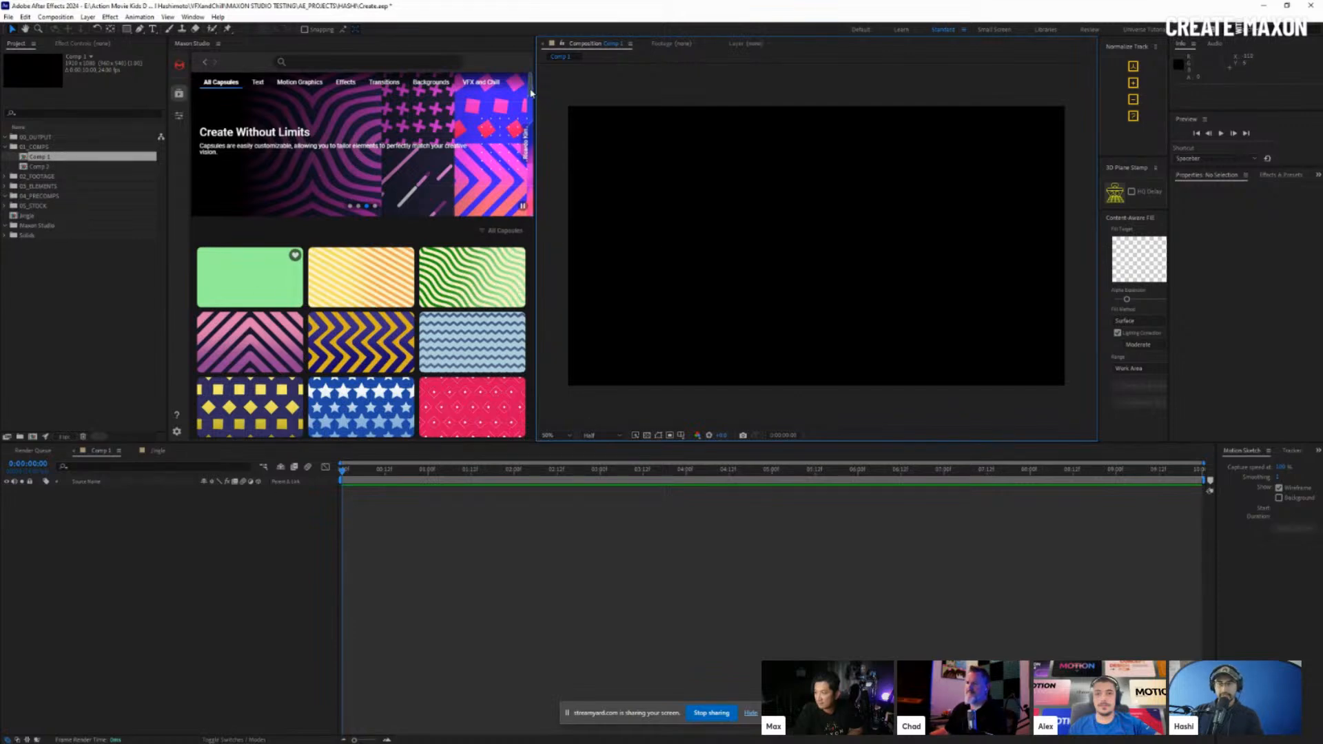
View the VFX and Chill capsule category and fine-tune the width of the Maxon Studio panel
{"action": "mouse_move", "coordinate": [531, 92]}
{"action": "left_mouse_down"}
{"action": "mouse_move", "coordinate": [540, 153]}
{"action": "mouse_move", "coordinate": [545, 82]}
{"action": "left_mouse_up"}
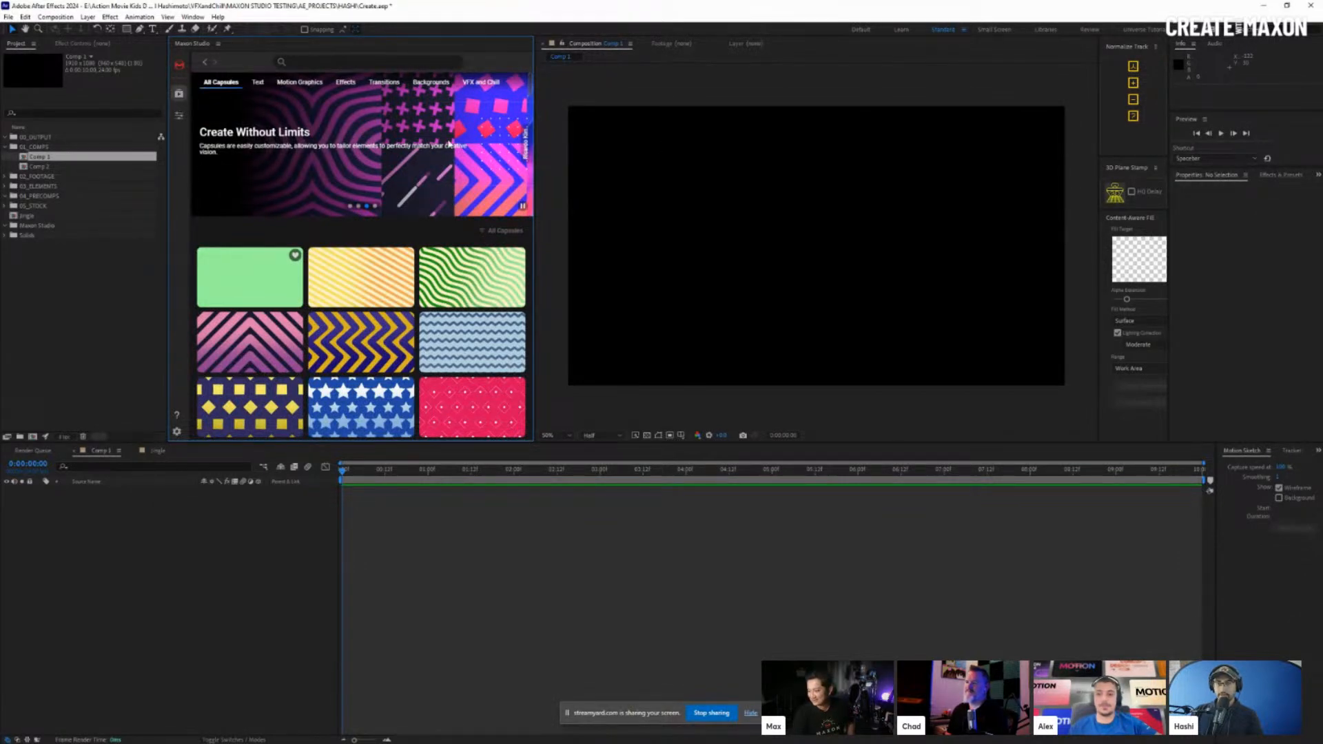
{"action": "mouse_move", "coordinate": [537, 110]}
{"action": "left_mouse_down"}
{"action": "mouse_move", "coordinate": [593, 111]}
{"action": "mouse_move", "coordinate": [548, 115]}
{"action": "left_mouse_up"}
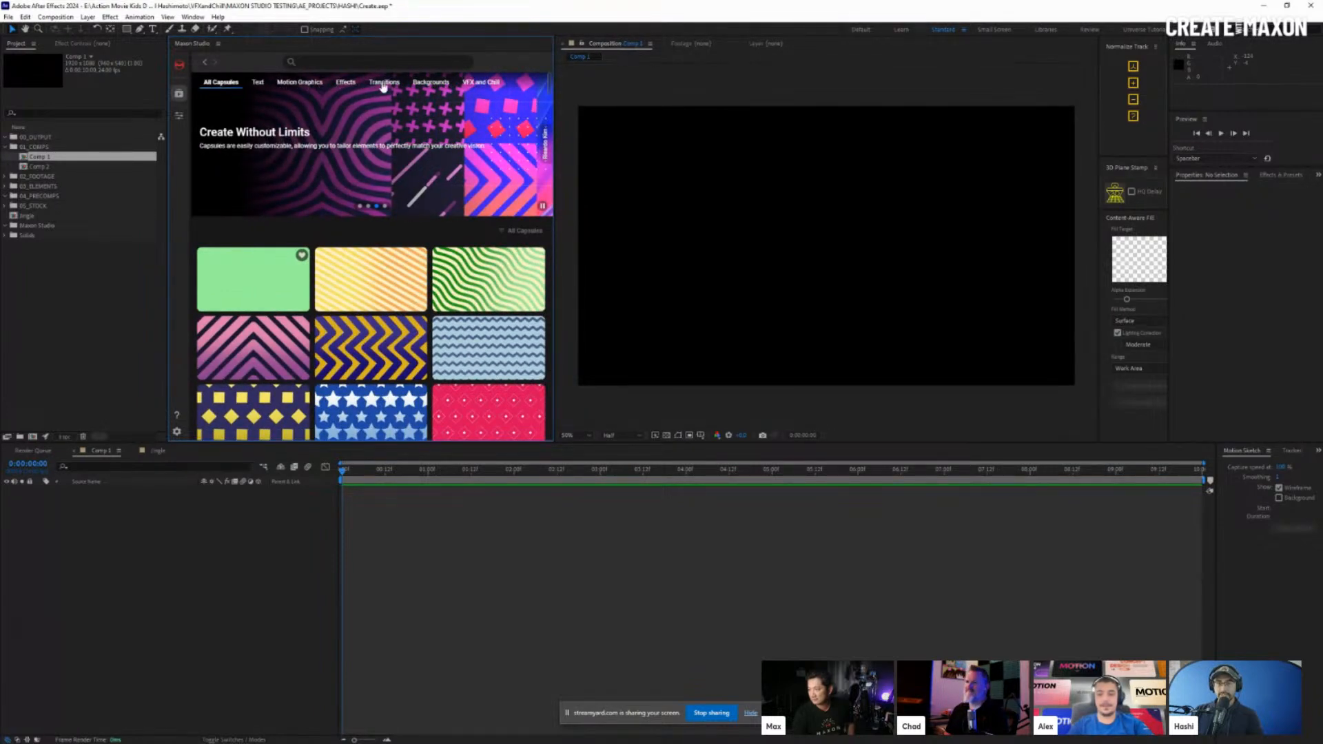
{"action": "left_click", "coordinate": [493, 86]}
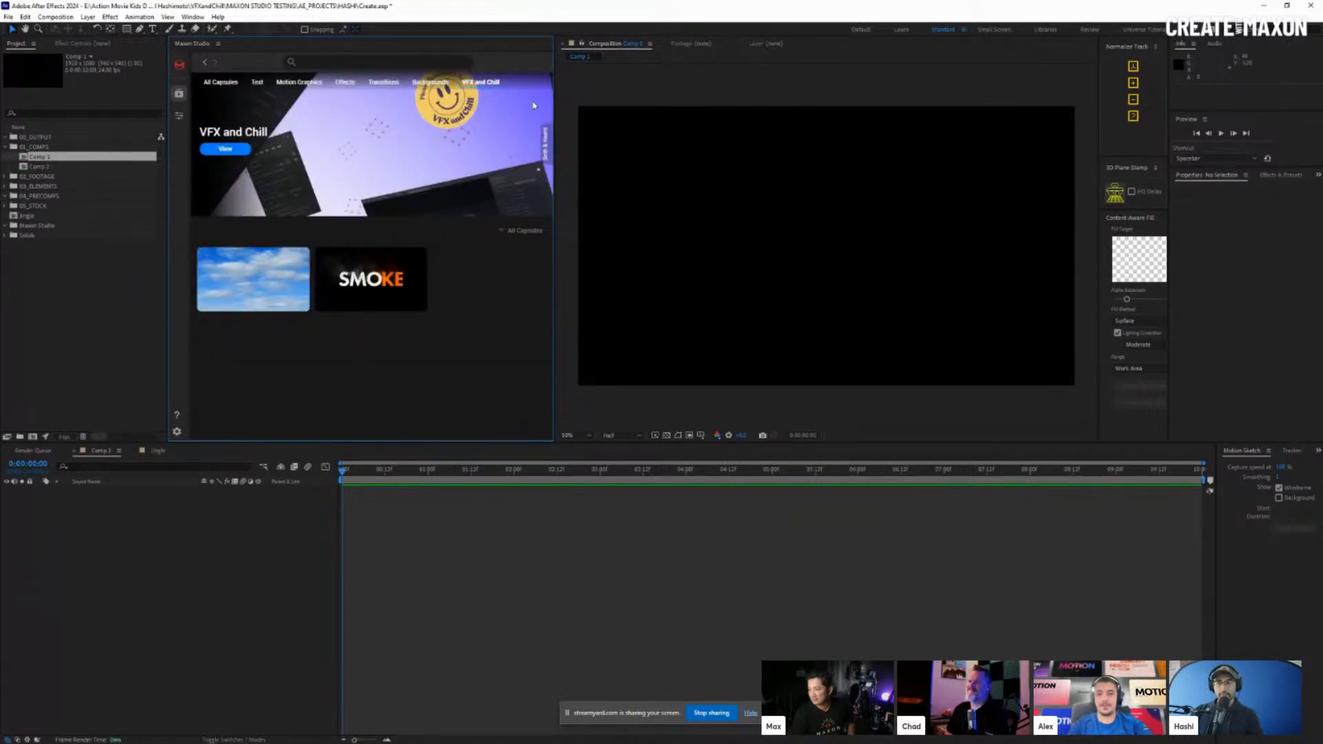
{"action": "mouse_move", "coordinate": [556, 93]}
{"action": "left_mouse_down"}
{"action": "mouse_move", "coordinate": [541, 90]}
{"action": "mouse_move", "coordinate": [571, 88]}
{"action": "left_mouse_up"}
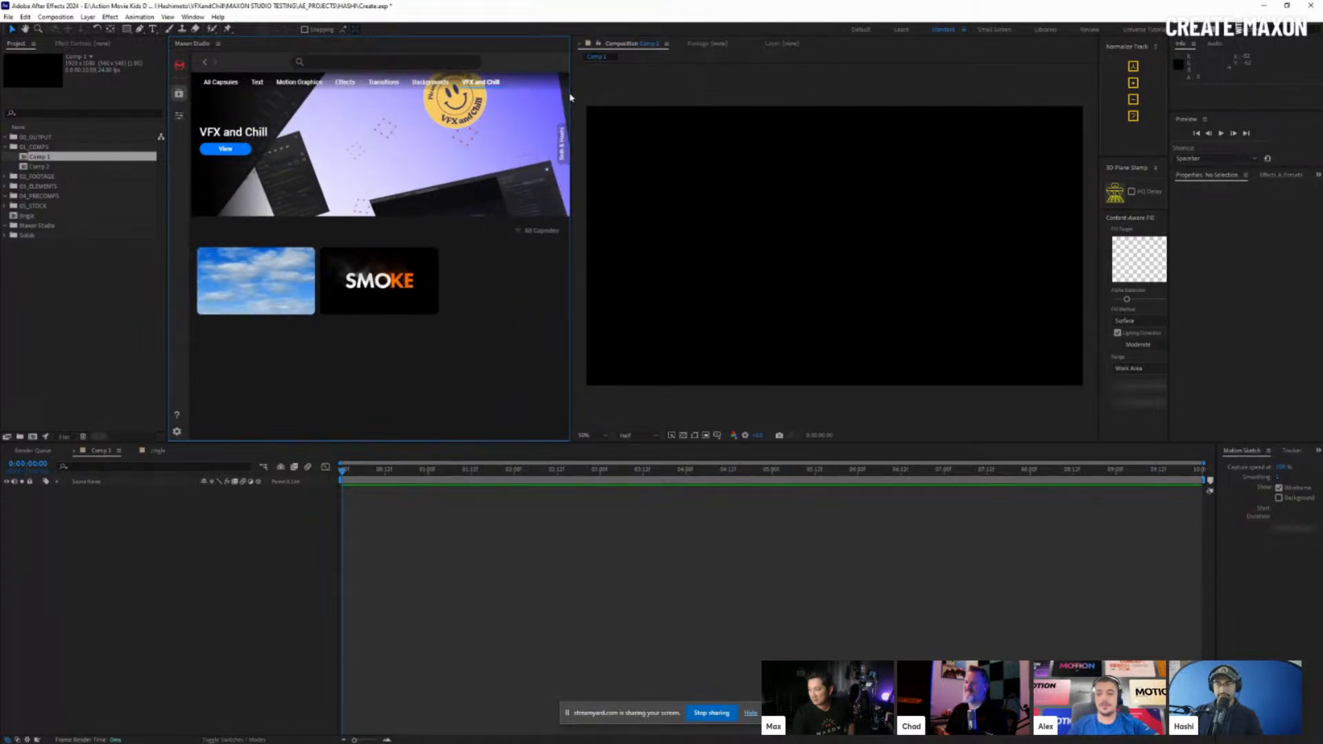
{"action": "mouse_move", "coordinate": [571, 93]}
{"action": "left_mouse_down"}
{"action": "mouse_move", "coordinate": [520, 95]}
{"action": "mouse_move", "coordinate": [551, 101]}
{"action": "left_mouse_up"}
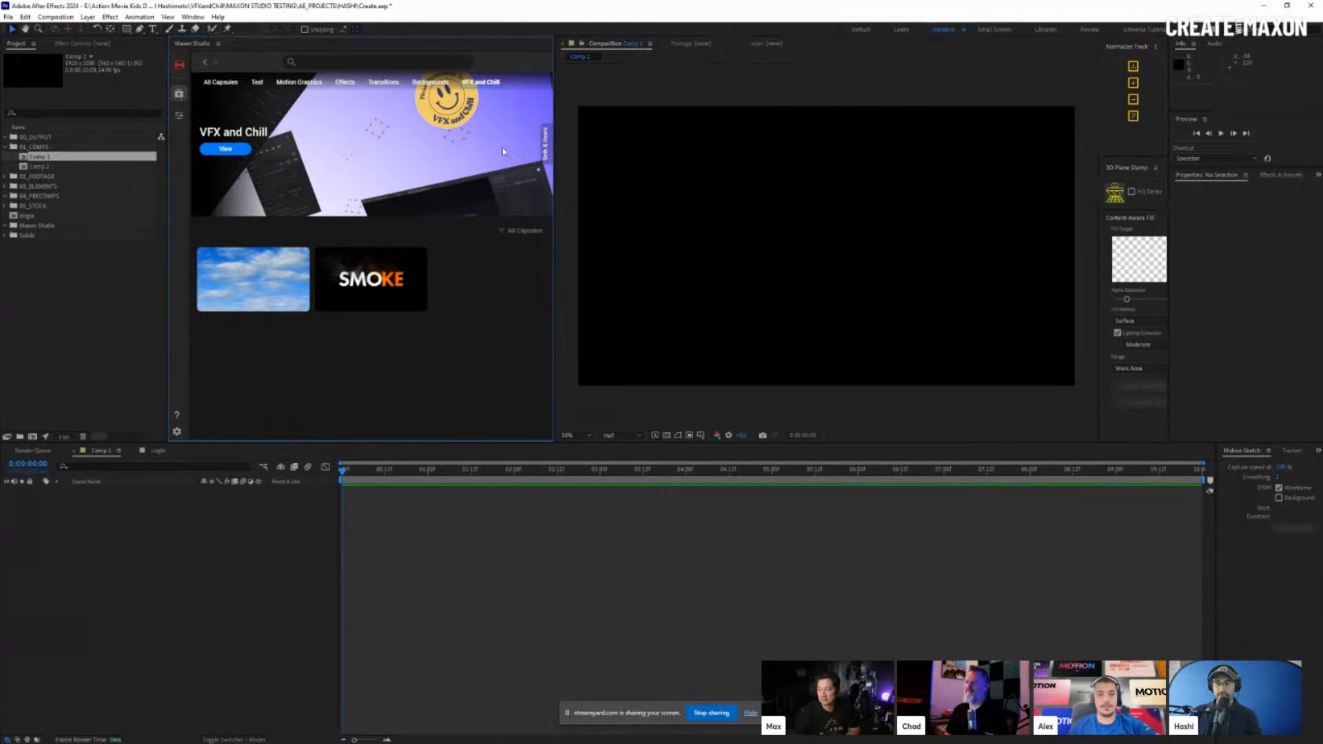
{"action": "left_click_drag", "start_coordinate": [554, 165], "coordinate": [538, 175]}
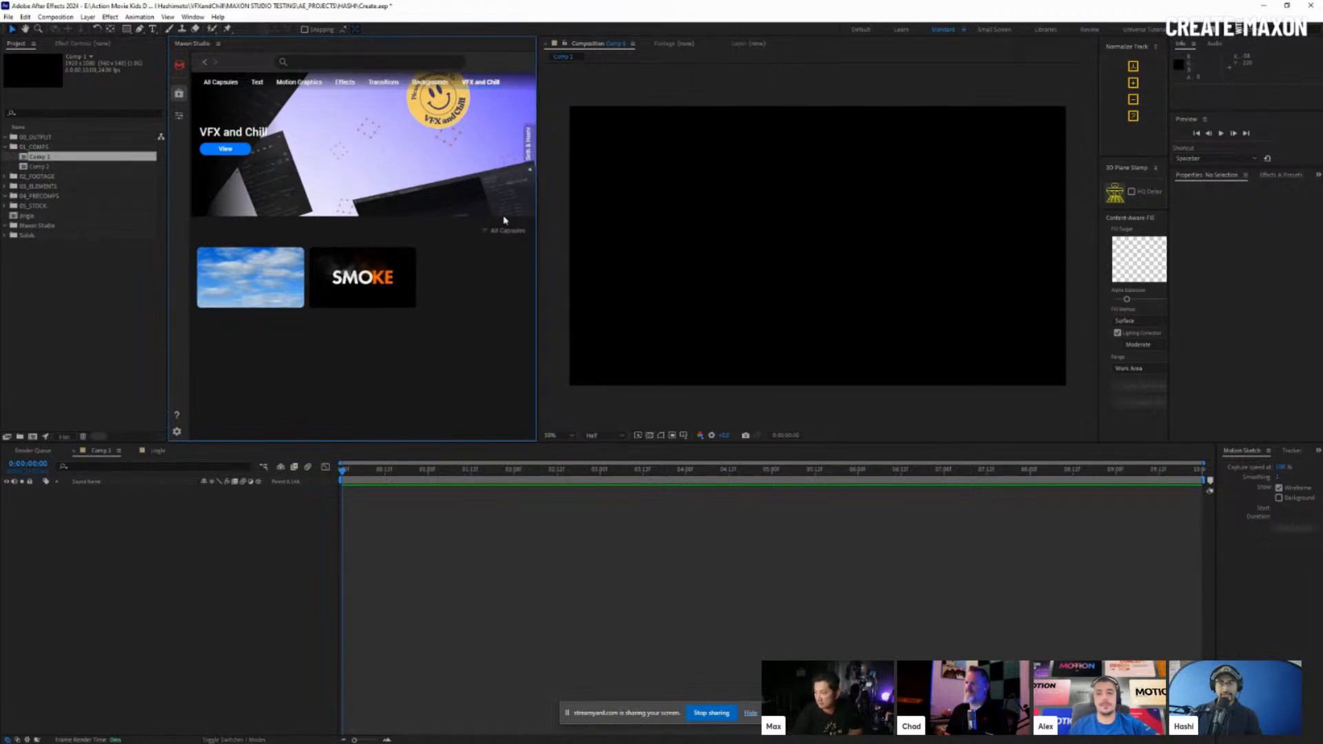
{"action": "left_click", "coordinate": [540, 240]}
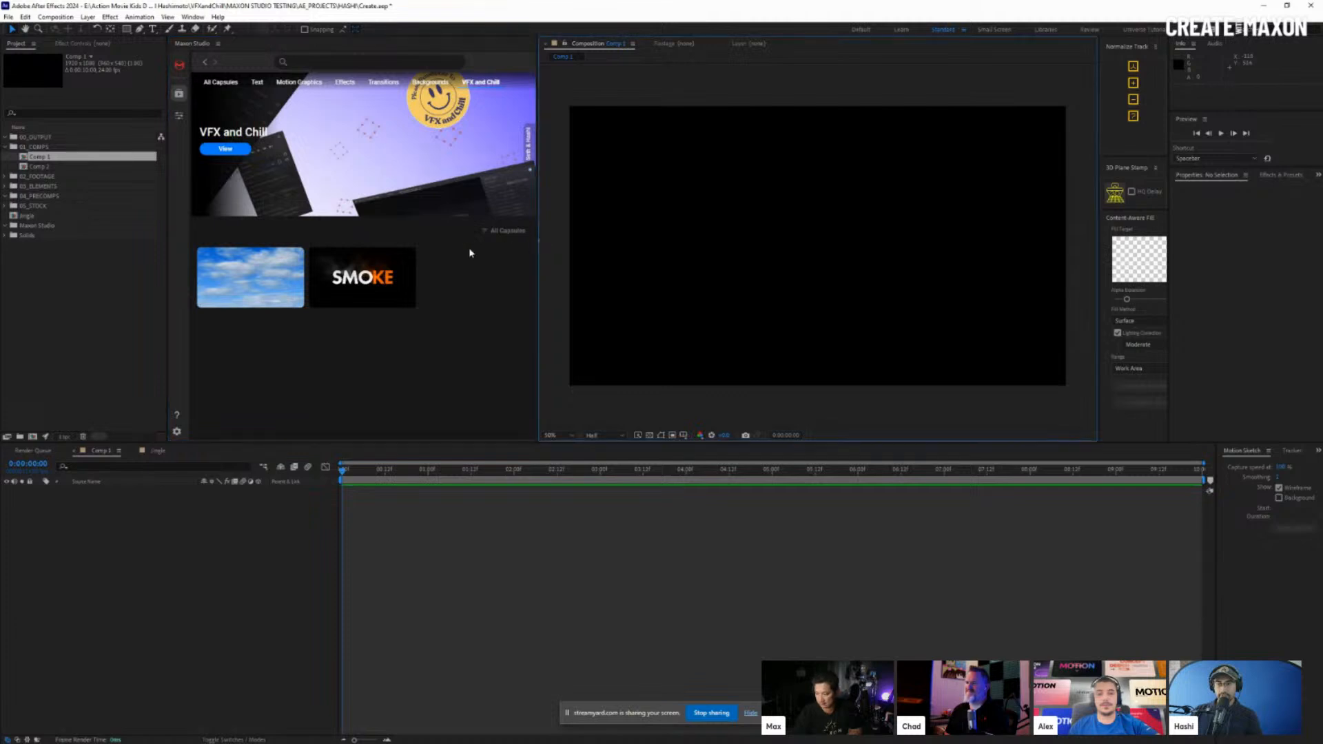
{"action": "left_click", "coordinate": [321, 384]}
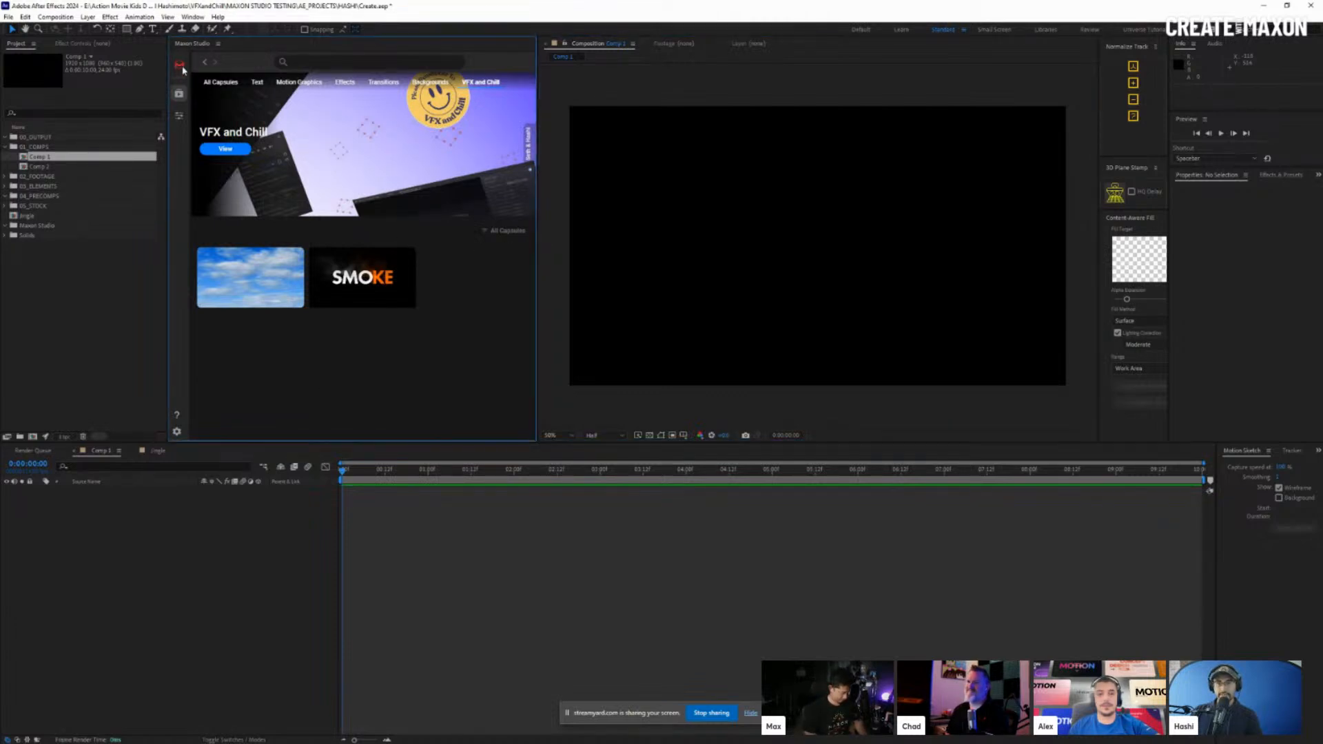
Return to the All Capsules category and look through its filter options without changing the filter
{"action": "left_click", "coordinate": [209, 86]}
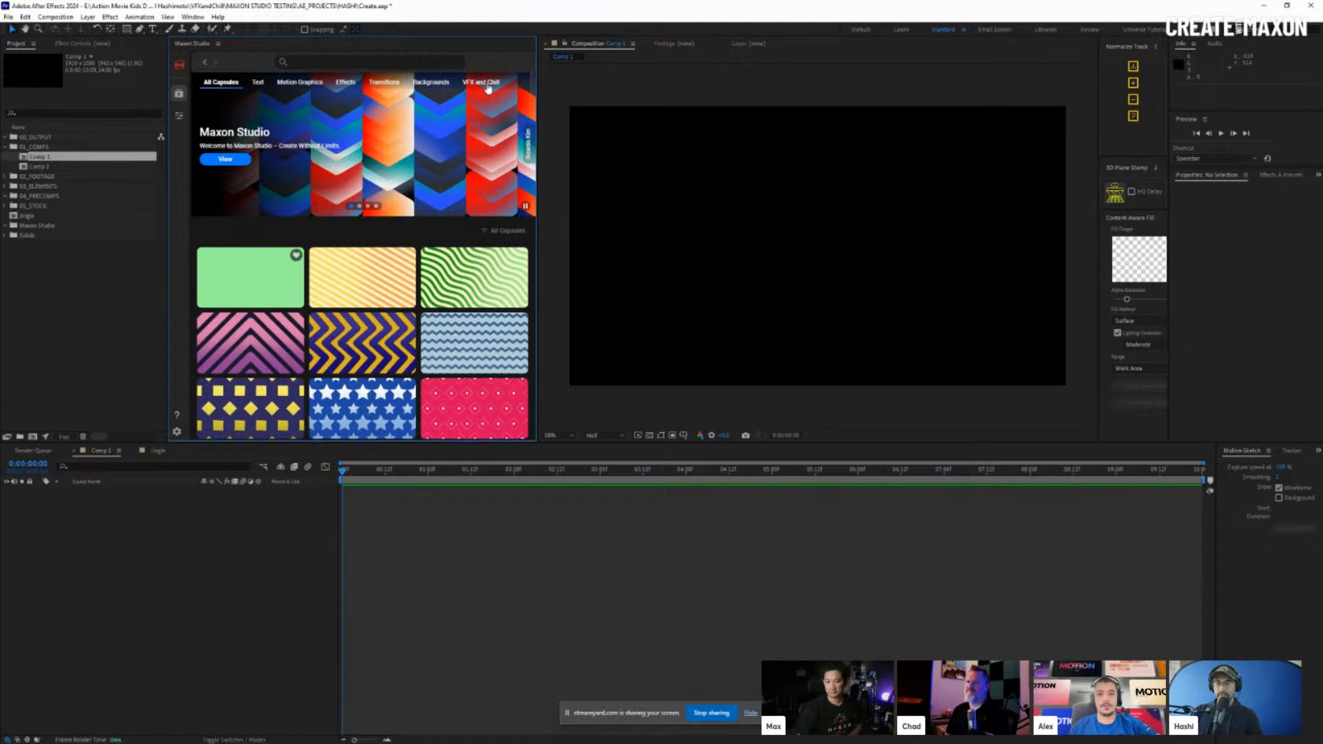
{"action": "left_click", "coordinate": [505, 231]}
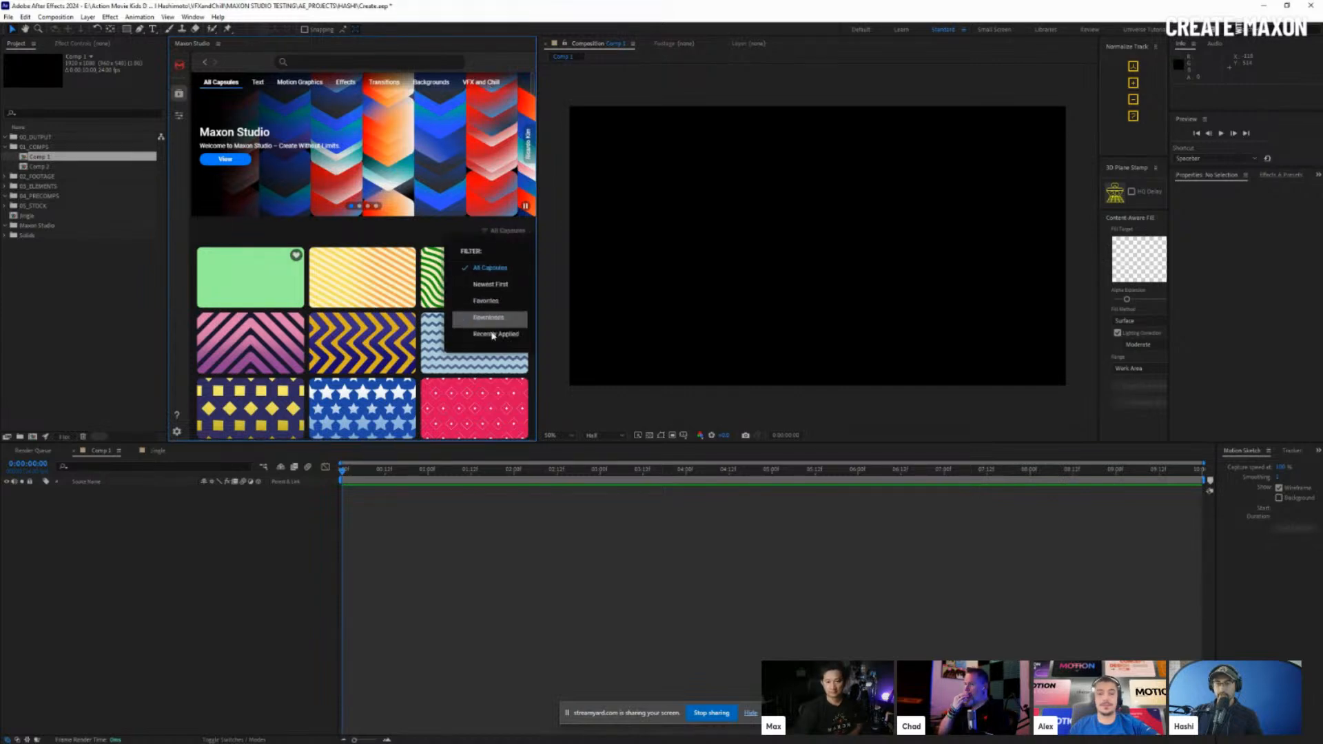
{"action": "left_click", "coordinate": [484, 232]}
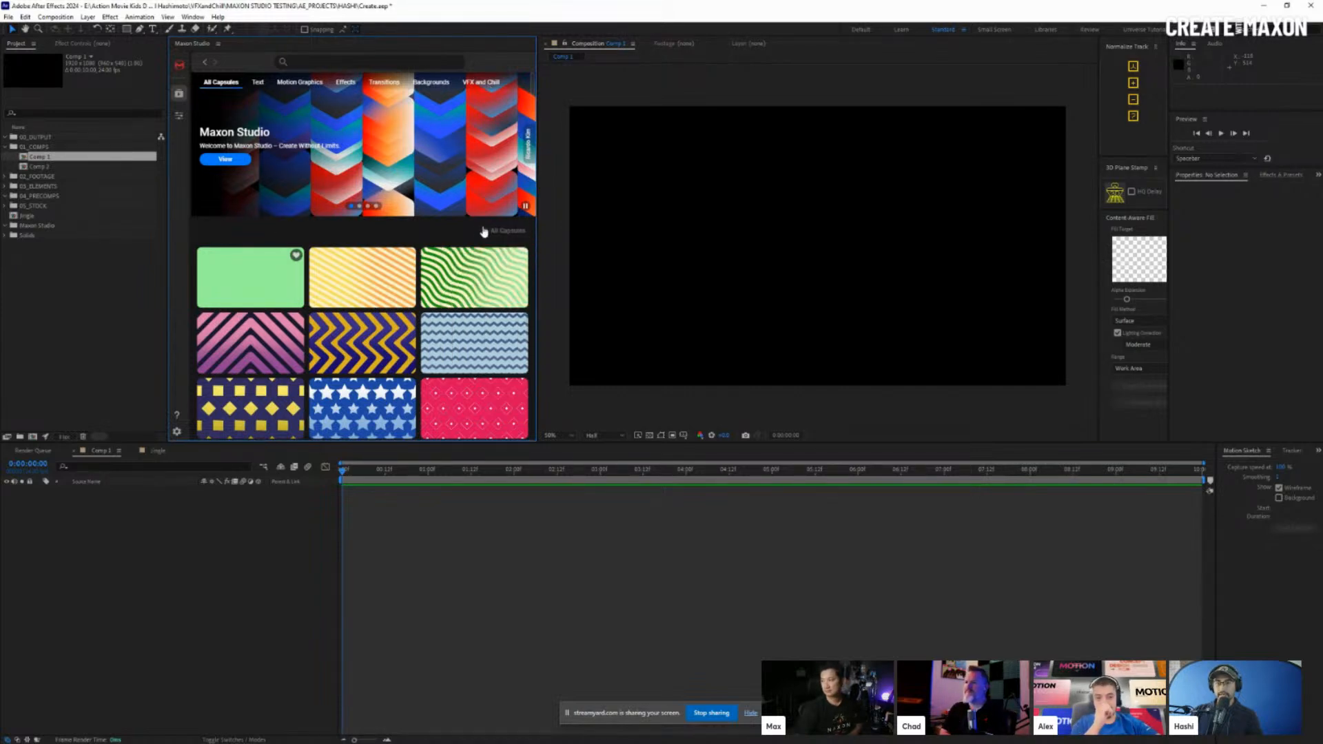
Search the capsule library for "sky", preview the matching capsule, and clear the search
{"action": "left_click", "coordinate": [323, 63]}
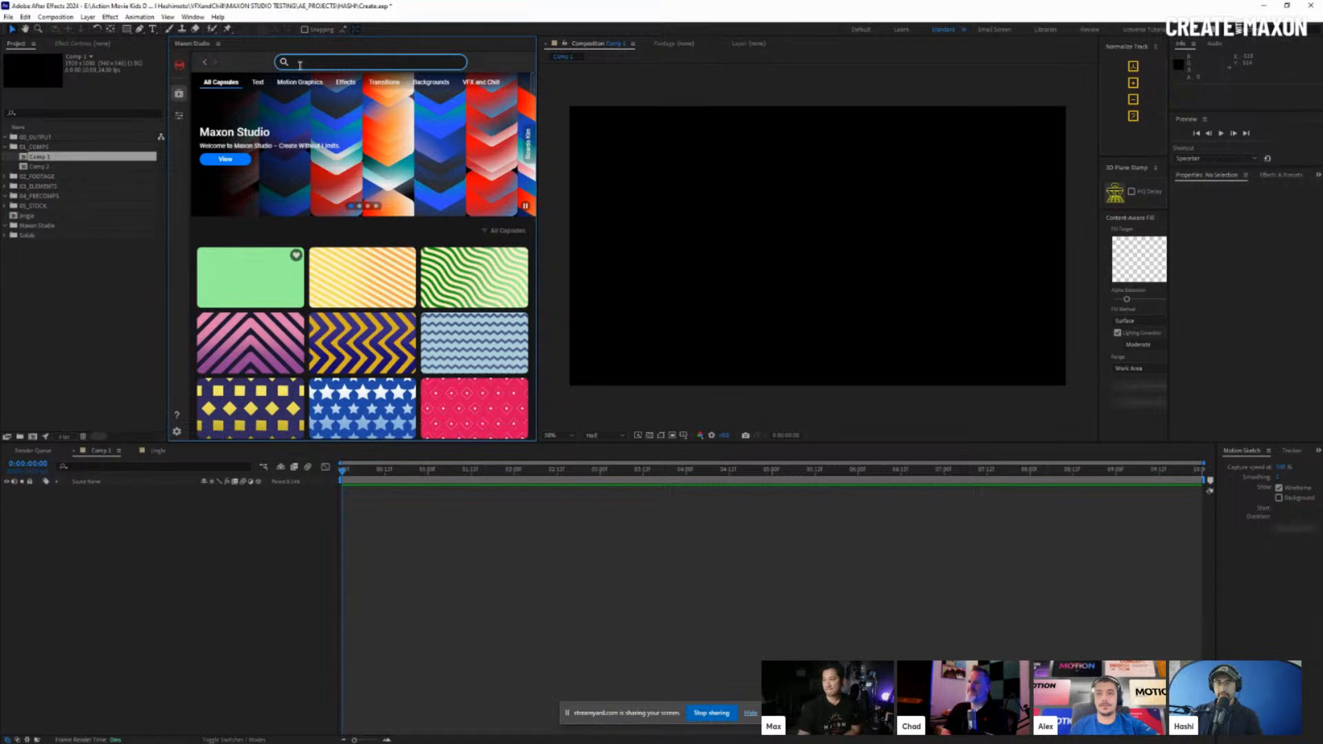
{"action": "type", "text": "sky"}
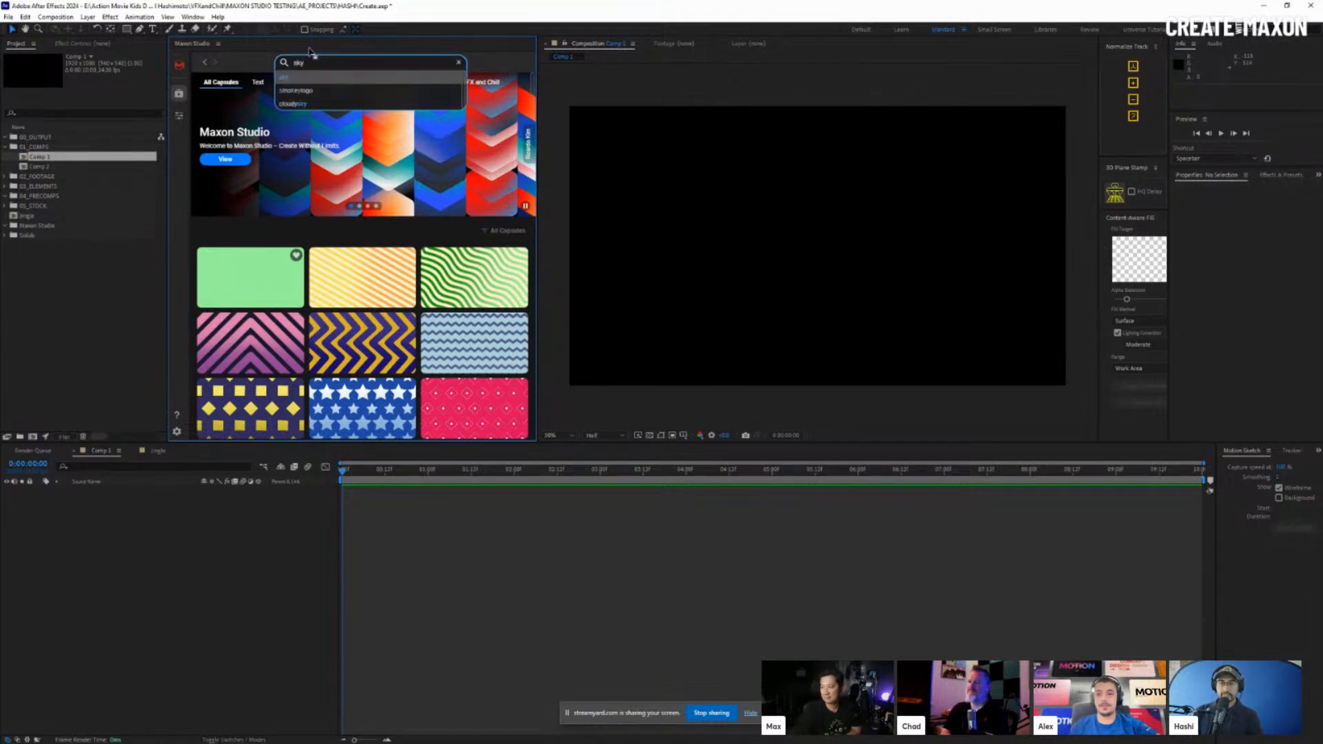
{"action": "key", "text": "Return"}
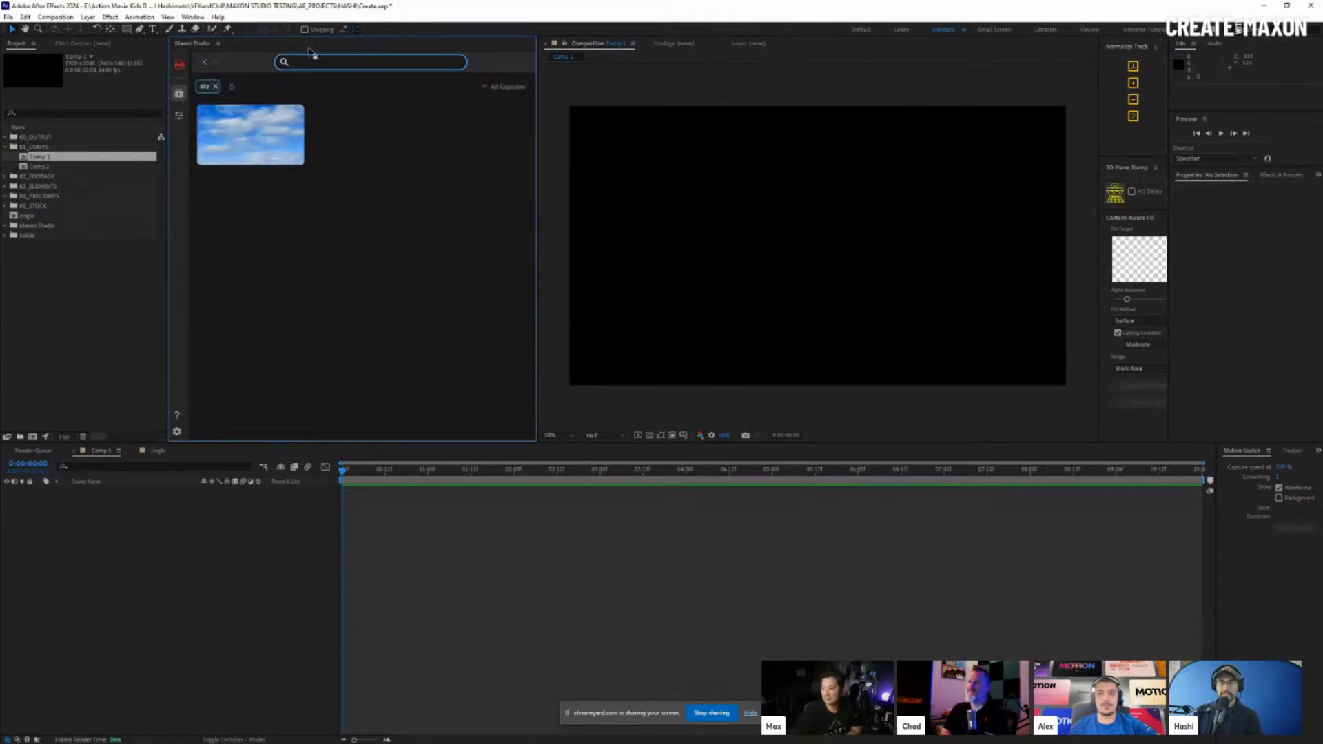
{"action": "mouse_move", "coordinate": [240, 138]}
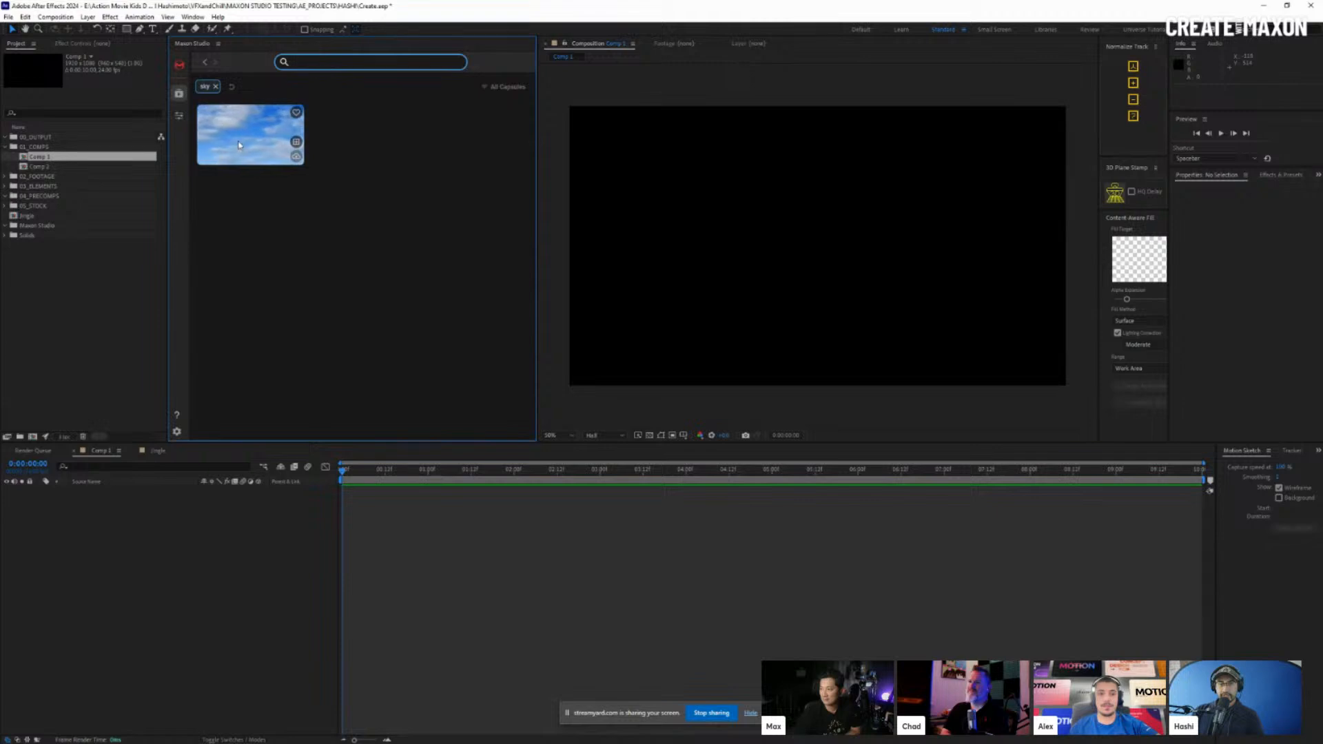
{"action": "left_click", "coordinate": [215, 87]}
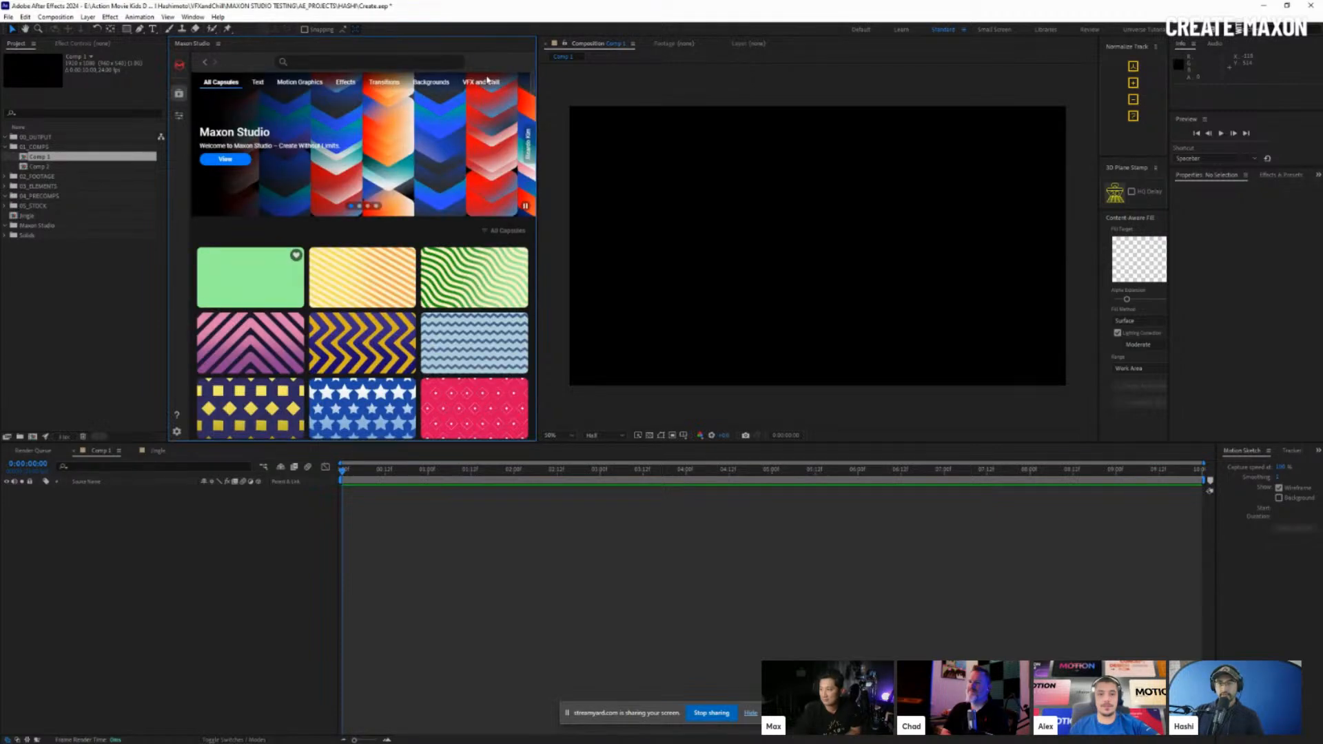
Apply the Cloudy Sky capsule from the VFX and Chill category to Comp 1
{"action": "left_click", "coordinate": [488, 82]}
{"action": "mouse_move", "coordinate": [252, 293]}
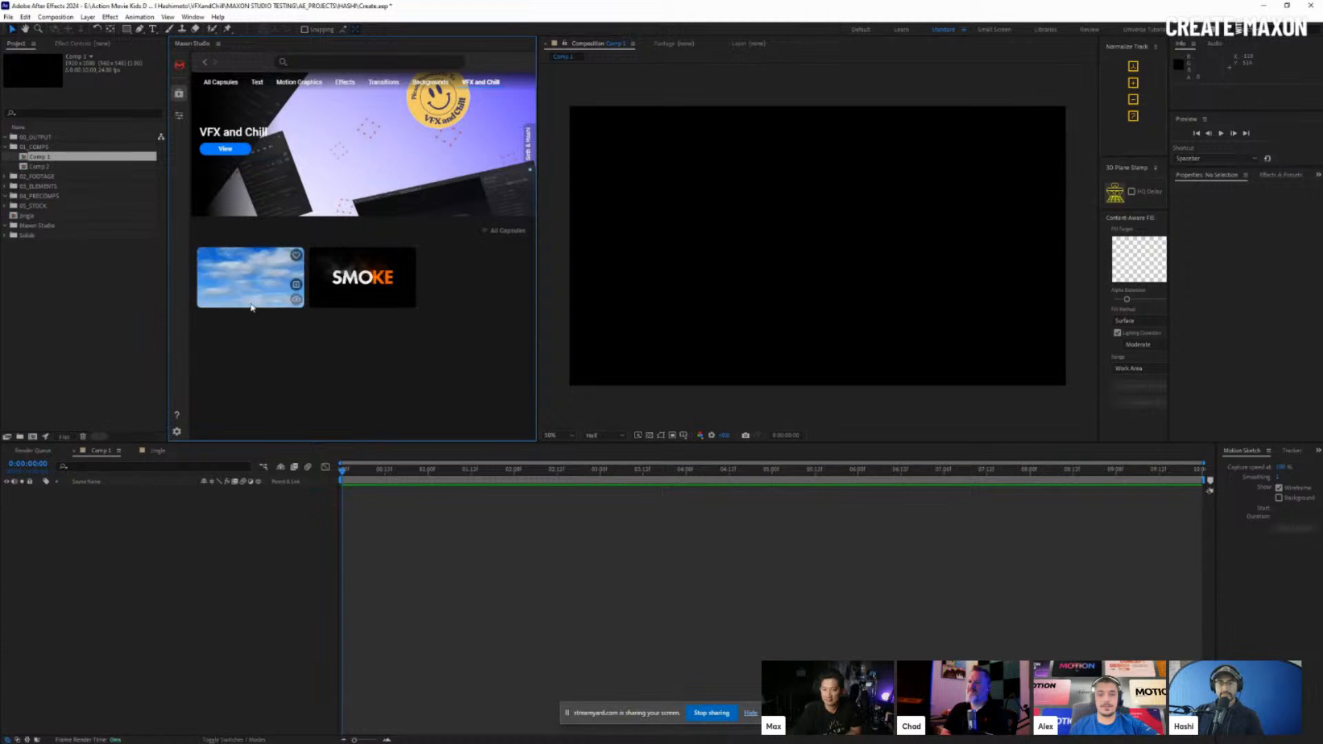
{"action": "left_click", "coordinate": [253, 293]}
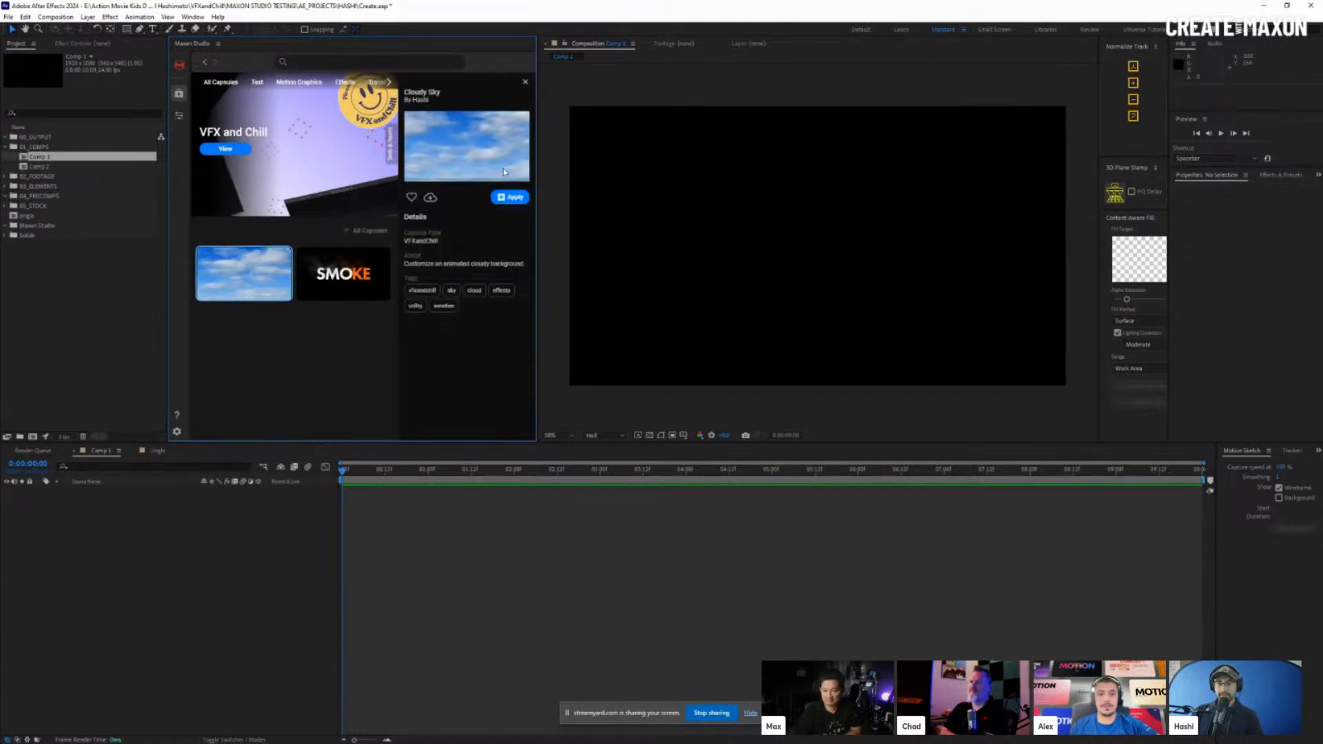
{"action": "left_click", "coordinate": [513, 199]}
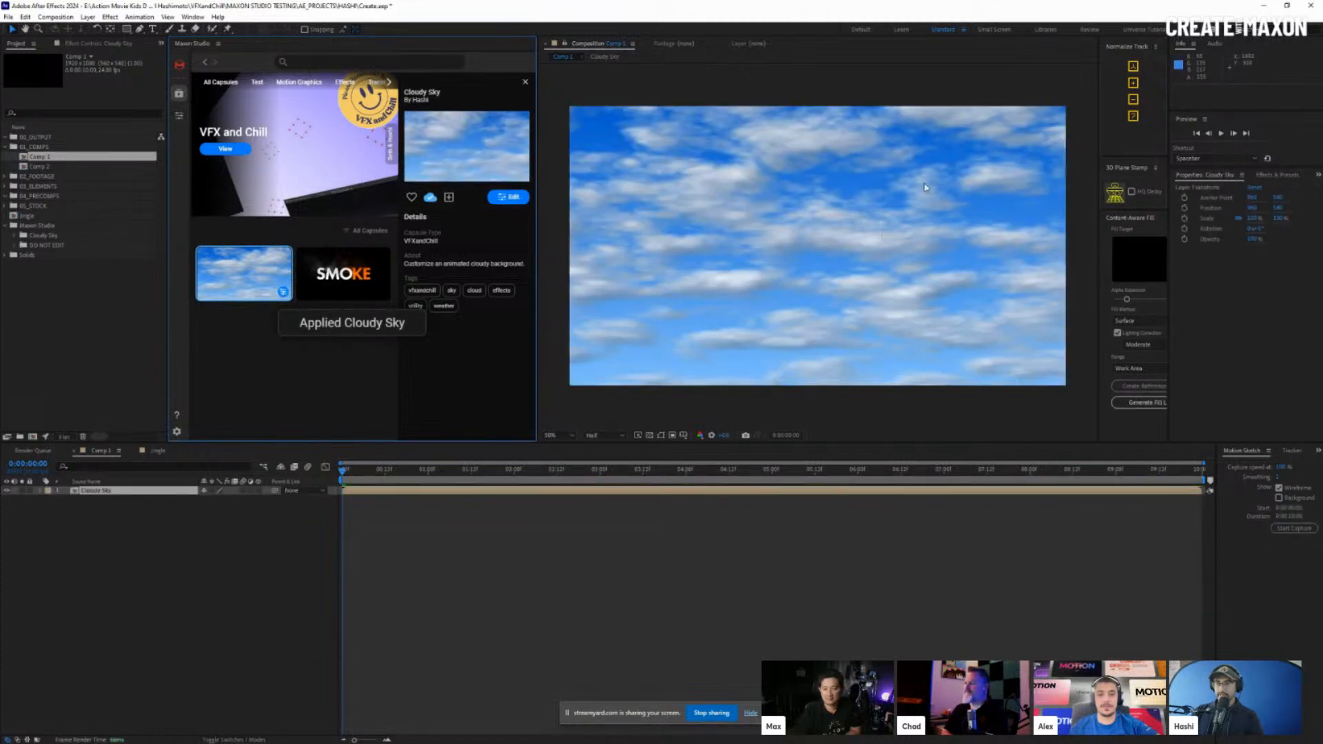
Narrow the Maxon Studio panel, preview the Cloudy Sky layer, and place the playhead at 0:00:06:03
{"action": "left_click_drag", "start_coordinate": [537, 187], "coordinate": [360, 187]}
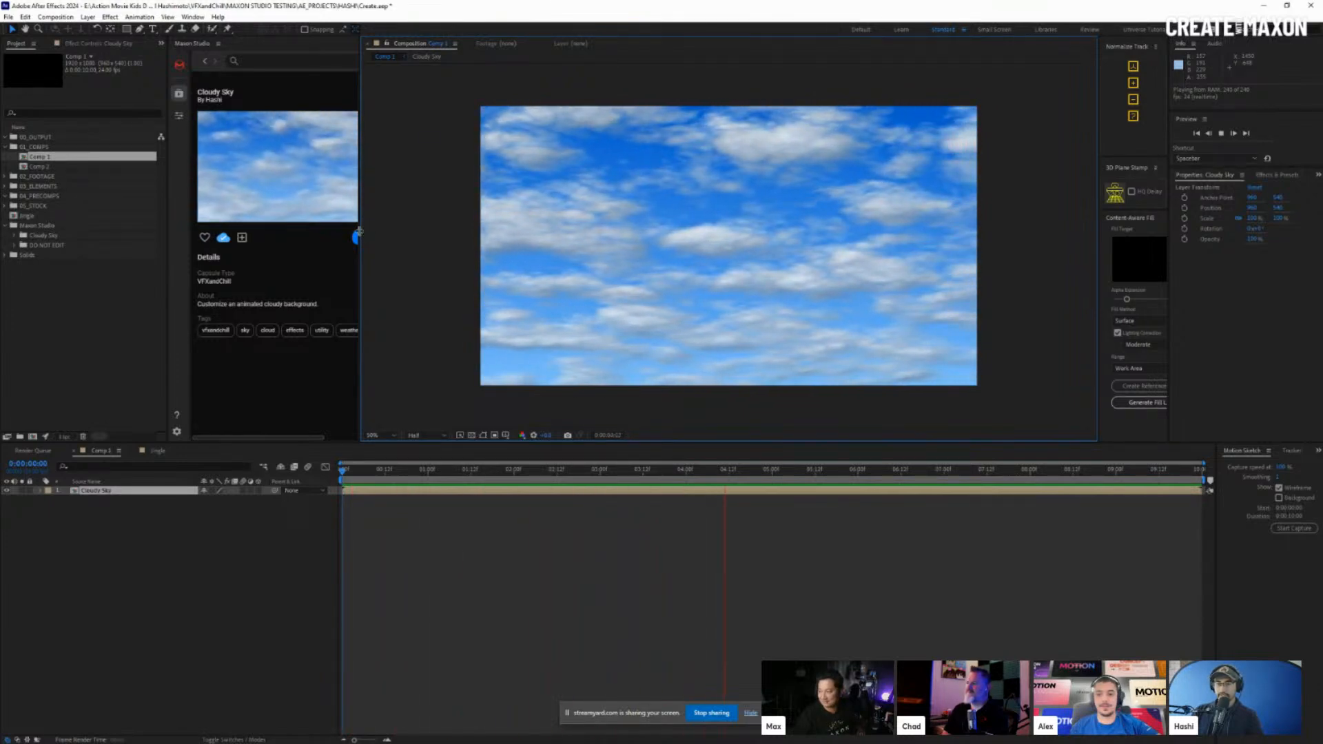
{"action": "left_click_drag", "start_coordinate": [361, 234], "coordinate": [412, 235]}
{"action": "left_click", "coordinate": [180, 534]}
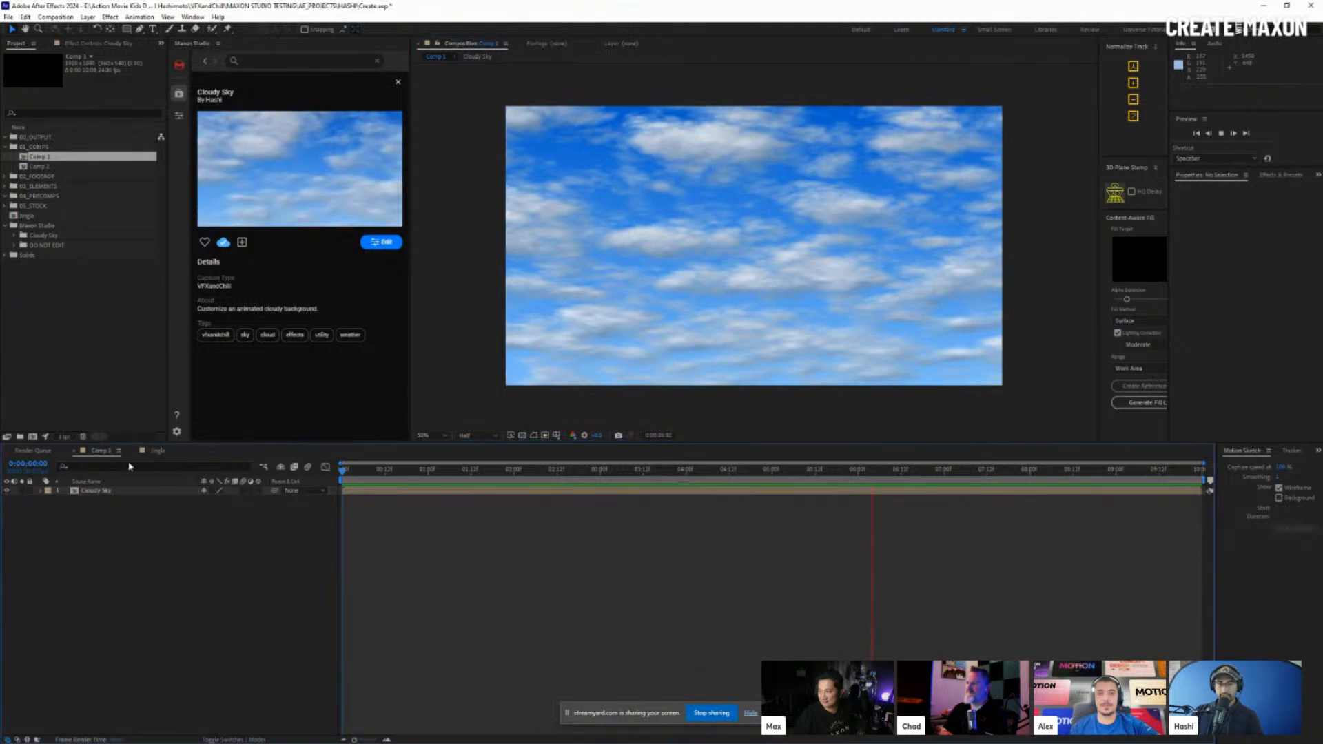
{"action": "left_click", "coordinate": [103, 490]}
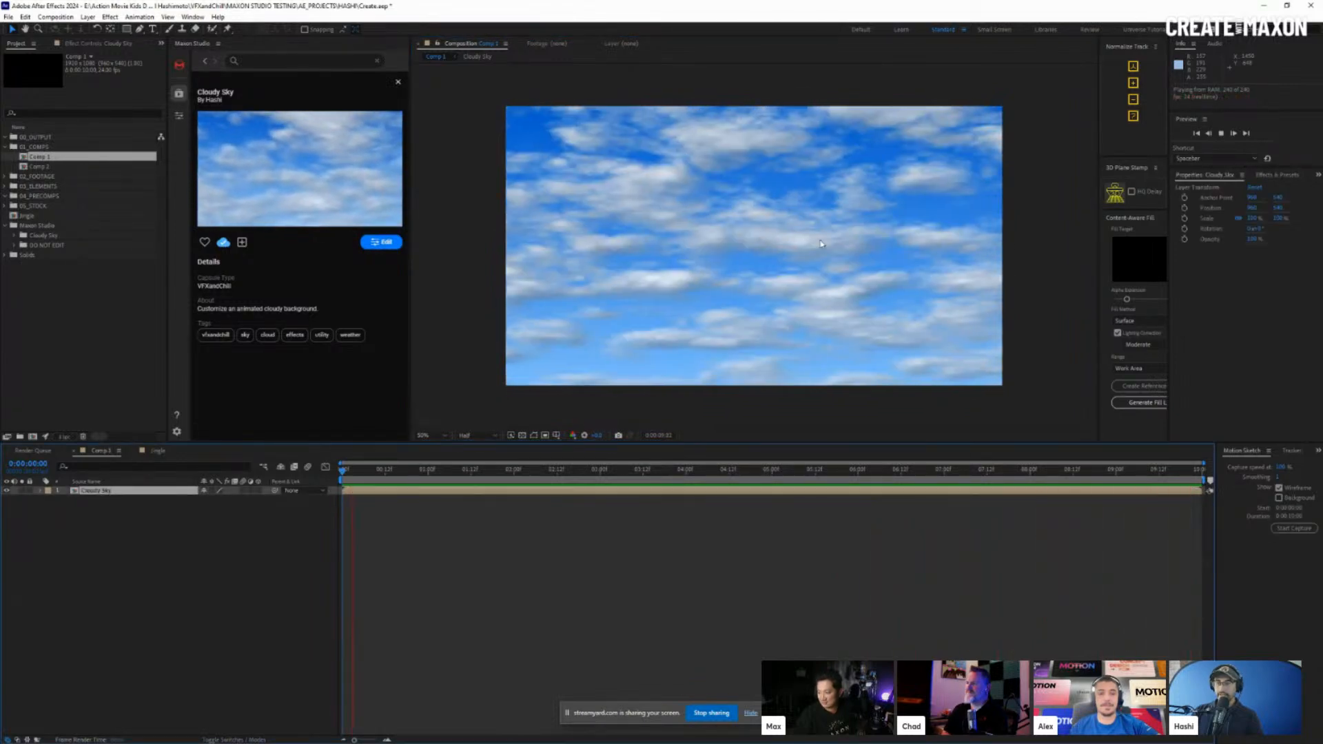
{"action": "left_click", "coordinate": [820, 243]}
{"action": "left_click_drag", "start_coordinate": [439, 466], "coordinate": [870, 494]}
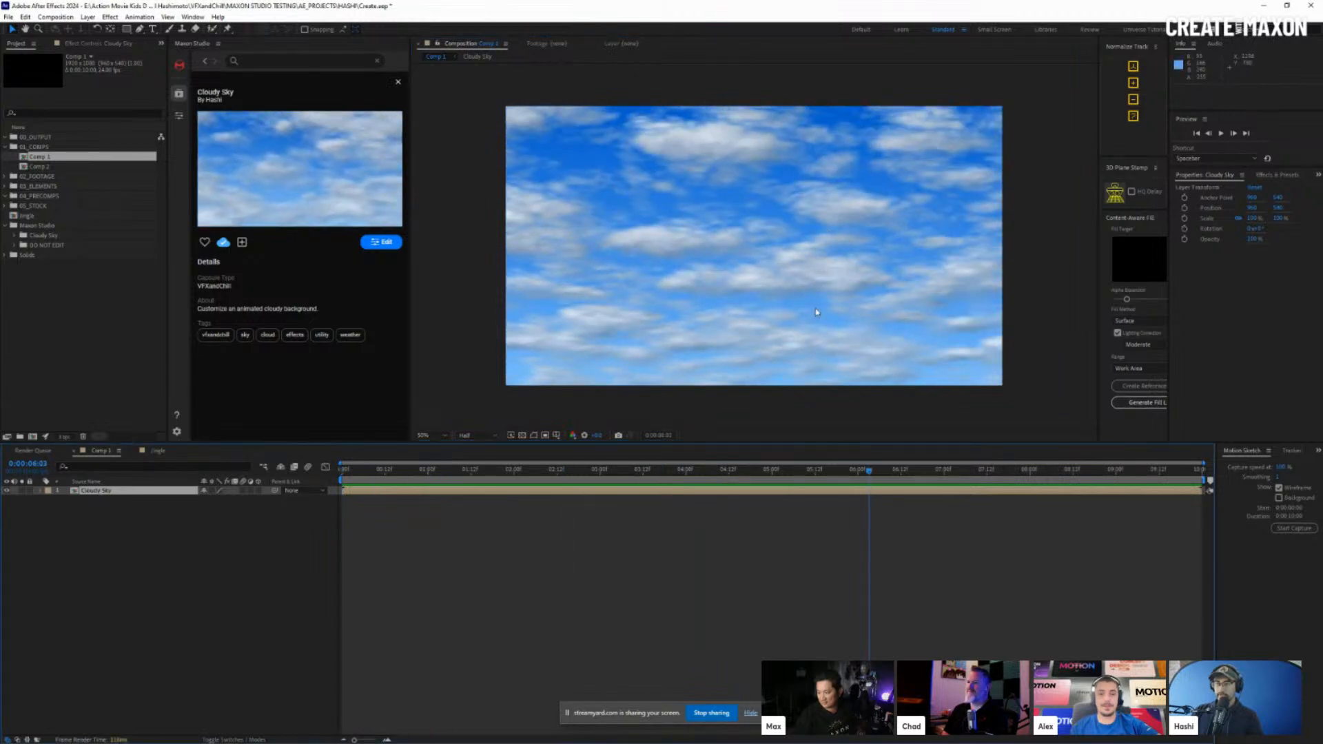
Using the Cloudy Sky capsule's cloud properties, raise Wind Speed to over 500 and set Wind Direction to about -36° during playback
{"action": "left_click", "coordinate": [178, 118]}
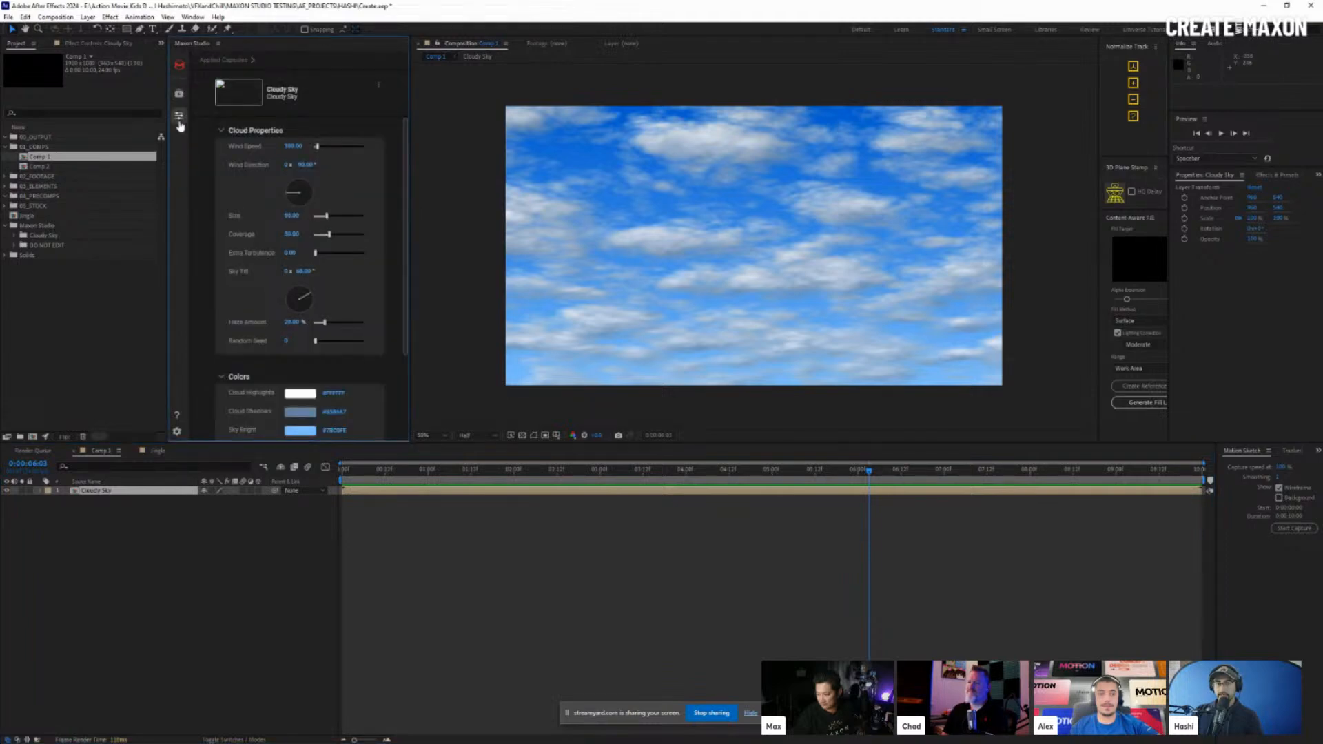
{"action": "left_click_drag", "start_coordinate": [411, 138], "coordinate": [448, 143]}
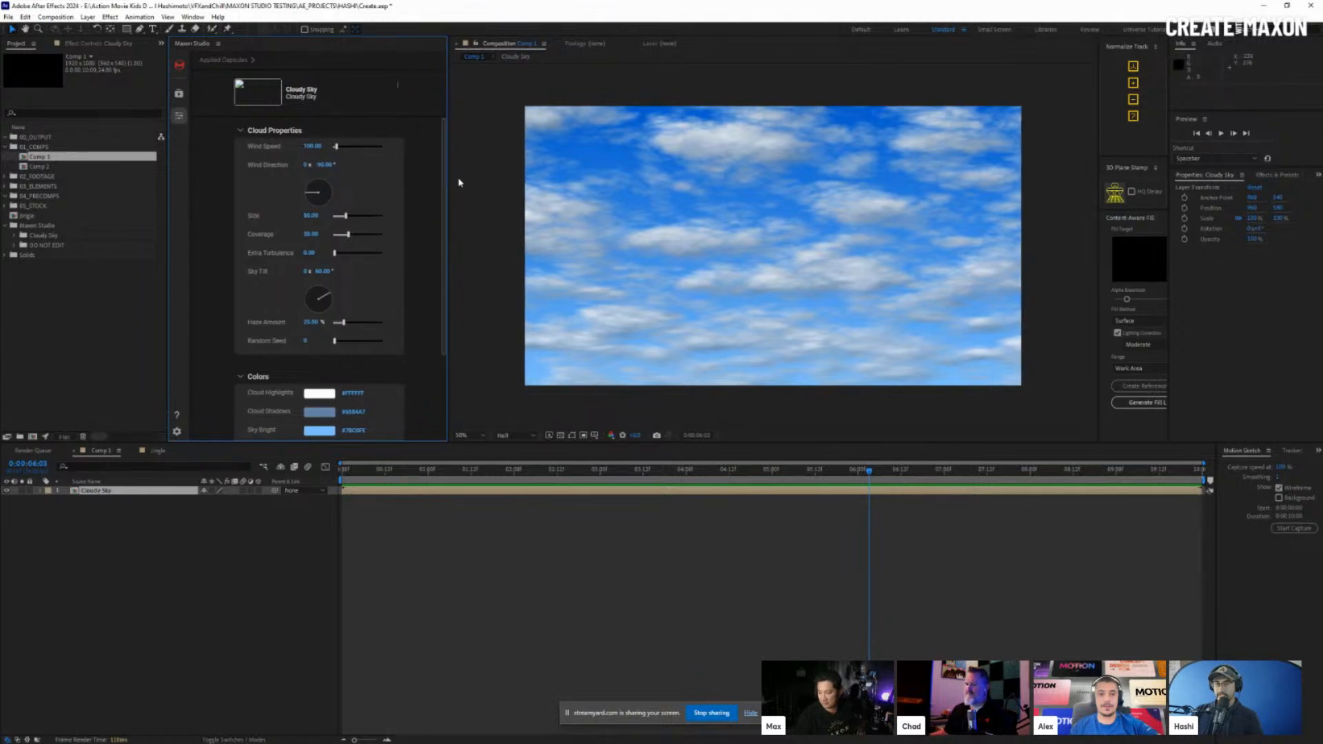
{"action": "key", "text": "space"}
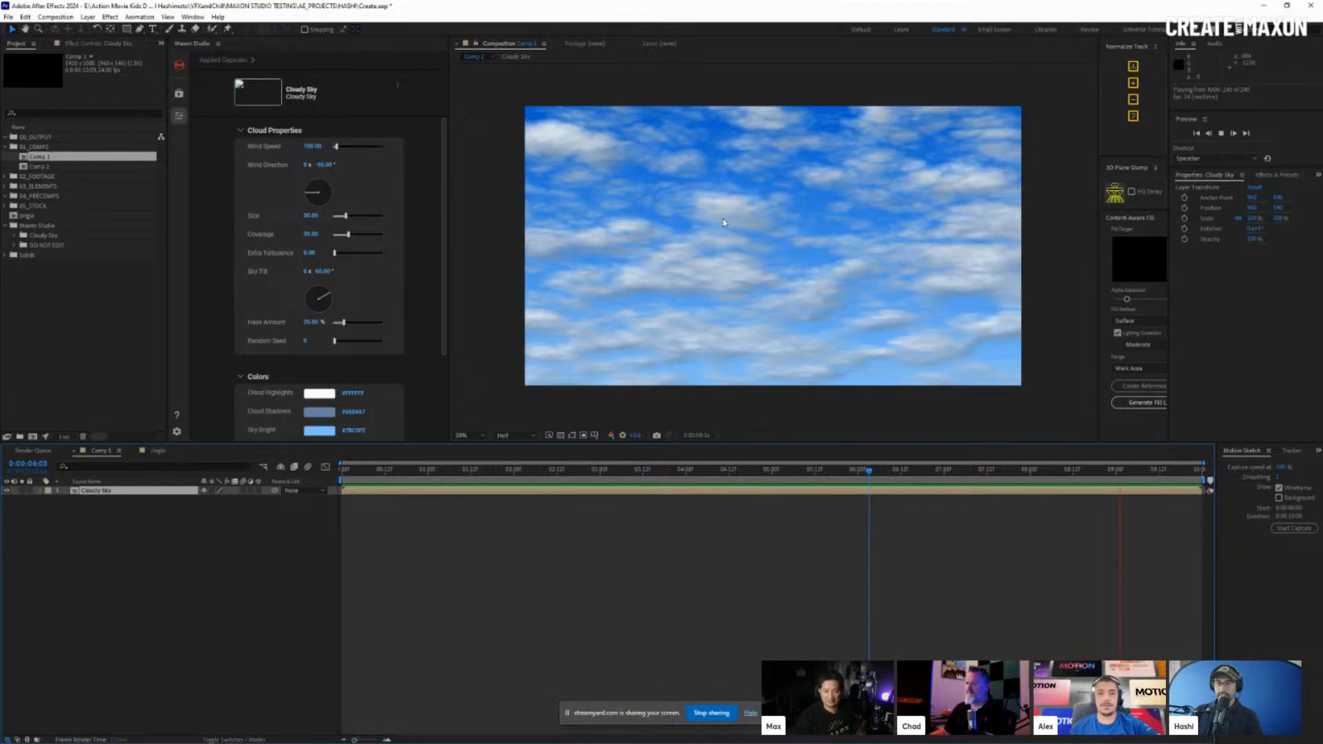
{"action": "left_click_drag", "start_coordinate": [338, 148], "coordinate": [343, 150]}
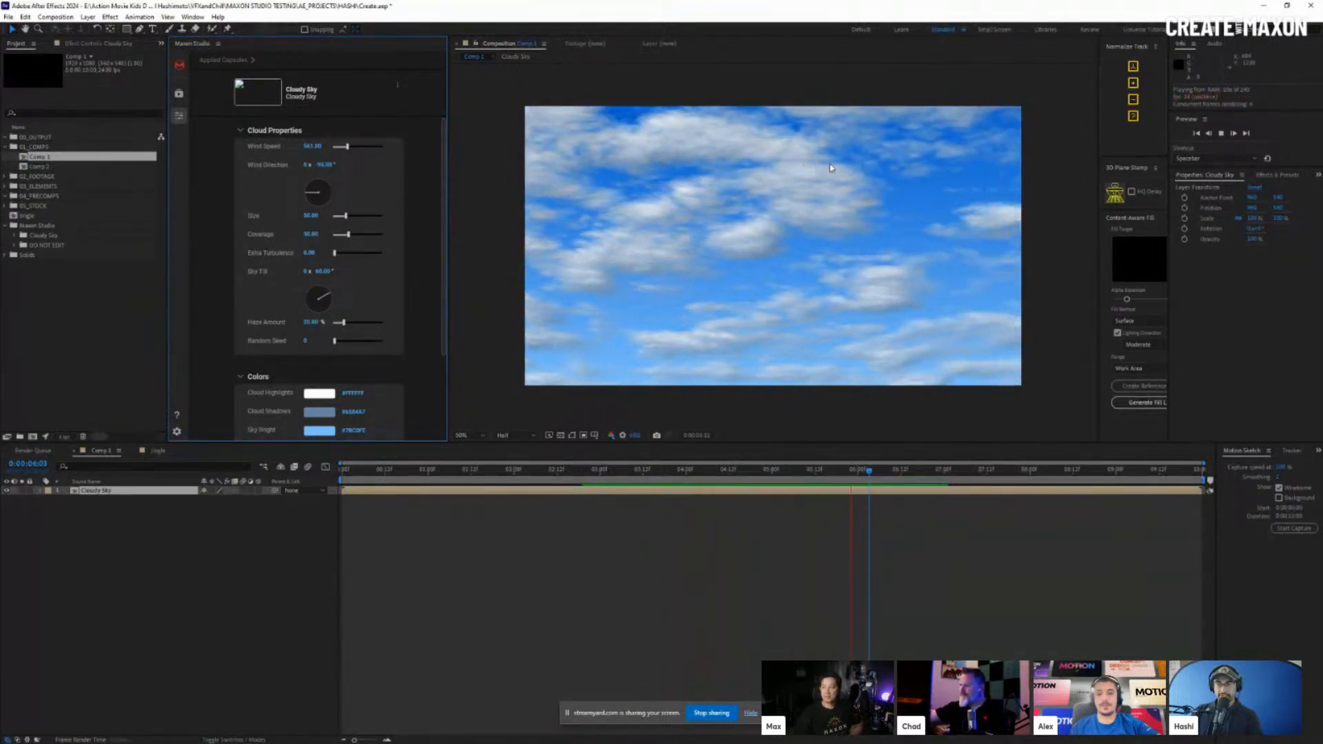
{"action": "left_click", "coordinate": [313, 187]}
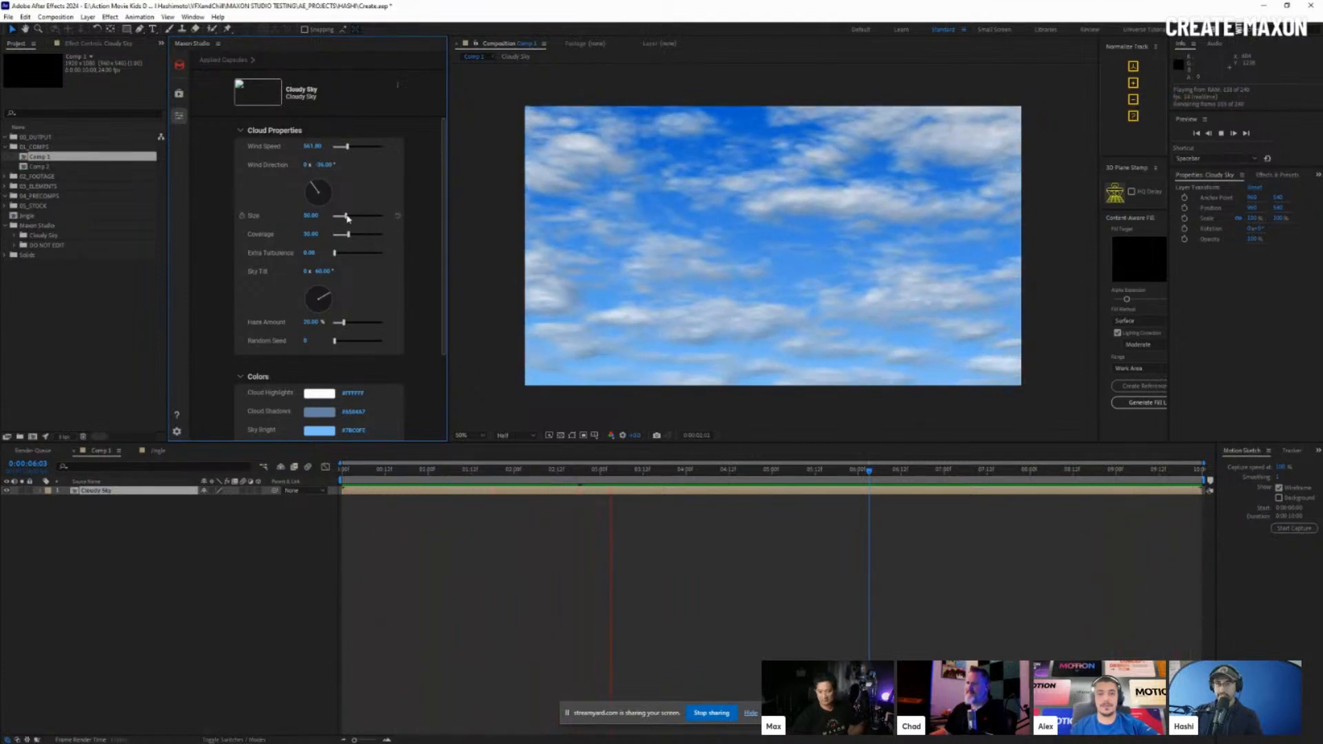
Enlarge the clouds to a Size of about 175 and, after testing heavy and sparse cover, set Coverage to about 53
{"action": "left_click_drag", "start_coordinate": [366, 218], "coordinate": [370, 218]}
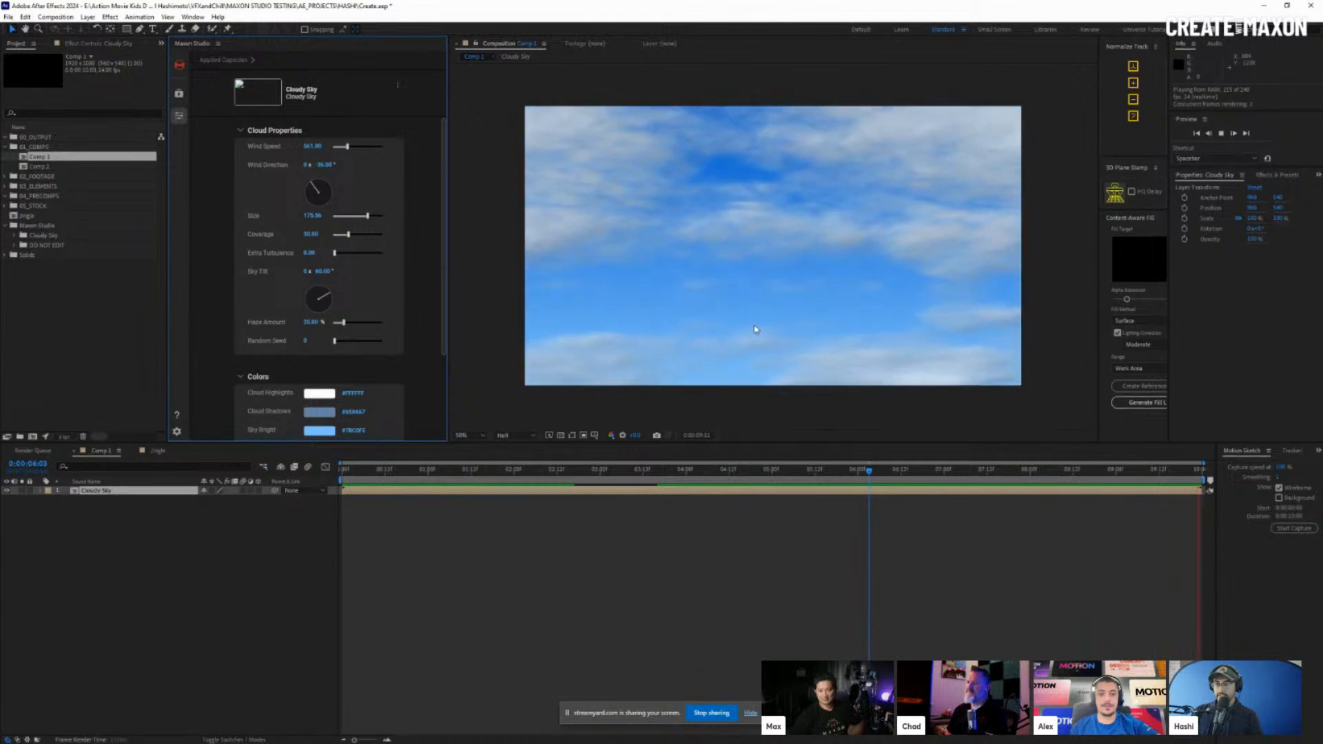
{"action": "left_click_drag", "start_coordinate": [348, 234], "coordinate": [375, 237]}
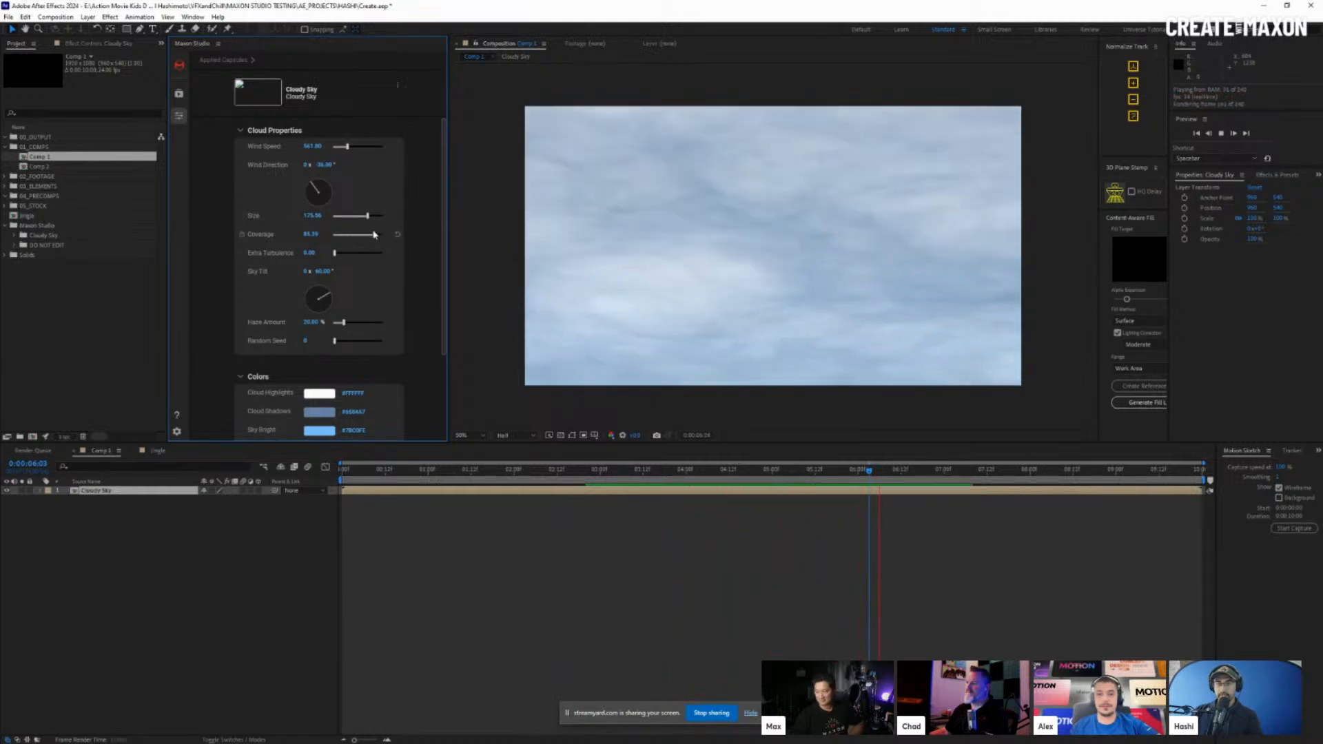
{"action": "left_click_drag", "start_coordinate": [375, 235], "coordinate": [344, 237]}
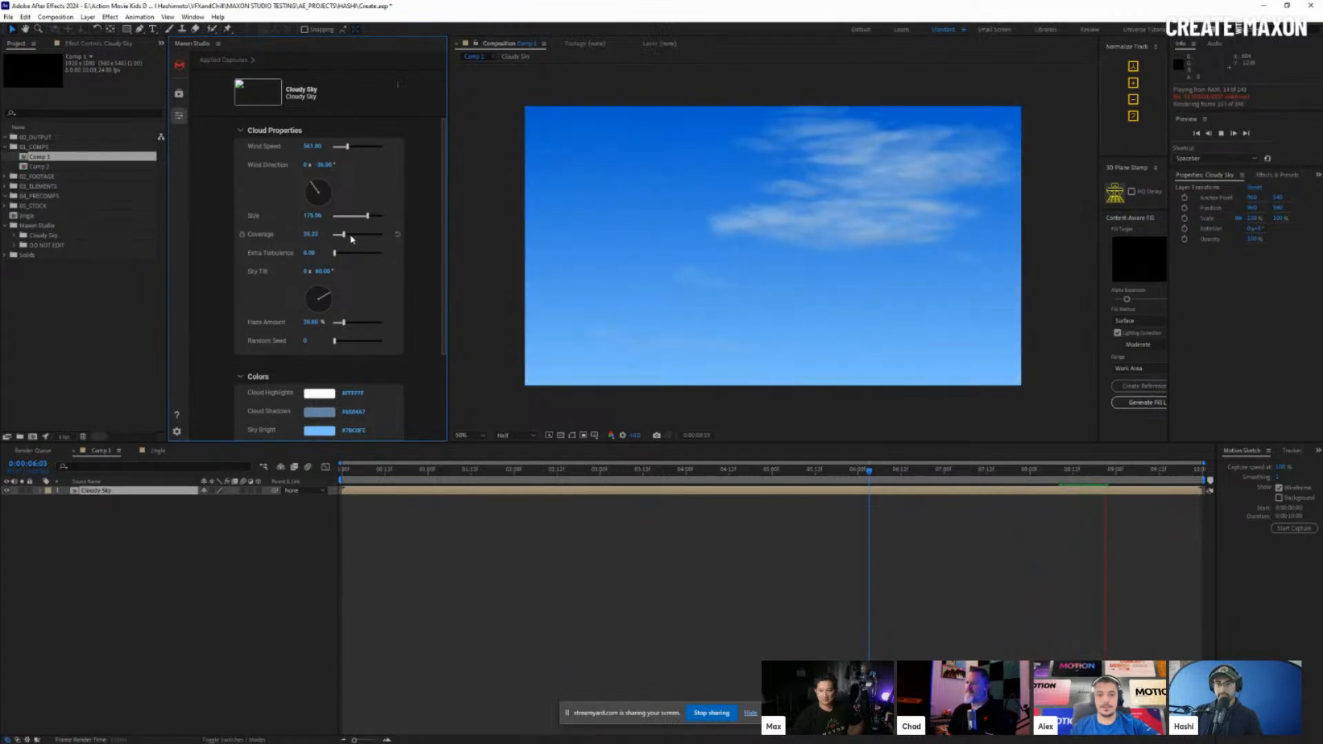
{"action": "left_click_drag", "start_coordinate": [343, 235], "coordinate": [350, 234]}
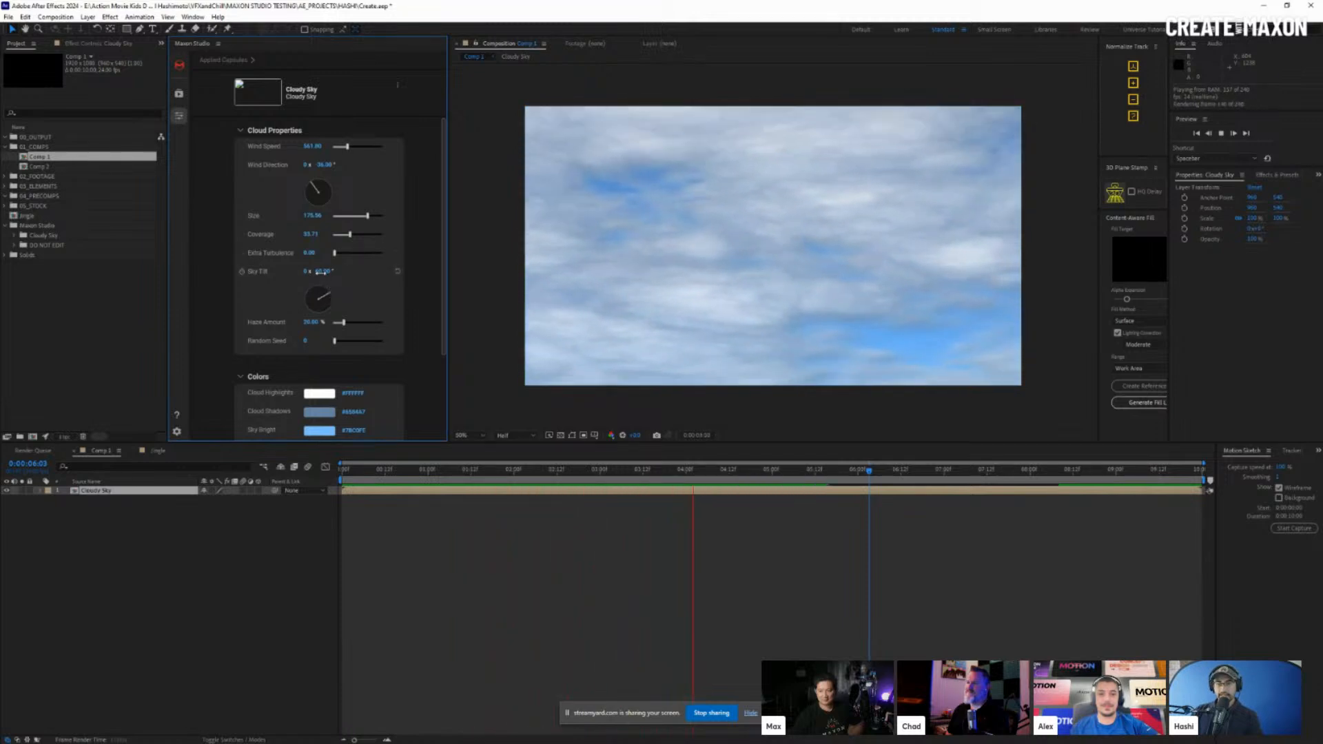
Set Sky Tilt to 0° and reduce Wind Speed to about 292
{"action": "left_click_drag", "start_coordinate": [323, 296], "coordinate": [317, 291]}
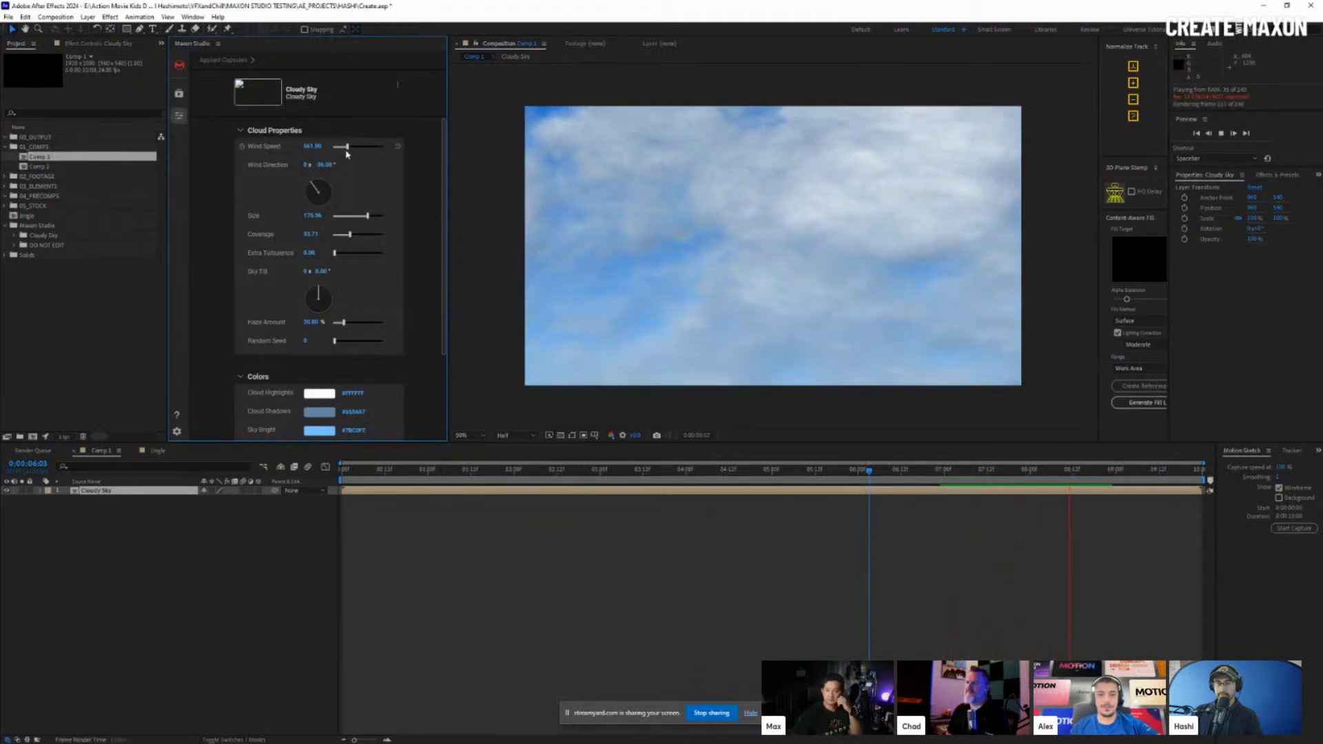
{"action": "left_click_drag", "start_coordinate": [347, 146], "coordinate": [337, 148]}
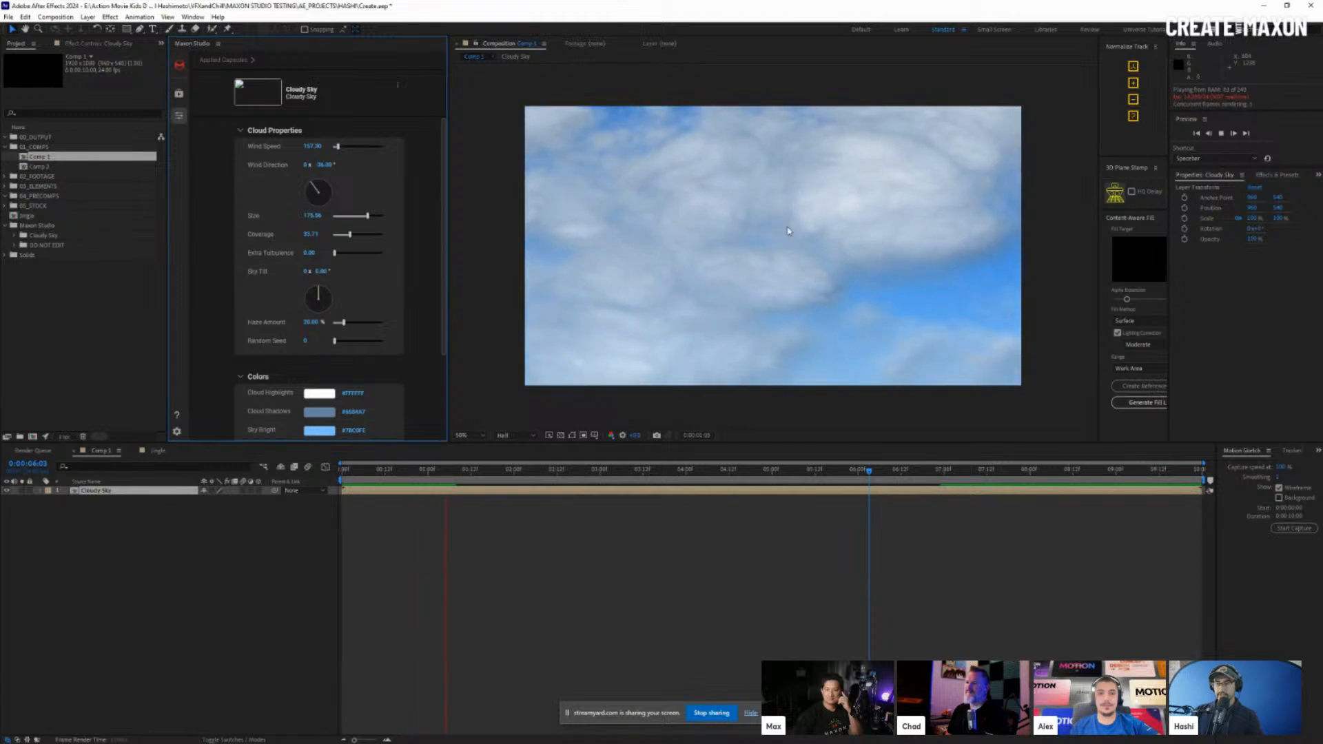
{"action": "left_click_drag", "start_coordinate": [342, 147], "coordinate": [345, 147]}
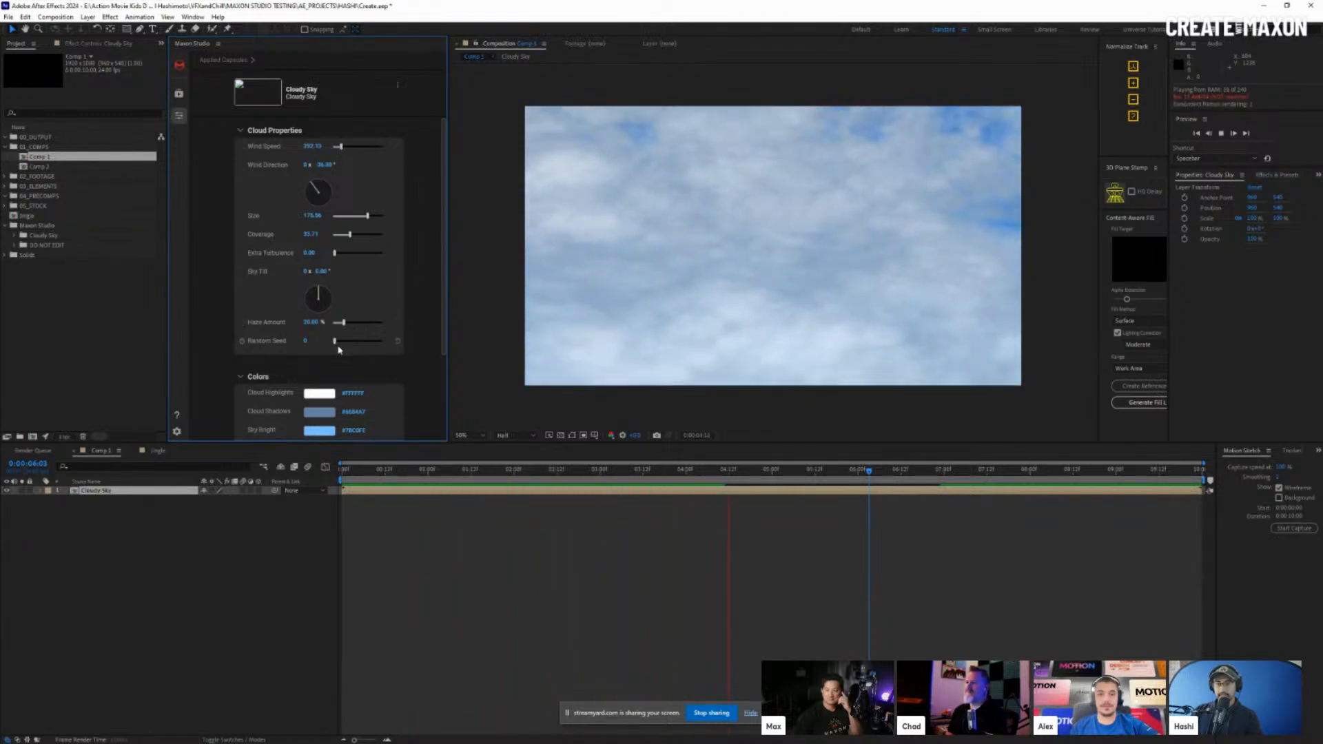
Change the Random Seed, raise Haze Amount to about 40%, and set Sky Tilt to about 70°
{"action": "left_click_drag", "start_coordinate": [335, 340], "coordinate": [366, 327]}
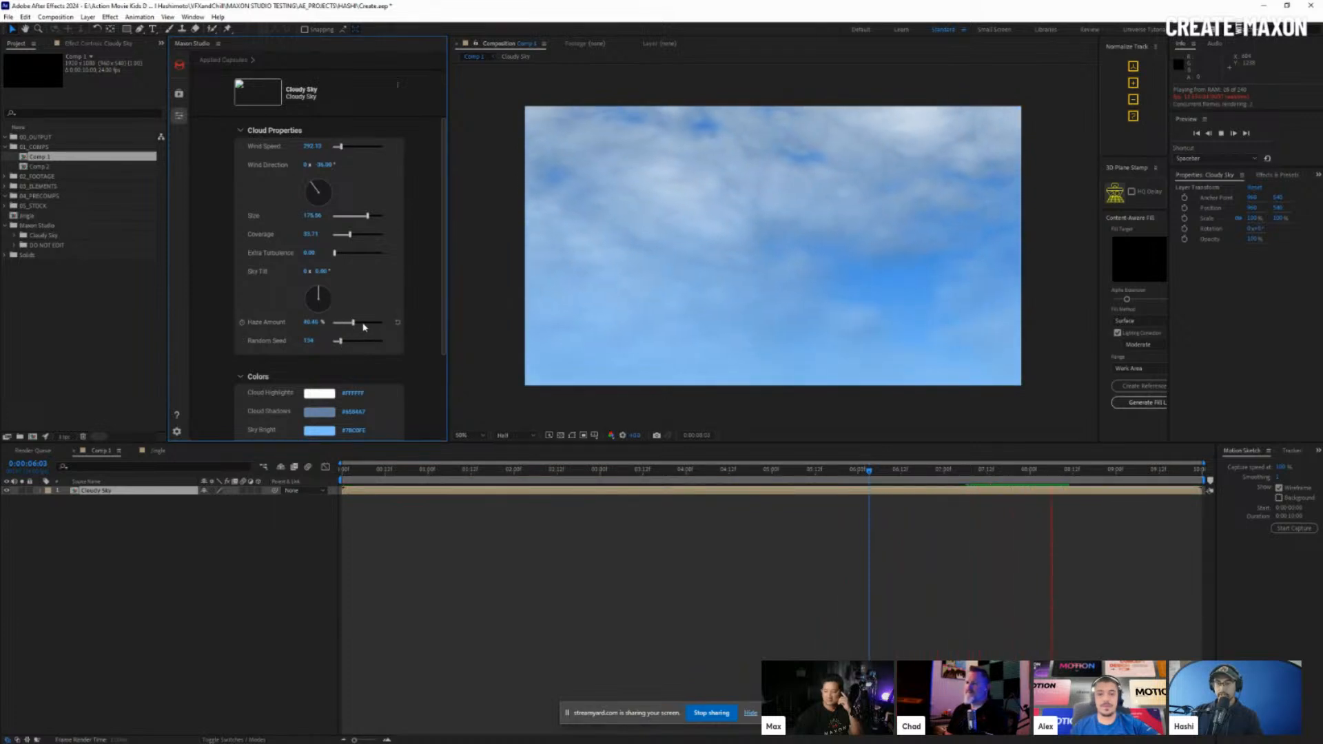
{"action": "left_click_drag", "start_coordinate": [330, 302], "coordinate": [337, 292]}
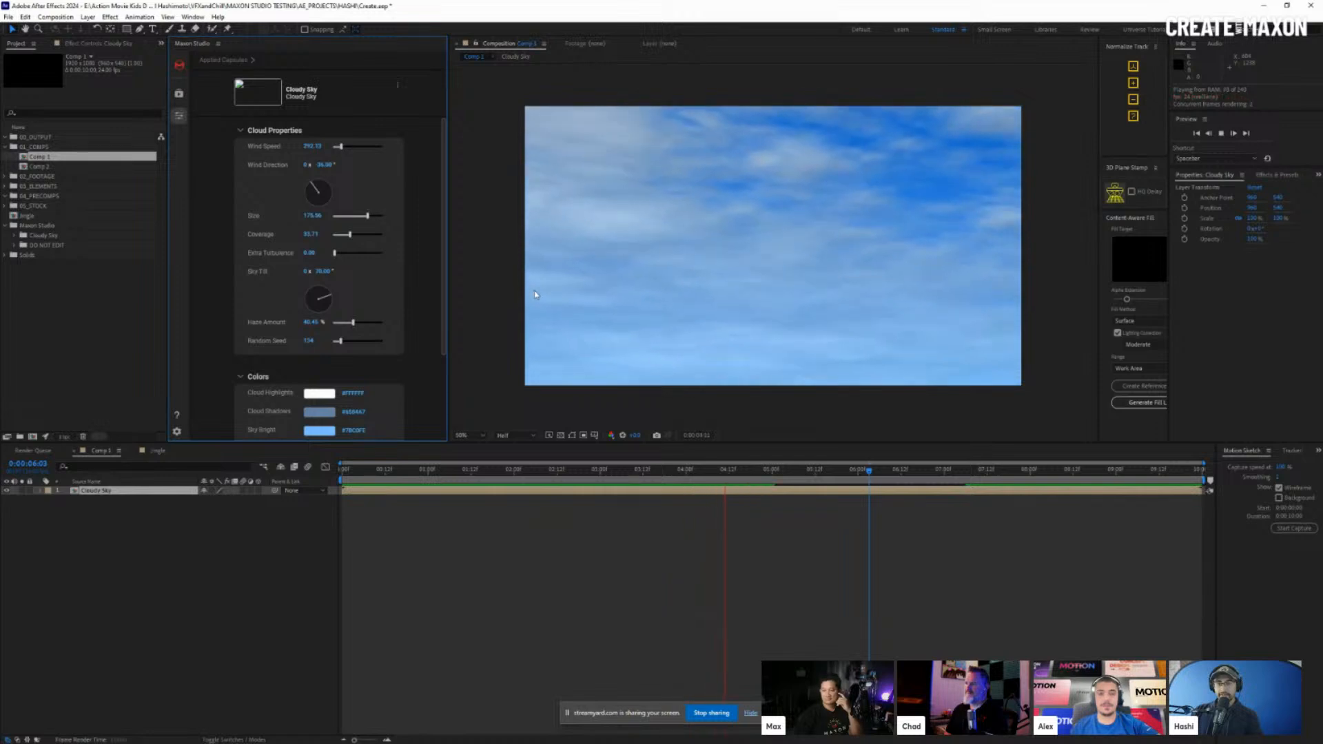
Set the Light Angle to about 155° and lower cloud Coverage to about 36
{"action": "scroll", "coordinate": [441, 296], "scroll_direction": "down", "scroll_amount": 3}
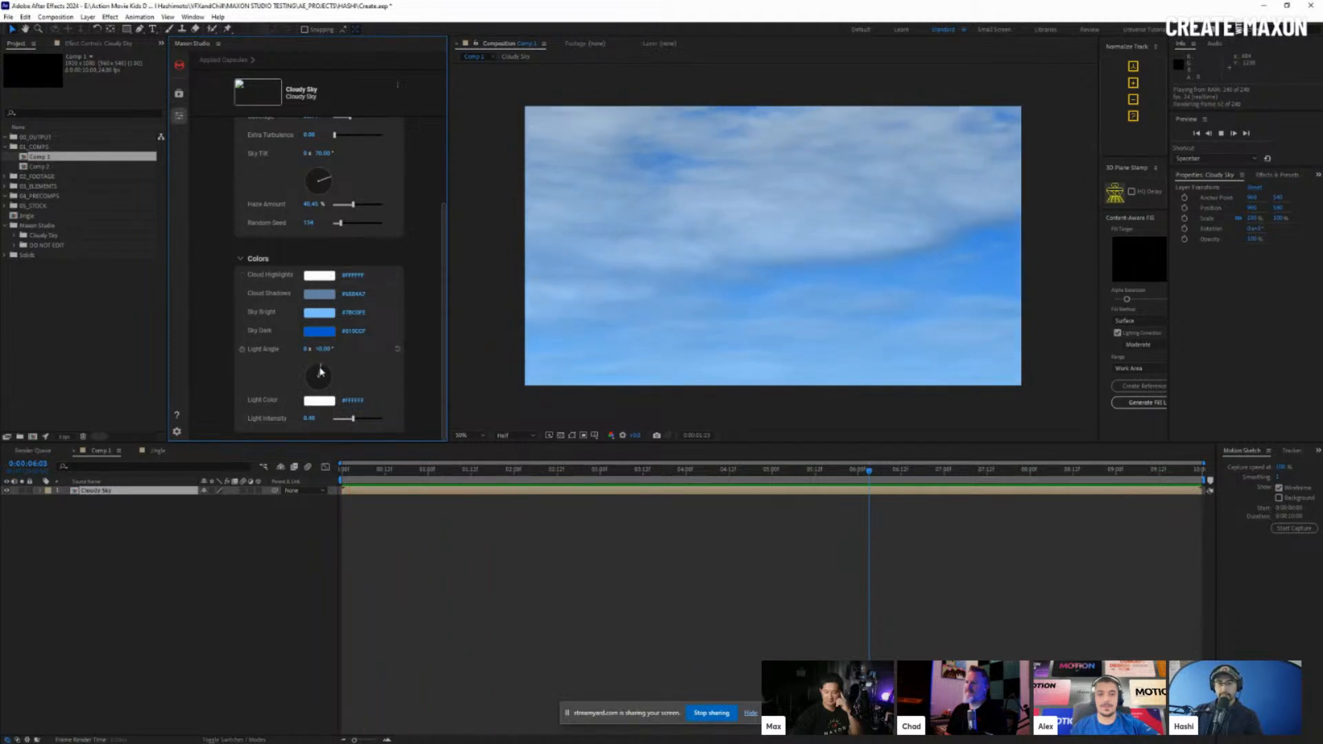
{"action": "left_click_drag", "start_coordinate": [325, 374], "coordinate": [334, 390]}
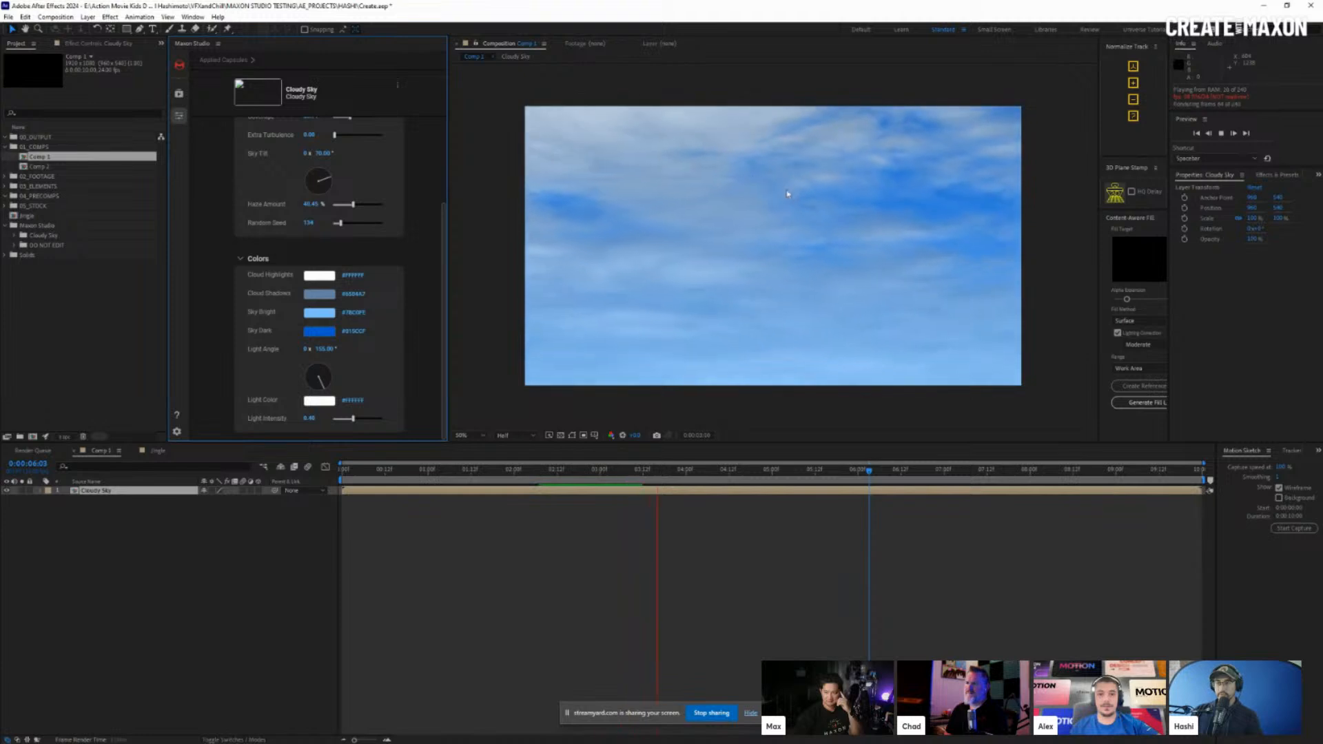
{"action": "scroll", "coordinate": [389, 200], "scroll_direction": "up", "scroll_amount": 3}
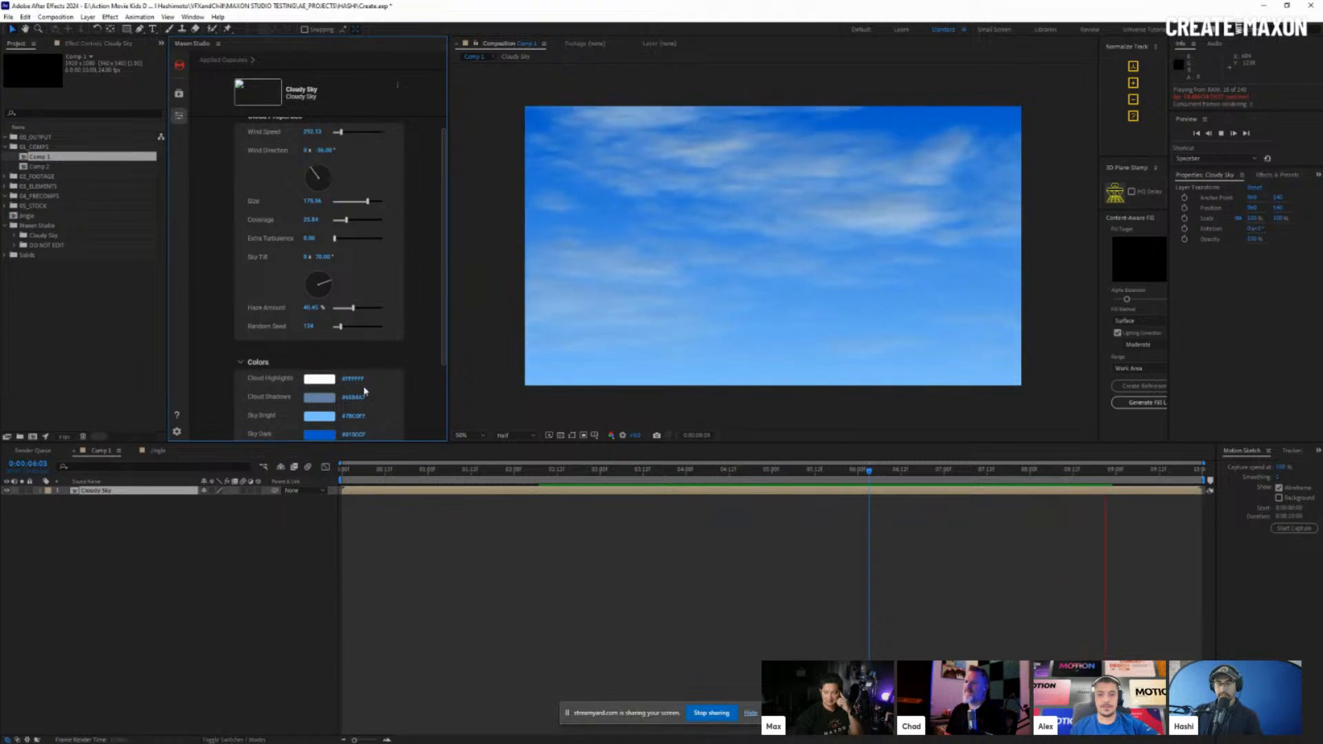
Change the Sky Bright color of the Cloudy Sky capsule to a soft yellow
{"action": "scroll", "coordinate": [375, 389], "scroll_direction": "down", "scroll_amount": 3}
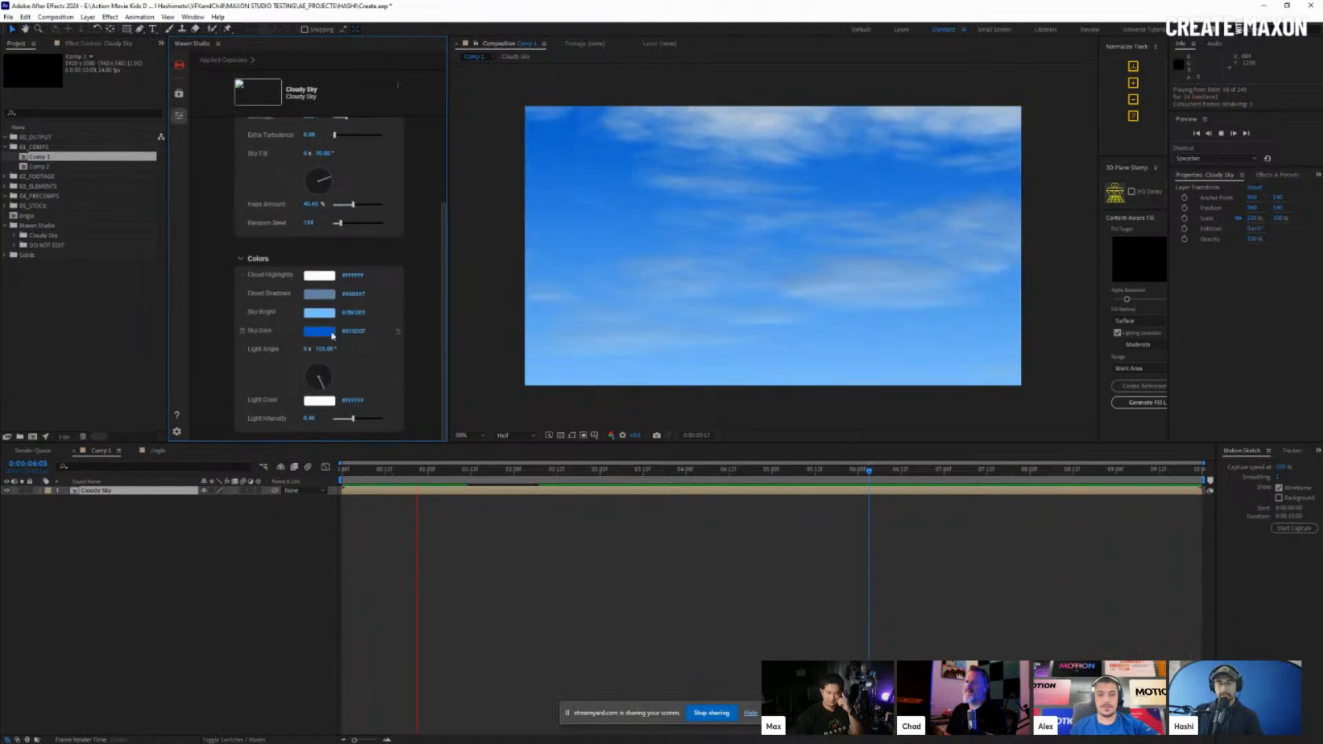
{"action": "left_click", "coordinate": [320, 314]}
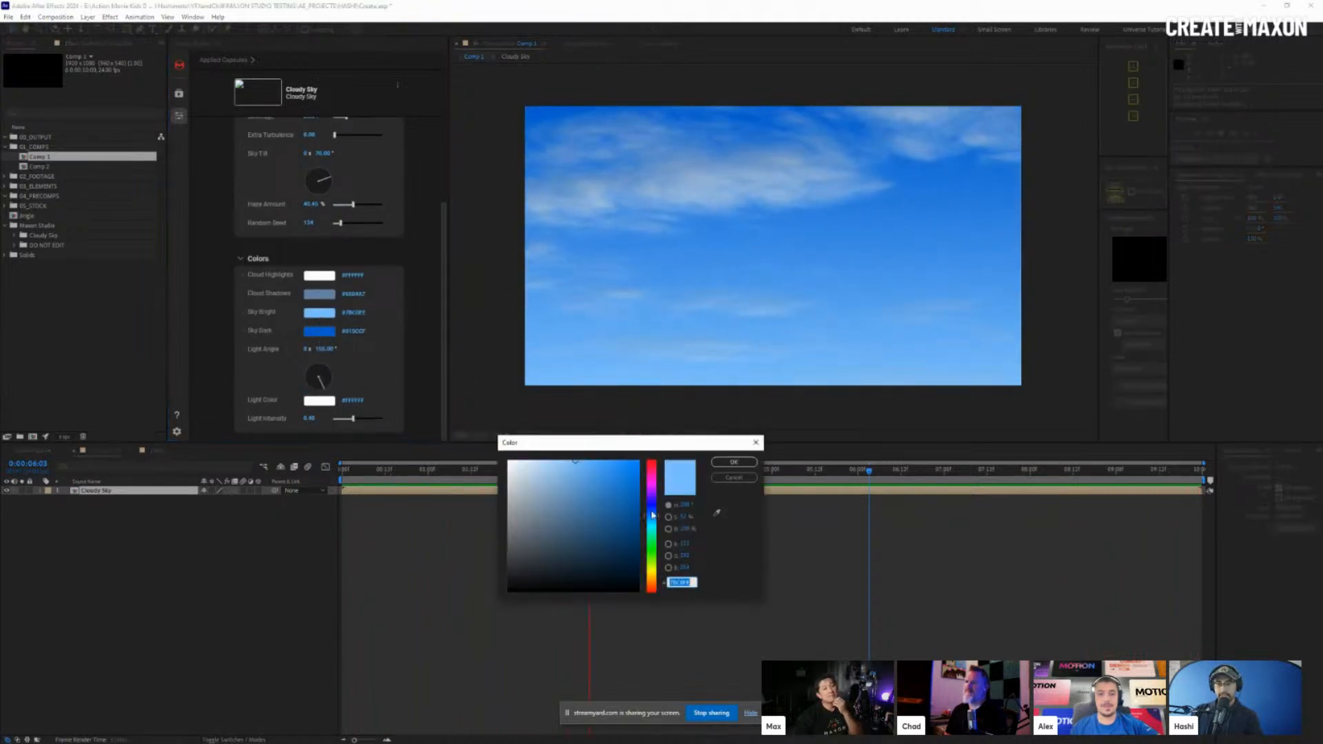
{"action": "left_click_drag", "start_coordinate": [676, 444], "coordinate": [688, 403]}
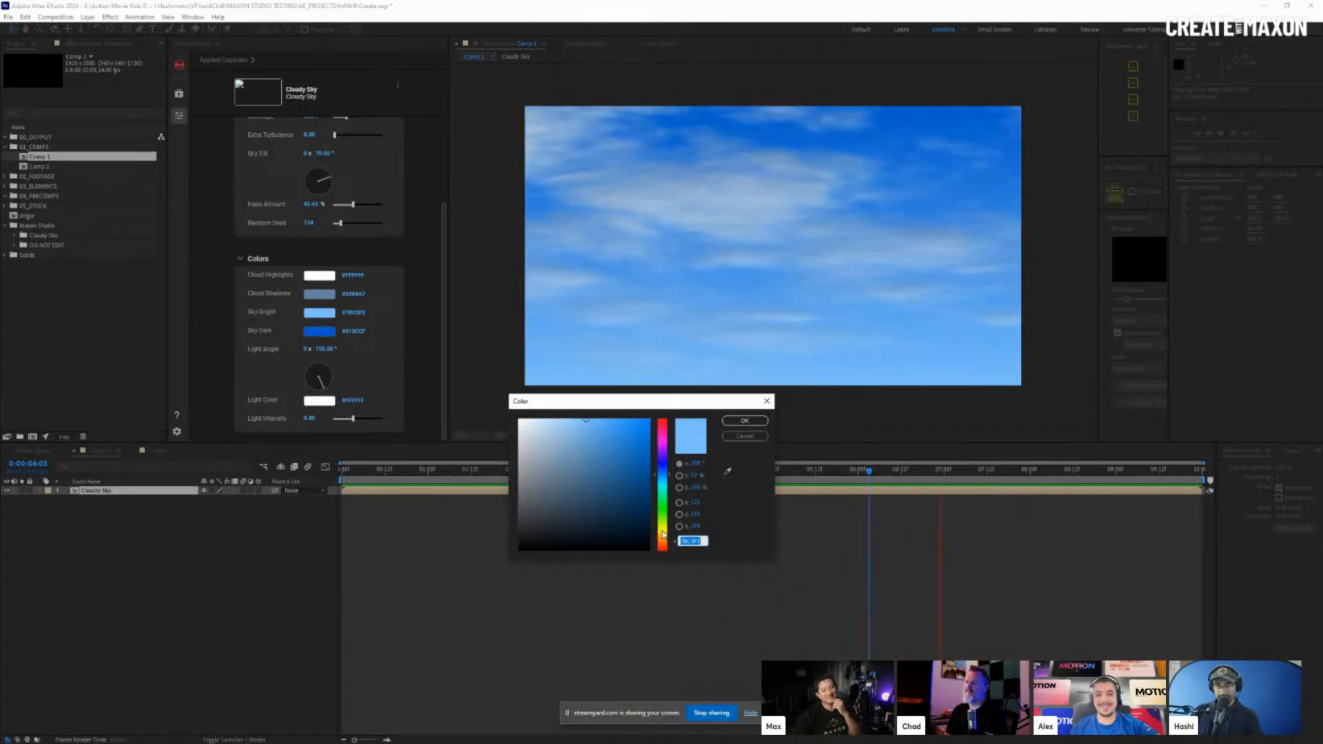
{"action": "left_click", "coordinate": [662, 534]}
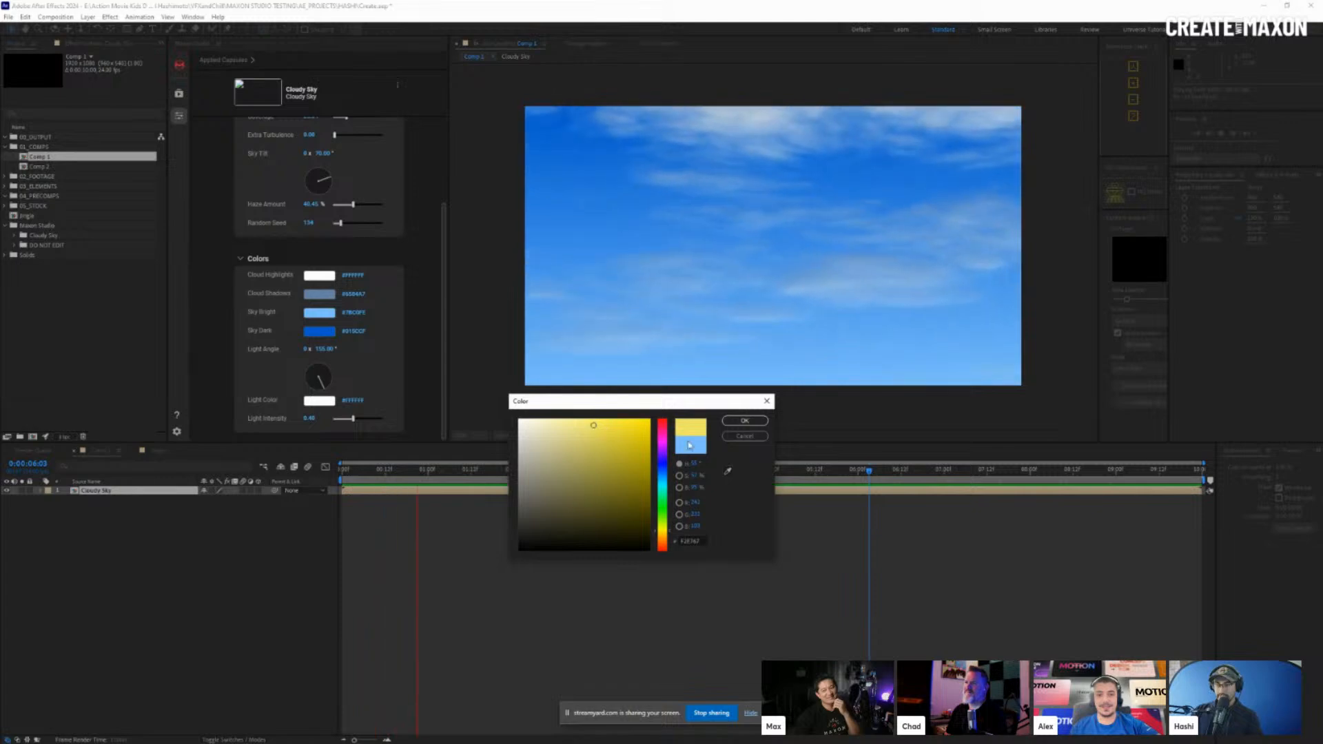
{"action": "left_click", "coordinate": [748, 427]}
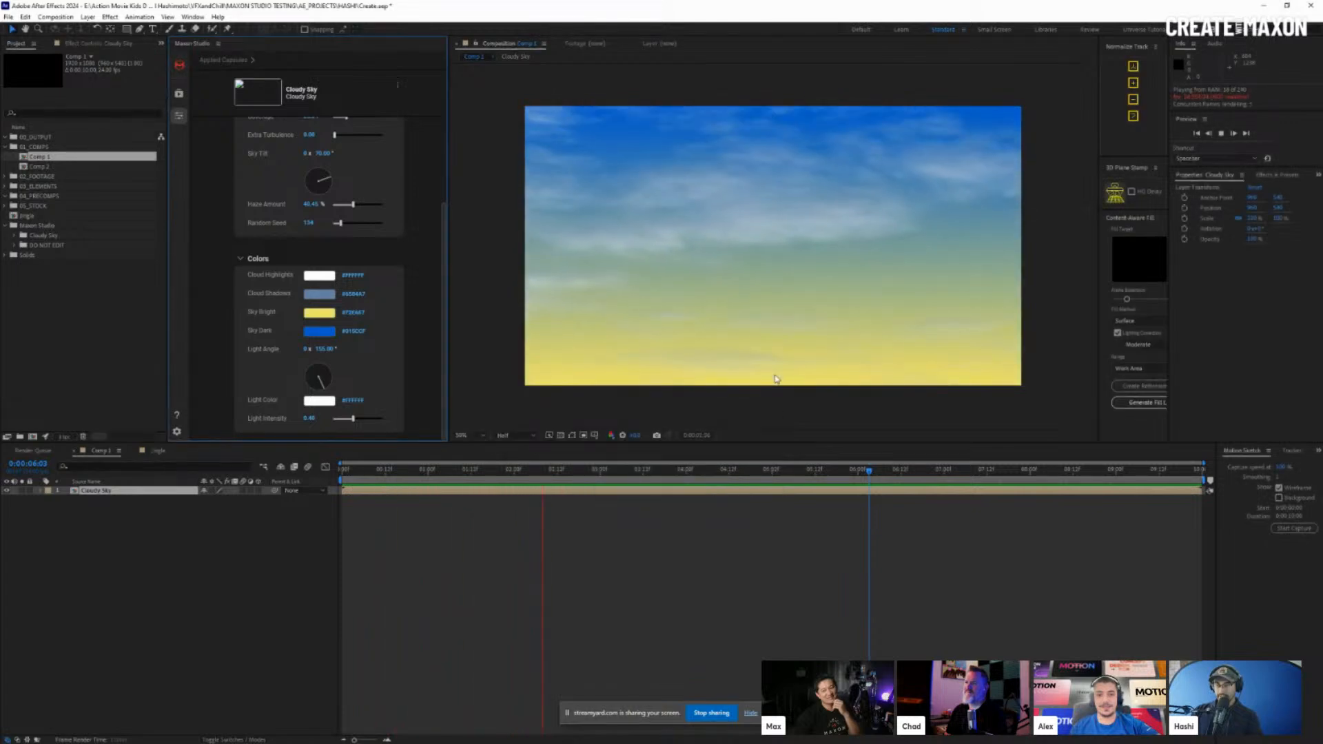
Try magenta as the Sky Dark color, and settle on a bright orange
{"action": "left_click", "coordinate": [319, 331]}
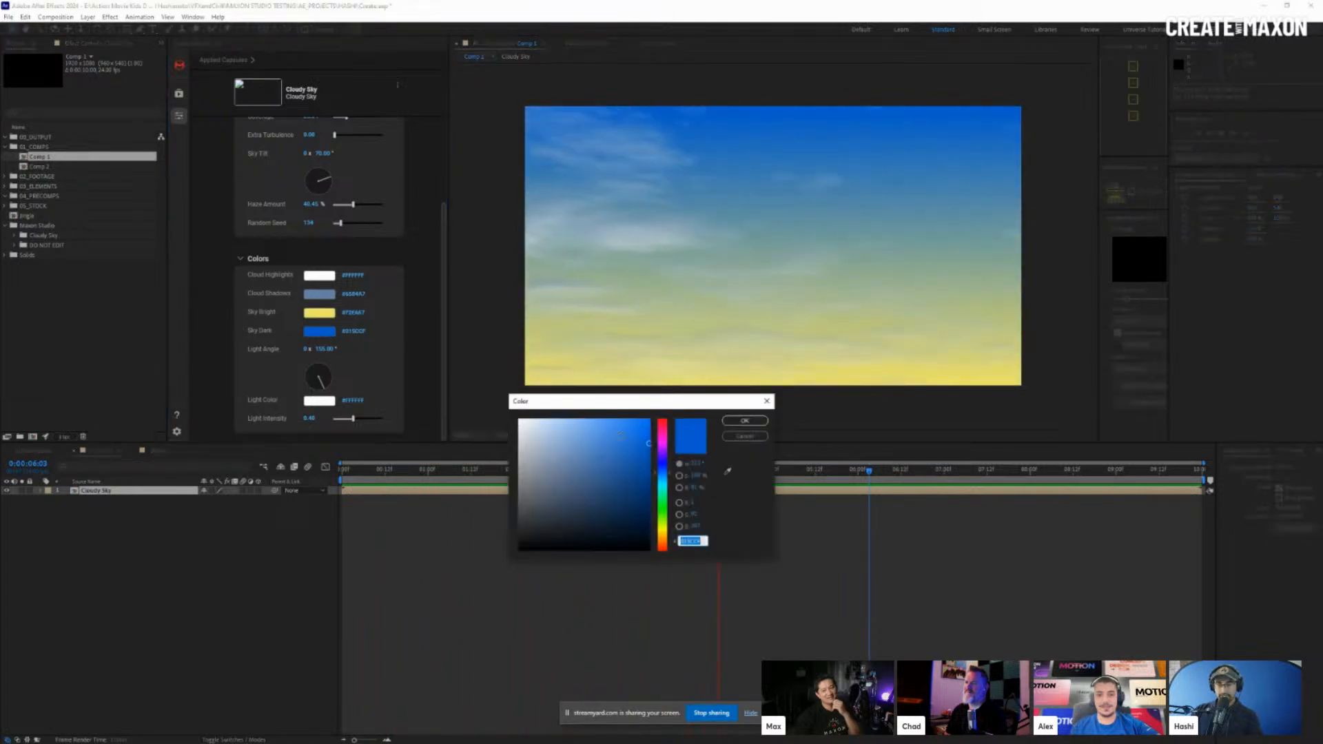
{"action": "mouse_move", "coordinate": [663, 448]}
{"action": "left_mouse_down"}
{"action": "mouse_move", "coordinate": [662, 433]}
{"action": "mouse_move", "coordinate": [628, 470]}
{"action": "left_mouse_up"}
{"action": "left_click", "coordinate": [744, 420]}
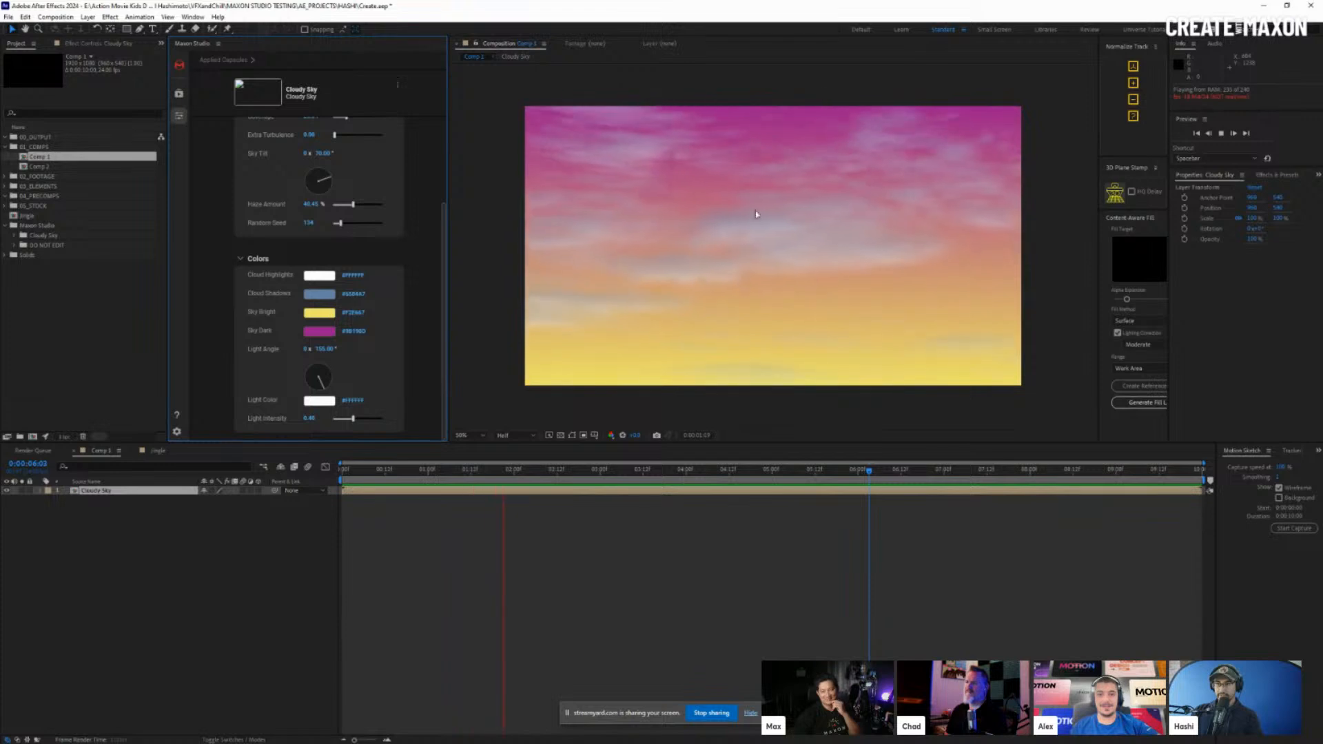
{"action": "left_click", "coordinate": [328, 333]}
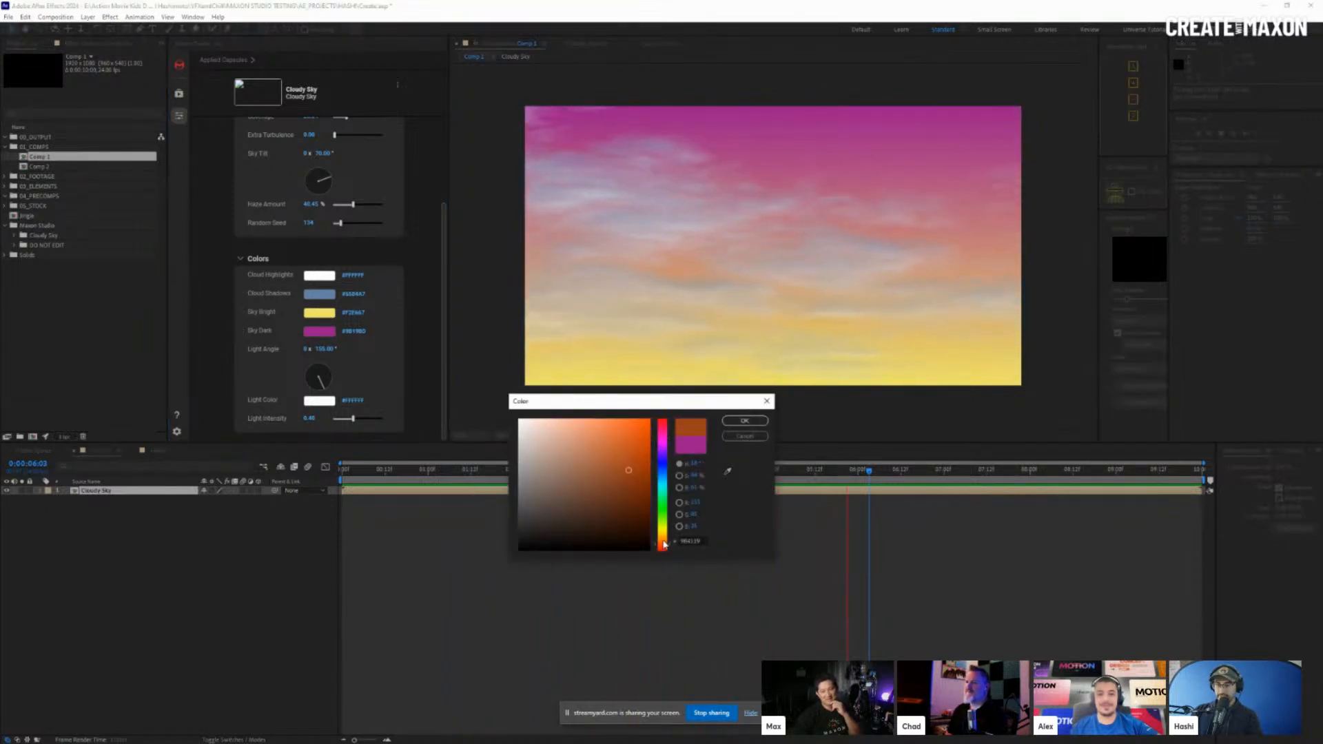
{"action": "left_click", "coordinate": [741, 421]}
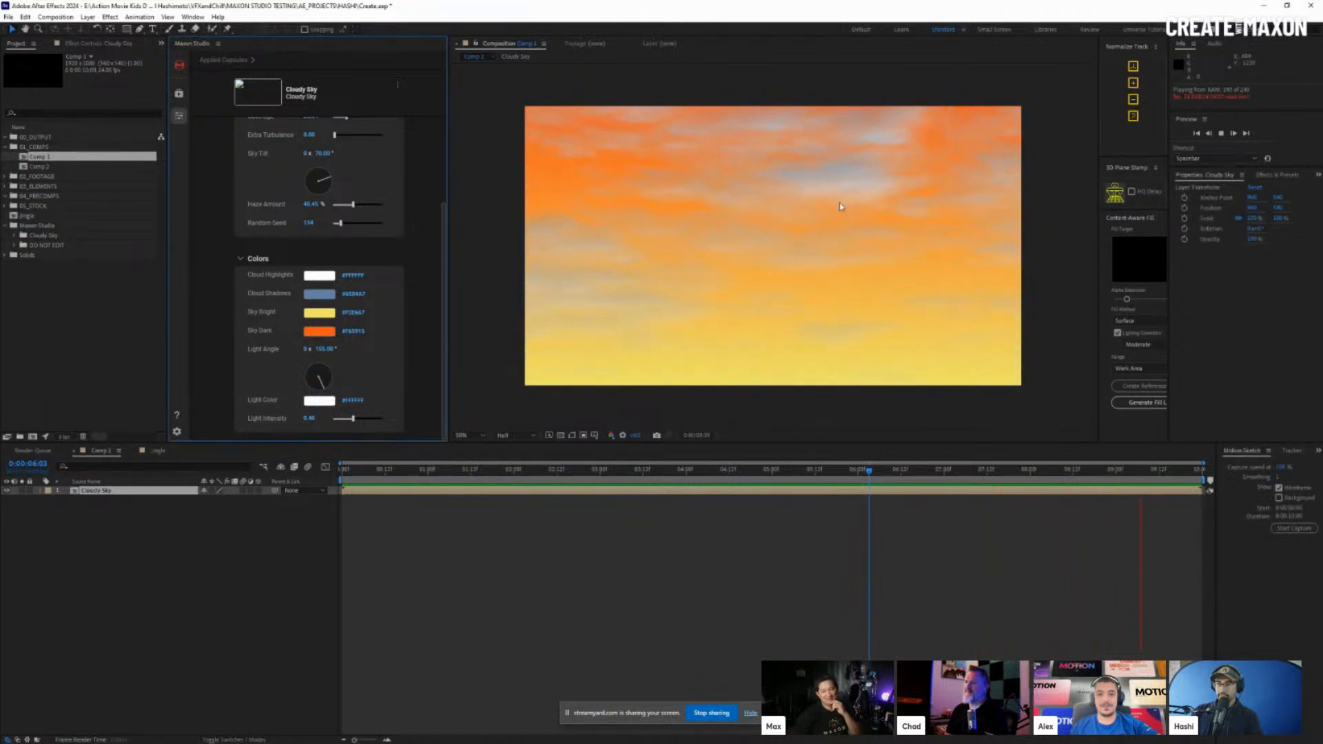
Match the Cloud Highlights color to the yellow Sky Bright swatch by sampling it
{"action": "left_click", "coordinate": [323, 276]}
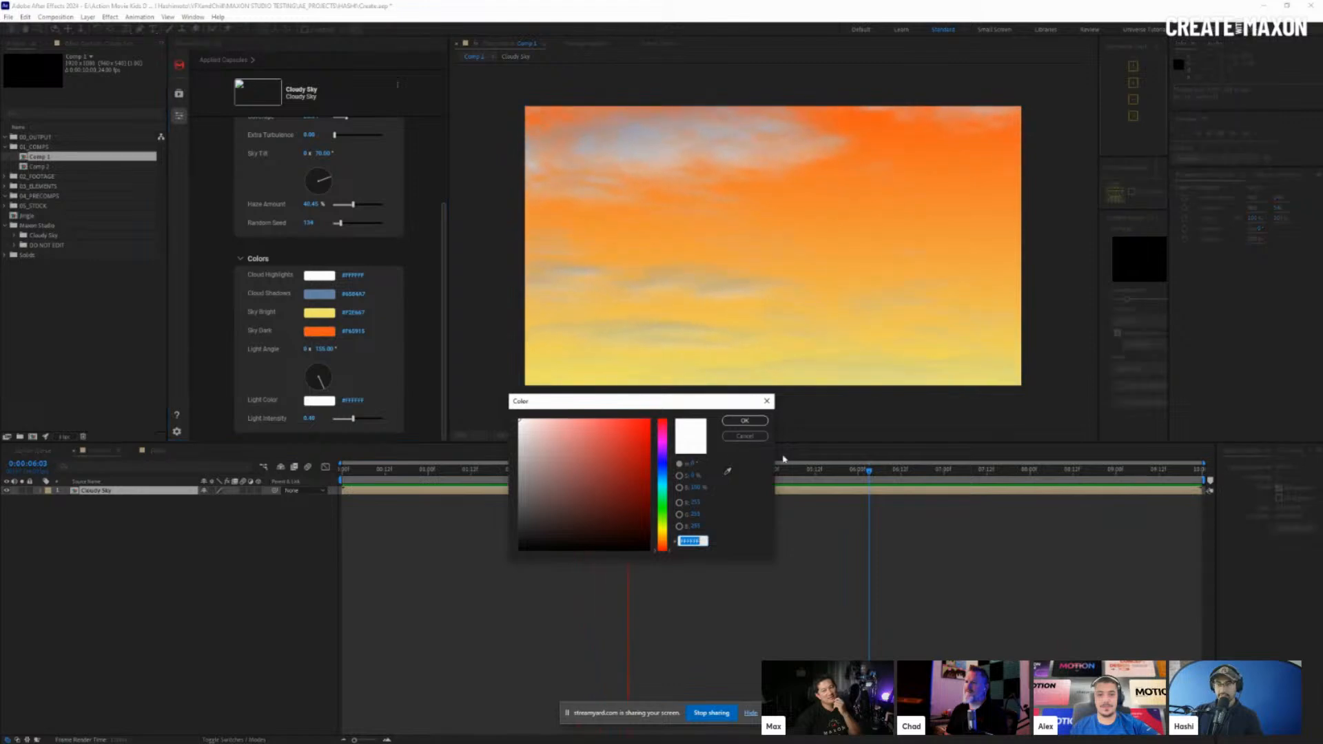
{"action": "left_click", "coordinate": [333, 311]}
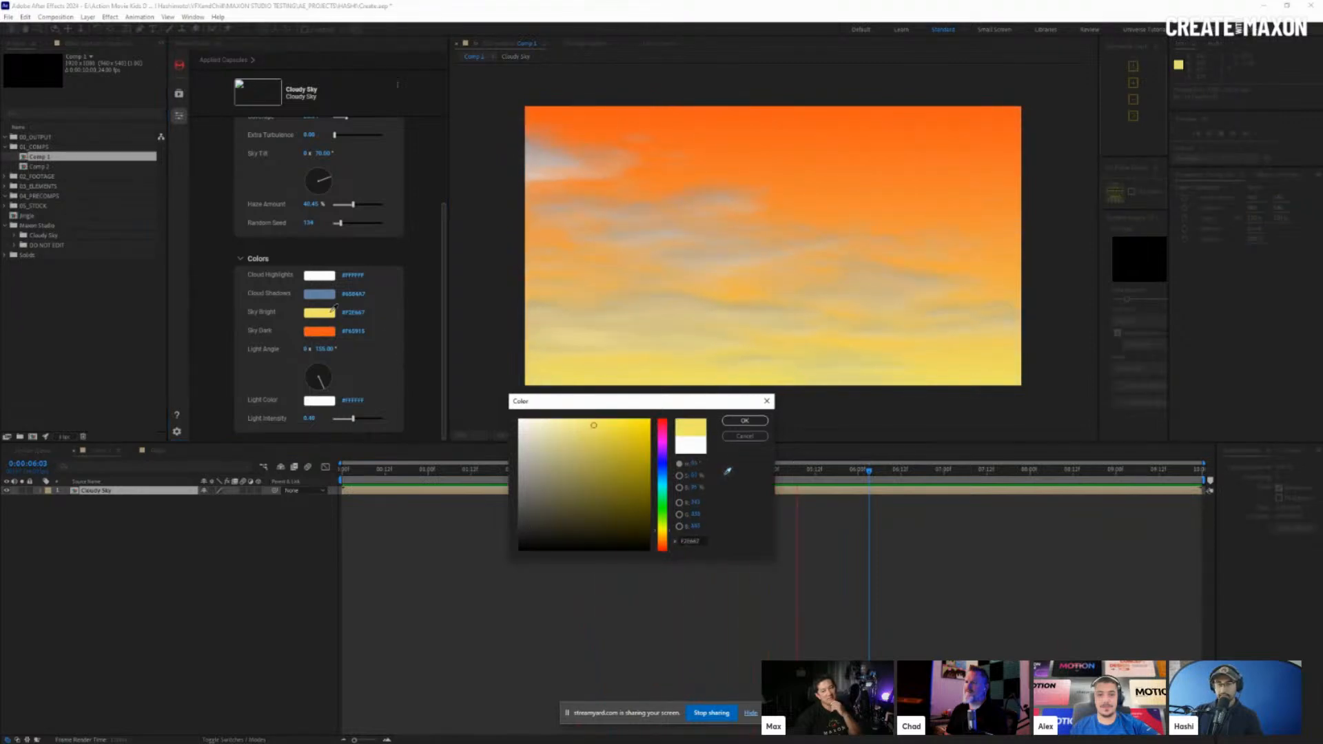
{"action": "left_click", "coordinate": [744, 420]}
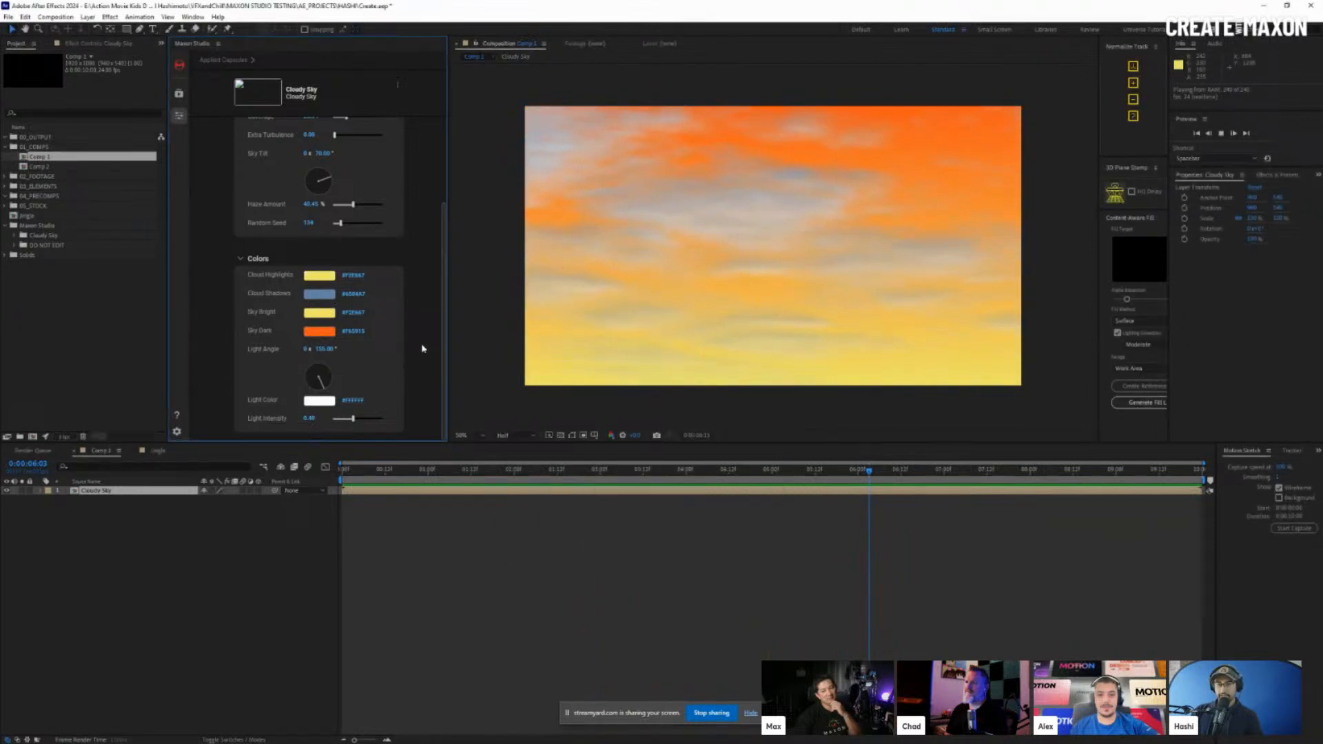
Change the Cloud Shadows color to a very dark orange-brown
{"action": "left_click", "coordinate": [318, 294]}
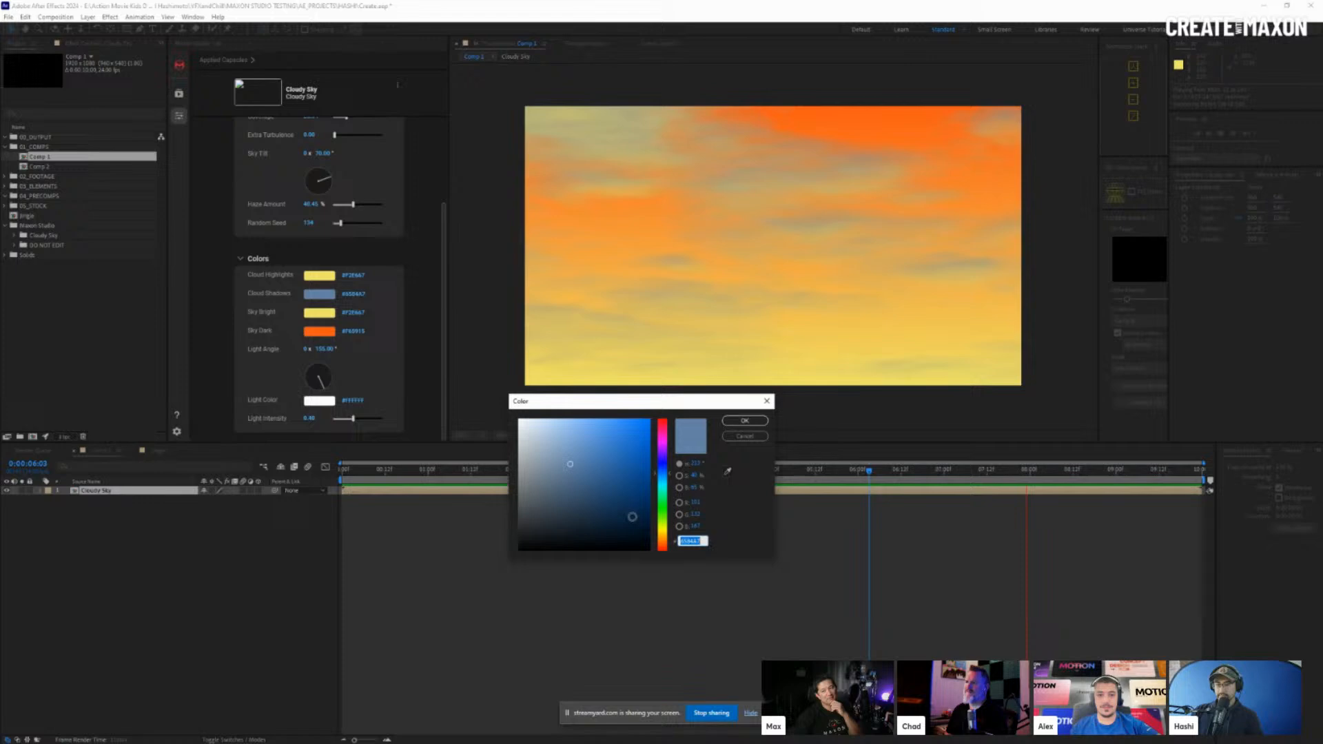
{"action": "left_click", "coordinate": [662, 543]}
{"action": "left_click_drag", "start_coordinate": [637, 511], "coordinate": [620, 518]}
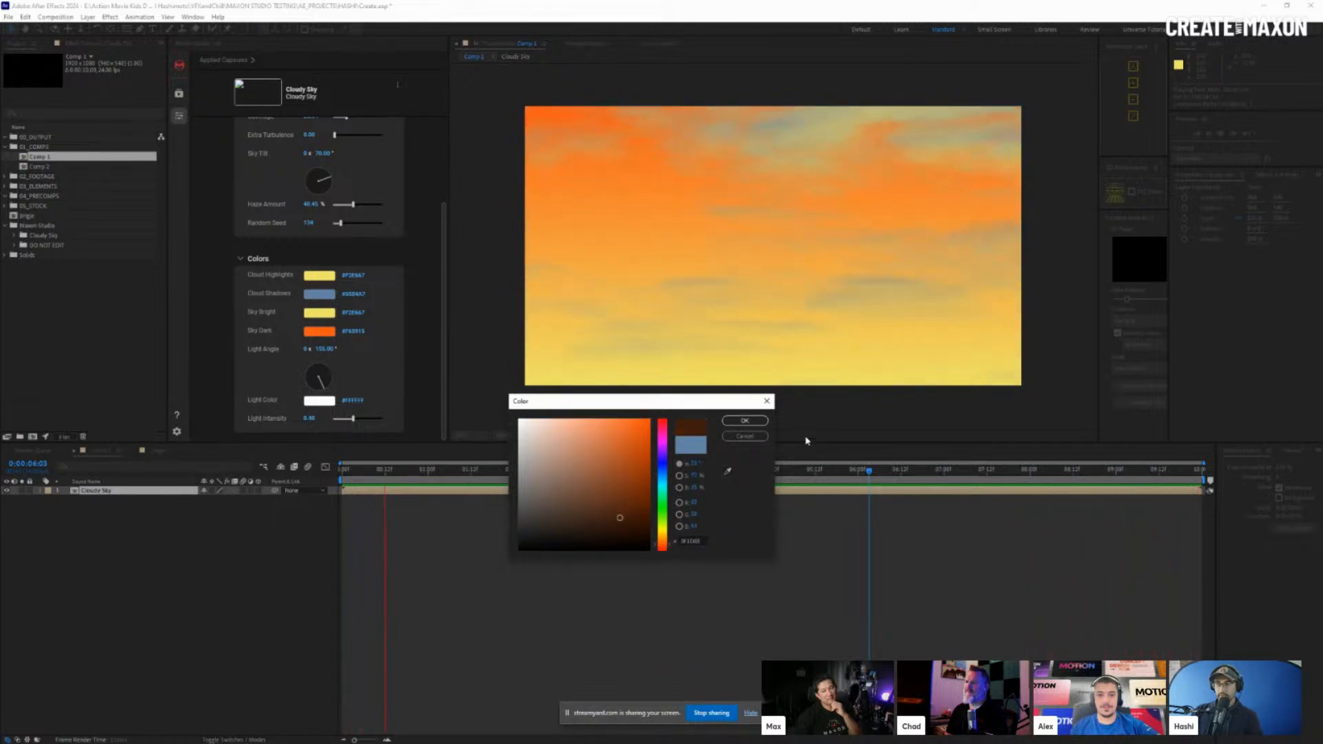
{"action": "left_click", "coordinate": [744, 420]}
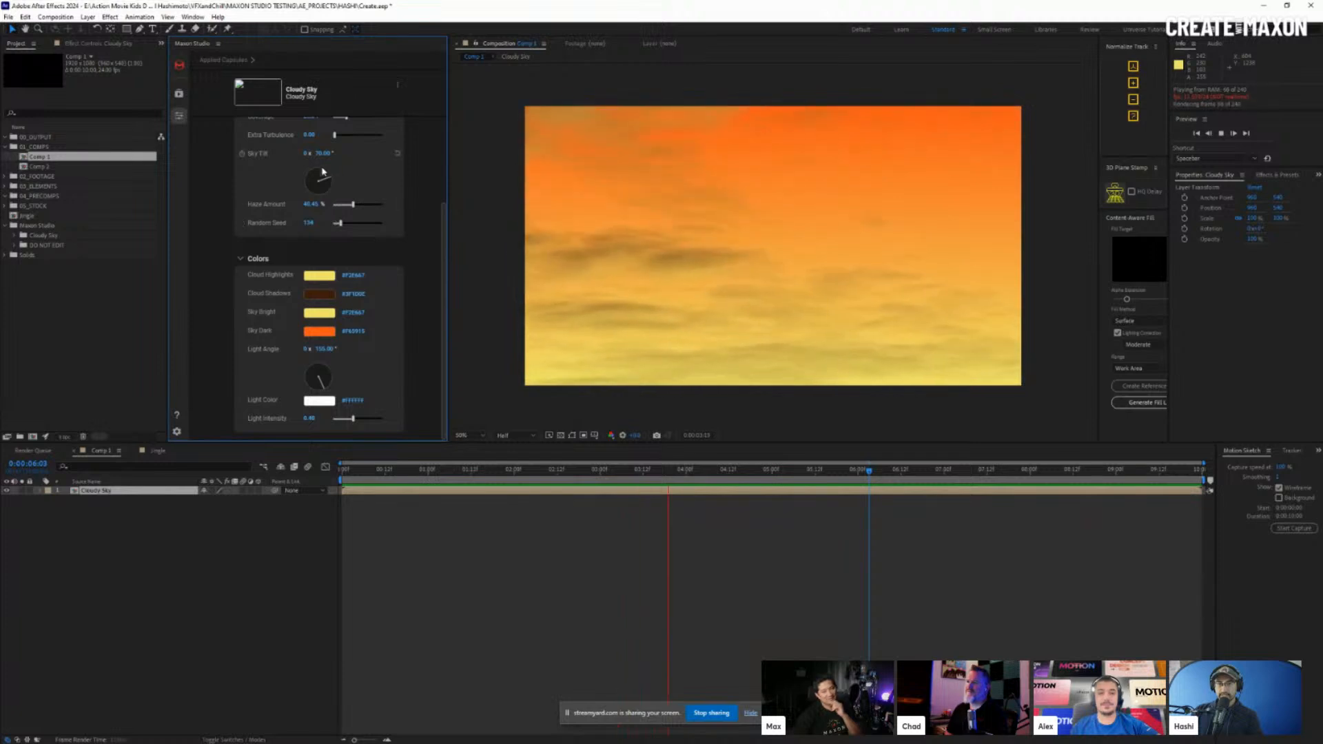
Set Coverage to about 51, Haze Amount to about 19%, and Light Angle to about 171°, and slightly raise Light Intensity
{"action": "left_click_drag", "start_coordinate": [323, 385], "coordinate": [331, 381]}
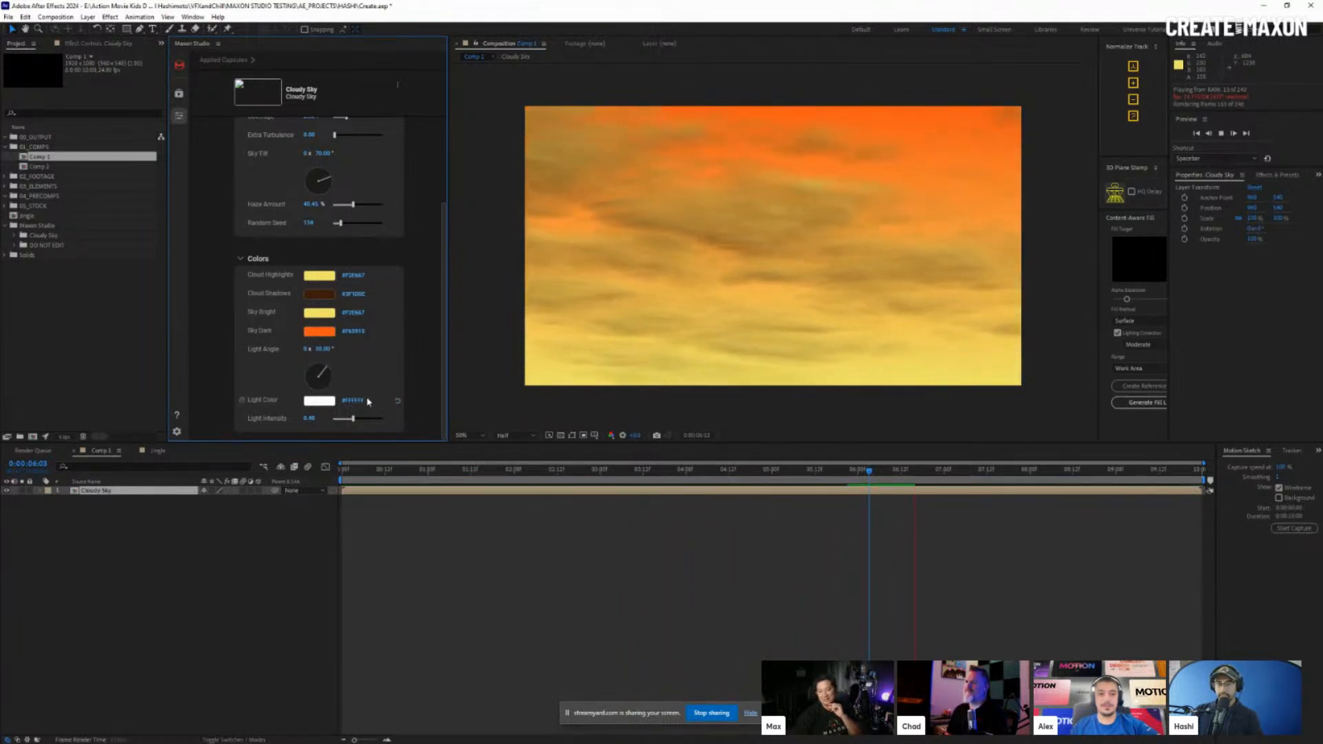
{"action": "left_click", "coordinate": [321, 392]}
{"action": "scroll", "coordinate": [340, 191], "scroll_direction": "up", "scroll_amount": 3}
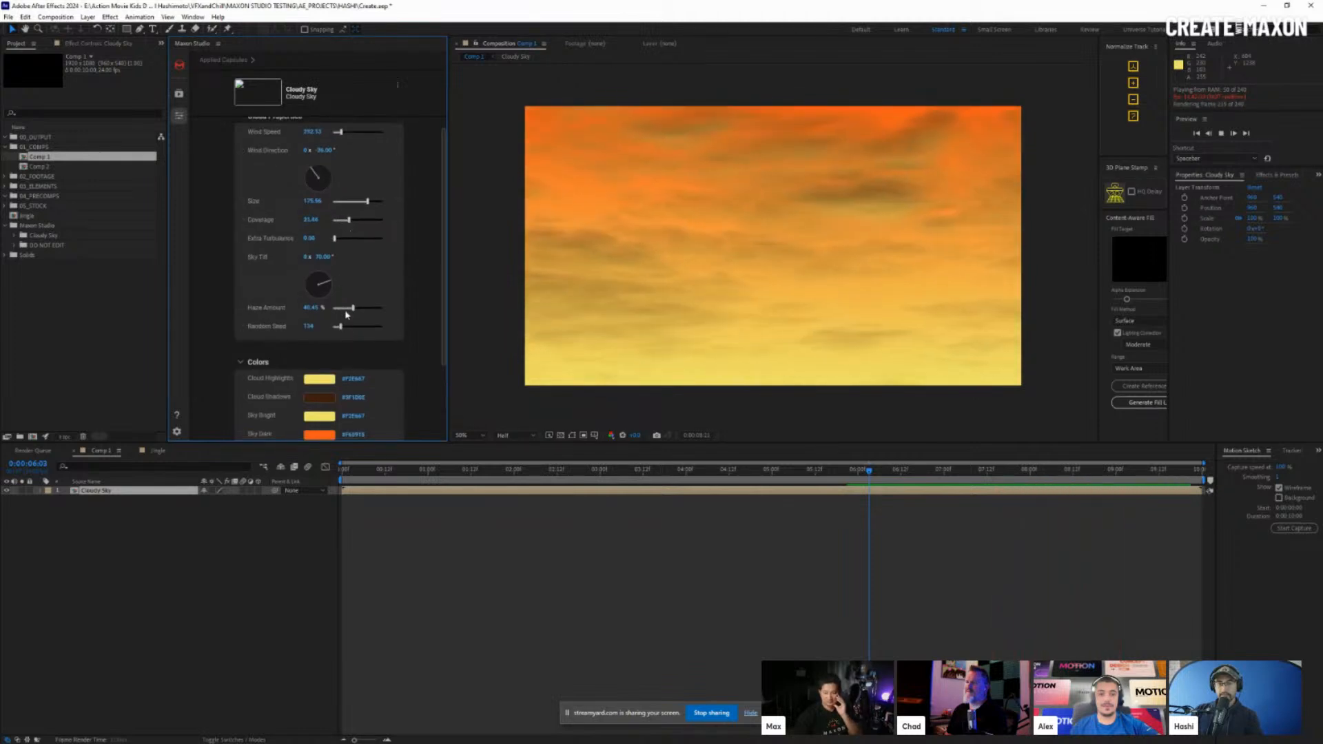
{"action": "left_click_drag", "start_coordinate": [347, 313], "coordinate": [338, 314]}
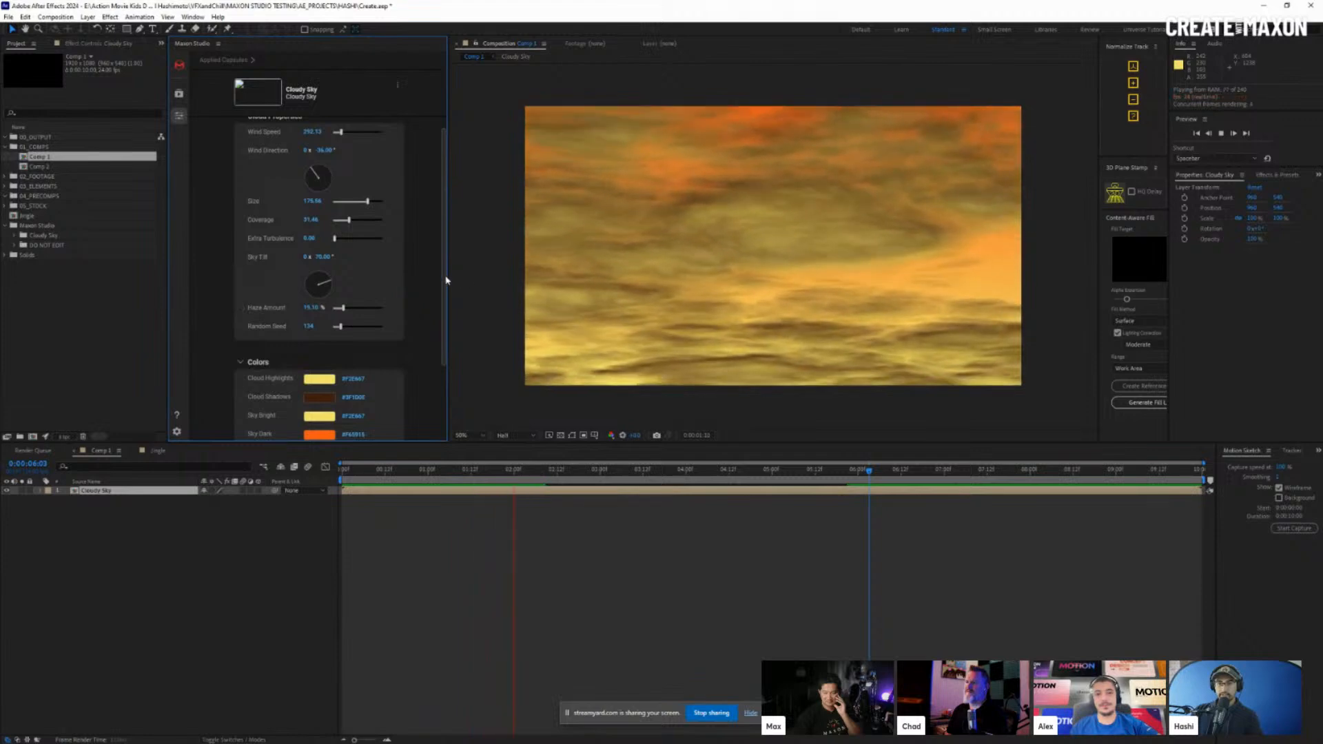
{"action": "scroll", "coordinate": [345, 246], "scroll_direction": "down", "scroll_amount": 3}
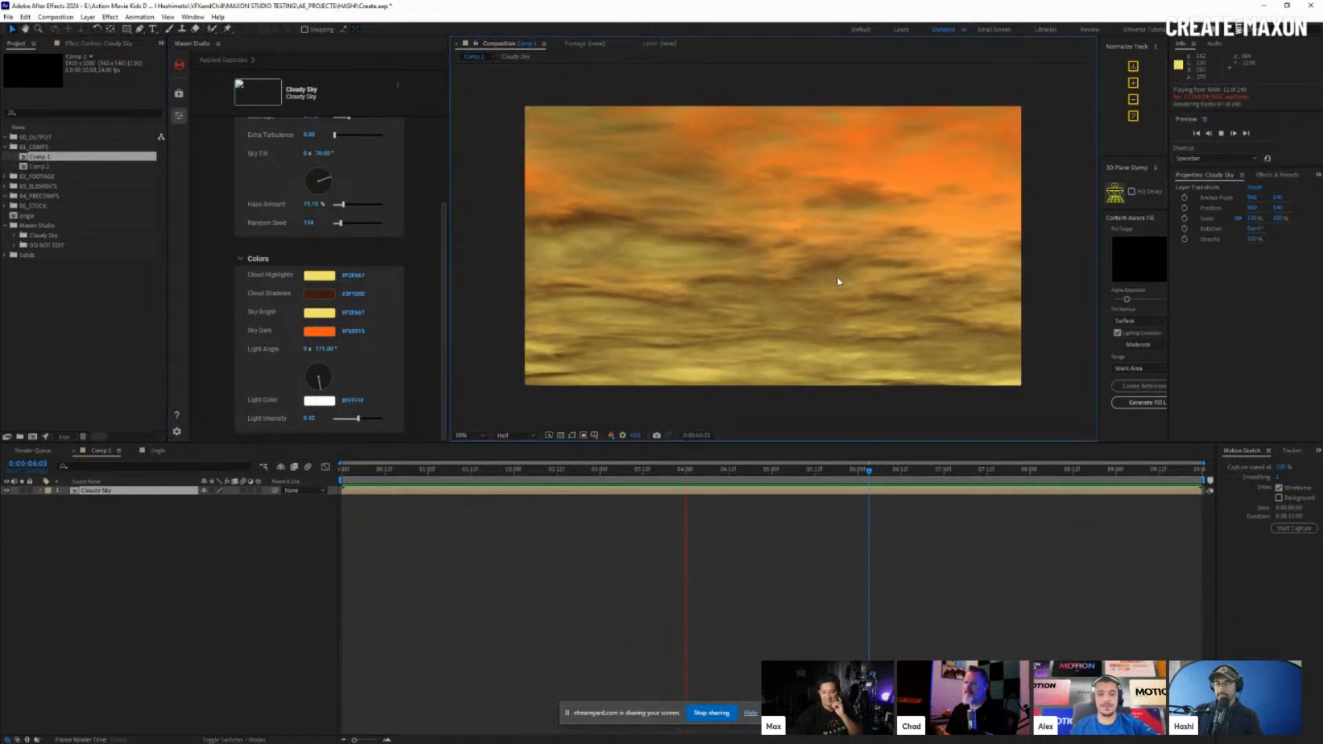
Scrub through Comp 1 to review the recolored sky, leave the playhead at 0:00:01:07, and return to the Cloud Properties
{"action": "left_click_drag", "start_coordinate": [775, 470], "coordinate": [626, 498]}
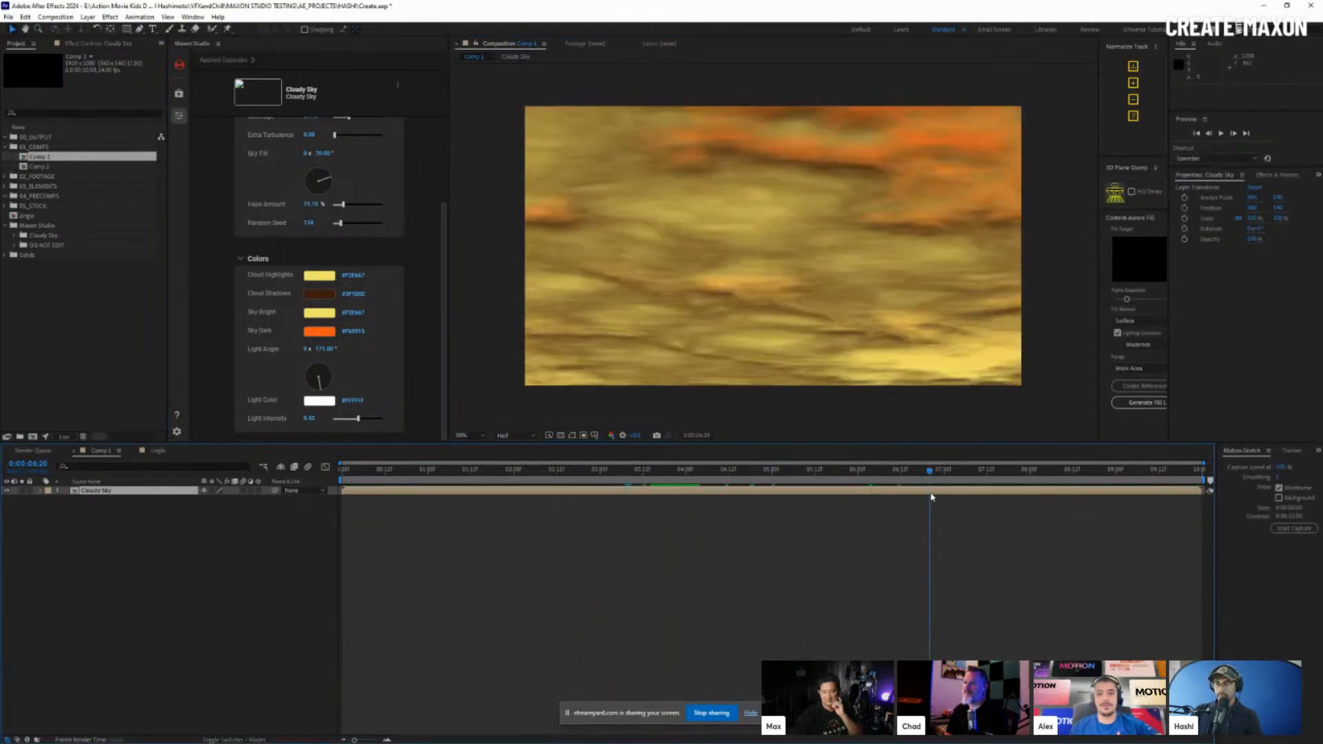
{"action": "left_click_drag", "start_coordinate": [932, 497], "coordinate": [452, 534]}
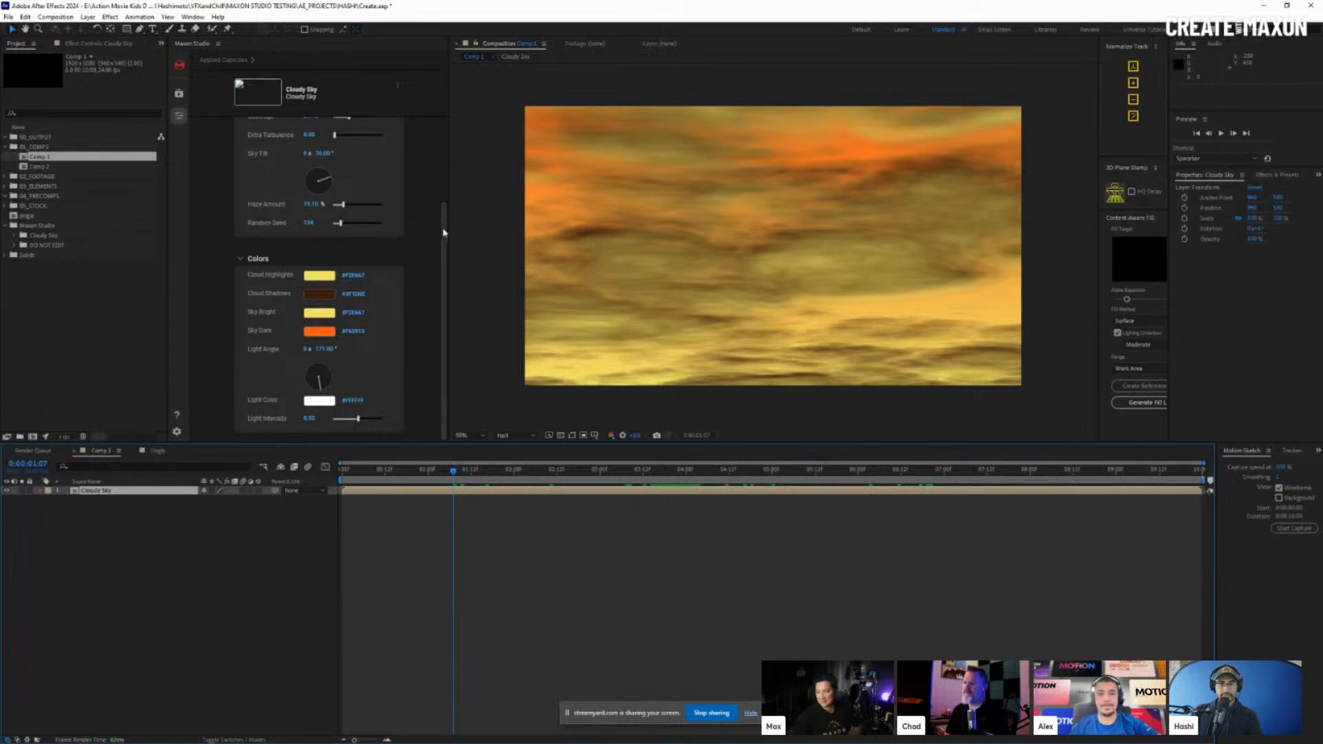
{"action": "left_click_drag", "start_coordinate": [444, 239], "coordinate": [436, 337]}
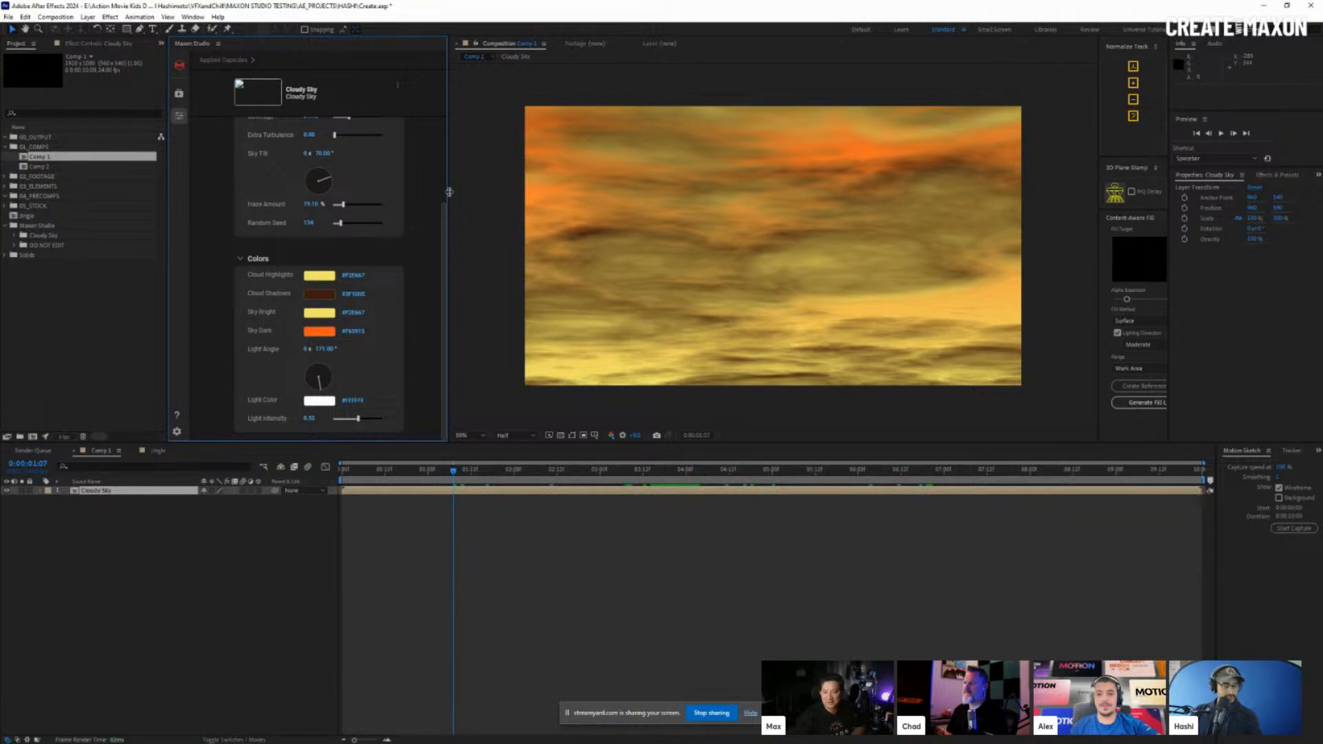
{"action": "scroll", "coordinate": [405, 161], "scroll_direction": "up", "scroll_amount": 3}
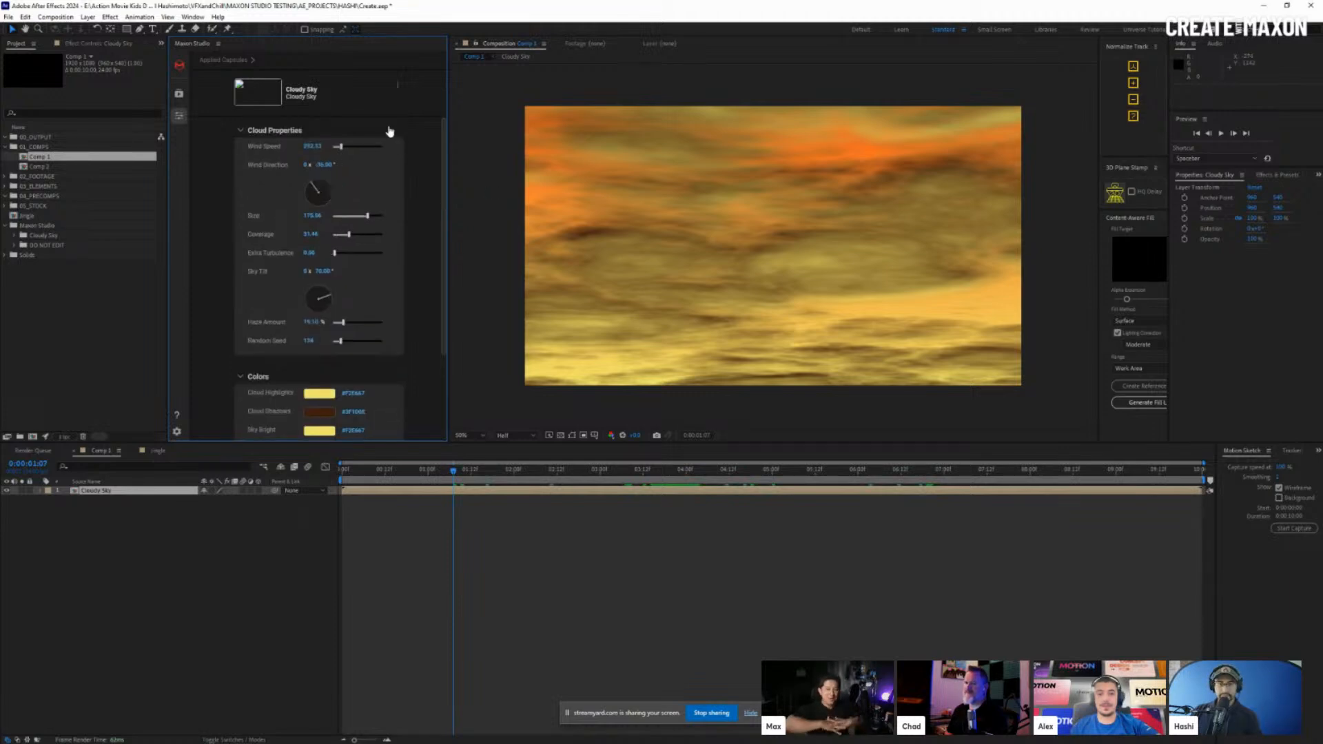
Reset the Cloudy Sky capsule's Wind Speed, Wind Direction, Size, Coverage, Haze Amount and Random Seed to their defaults
{"action": "left_click", "coordinate": [398, 148]}
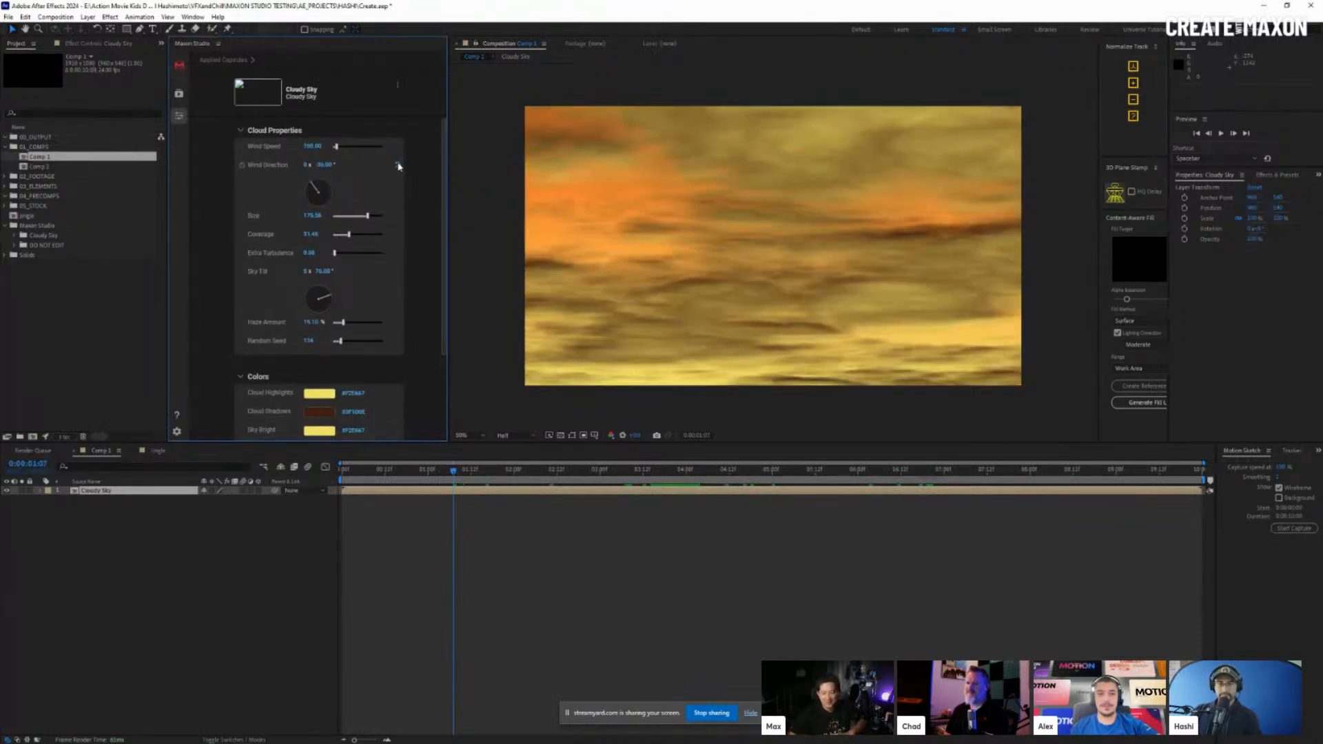
{"action": "left_click", "coordinate": [398, 218]}
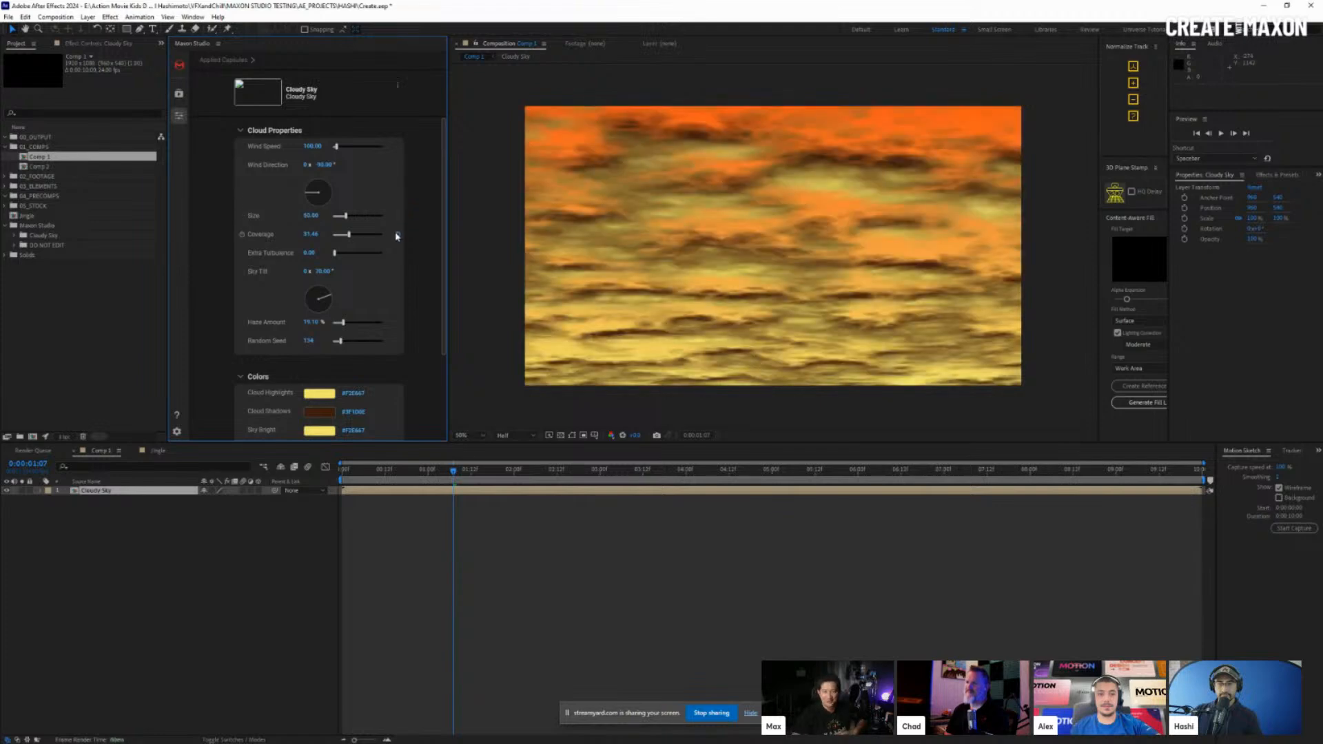
{"action": "left_click", "coordinate": [397, 341]}
Reset the Cloudy Sky highlight, shadow and sky colors to their defaults, and set Light Angle to about 15°
{"action": "left_click", "coordinate": [397, 411]}
{"action": "scroll", "coordinate": [396, 386], "scroll_direction": "down", "scroll_amount": 3}
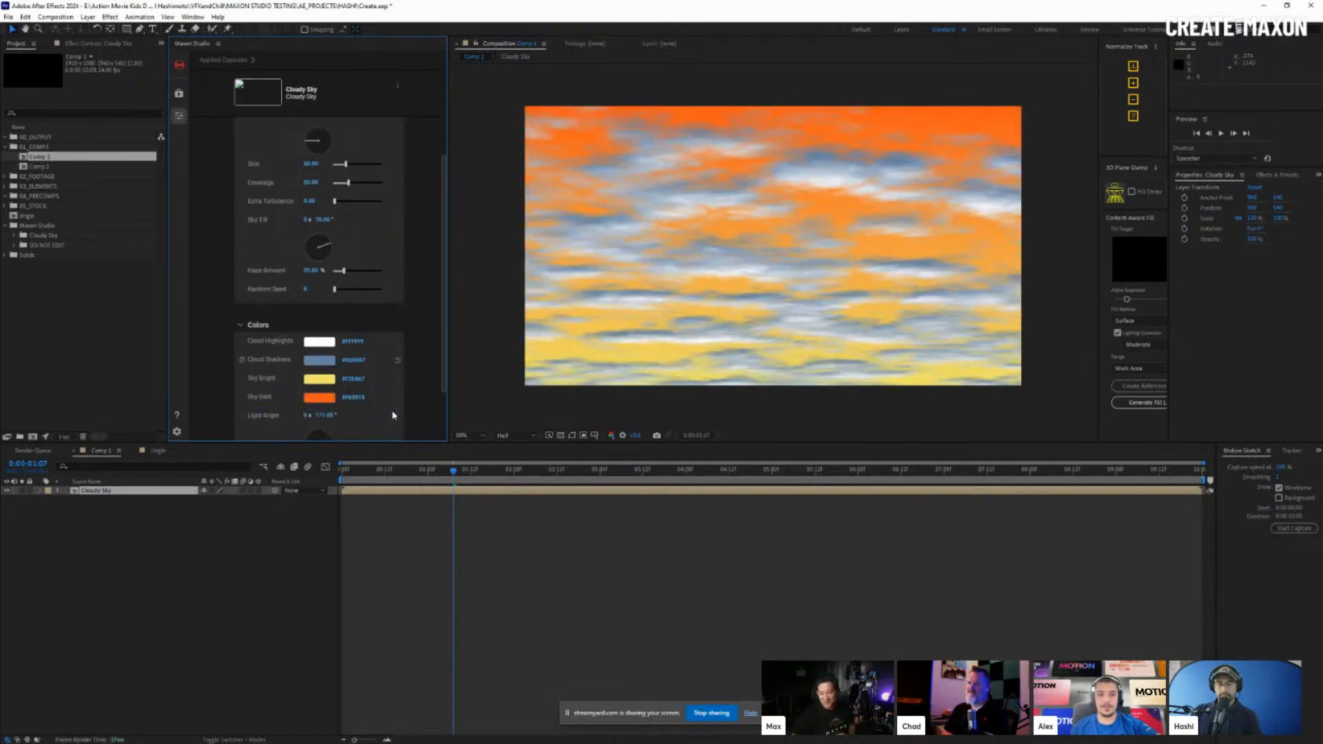
{"action": "left_click", "coordinate": [398, 346]}
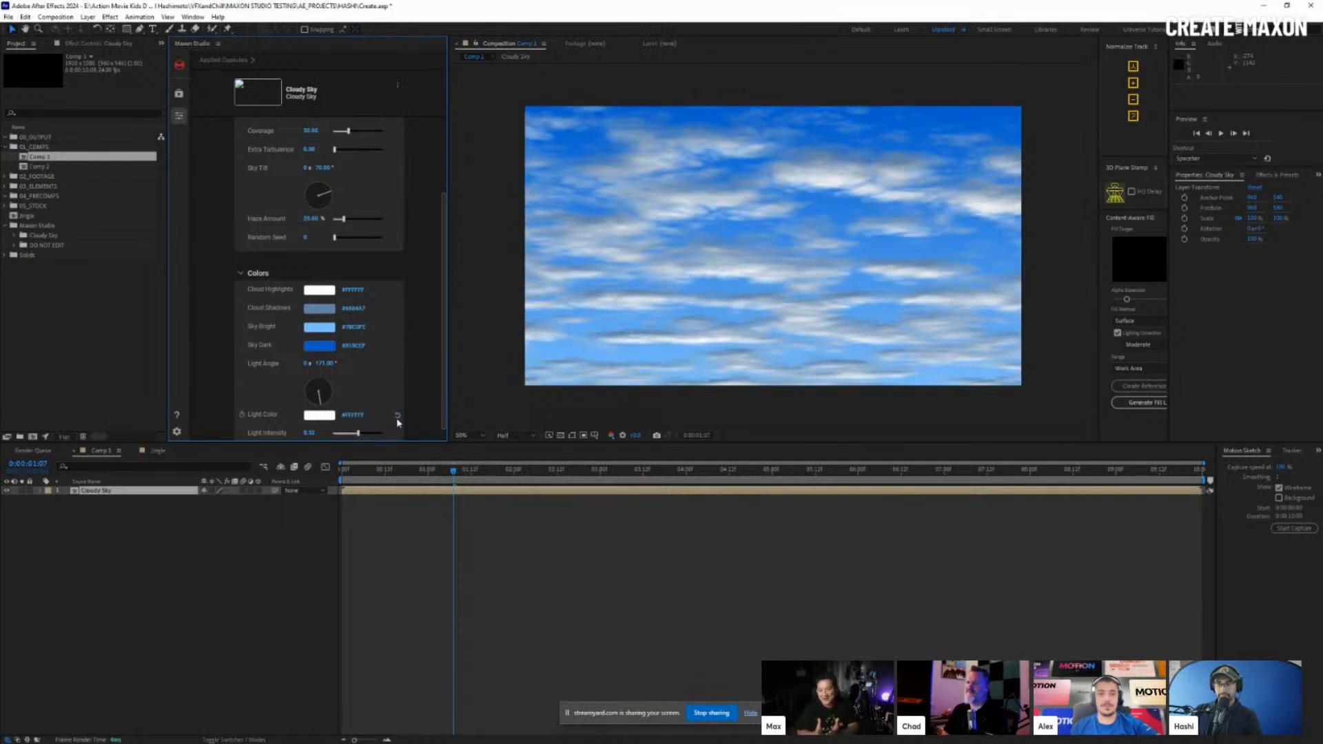
{"action": "left_click", "coordinate": [319, 389]}
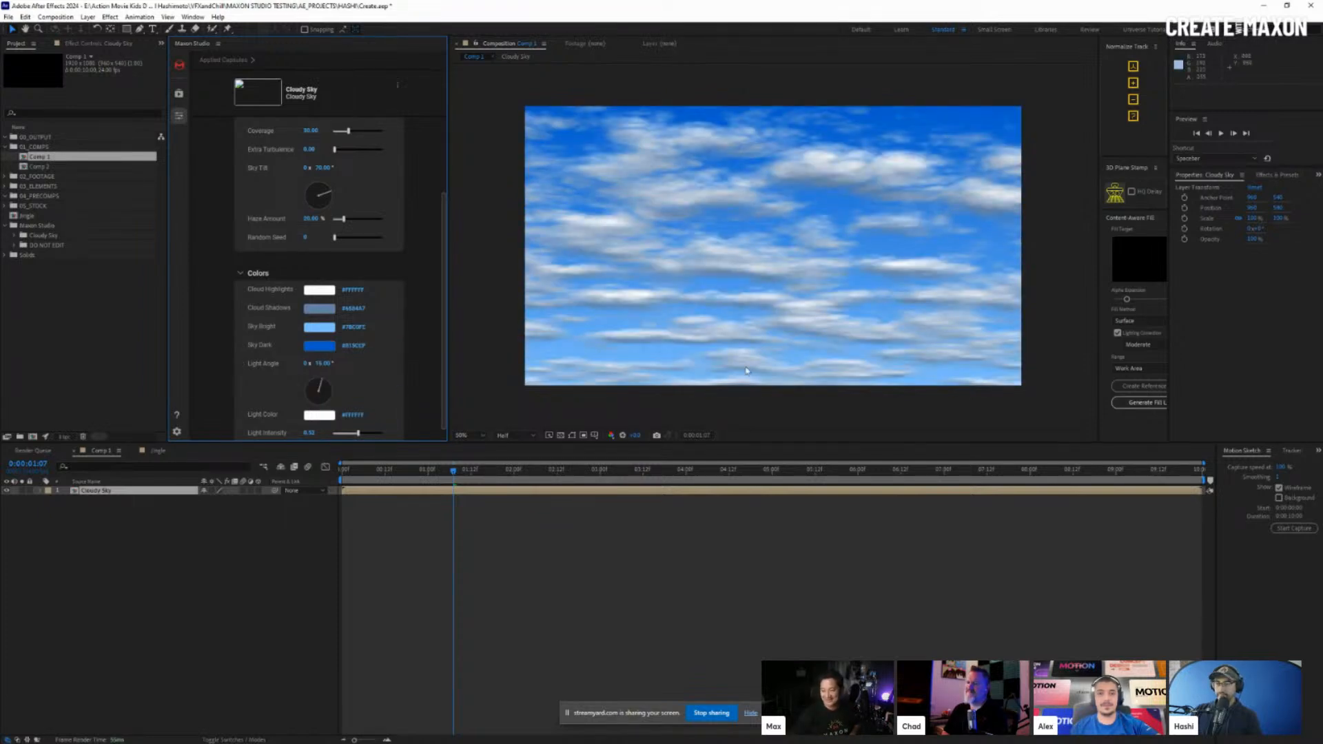
Set the Cloudy Sky Wind Speed to about 16 and play back Comp 1 to preview the cloud motion
{"action": "scroll", "coordinate": [358, 137], "scroll_direction": "up", "scroll_amount": 3}
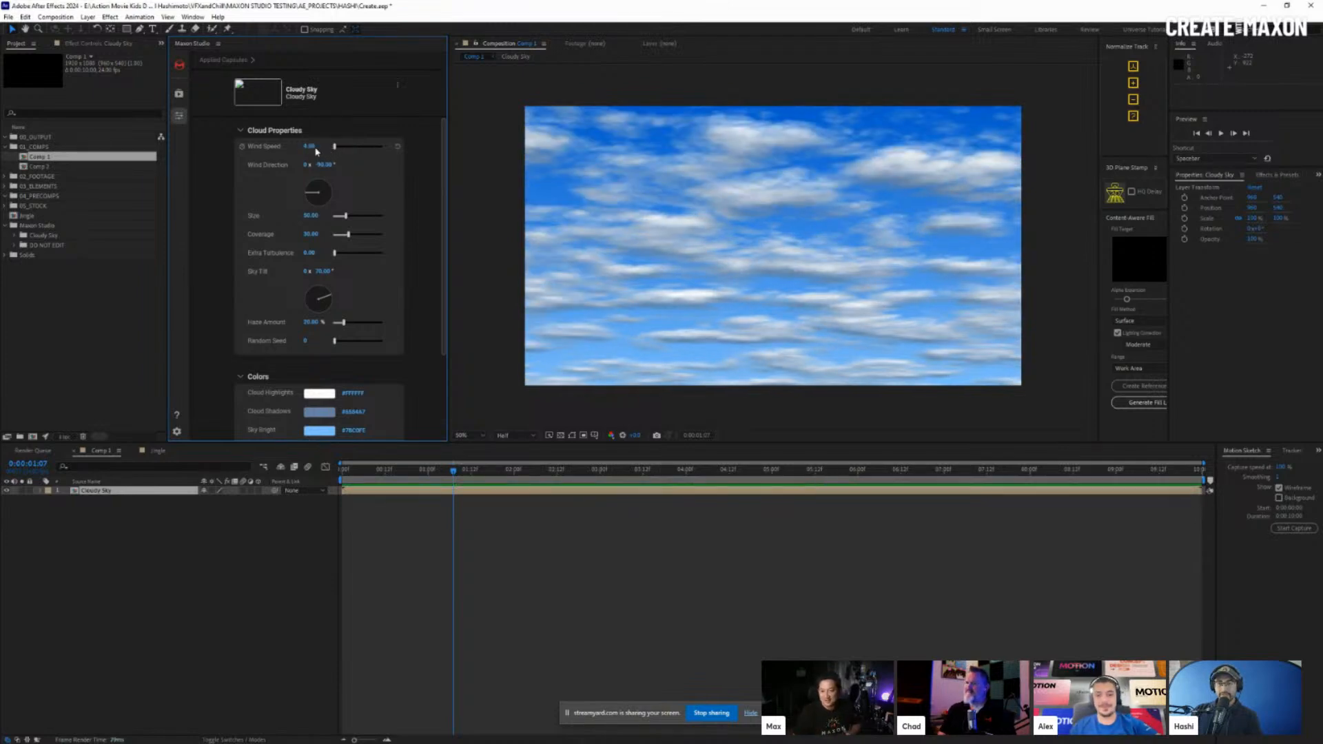
{"action": "left_click_drag", "start_coordinate": [313, 150], "coordinate": [315, 149]}
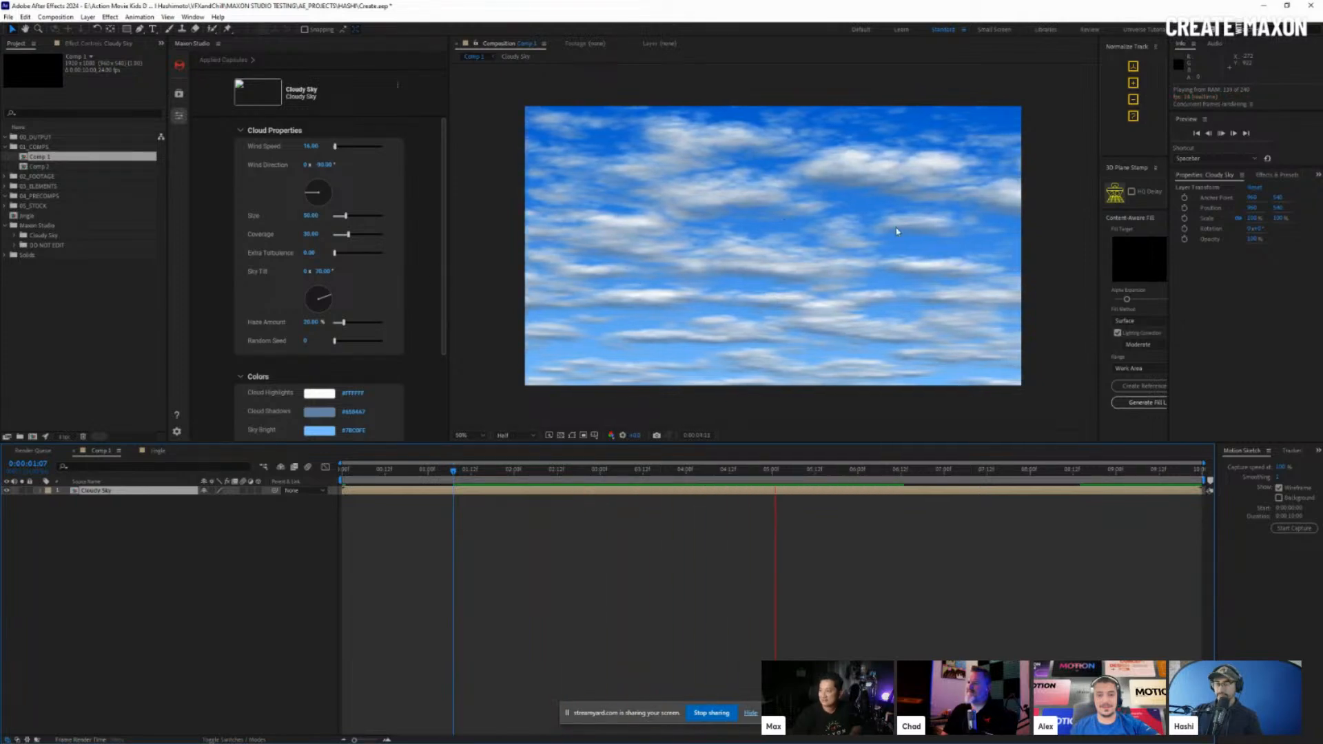
{"action": "key", "text": "space"}
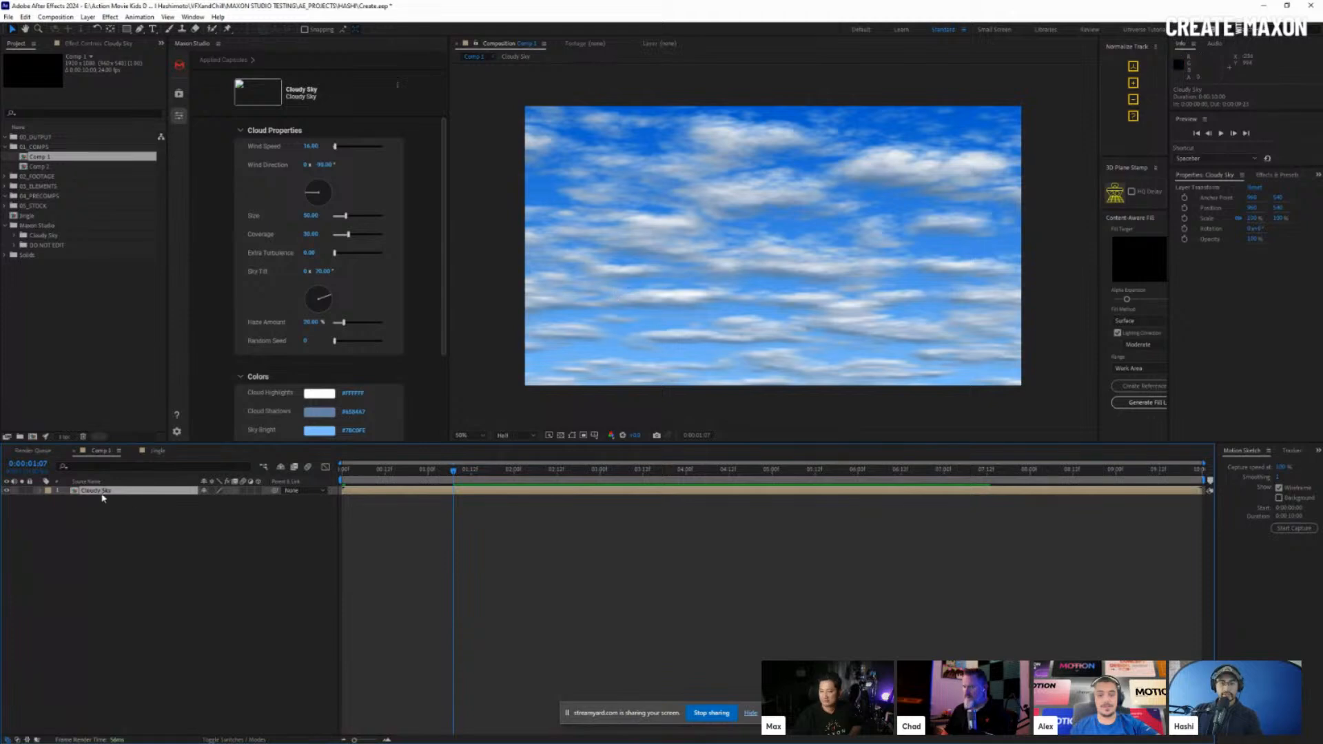
Open the Cloudy Sky precomp and expand the effects list of its Cloudy Sky_Clouds layer
{"action": "double_click", "coordinate": [73, 492]}
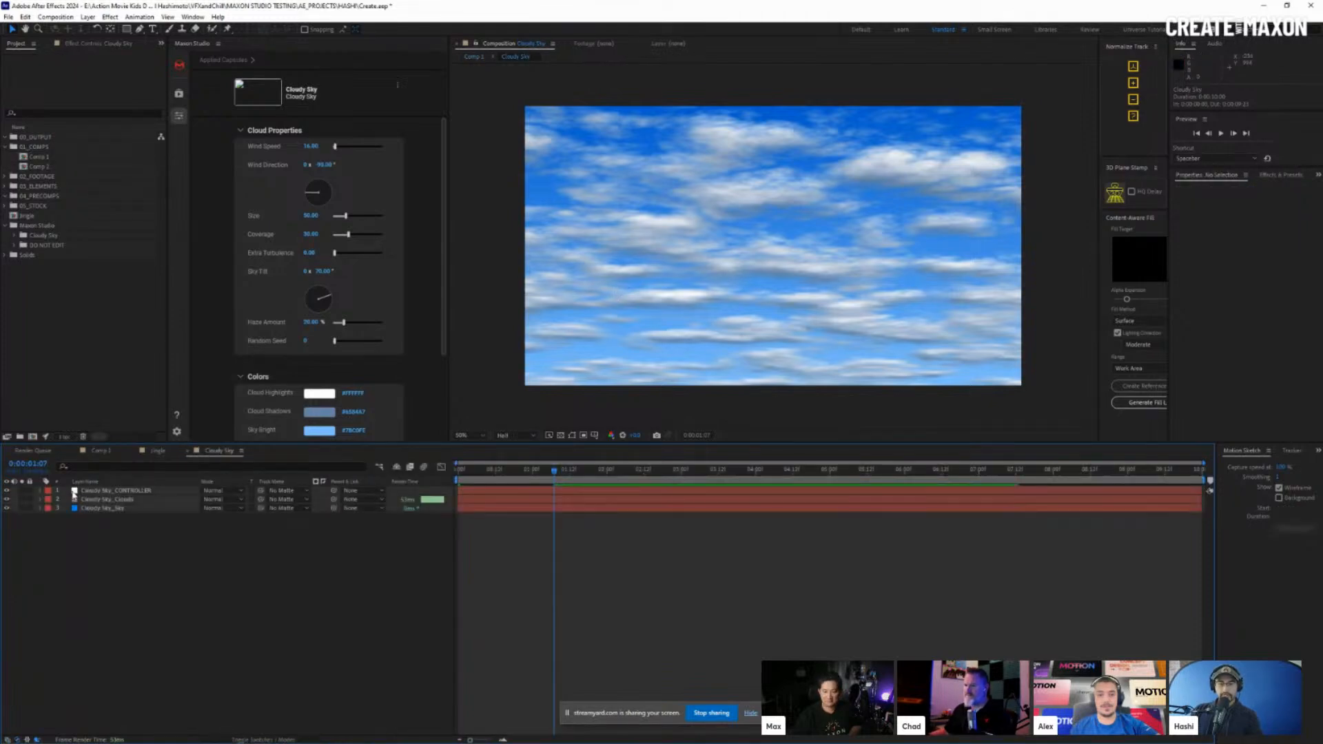
{"action": "left_click_drag", "start_coordinate": [120, 443], "coordinate": [126, 337]}
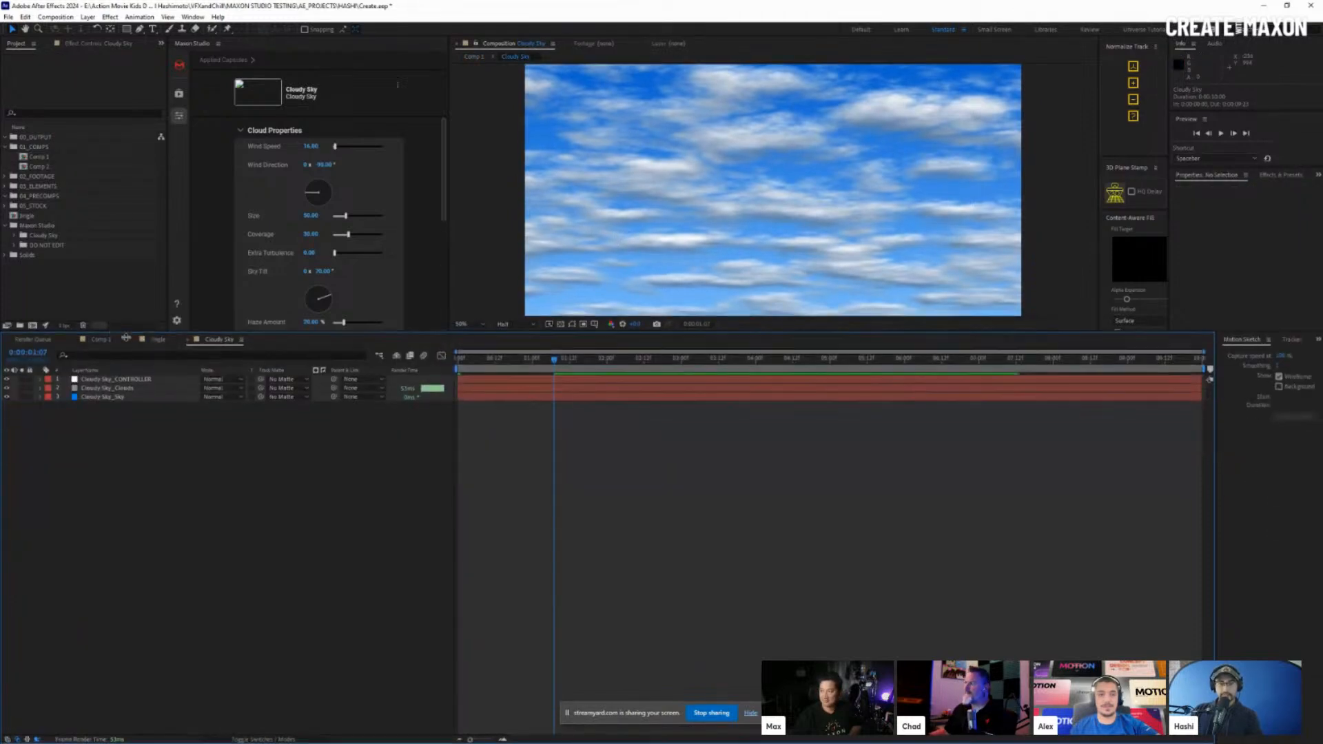
{"action": "left_click", "coordinate": [131, 380]}
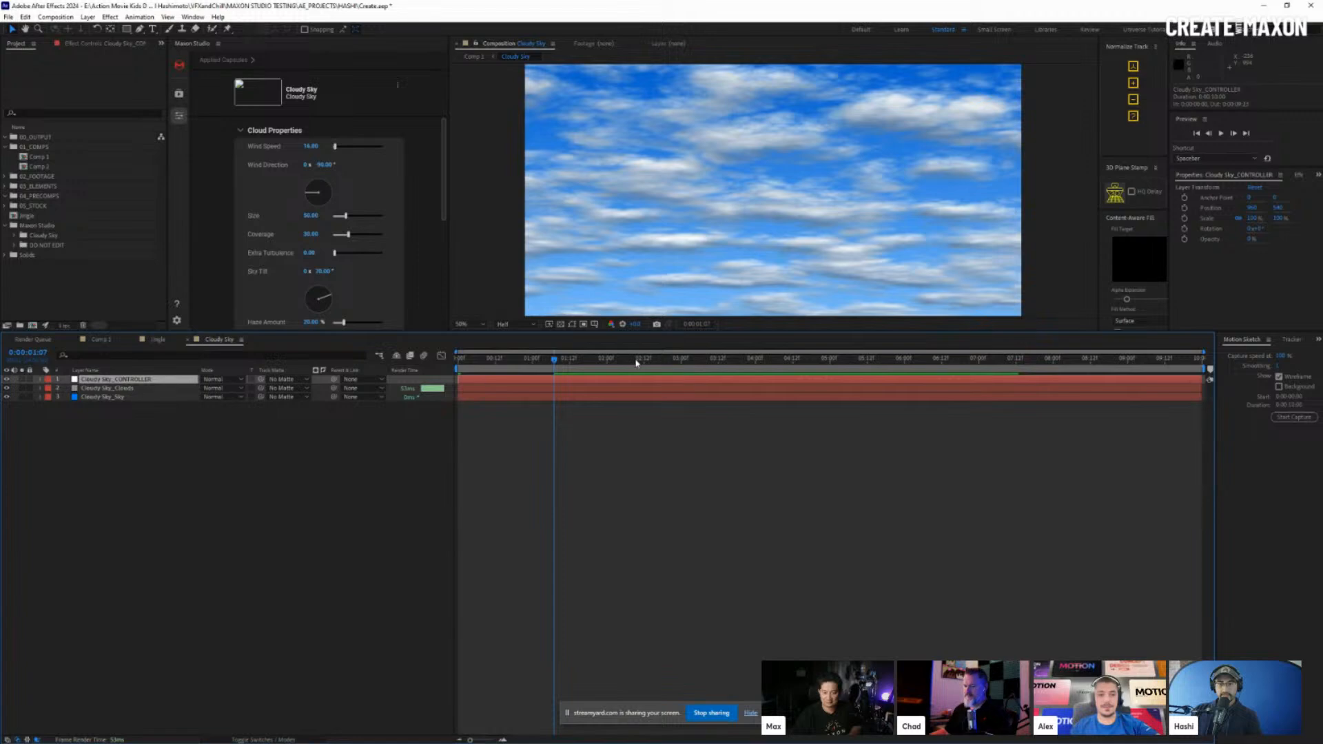
{"action": "left_click", "coordinate": [40, 390]}
{"action": "left_click", "coordinate": [119, 390]}
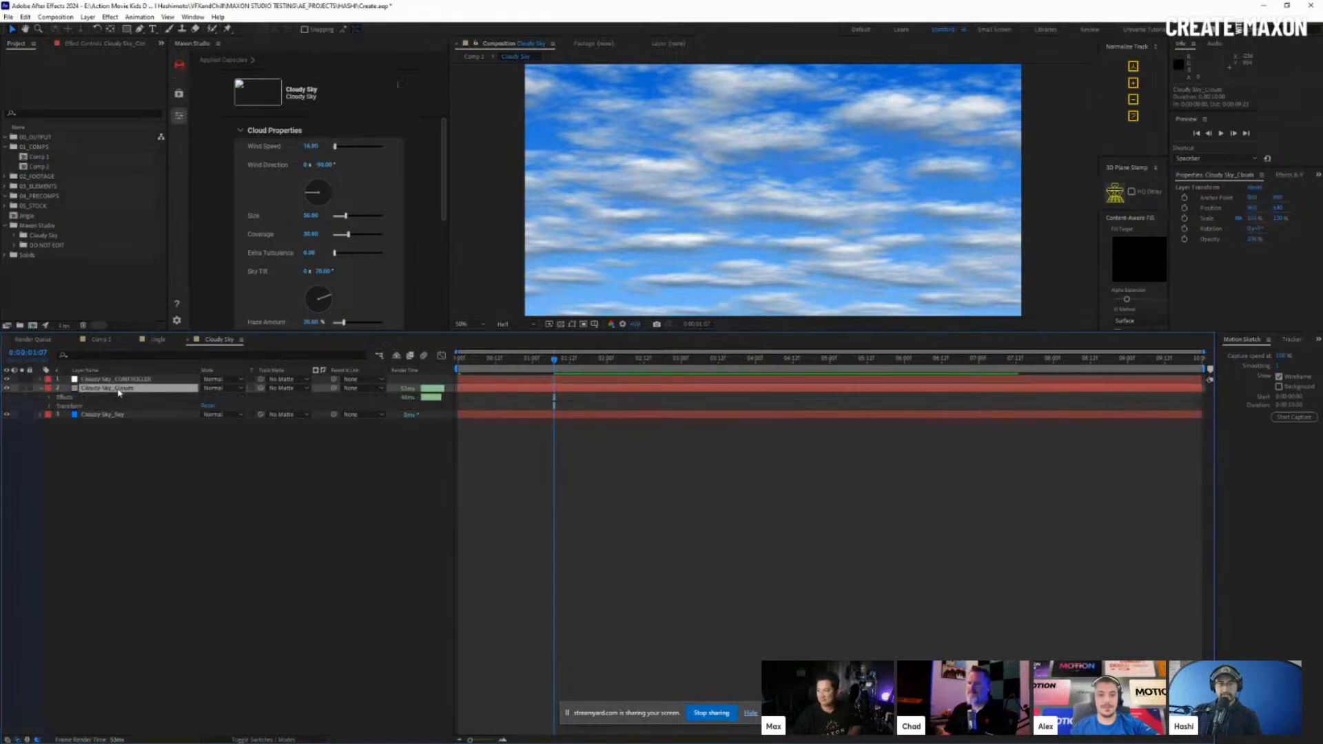
{"action": "left_click", "coordinate": [50, 399]}
Examine the clouds layer's full effect stack in the Effect Controls alongside the Maxon Studio properties
{"action": "left_click", "coordinate": [80, 45]}
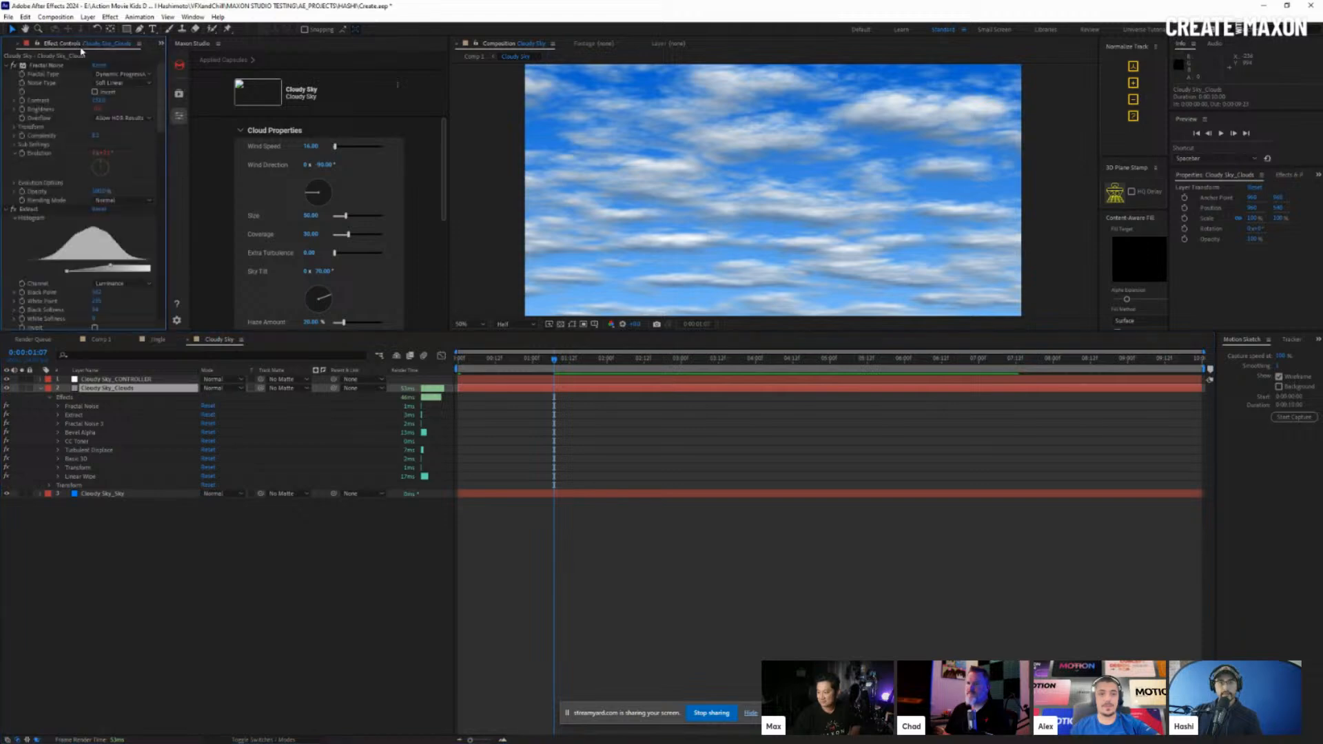
{"action": "left_click_drag", "start_coordinate": [166, 181], "coordinate": [312, 231]}
{"action": "left_click_drag", "start_coordinate": [315, 331], "coordinate": [315, 457]}
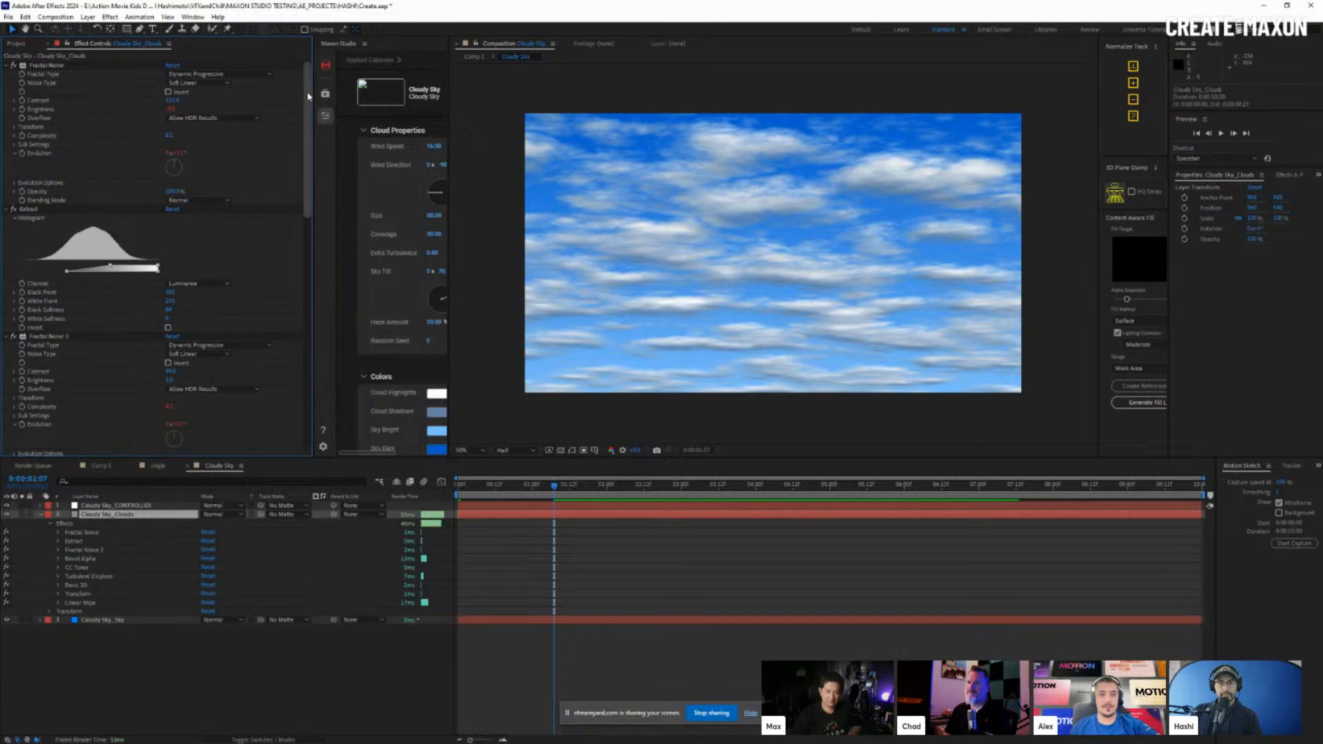
{"action": "left_click_drag", "start_coordinate": [307, 91], "coordinate": [290, 331]}
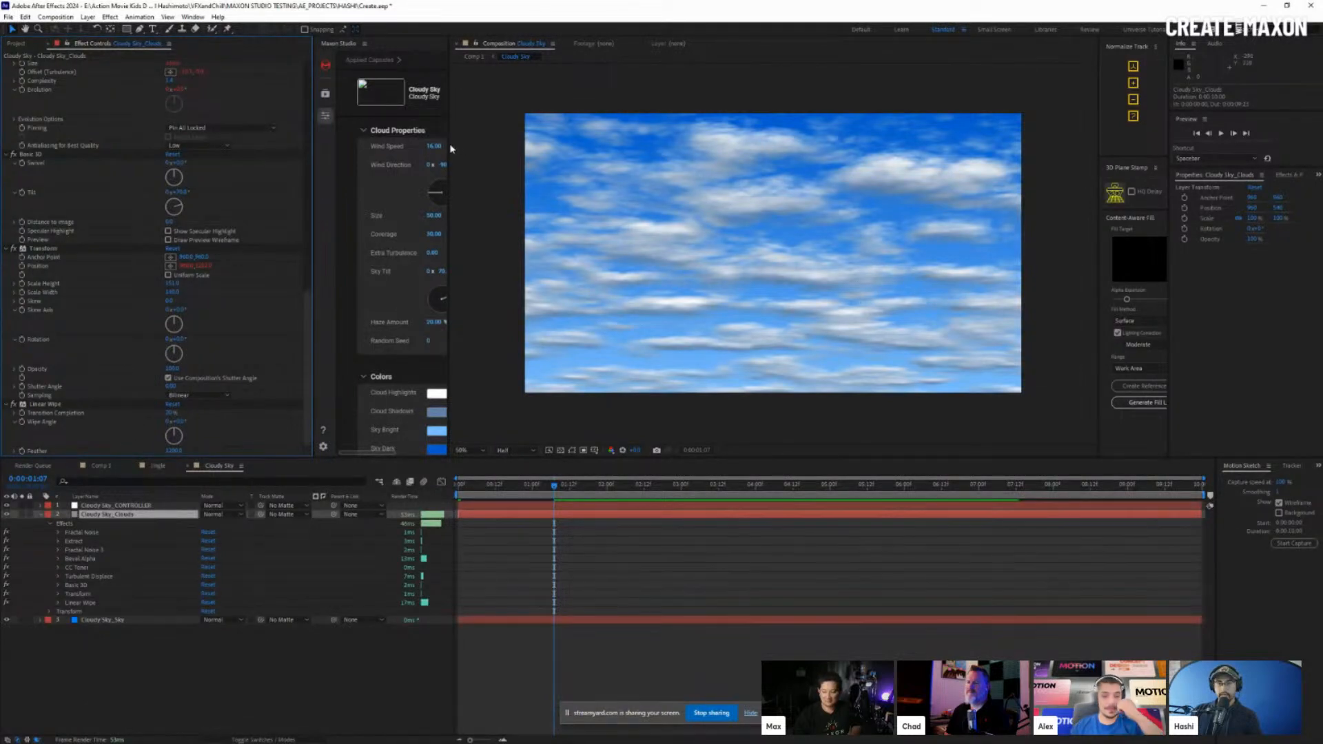
{"action": "left_click_drag", "start_coordinate": [447, 145], "coordinate": [584, 146]}
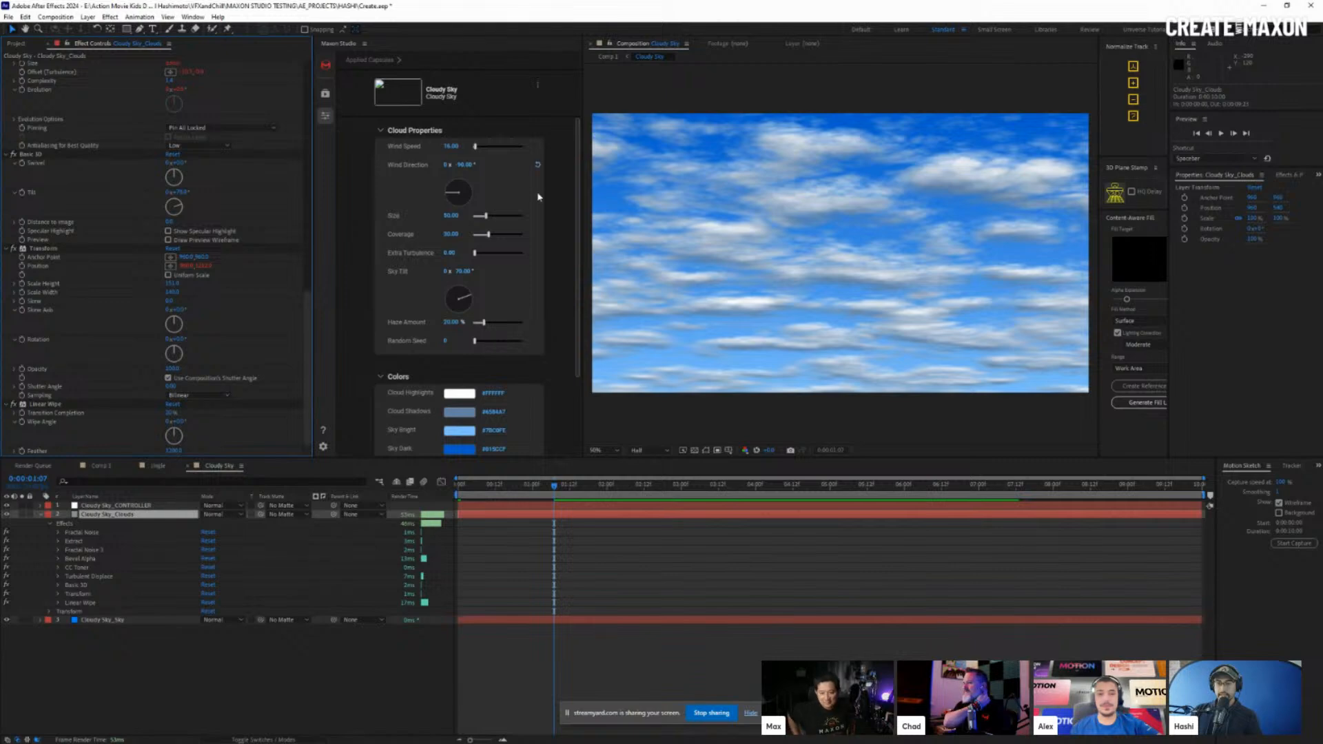
{"action": "left_click_drag", "start_coordinate": [309, 316], "coordinate": [310, 86]}
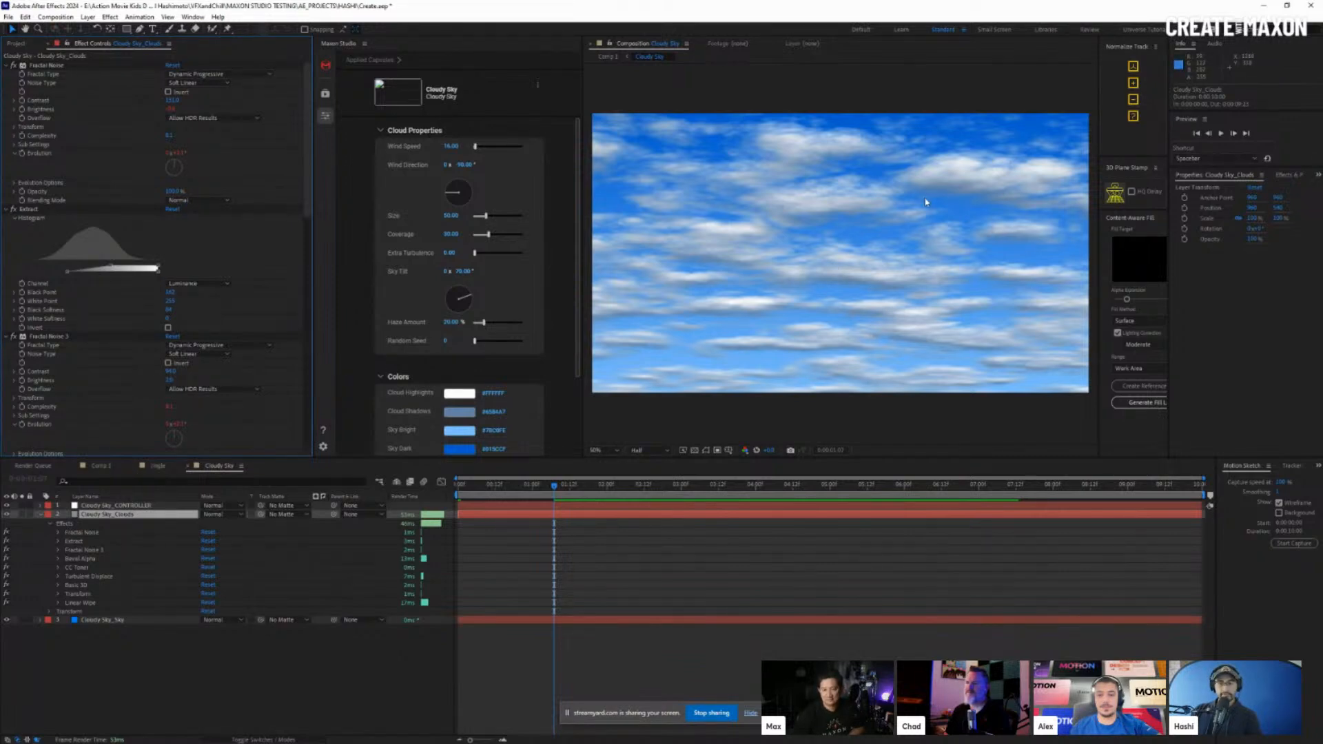
Bring back the project's item list and return to the Maxon Studio capsule library
{"action": "left_click", "coordinate": [17, 44]}
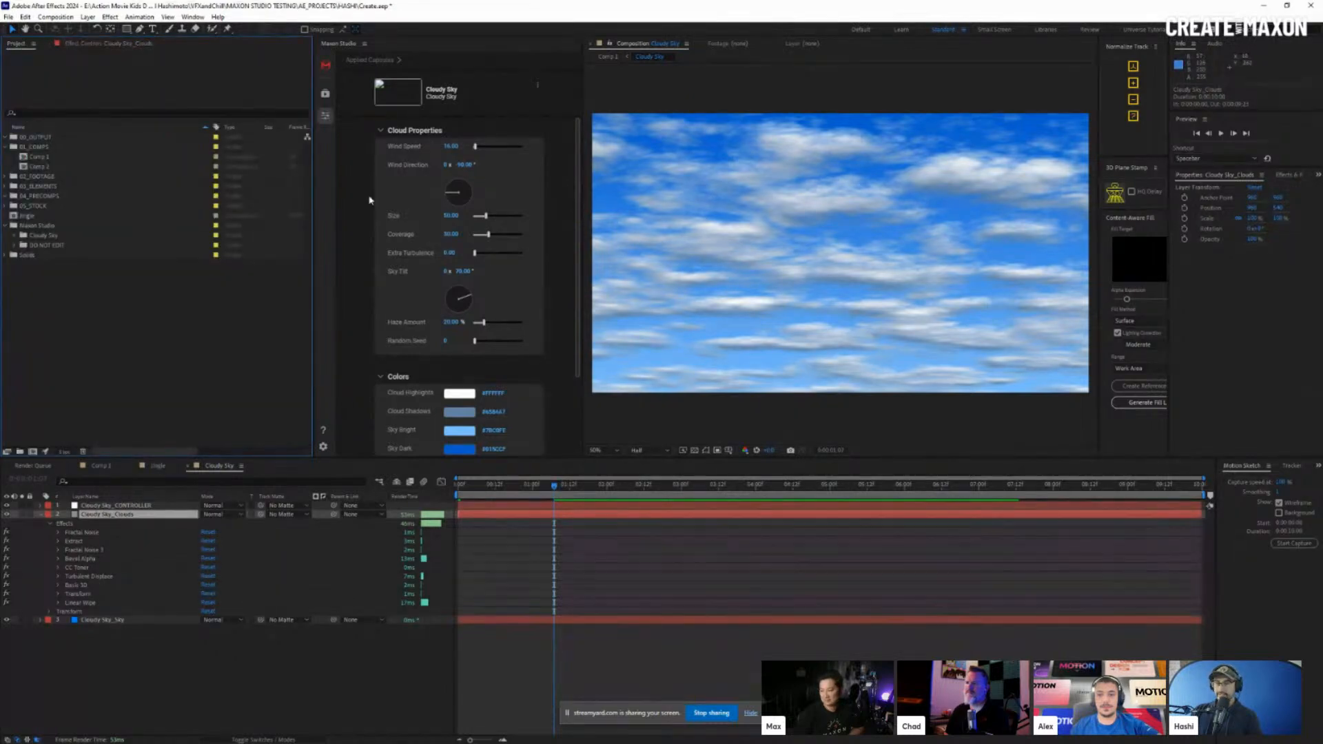
{"action": "left_click_drag", "start_coordinate": [313, 203], "coordinate": [167, 232]}
{"action": "left_click", "coordinate": [180, 94]}
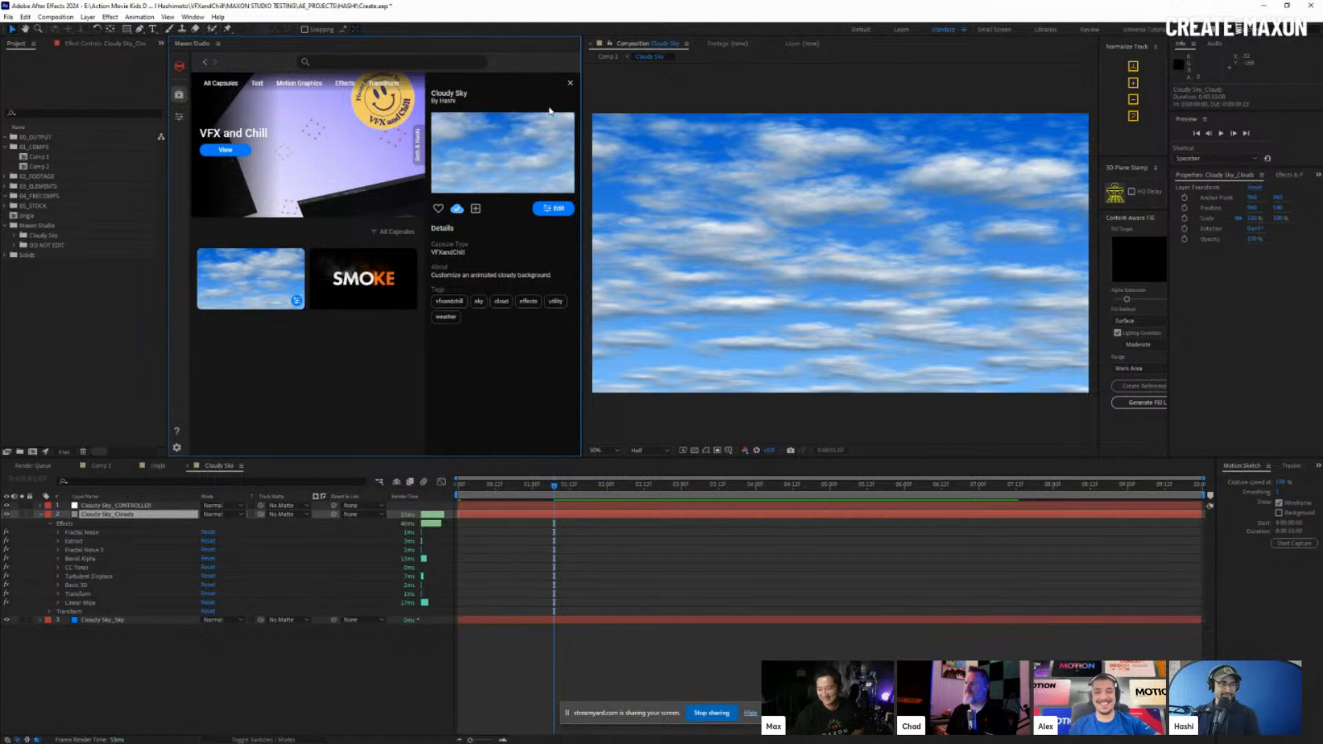
{"action": "left_click_drag", "start_coordinate": [582, 85], "coordinate": [575, 110]}
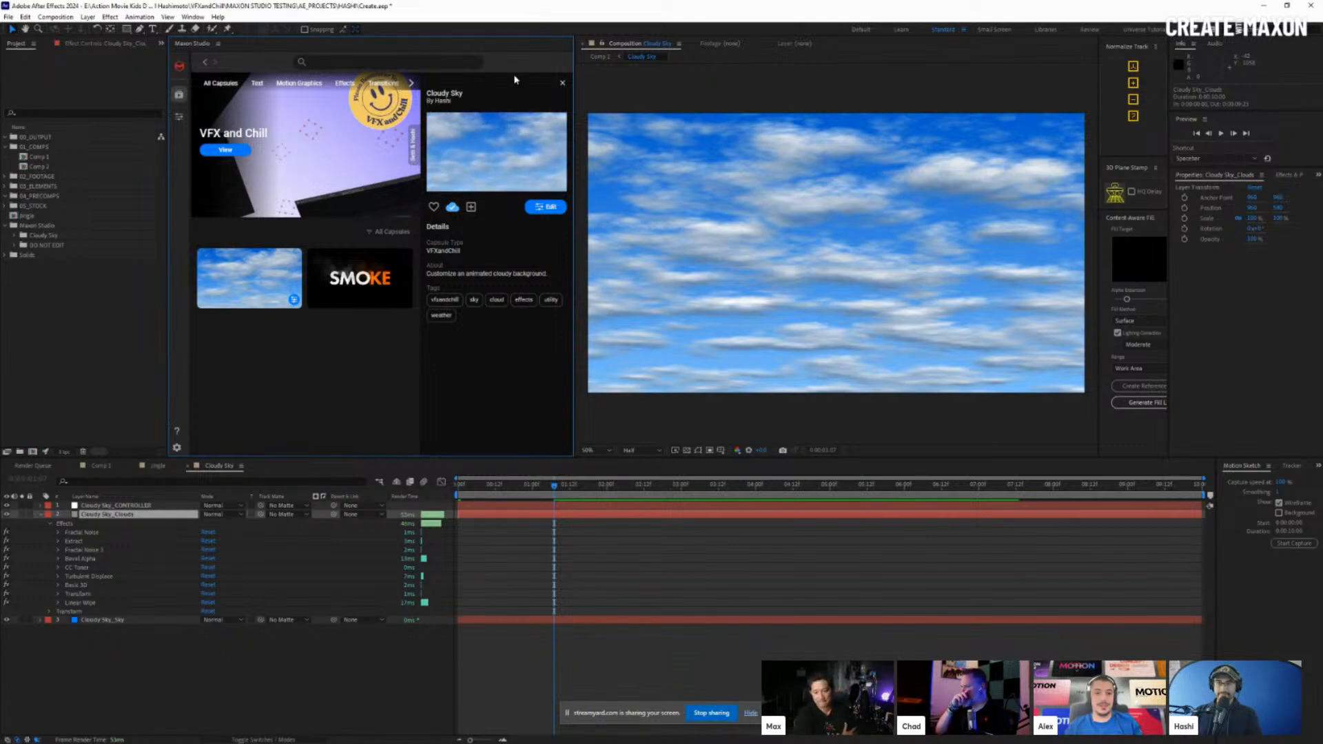
Return to Comp 1's first frame and create a new 1920×1080, 29.97 fps composition named Comp 3
{"action": "left_click", "coordinate": [110, 467]}
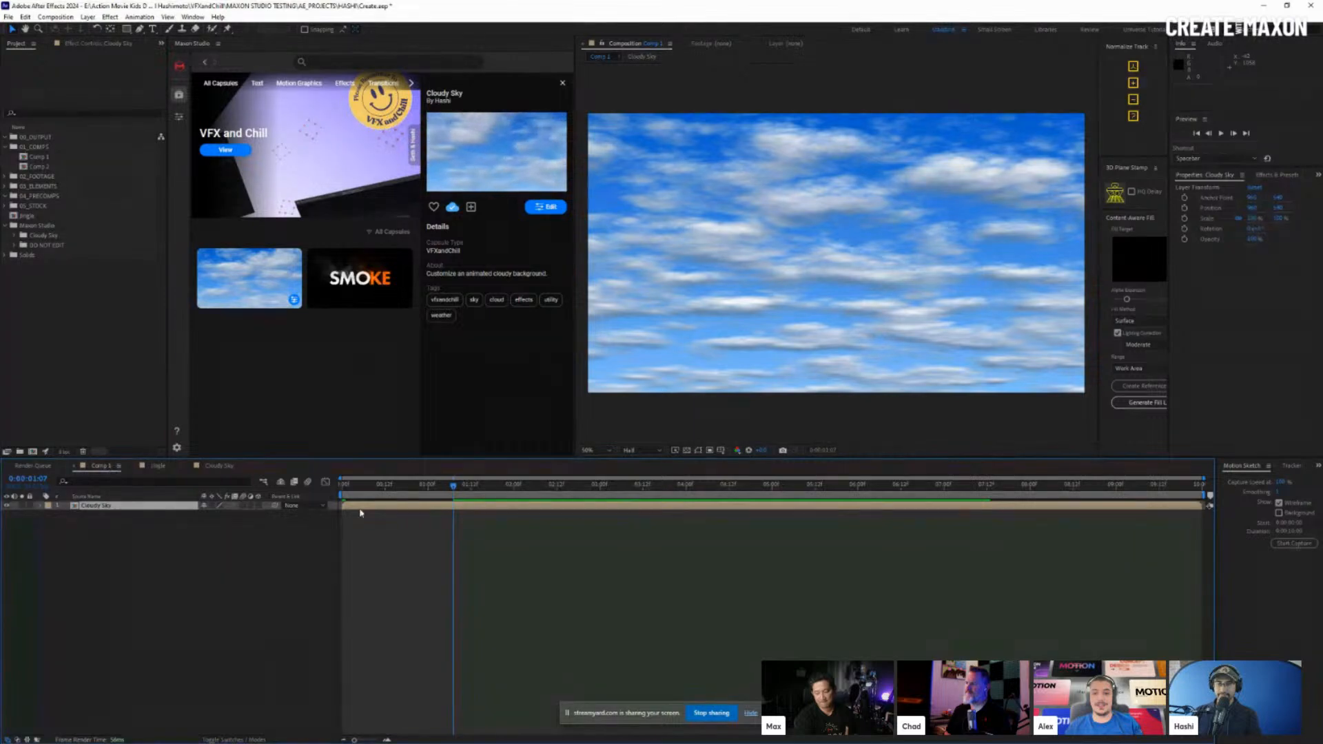
{"action": "left_click_drag", "start_coordinate": [422, 485], "coordinate": [339, 485]}
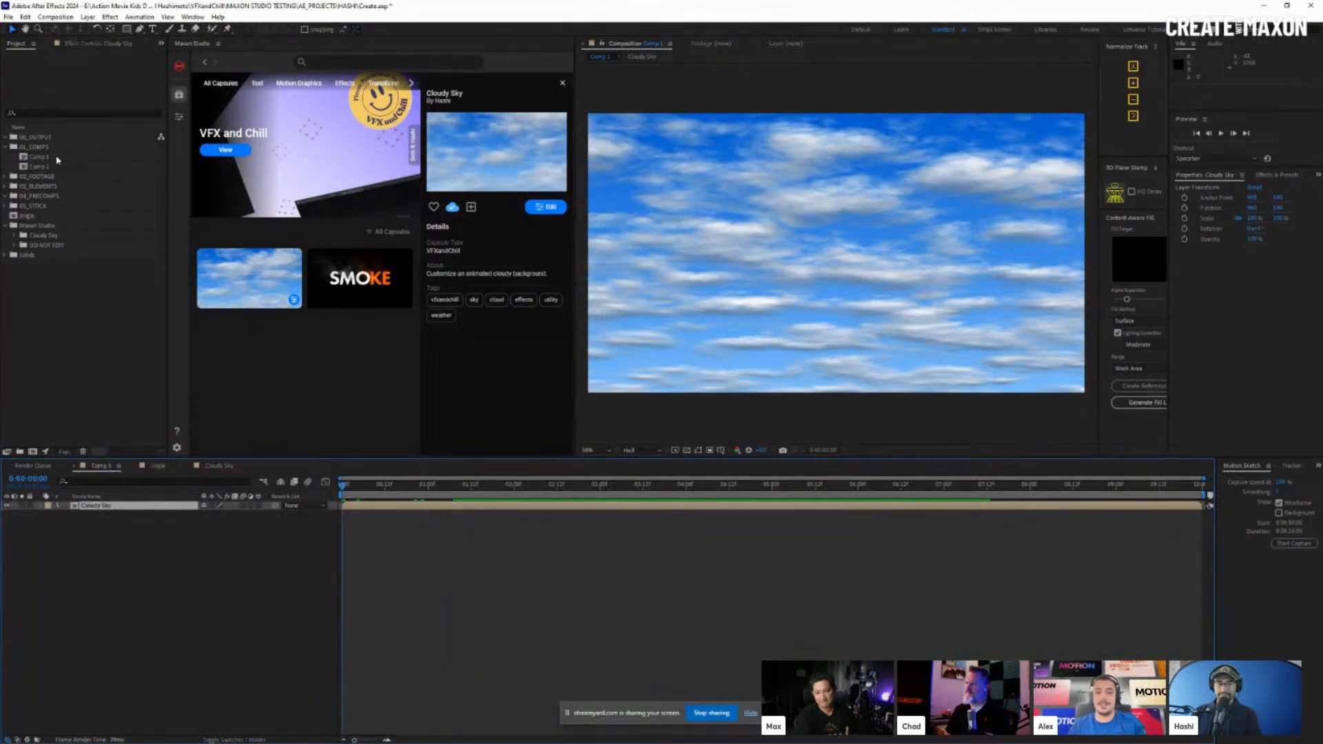
{"action": "left_click", "coordinate": [55, 16]}
{"action": "left_click", "coordinate": [76, 33]}
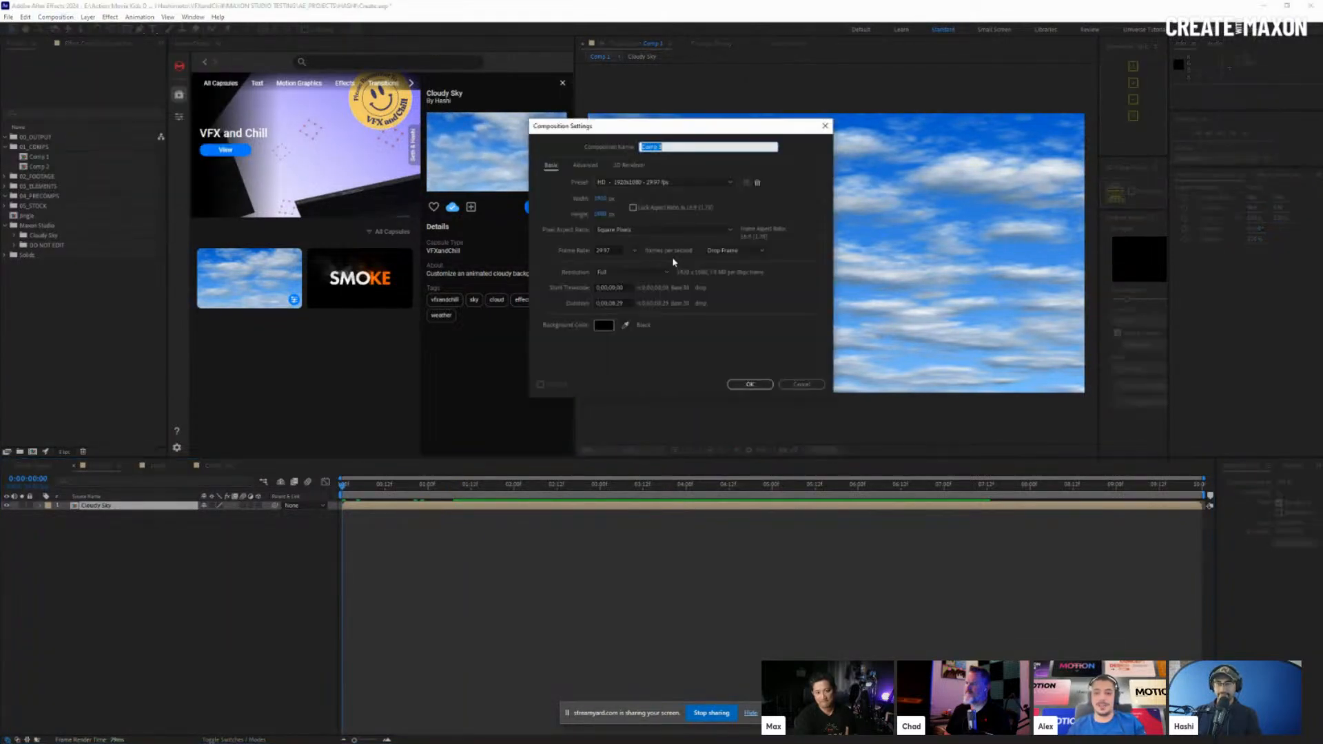
{"action": "left_click", "coordinate": [750, 384]}
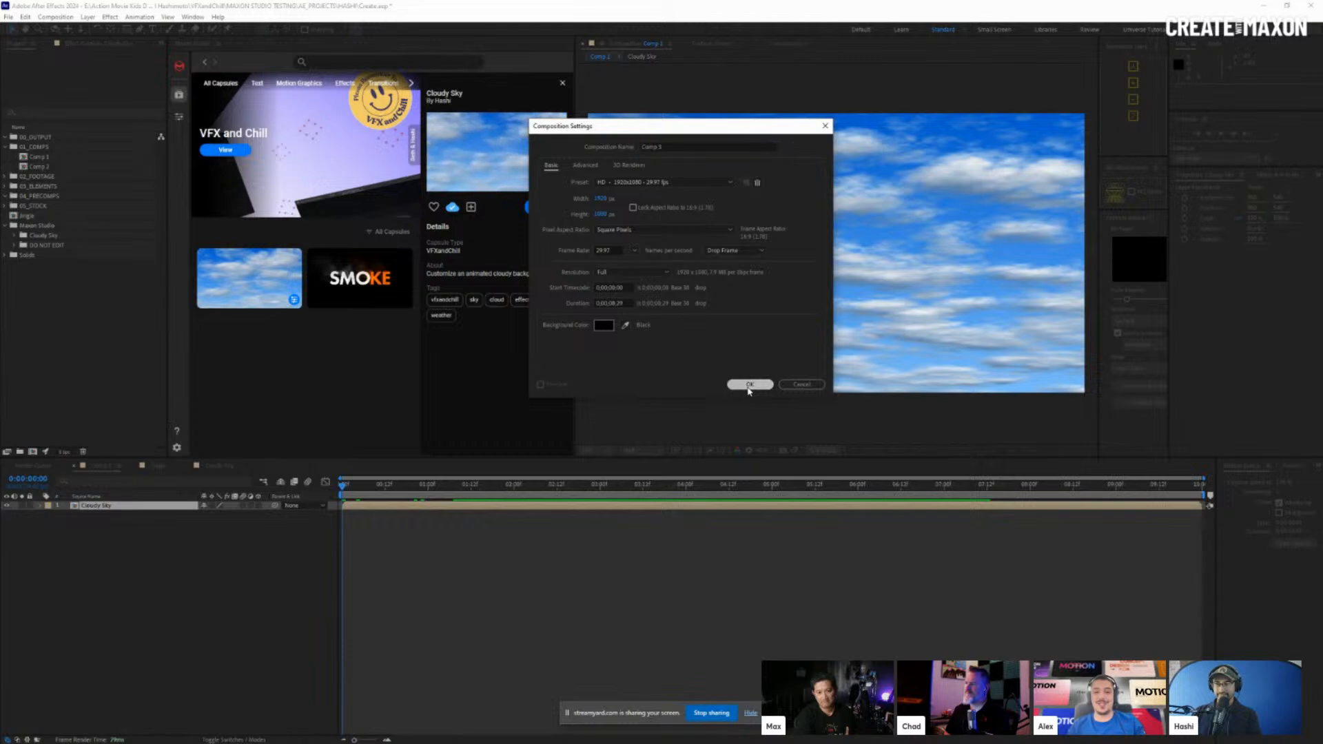
Apply the Smokey Logo capsule from the VFX and Chill collection to the empty Comp 3
{"action": "left_click_drag", "start_coordinate": [576, 227], "coordinate": [452, 231]}
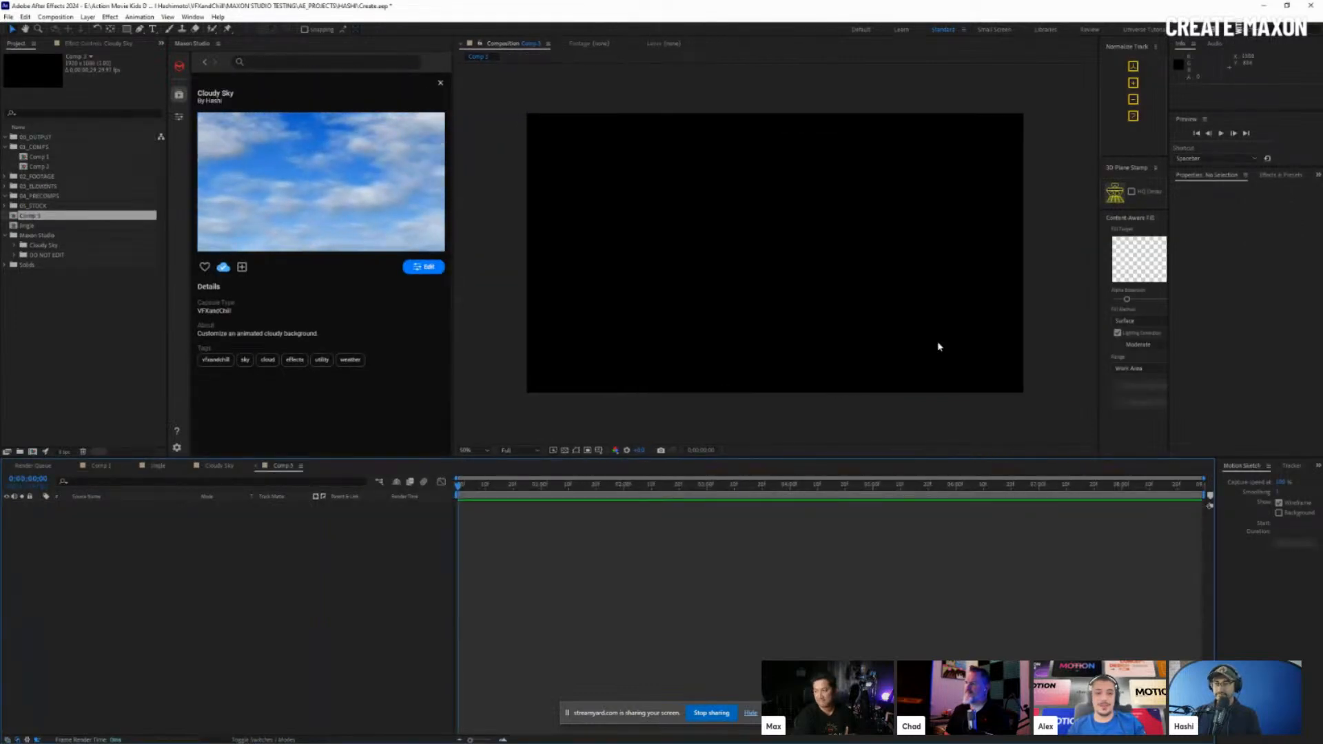
{"action": "left_click_drag", "start_coordinate": [454, 265], "coordinate": [582, 267]}
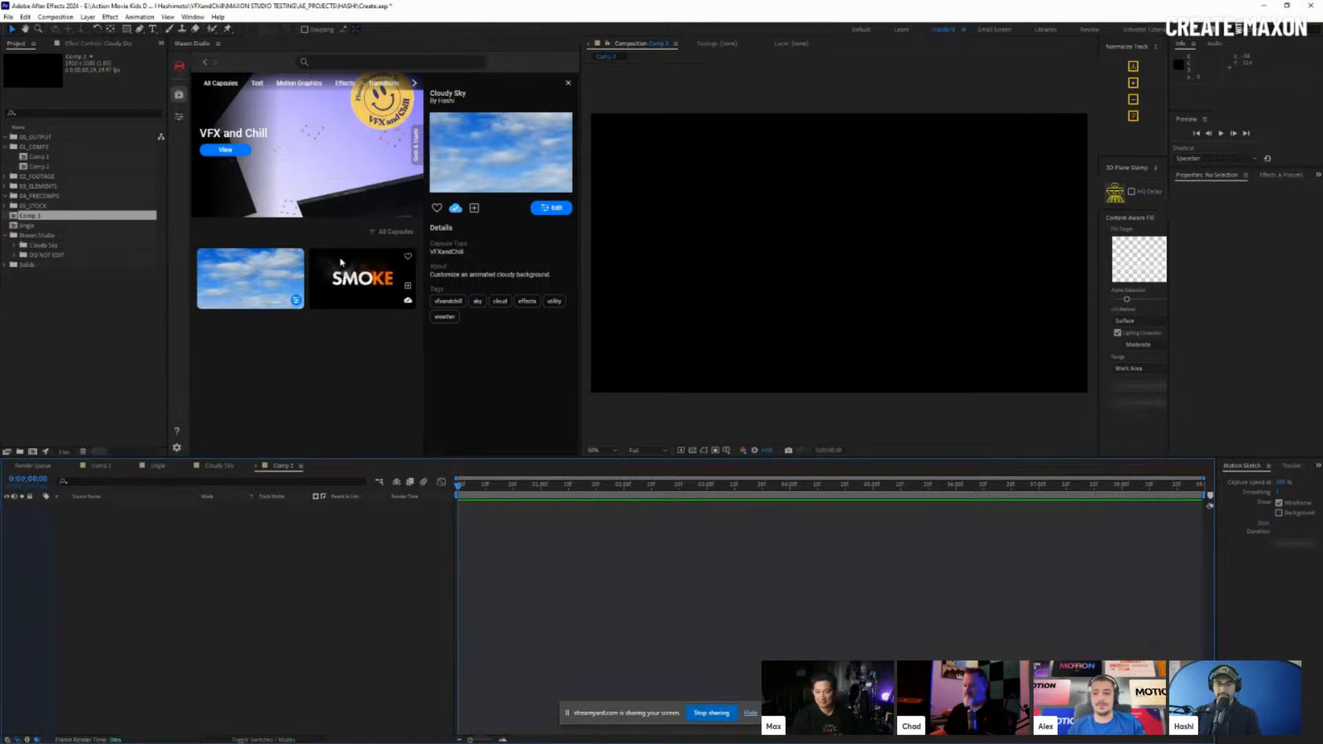
{"action": "mouse_move", "coordinate": [520, 131]}
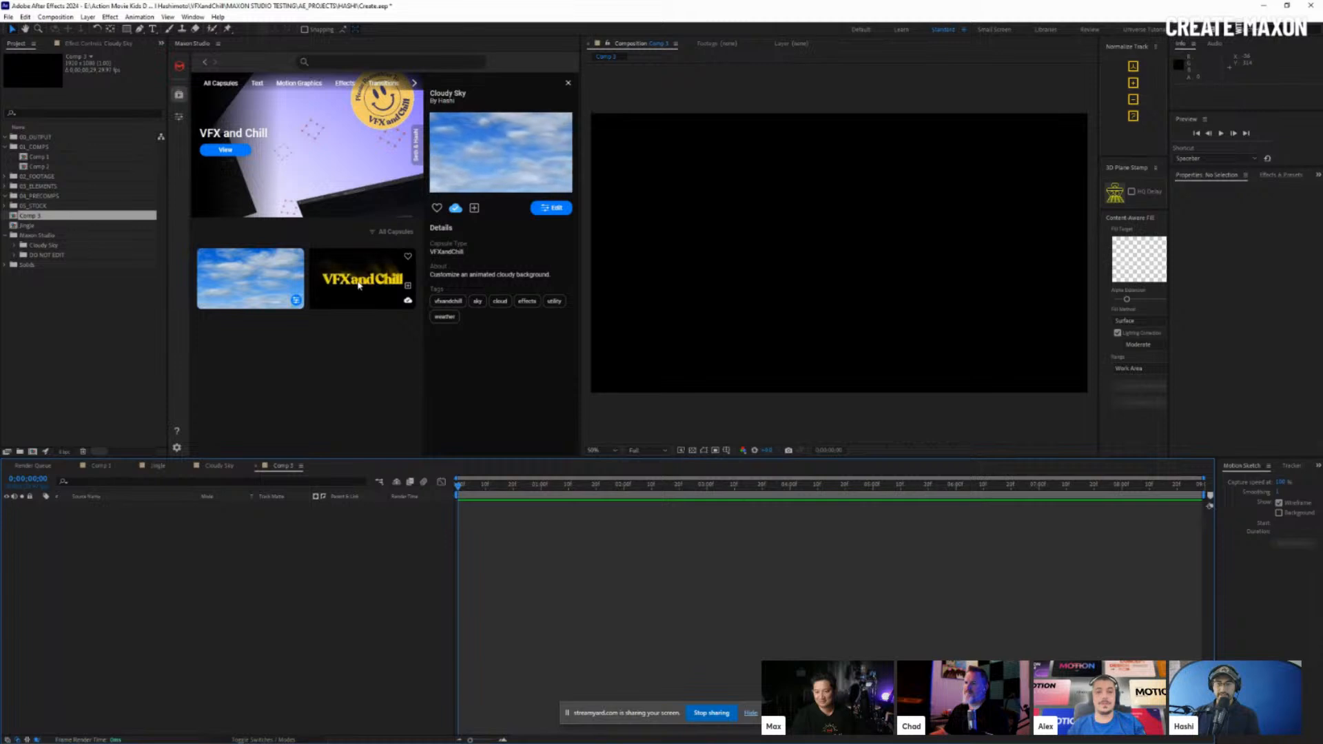
{"action": "left_click", "coordinate": [361, 286]}
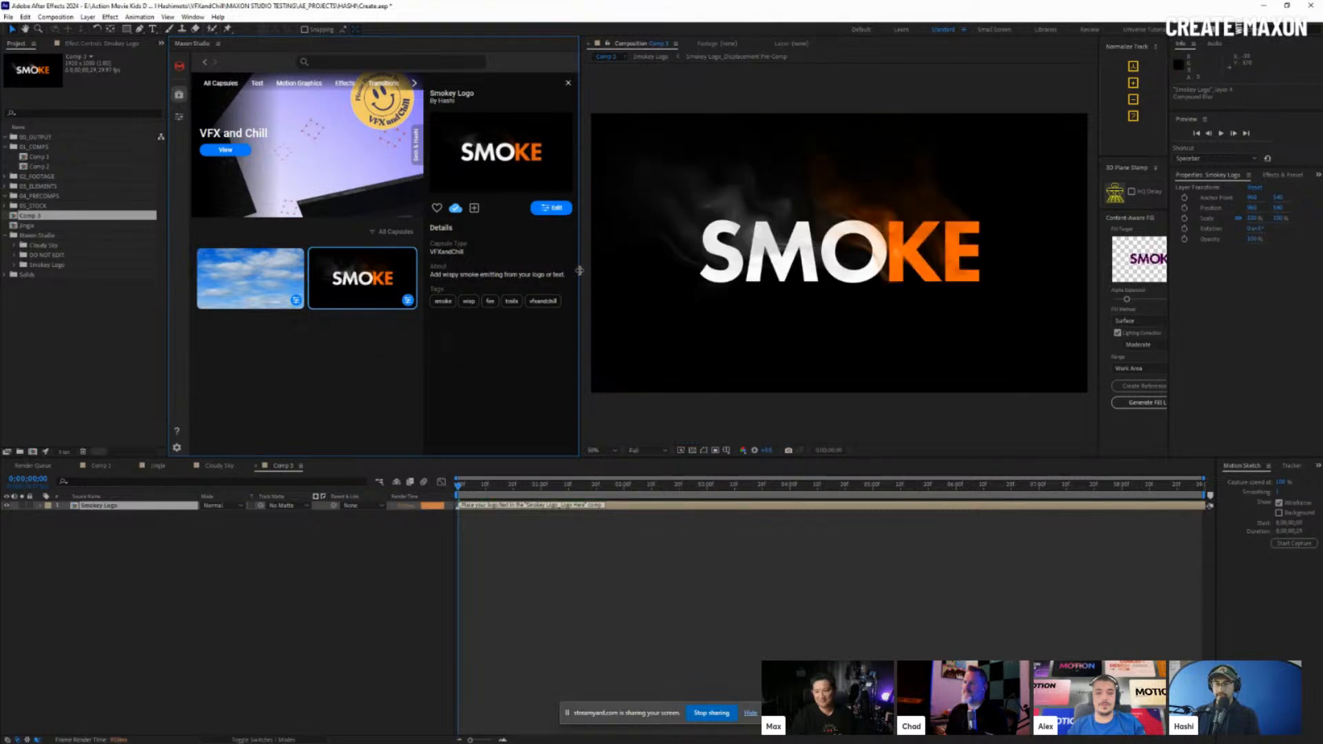
Set the Comp 3 preview resolution to Half and play back the smoke animation
{"action": "left_click_drag", "start_coordinate": [578, 271], "coordinate": [391, 271]}
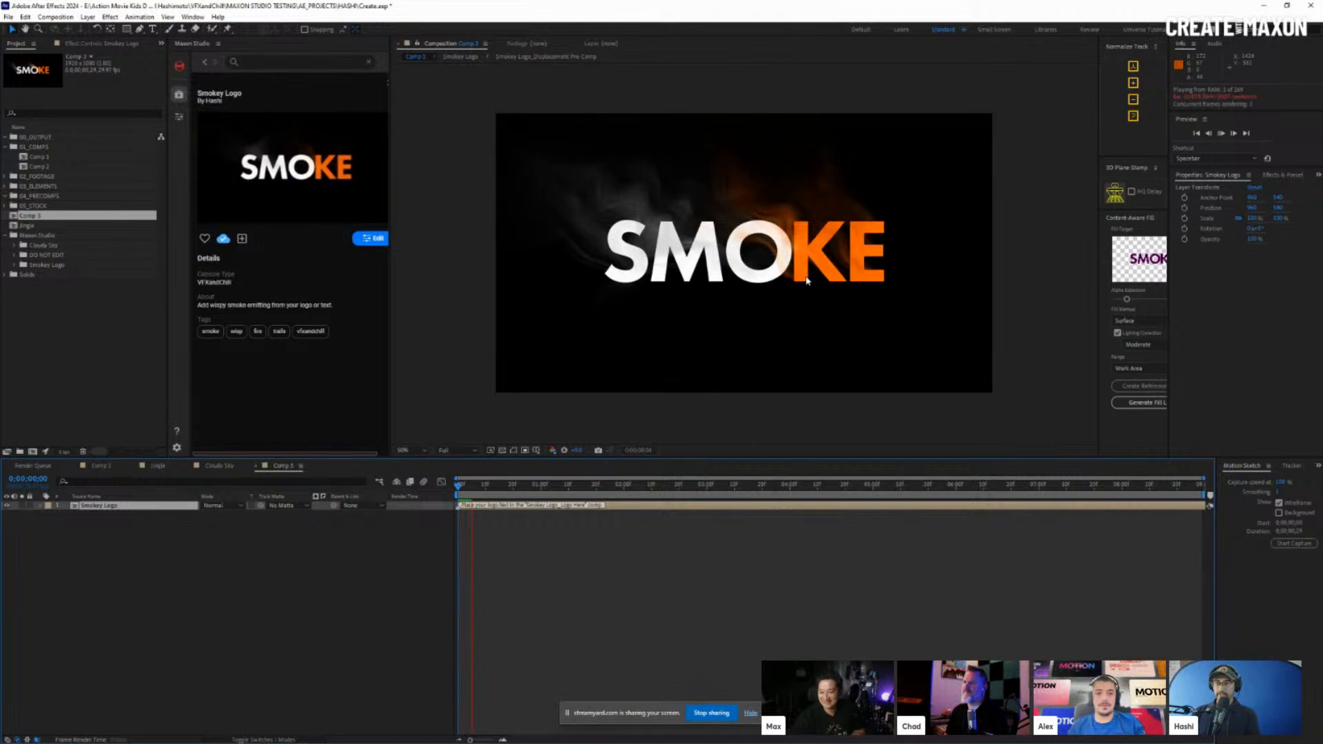
{"action": "left_click", "coordinate": [454, 450]}
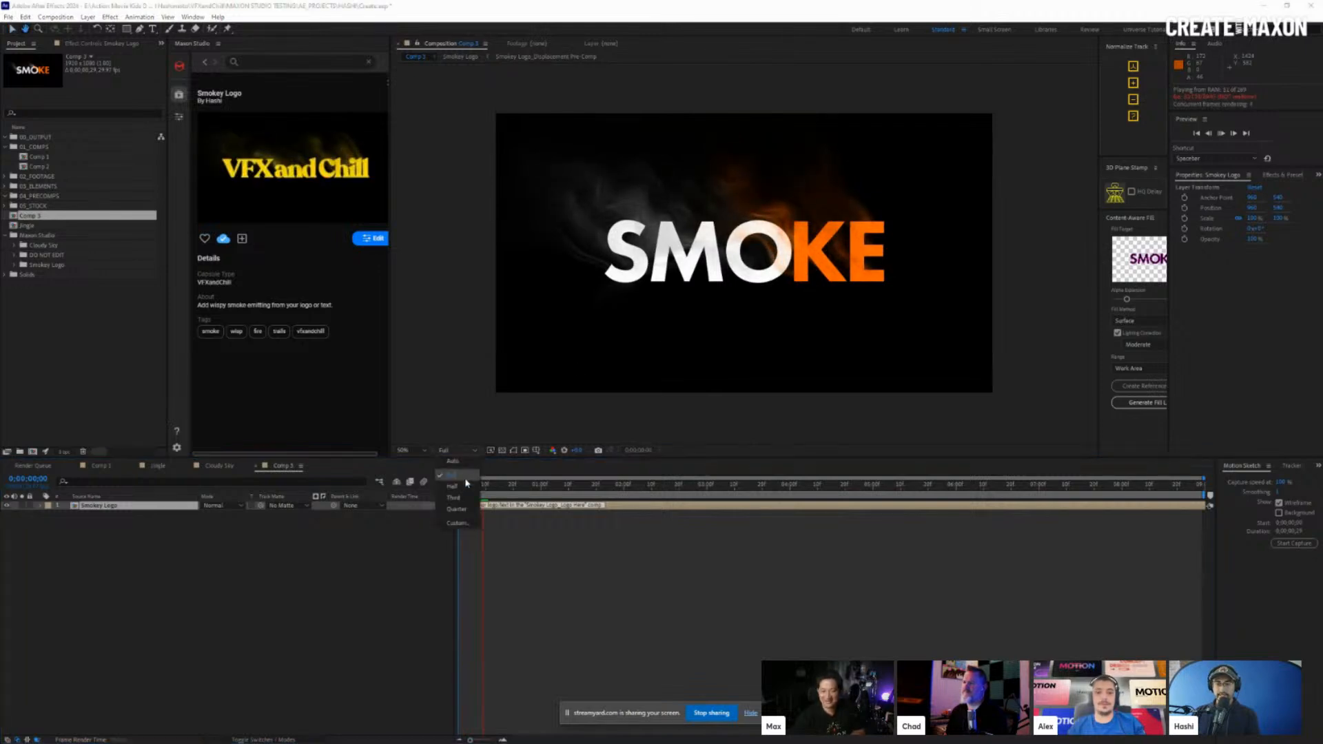
{"action": "left_click", "coordinate": [465, 487]}
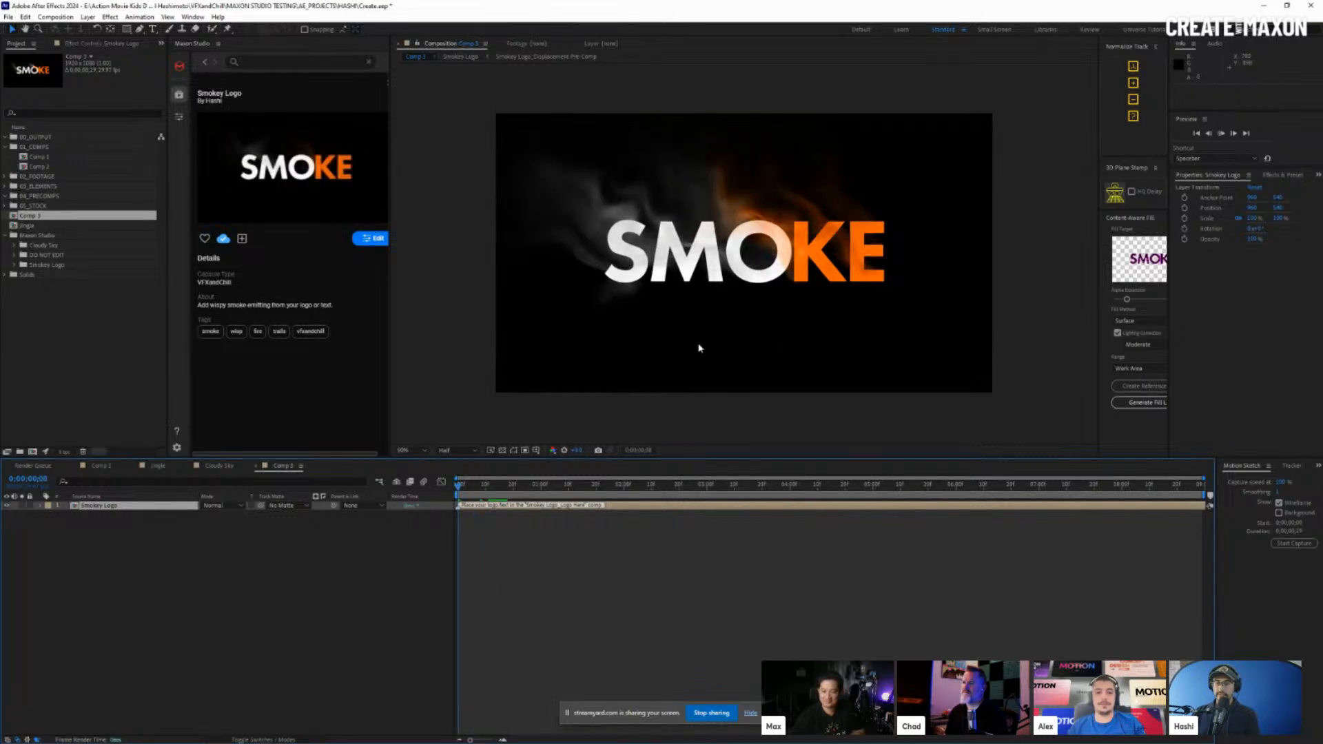
{"action": "key", "text": "space"}
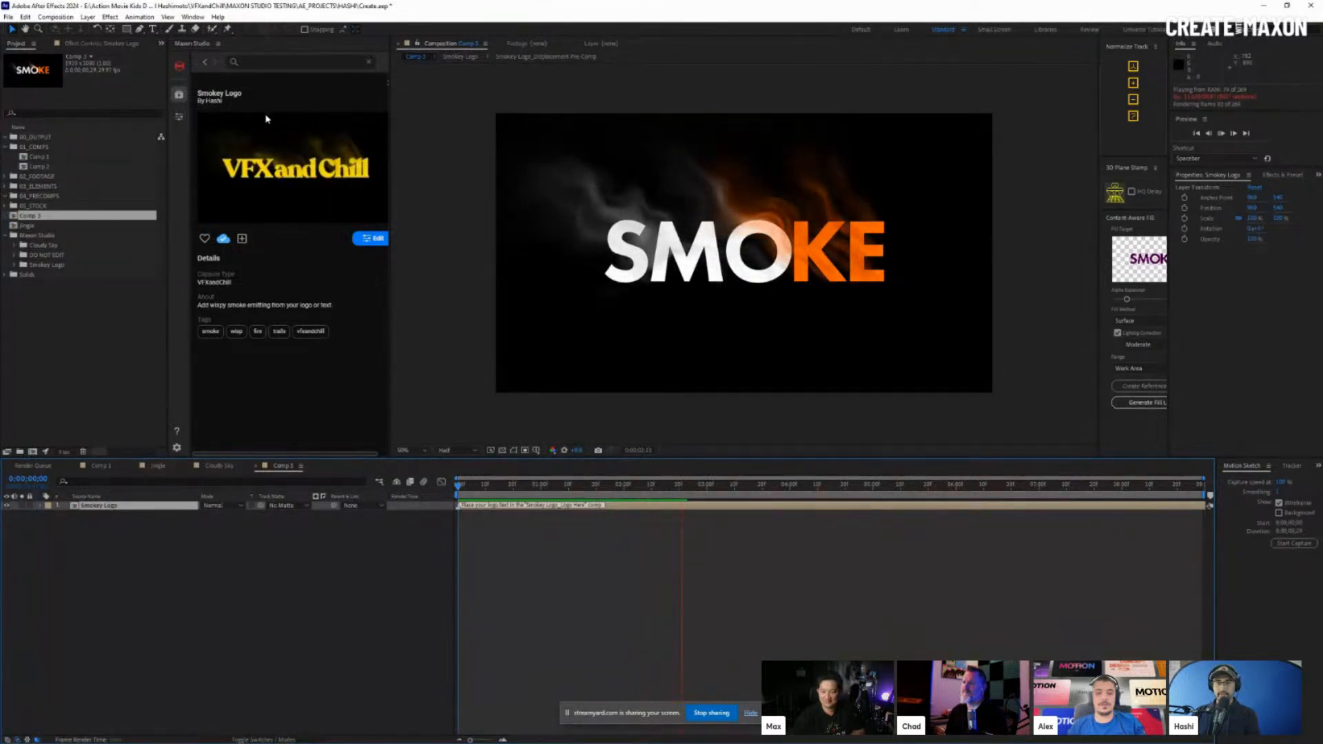
Open the applied Smokey Logo capsule's properties and lower Smoke Amount to about 57
{"action": "left_click", "coordinate": [179, 117]}
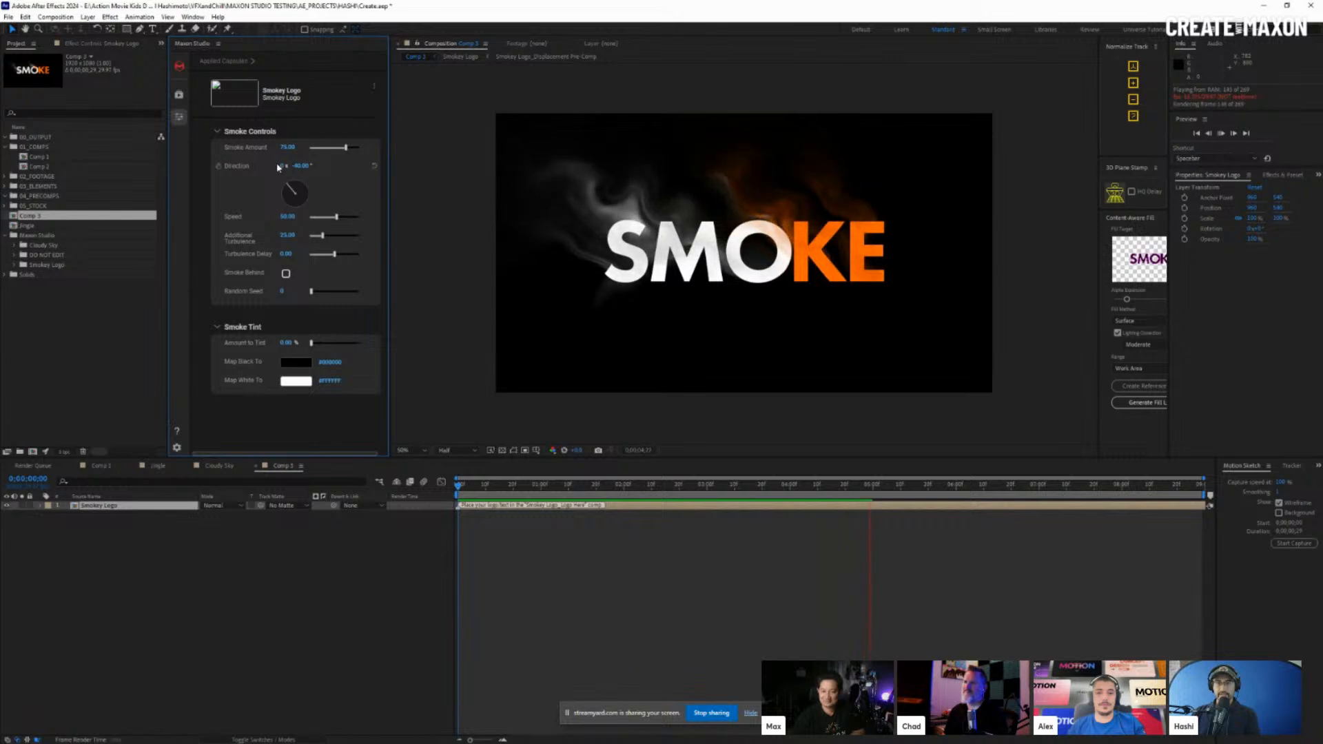
{"action": "mouse_move", "coordinate": [346, 147]}
{"action": "left_mouse_down"}
{"action": "mouse_move", "coordinate": [329, 149]}
{"action": "mouse_move", "coordinate": [342, 151]}
{"action": "left_mouse_up"}
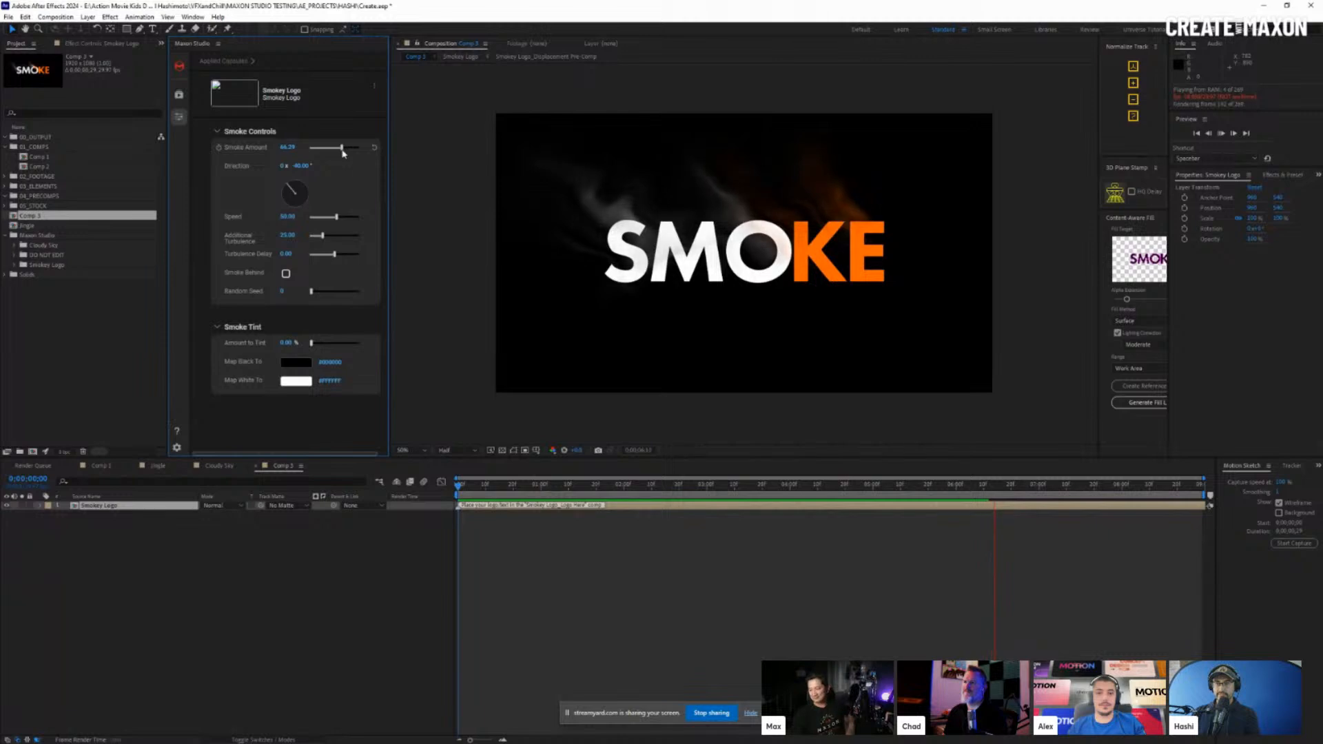
{"action": "left_click_drag", "start_coordinate": [357, 151], "coordinate": [339, 152]}
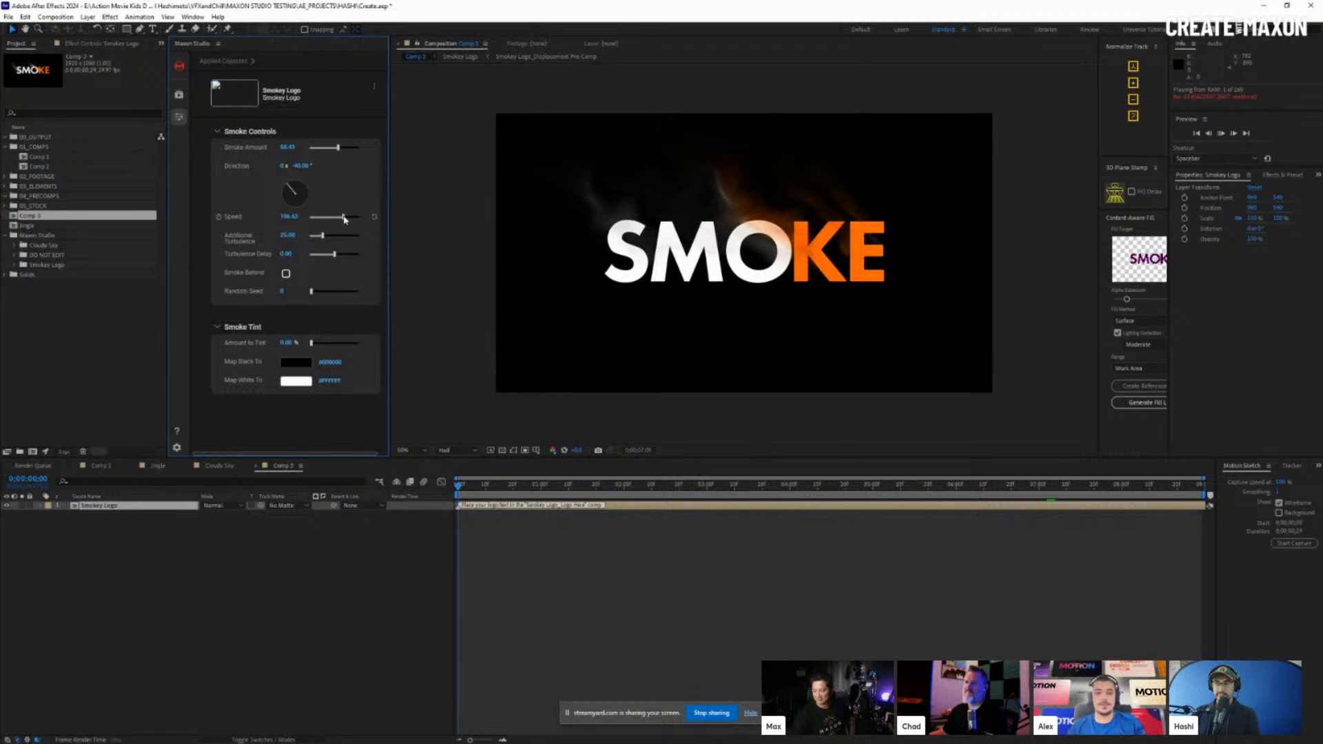
Set the smoke Direction to about 51° and Speed to about 56, and play back the animation
{"action": "left_click_drag", "start_coordinate": [344, 219], "coordinate": [307, 188]}
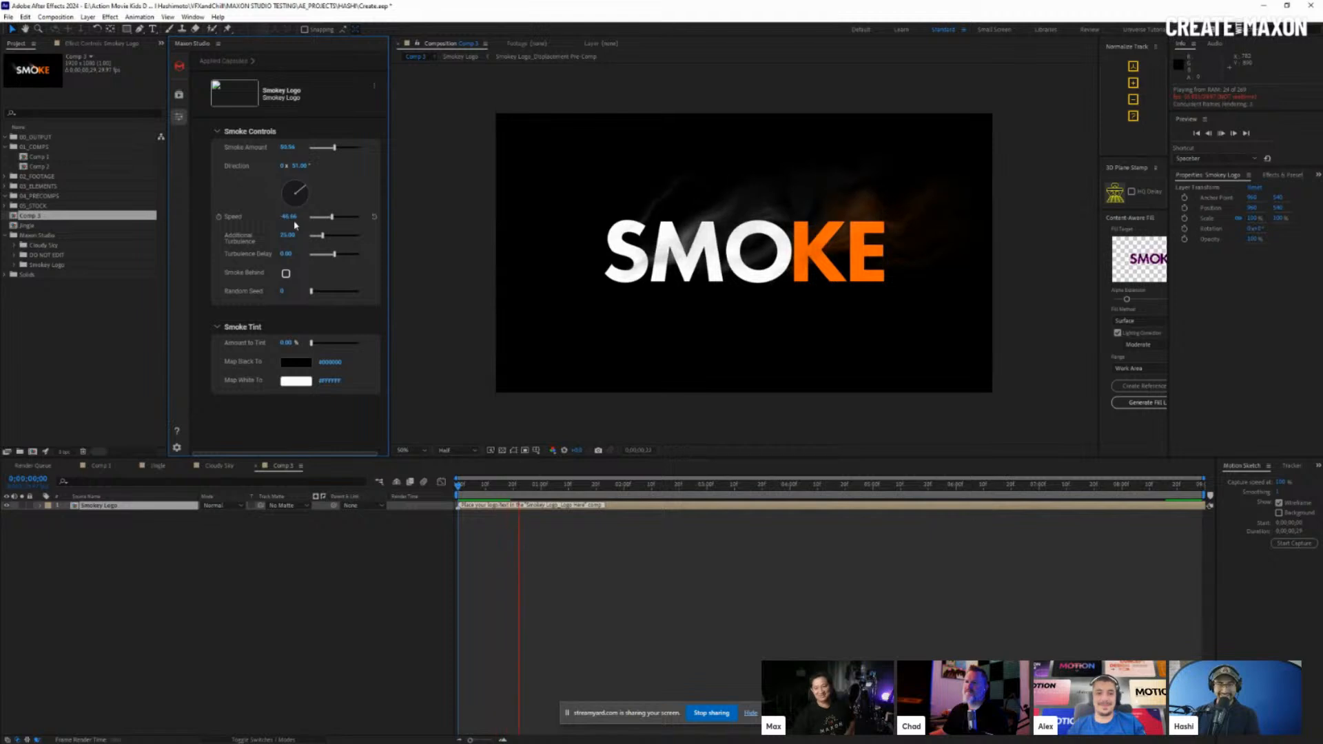
{"action": "left_click_drag", "start_coordinate": [290, 220], "coordinate": [447, 232]}
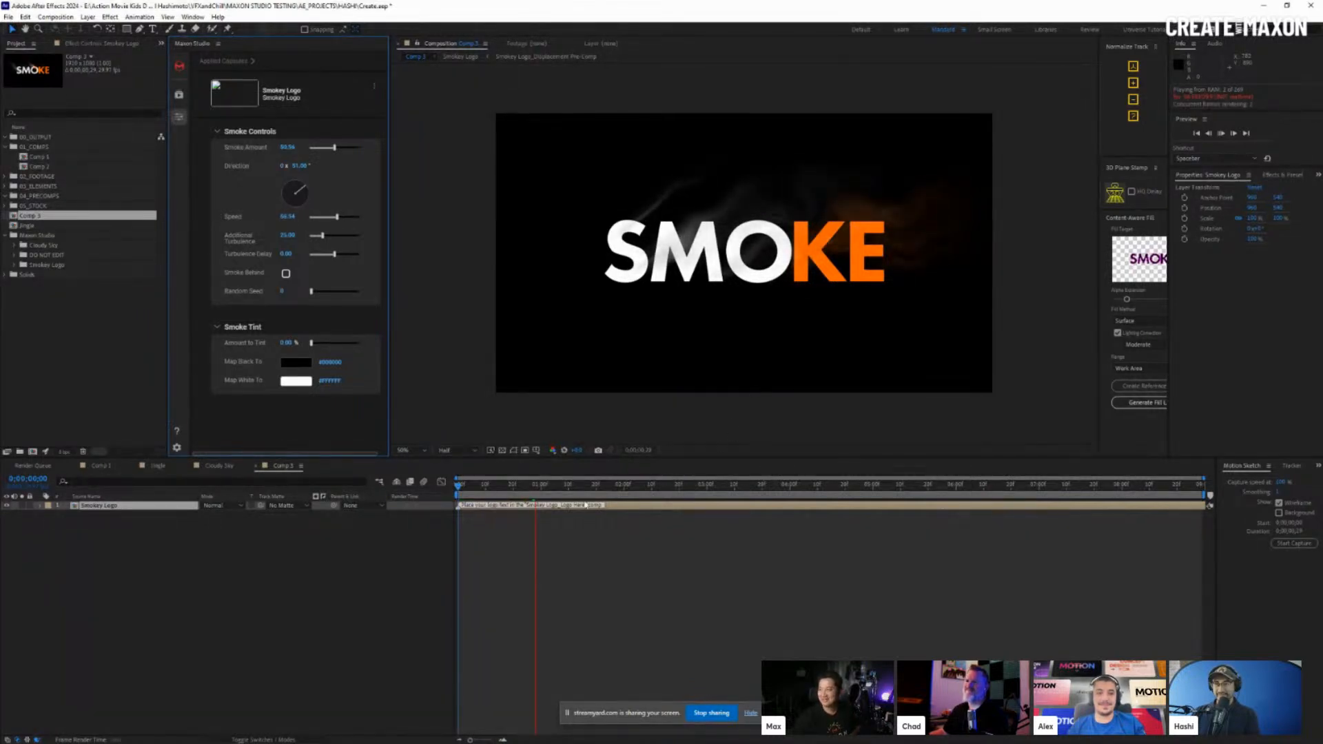
{"action": "key", "text": "space"}
{"action": "key", "text": "space"}
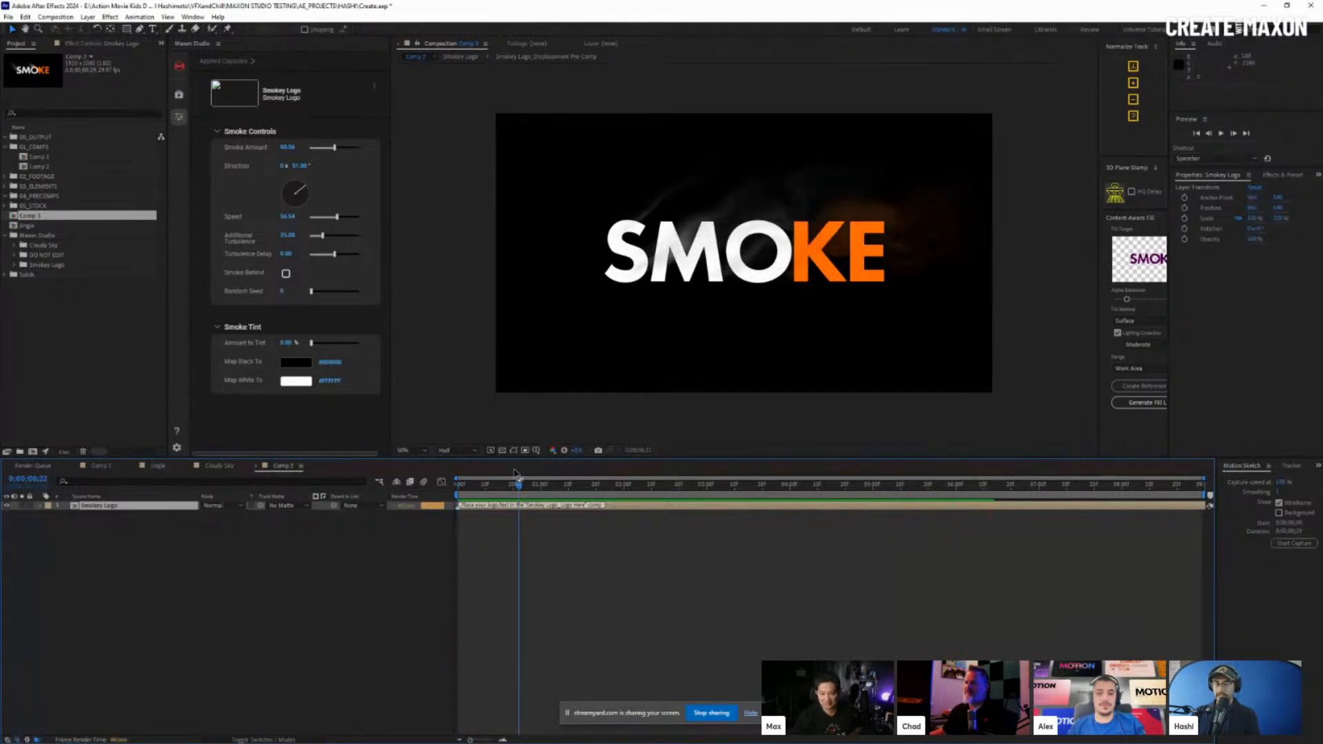
Open the Smokey Logo_Logo Here composition from the capsule's Assets > Compositions folder inside the Maxon Studio project folder
{"action": "left_click", "coordinate": [42, 236]}
{"action": "left_click", "coordinate": [48, 246]}
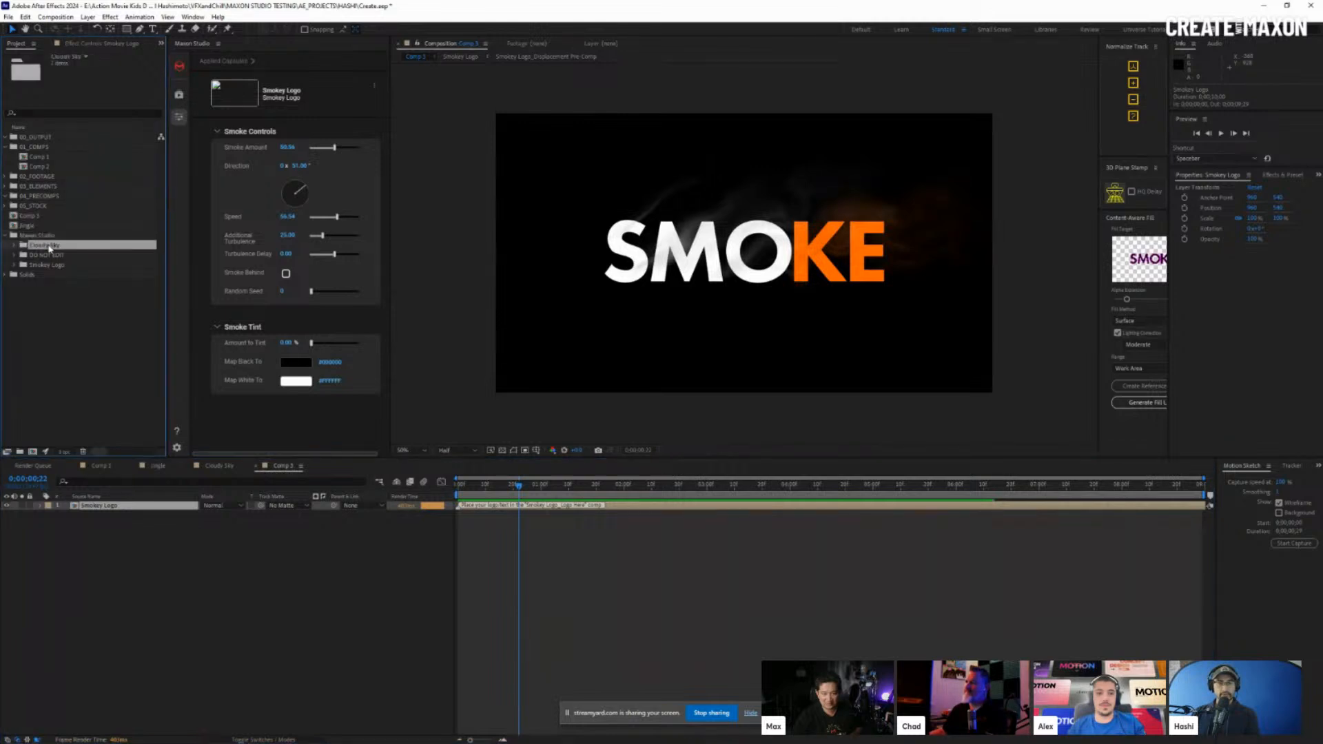
{"action": "left_click", "coordinate": [58, 265]}
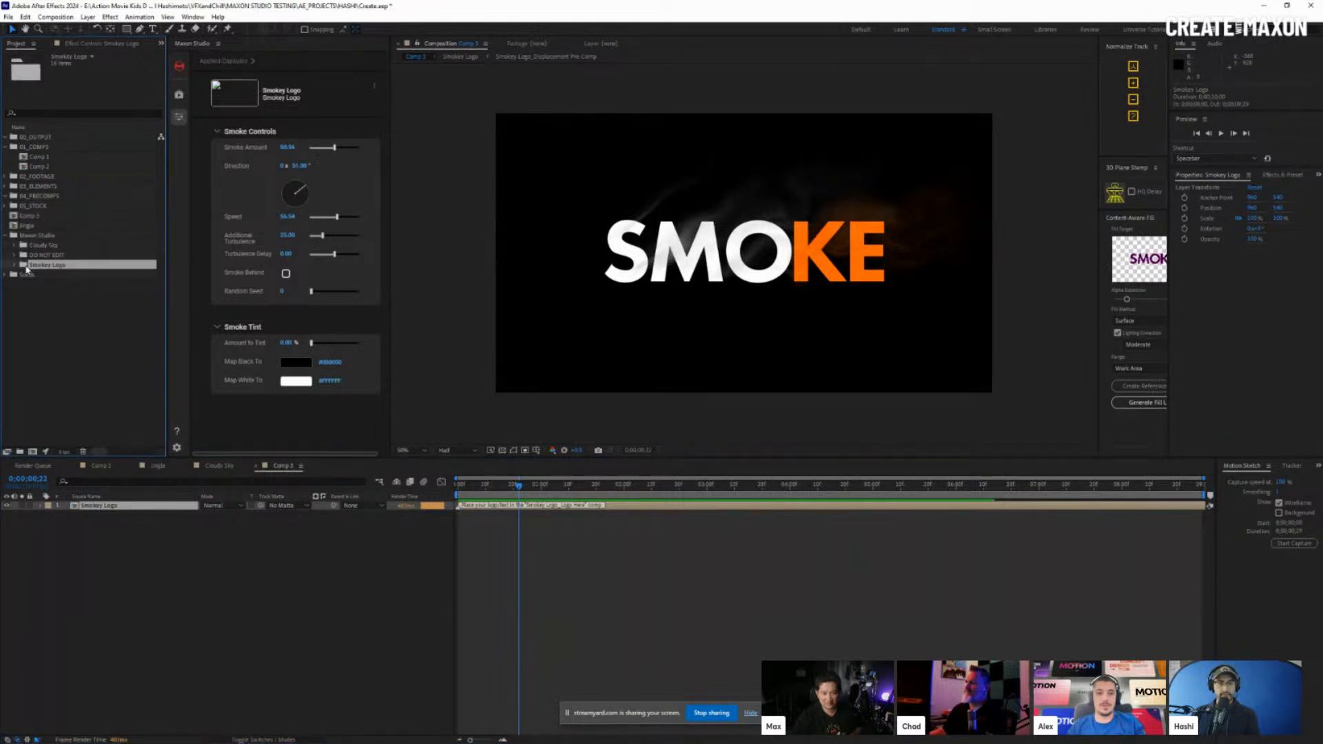
{"action": "left_click", "coordinate": [36, 236]}
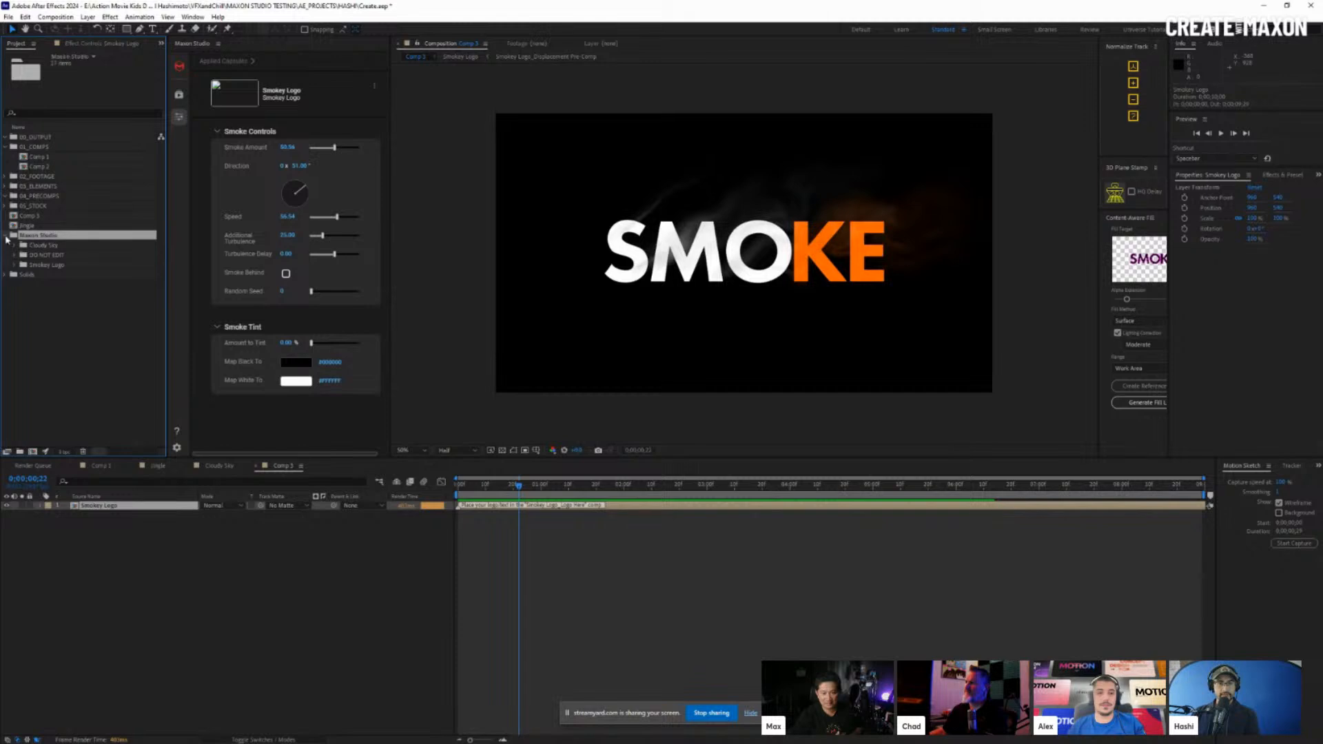
{"action": "left_click", "coordinate": [28, 265]}
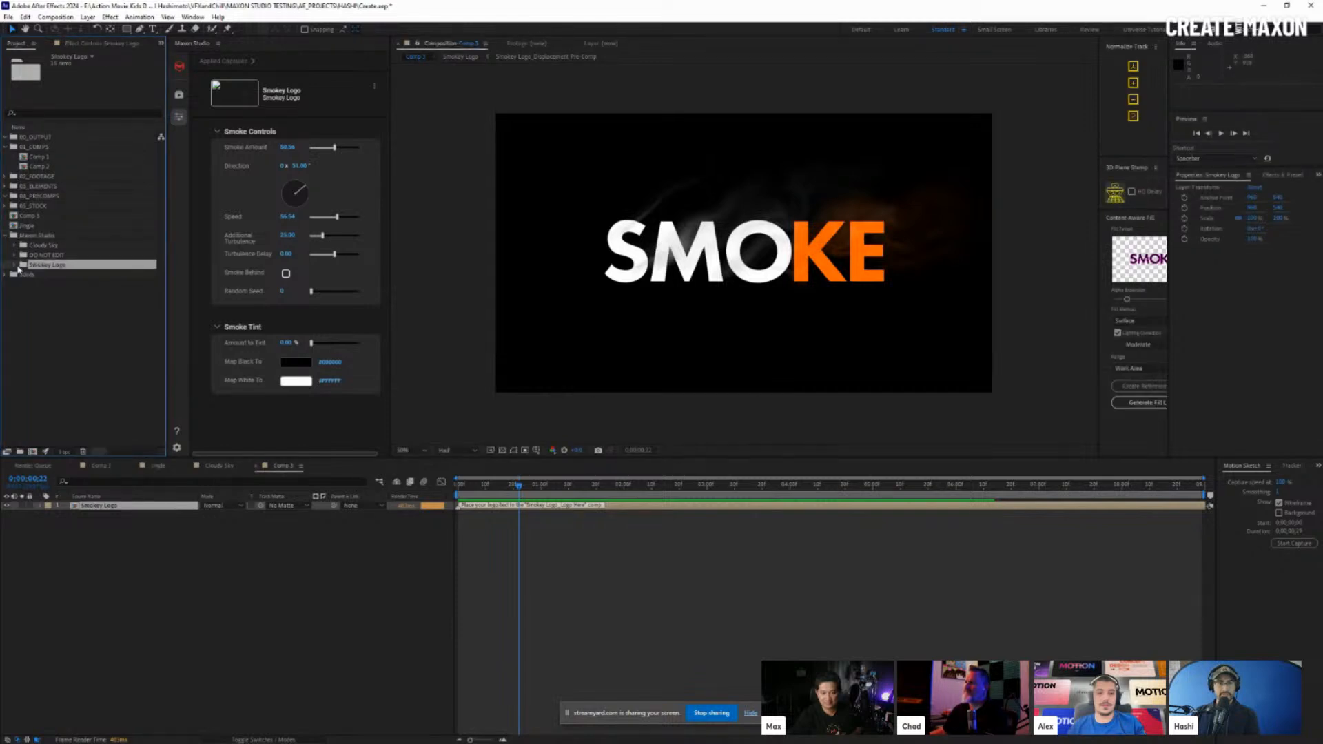
{"action": "left_click", "coordinate": [15, 266]}
{"action": "left_click", "coordinate": [24, 275]}
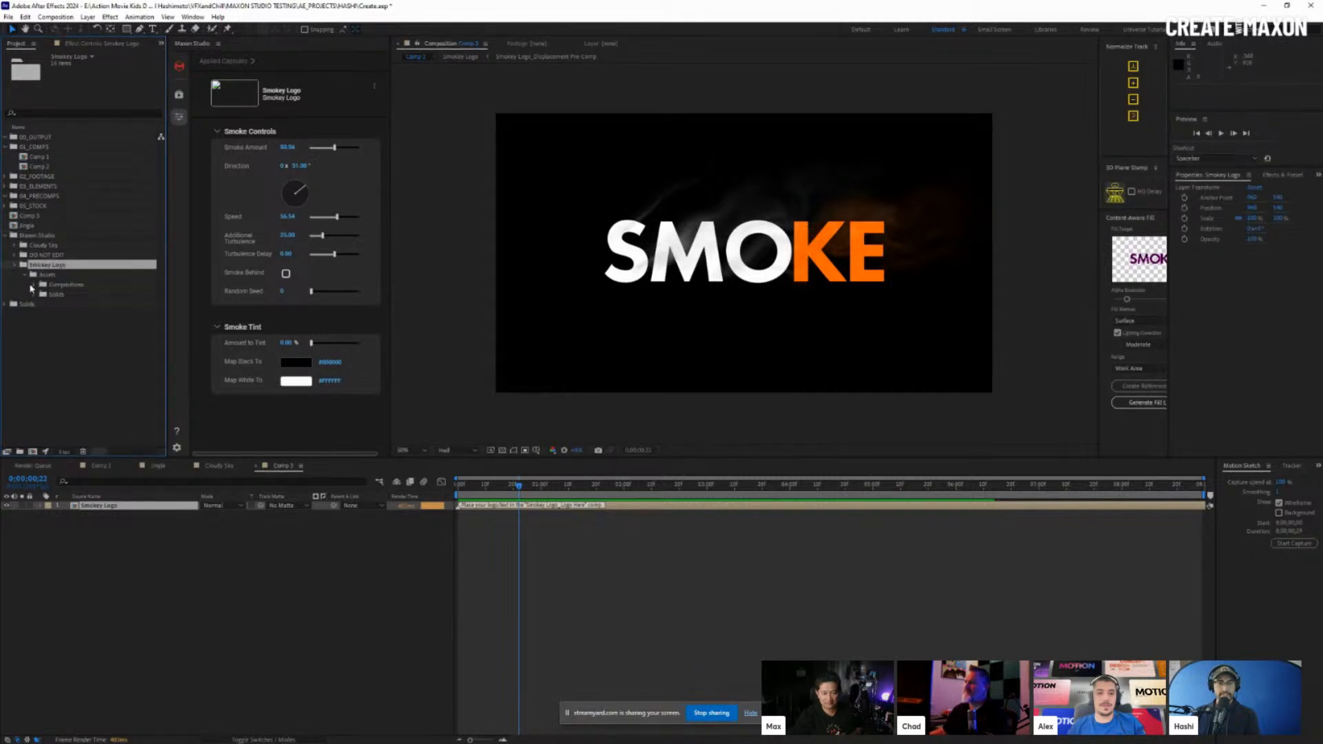
{"action": "left_click", "coordinate": [35, 285]}
{"action": "left_click", "coordinate": [100, 325]}
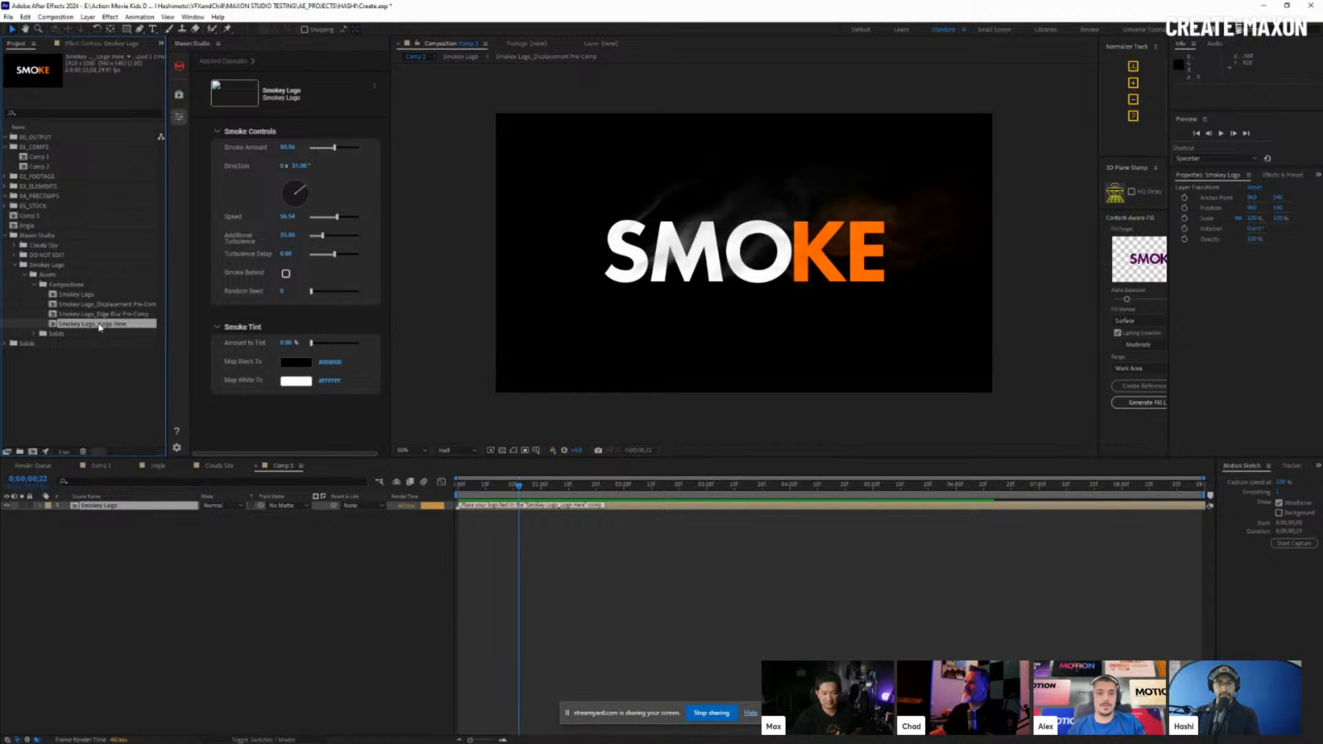
{"action": "double_click", "coordinate": [100, 328]}
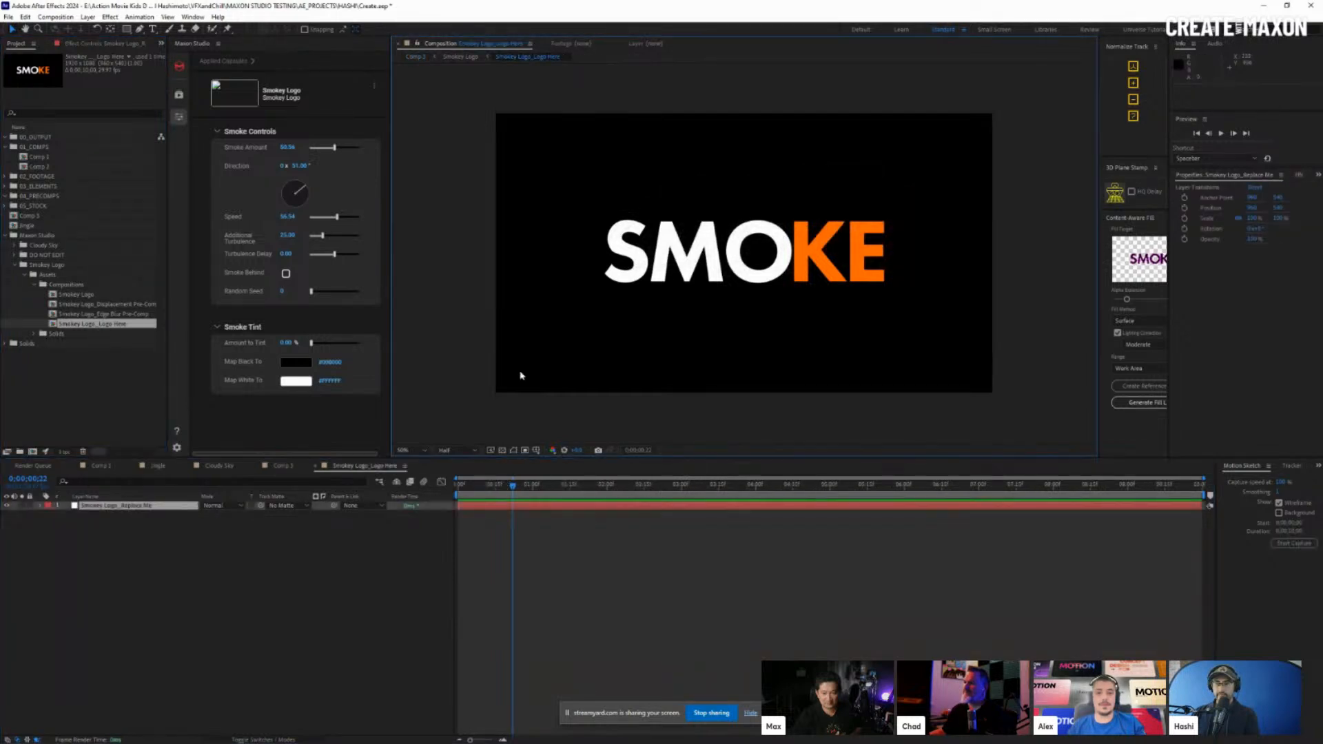
Hide the Smokey Logo_Replace Me placeholder layer and paste in a copy of the CAPSULES text layer from the Jingle composition
{"action": "left_click", "coordinate": [94, 507]}
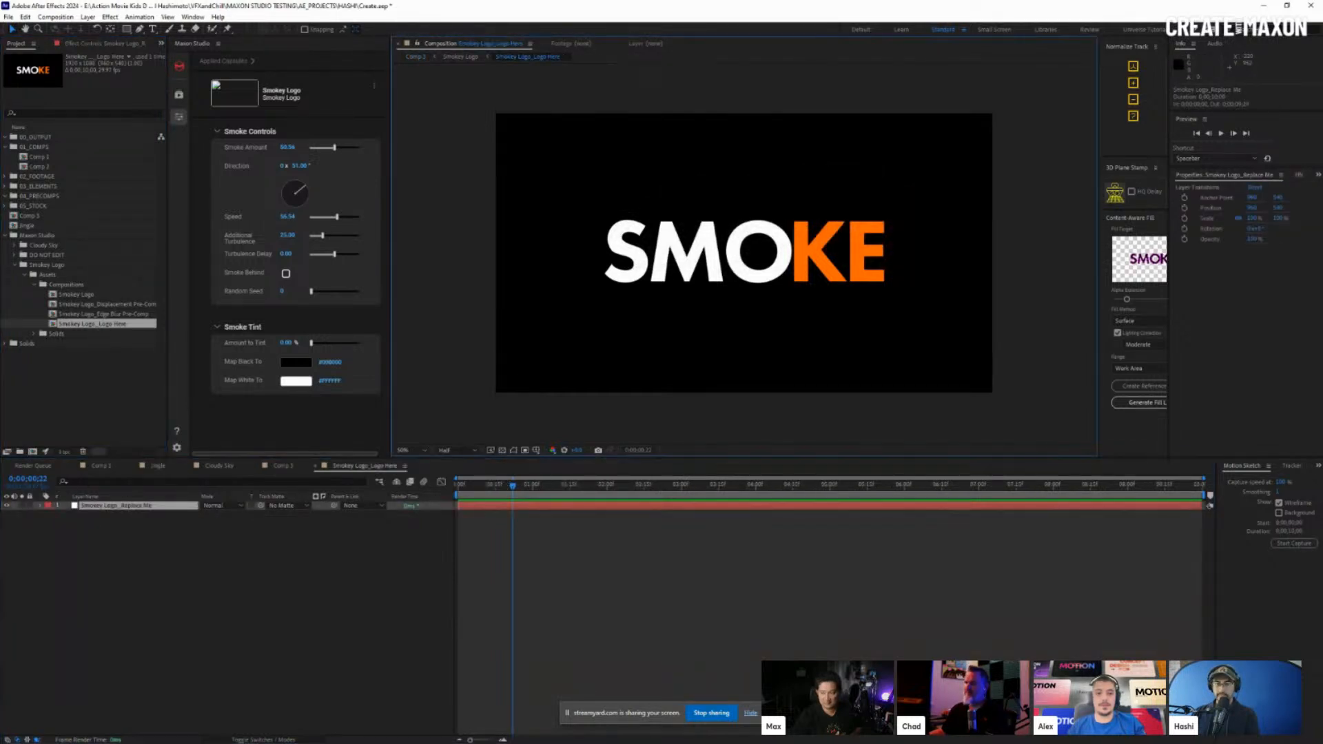
{"action": "left_click", "coordinate": [8, 507]}
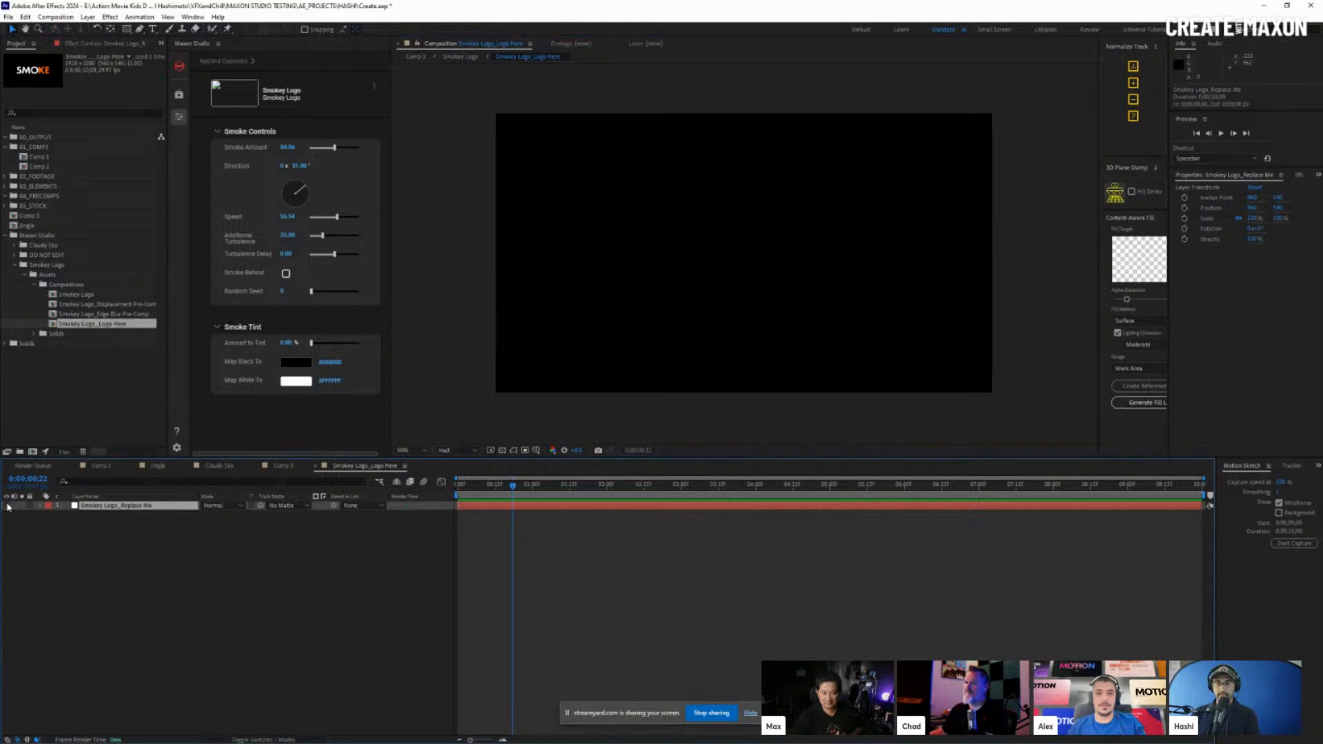
{"action": "left_click", "coordinate": [164, 467]}
{"action": "left_click", "coordinate": [158, 508]}
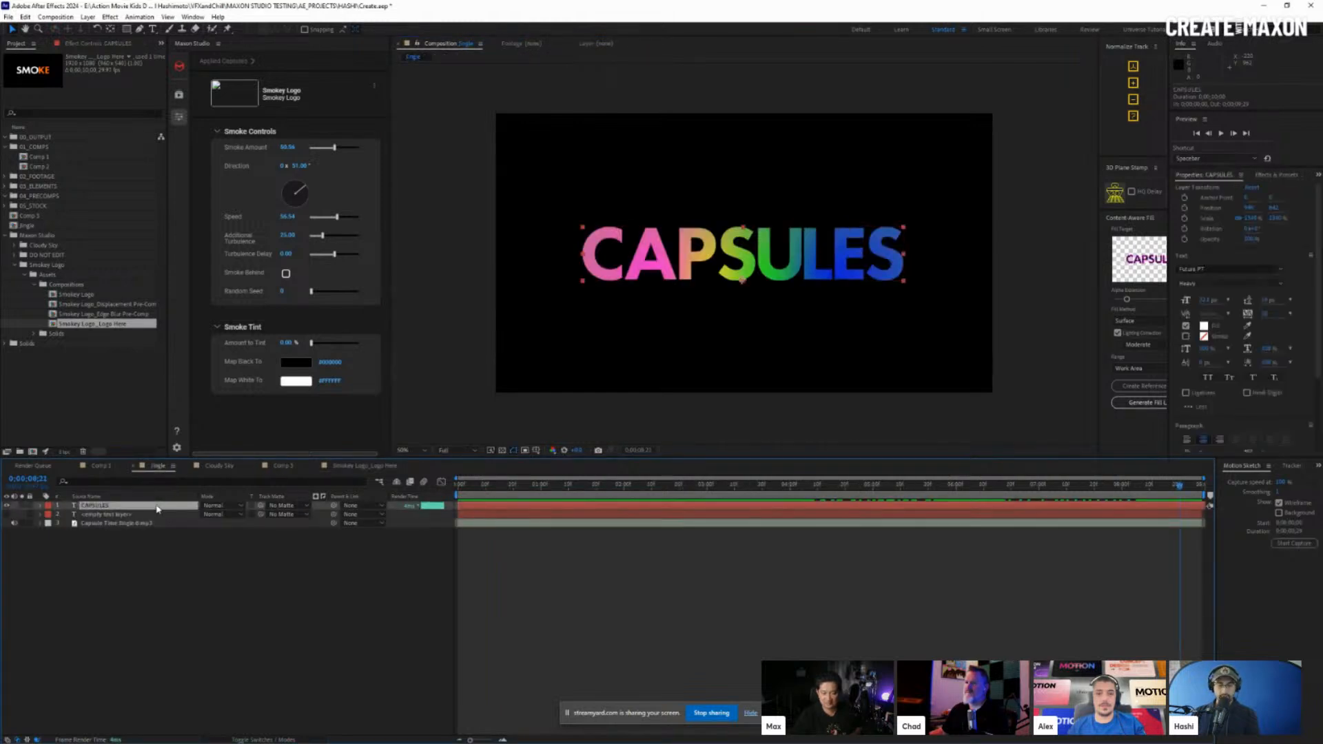
{"action": "key", "text": "ctrl+c"}
{"action": "left_click", "coordinate": [365, 467]}
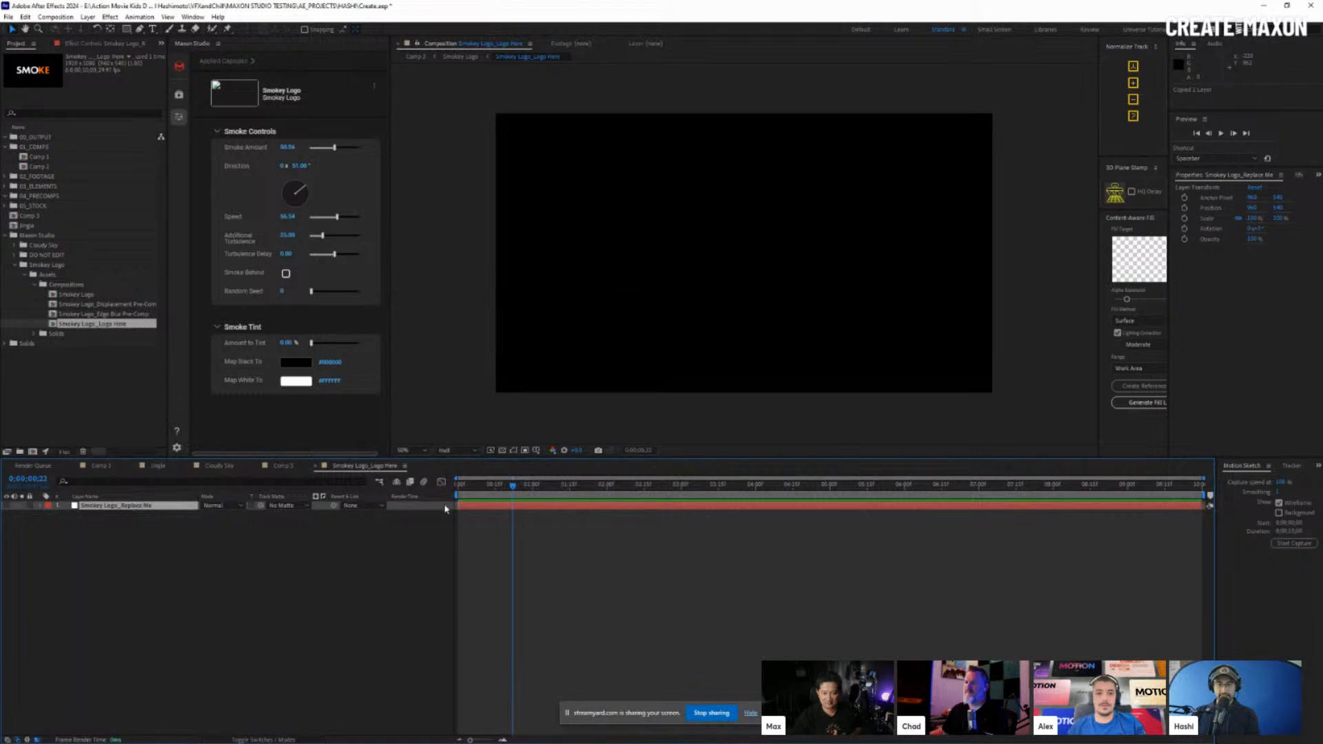
{"action": "key", "text": "ctrl+v"}
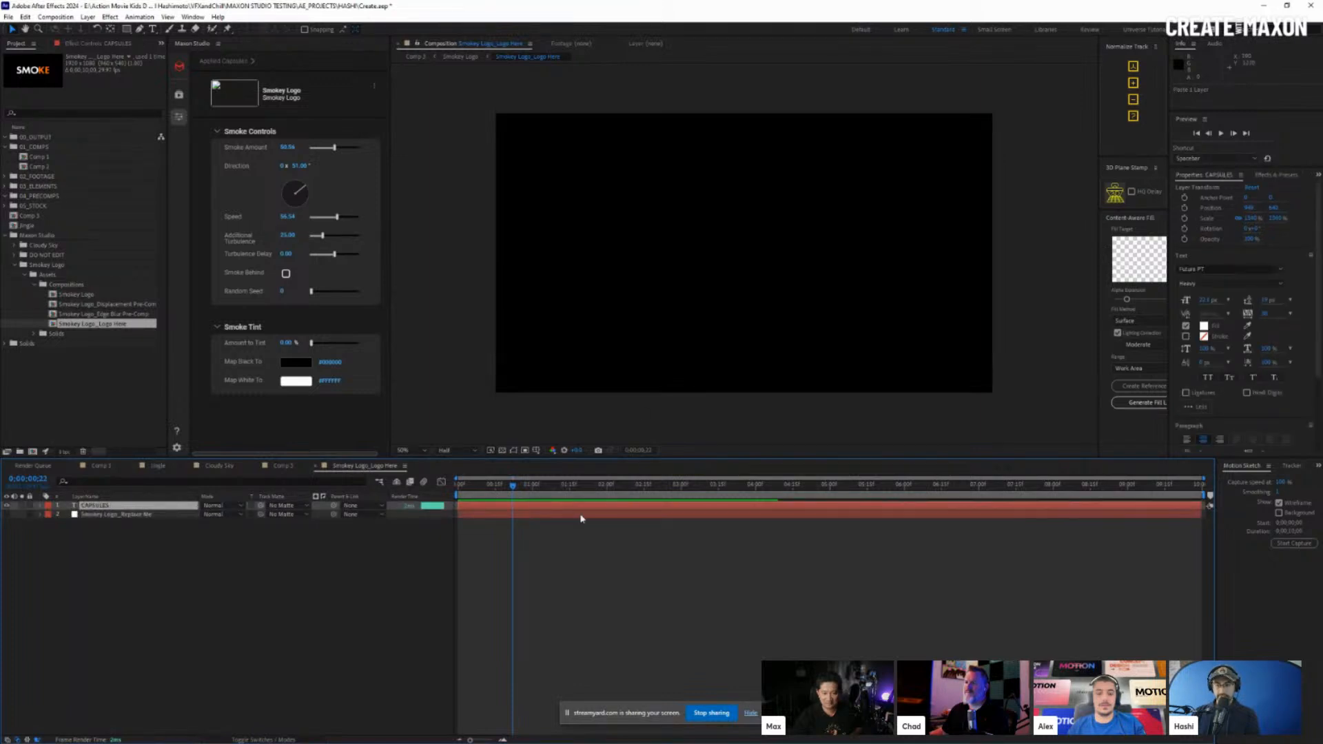
Move all the CAPSULES layer's Range Selector Start keyframes before the composition's beginning and return the playhead to the first frame
{"action": "key", "text": "u"}
{"action": "left_click_drag", "start_coordinate": [1101, 518], "coordinate": [789, 580]}
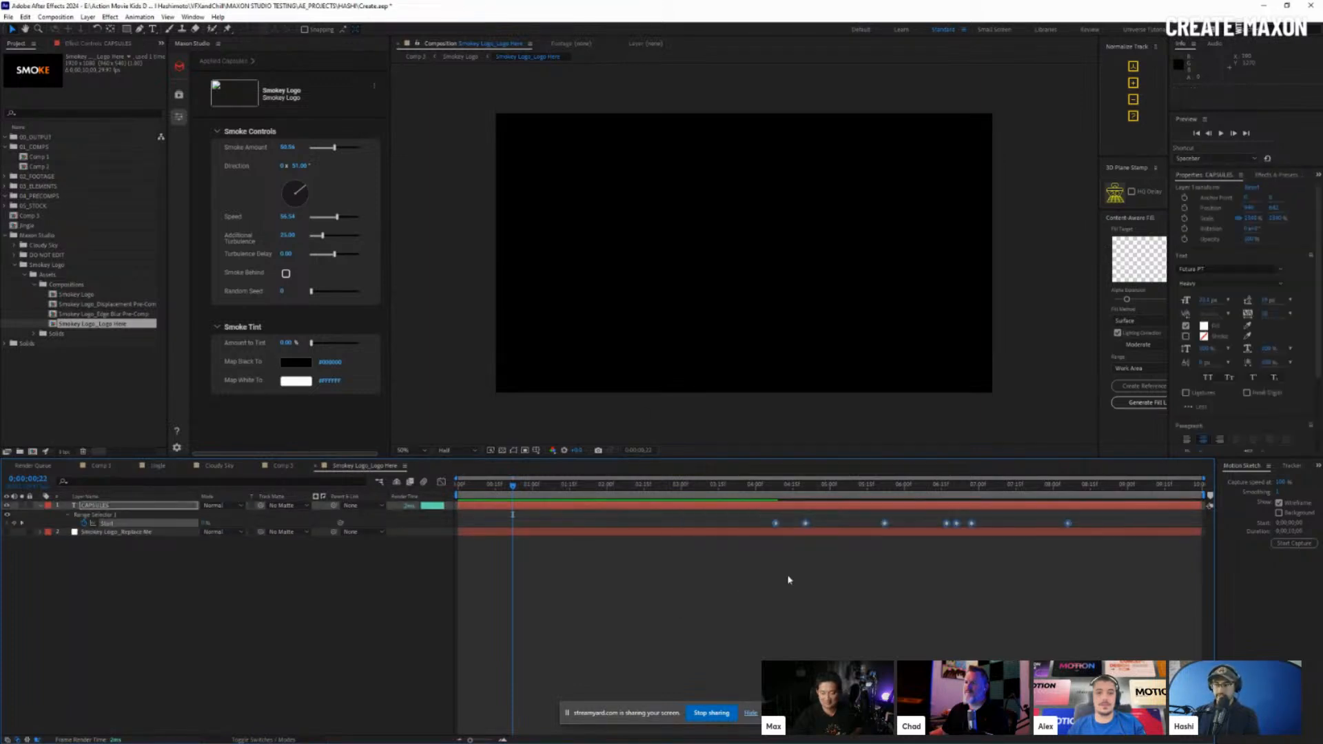
{"action": "left_click_drag", "start_coordinate": [1069, 525], "coordinate": [384, 617]}
{"action": "left_click_drag", "start_coordinate": [490, 487], "coordinate": [455, 487]}
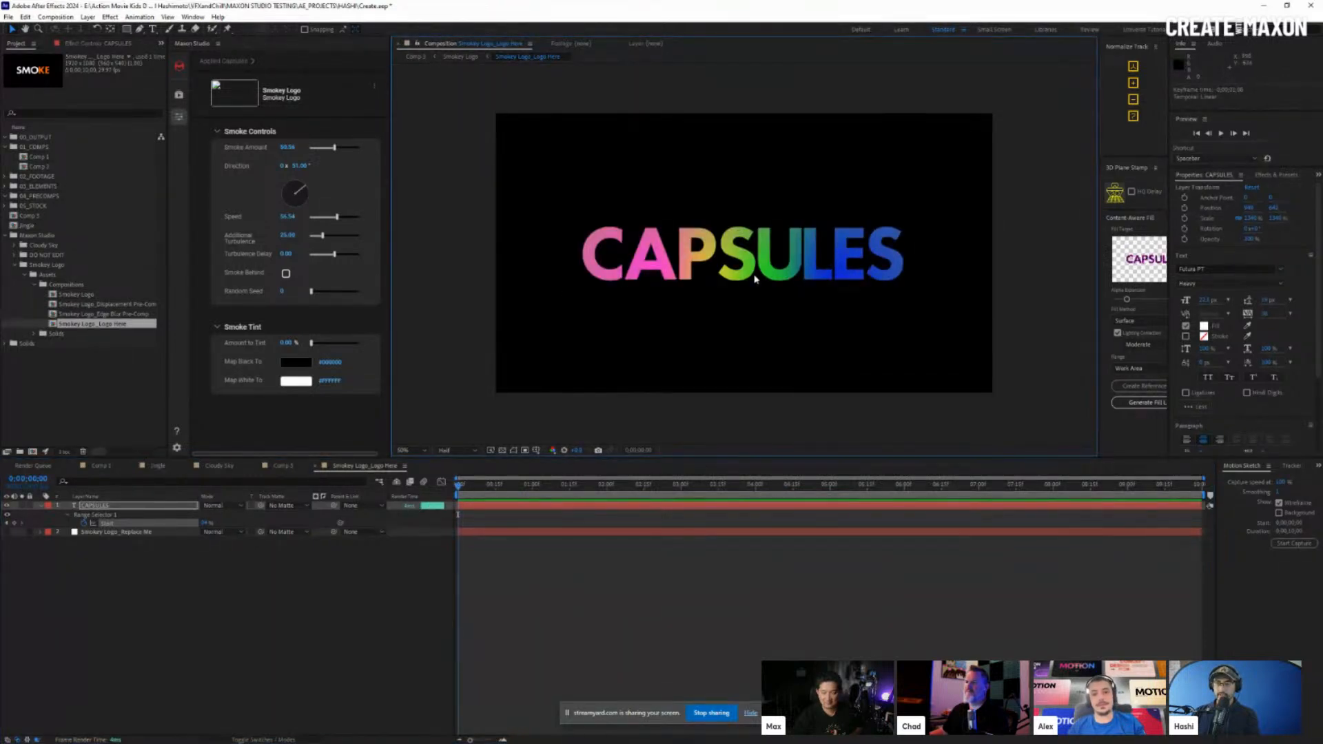
Return to Comp 3, play back the smoke on the CAPSULES text and scrub through its opening frames
{"action": "left_click", "coordinate": [293, 467]}
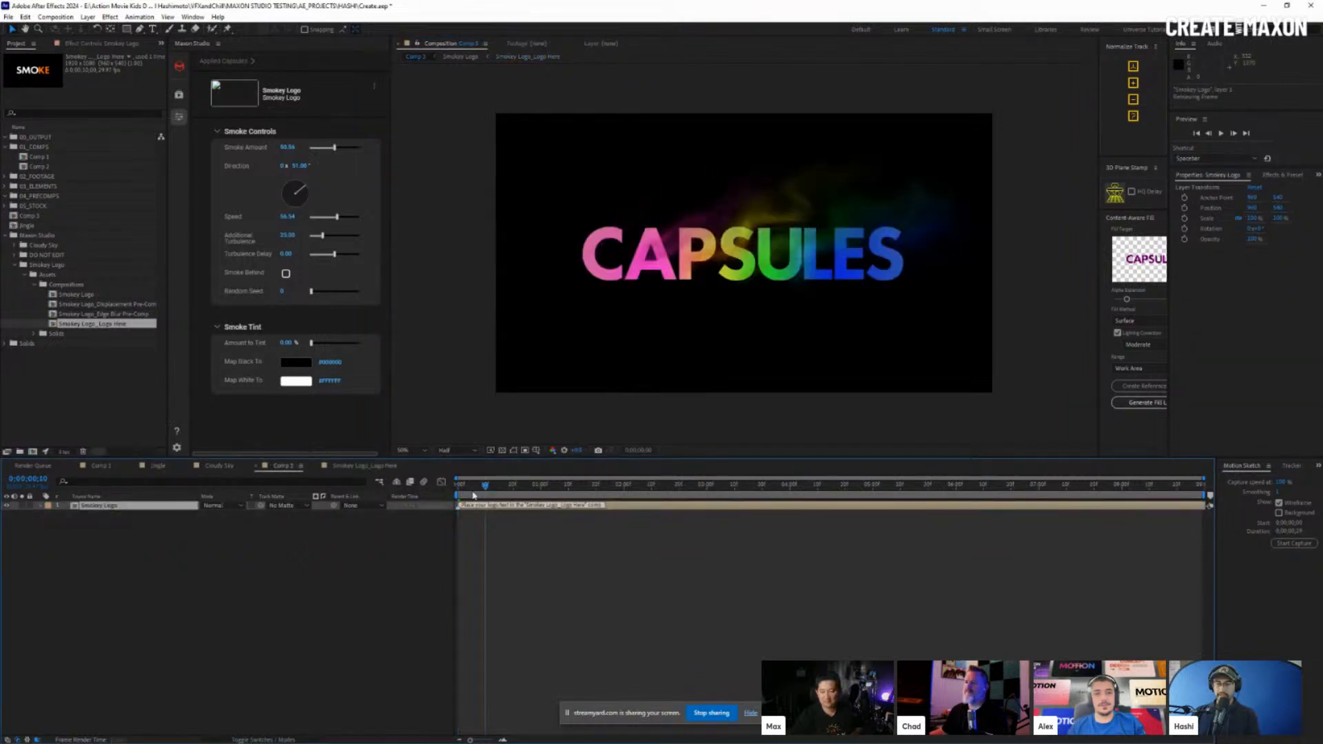
{"action": "key", "text": "space"}
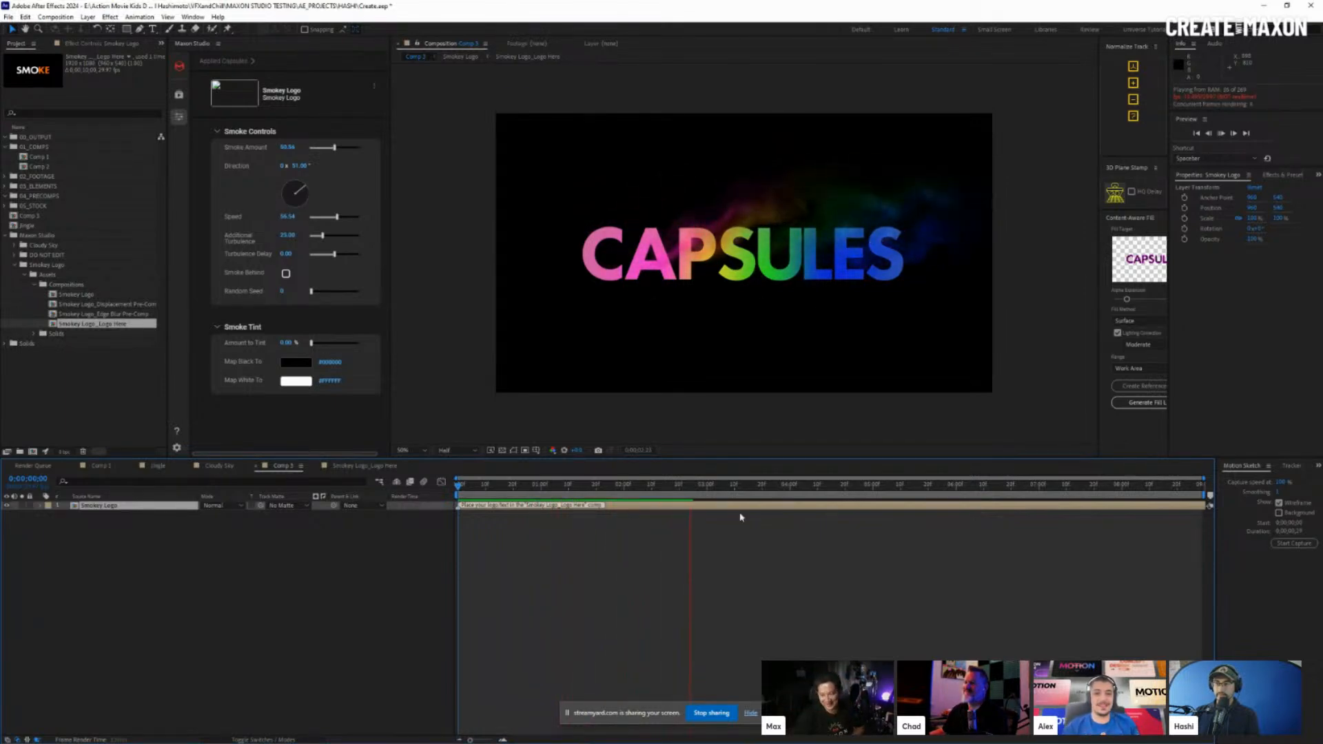
{"action": "left_click_drag", "start_coordinate": [794, 484], "coordinate": [516, 501]}
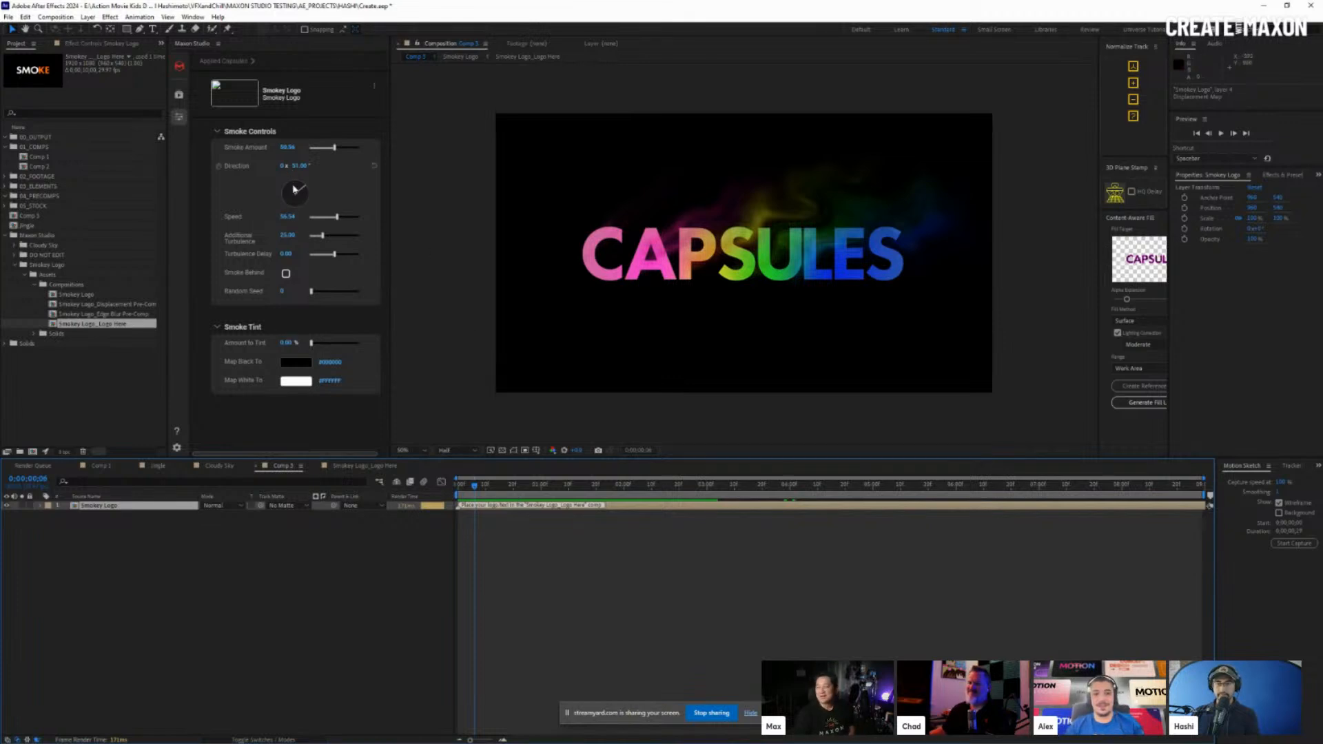
Point the smoke Direction downward to about -177° and play back and scrub through Comp 3
{"action": "left_click_drag", "start_coordinate": [295, 184], "coordinate": [295, 206]}
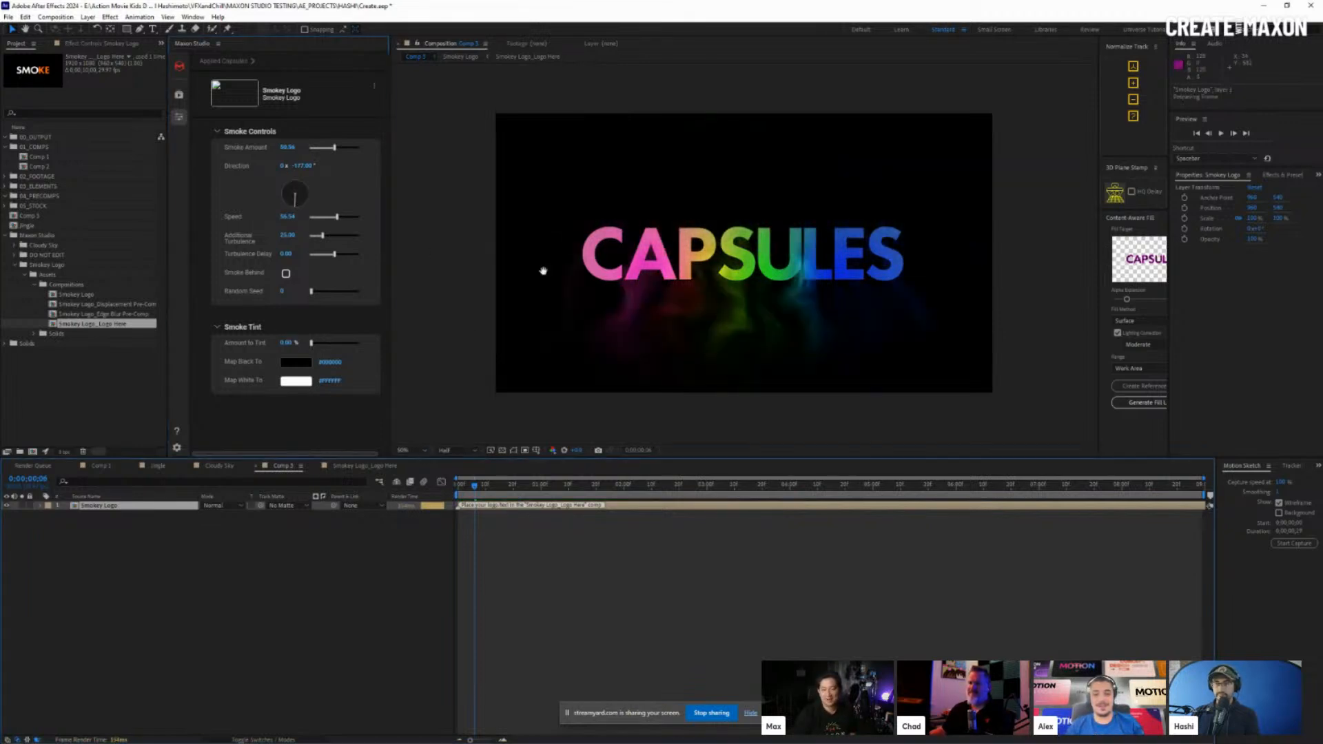
{"action": "key", "text": "space"}
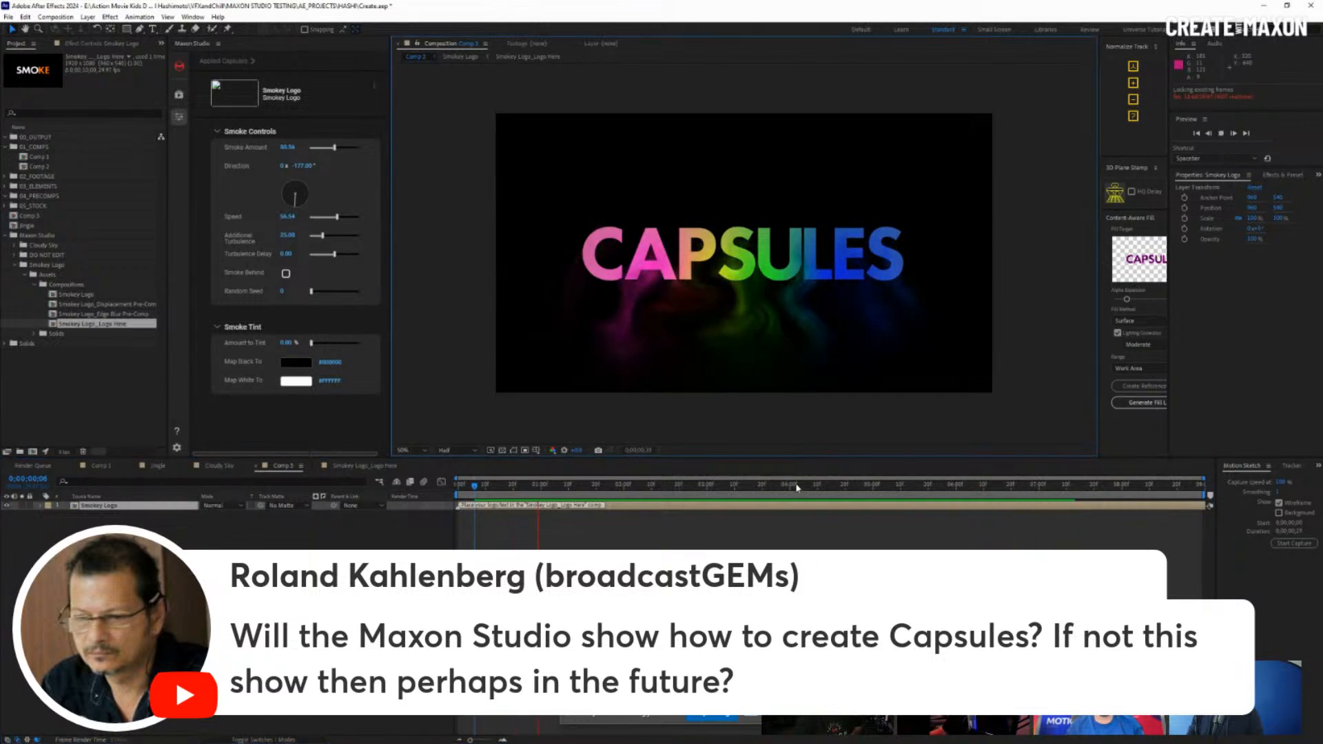
{"action": "key", "text": "space"}
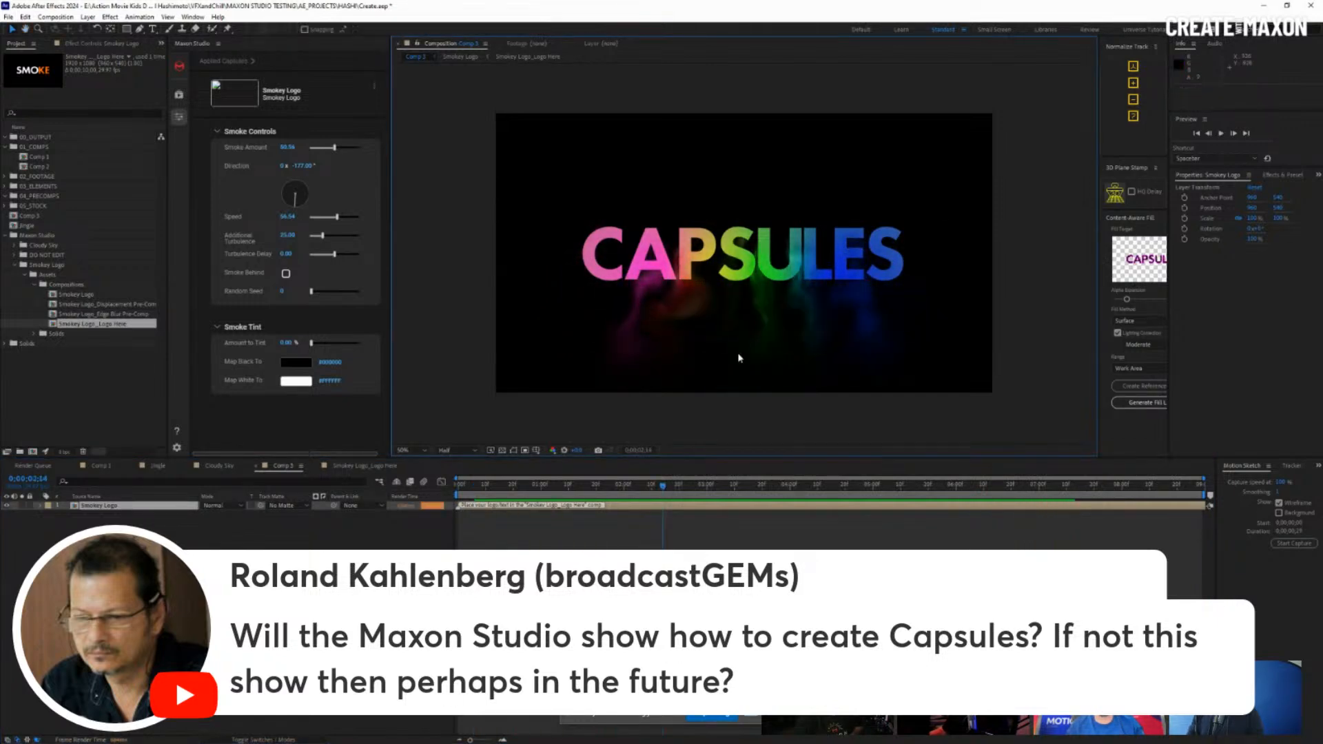
{"action": "left_click_drag", "start_coordinate": [675, 486], "coordinate": [645, 502]}
{"action": "key", "text": "space"}
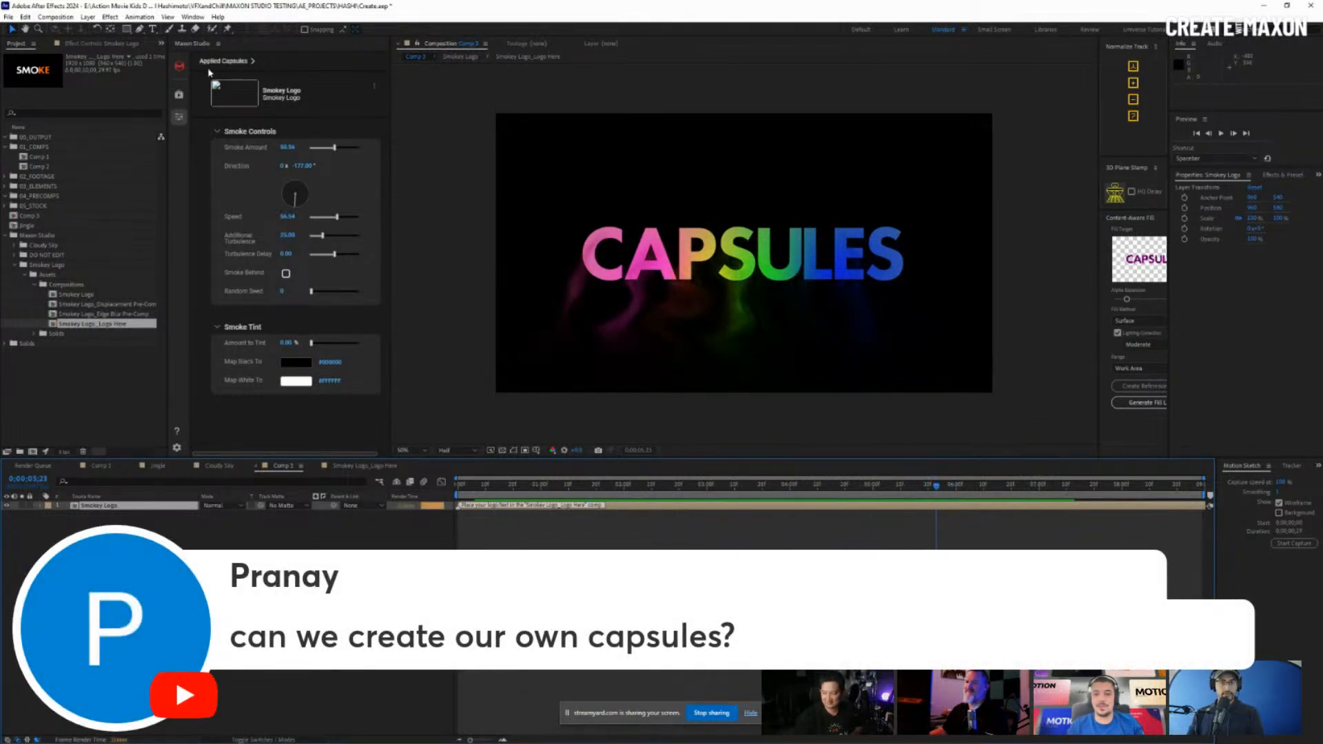
Examine the Smokey Logo entry in the capsule library with a resized Maxon Studio panel, and scrub Comp 3 back to 0:00:00:08
{"action": "left_click", "coordinate": [178, 96]}
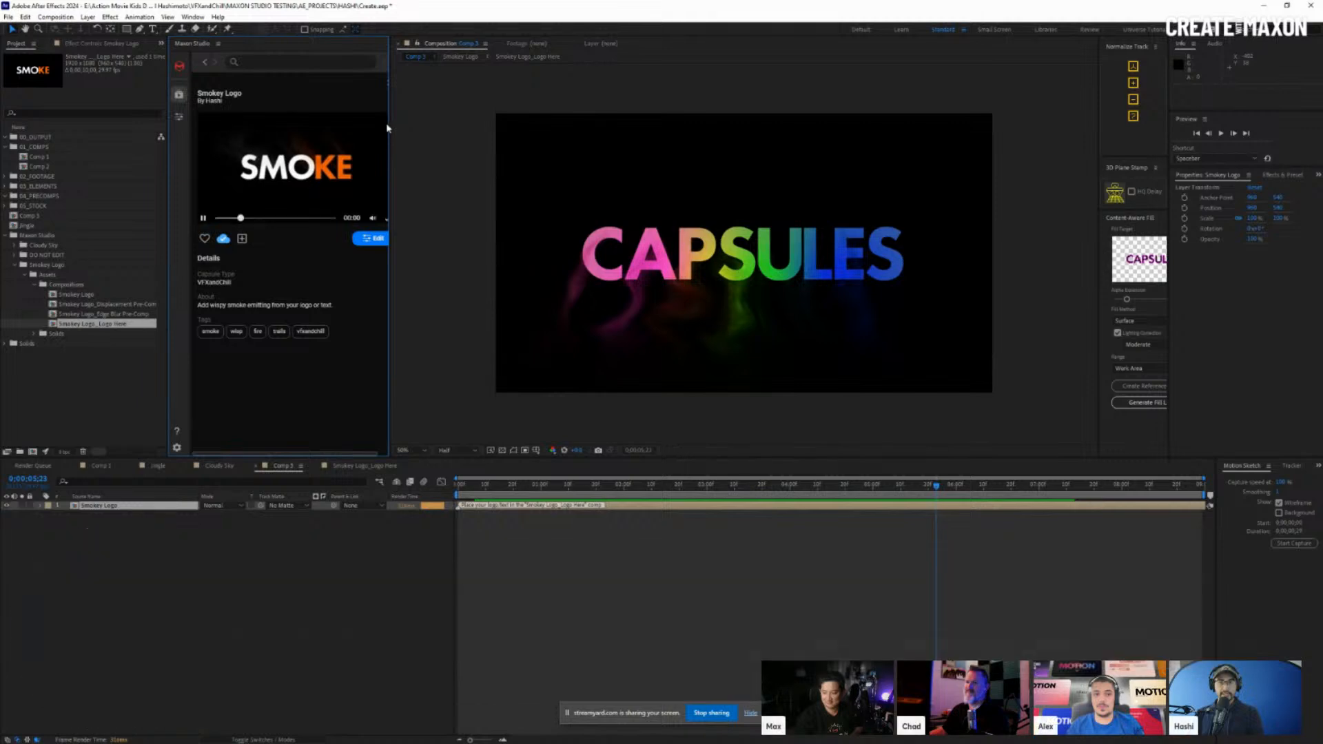
{"action": "left_click_drag", "start_coordinate": [389, 124], "coordinate": [593, 138]}
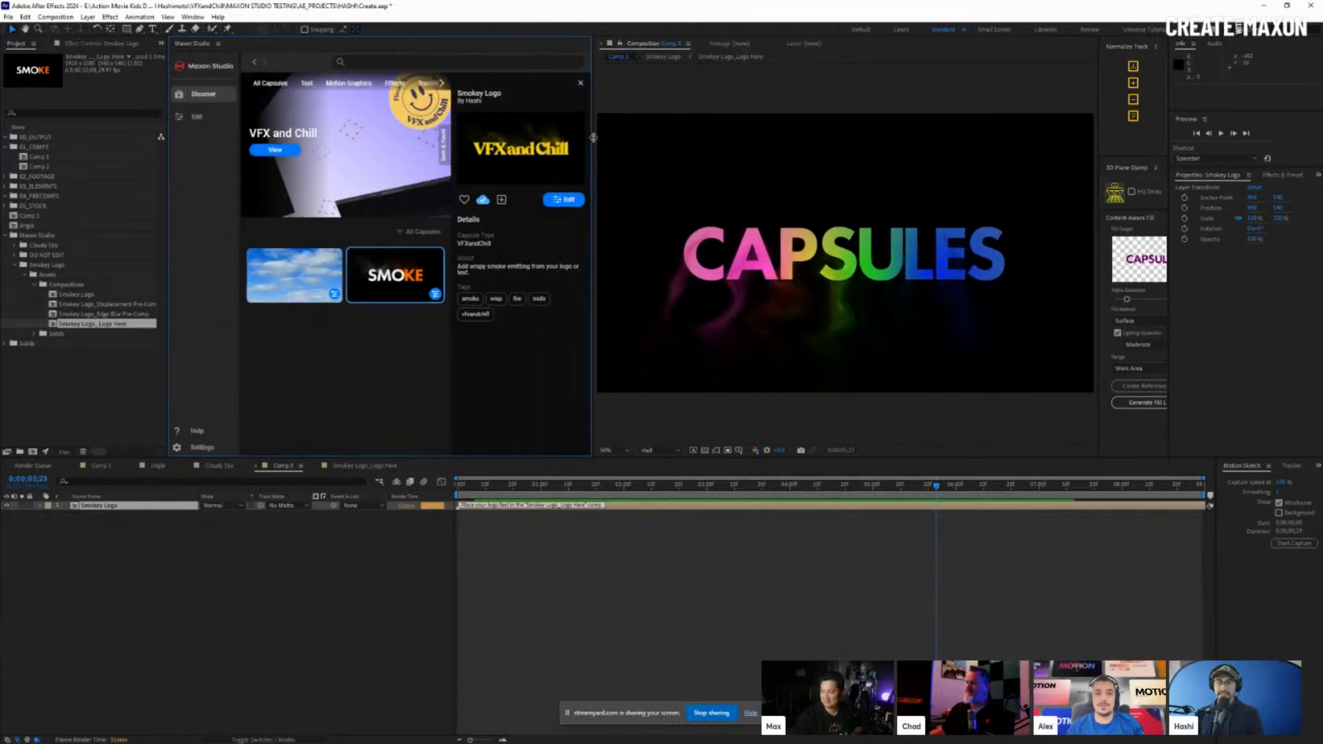
{"action": "mouse_move", "coordinate": [573, 122]}
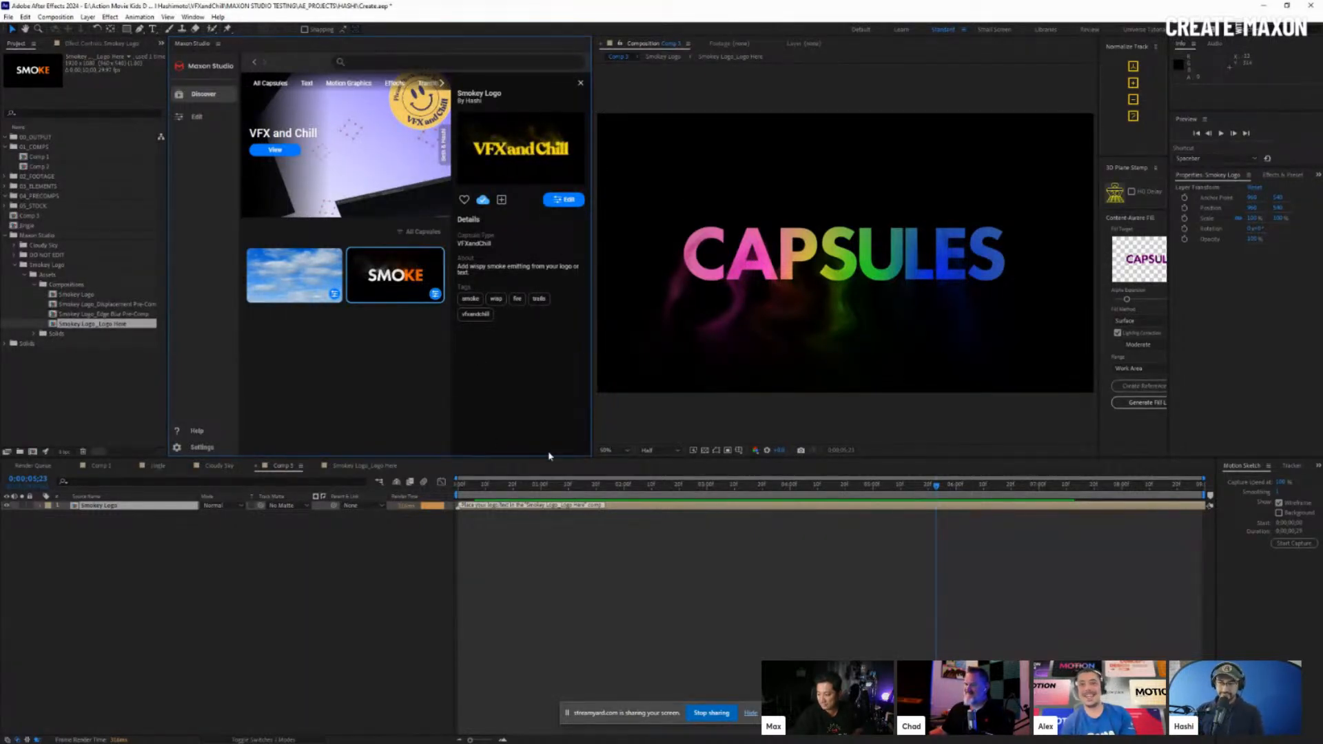
{"action": "left_click_drag", "start_coordinate": [593, 411], "coordinate": [524, 411]}
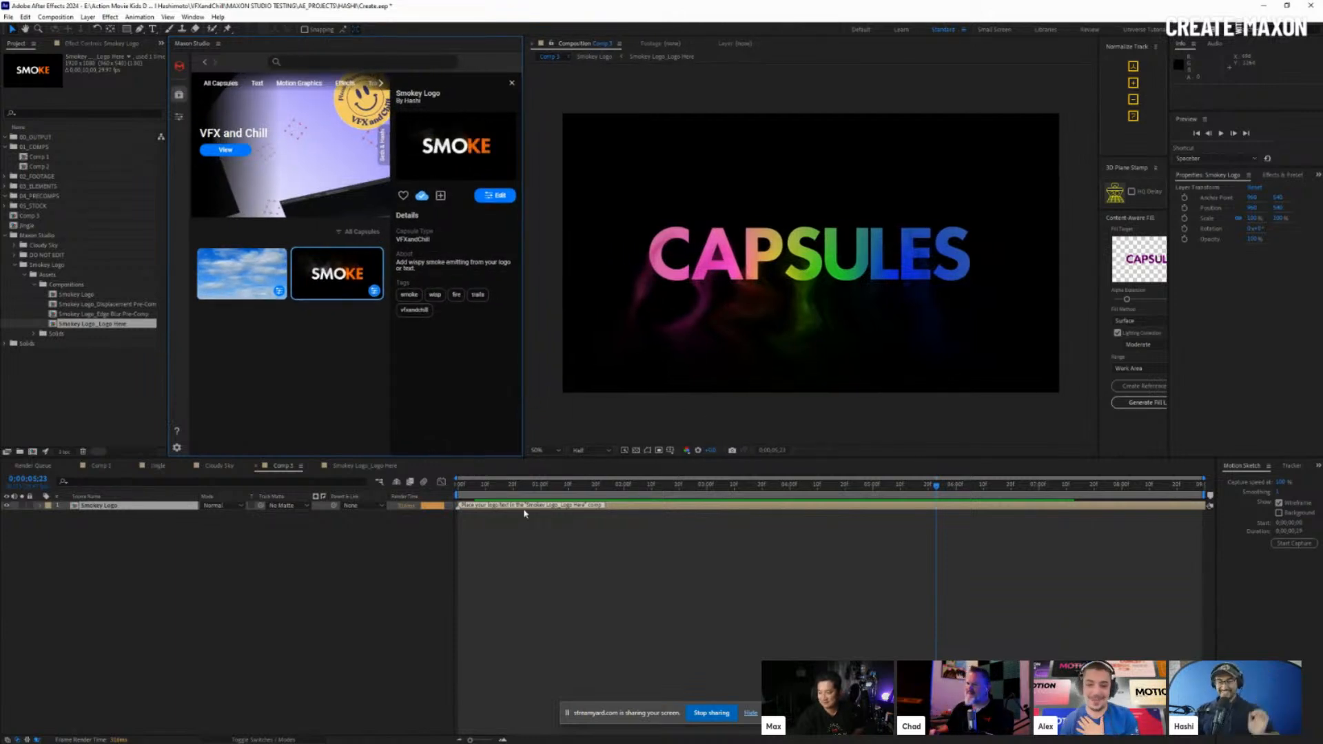
{"action": "left_click_drag", "start_coordinate": [518, 490], "coordinate": [673, 522]}
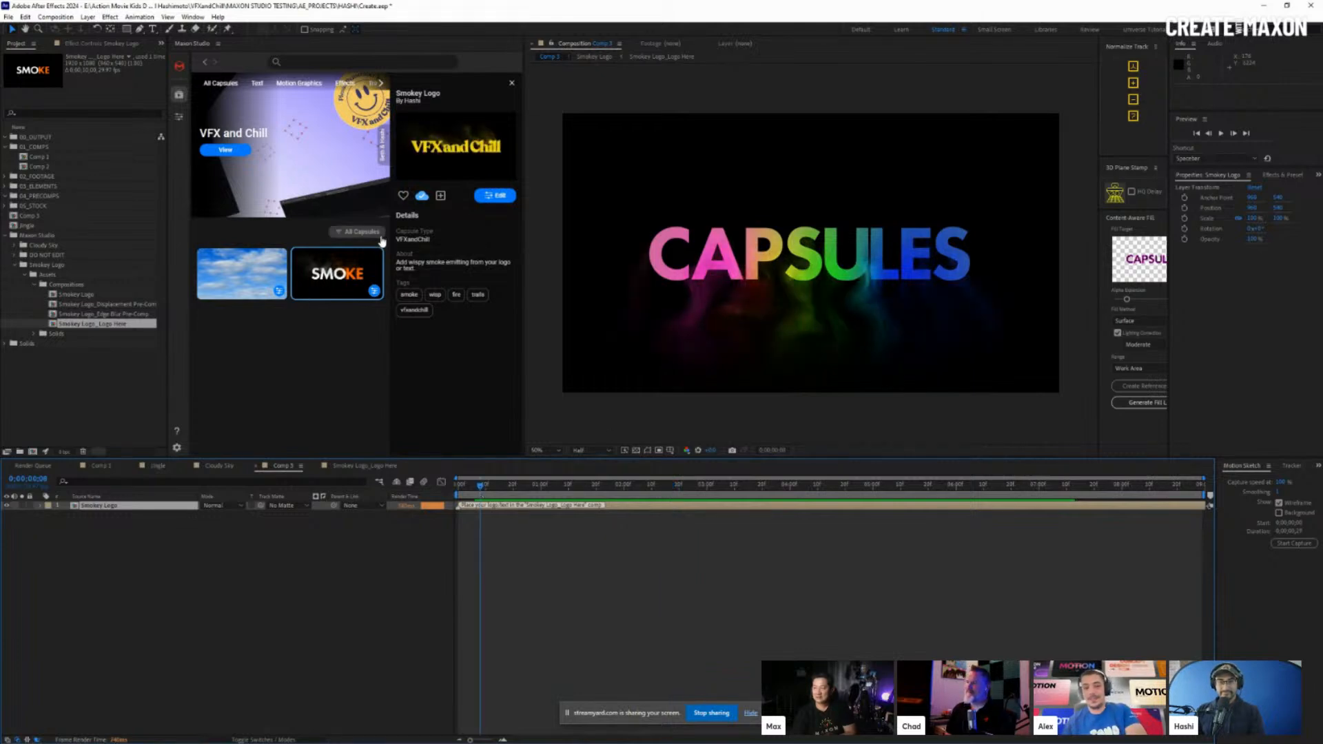
Examine the library's capsule categories and the All Capsules collection, and return to the applied Smokey Logo capsule's controls
{"action": "left_click", "coordinate": [381, 83]}
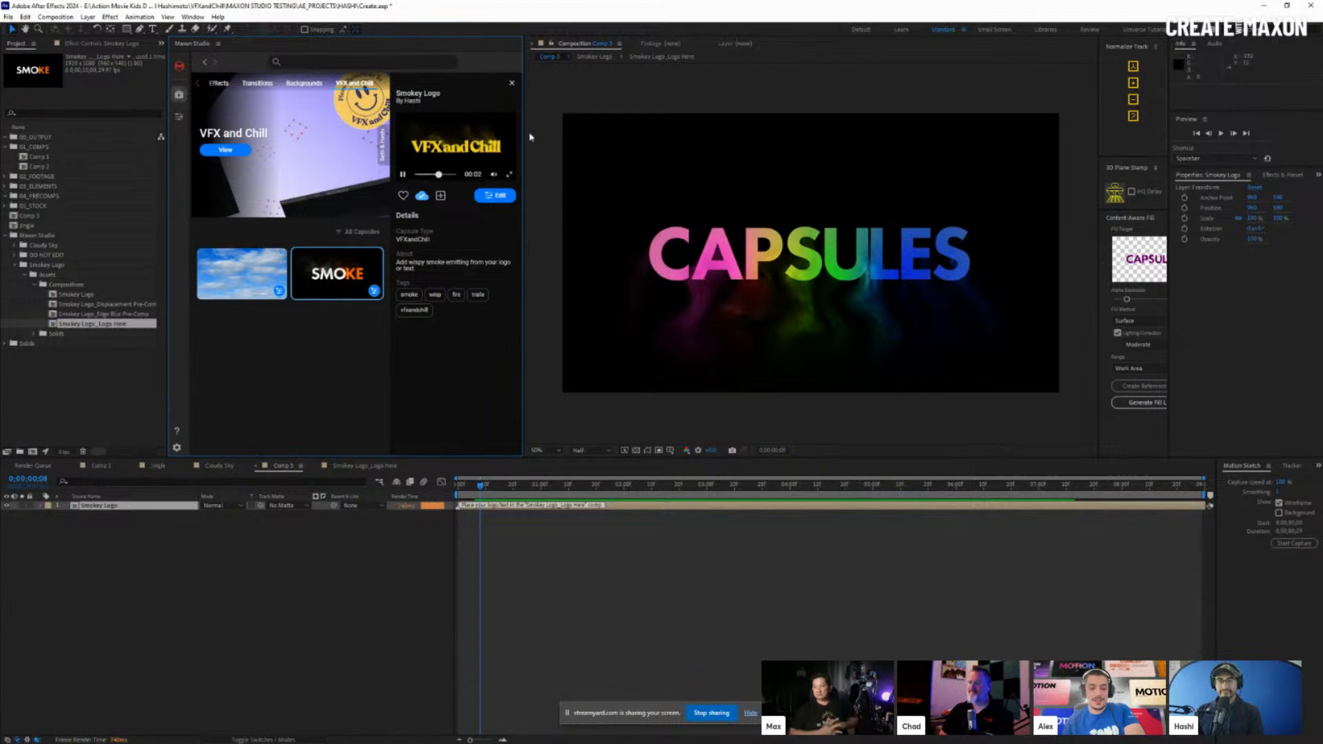
{"action": "left_click_drag", "start_coordinate": [522, 137], "coordinate": [597, 140]}
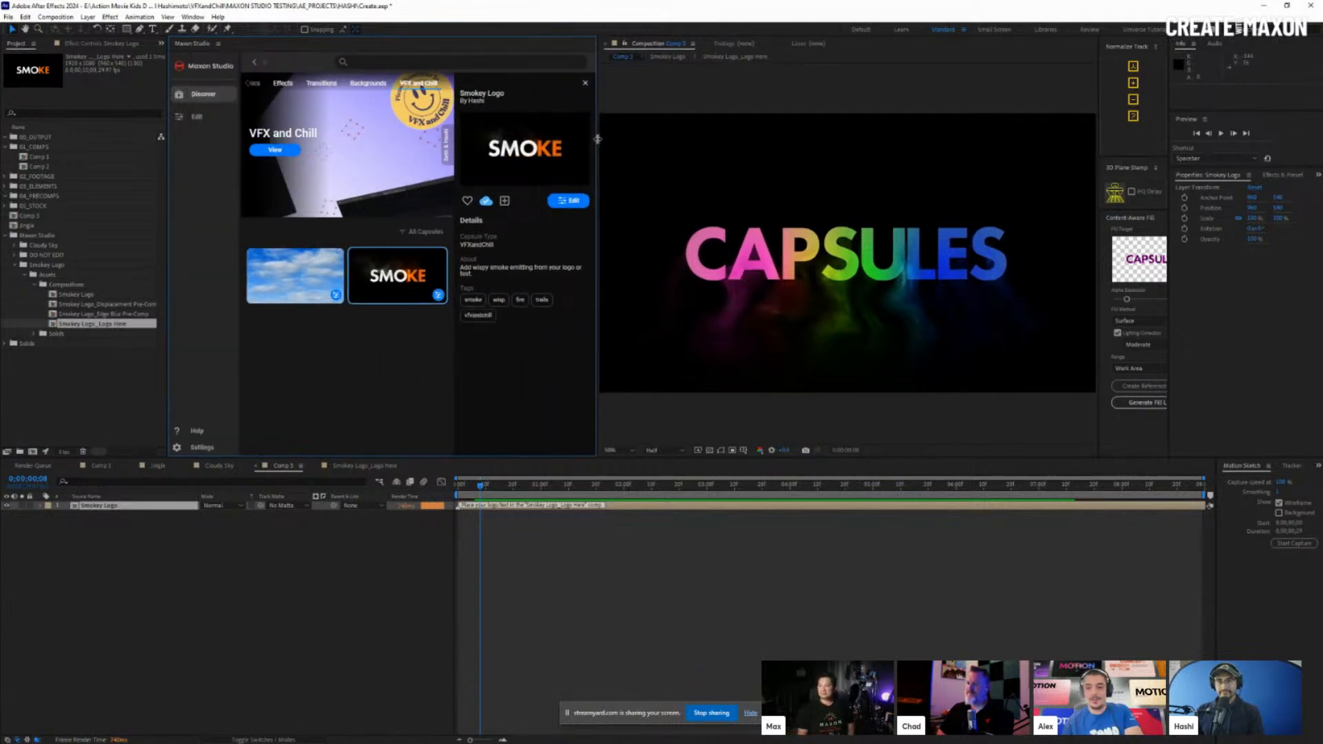
{"action": "left_click", "coordinate": [196, 117]}
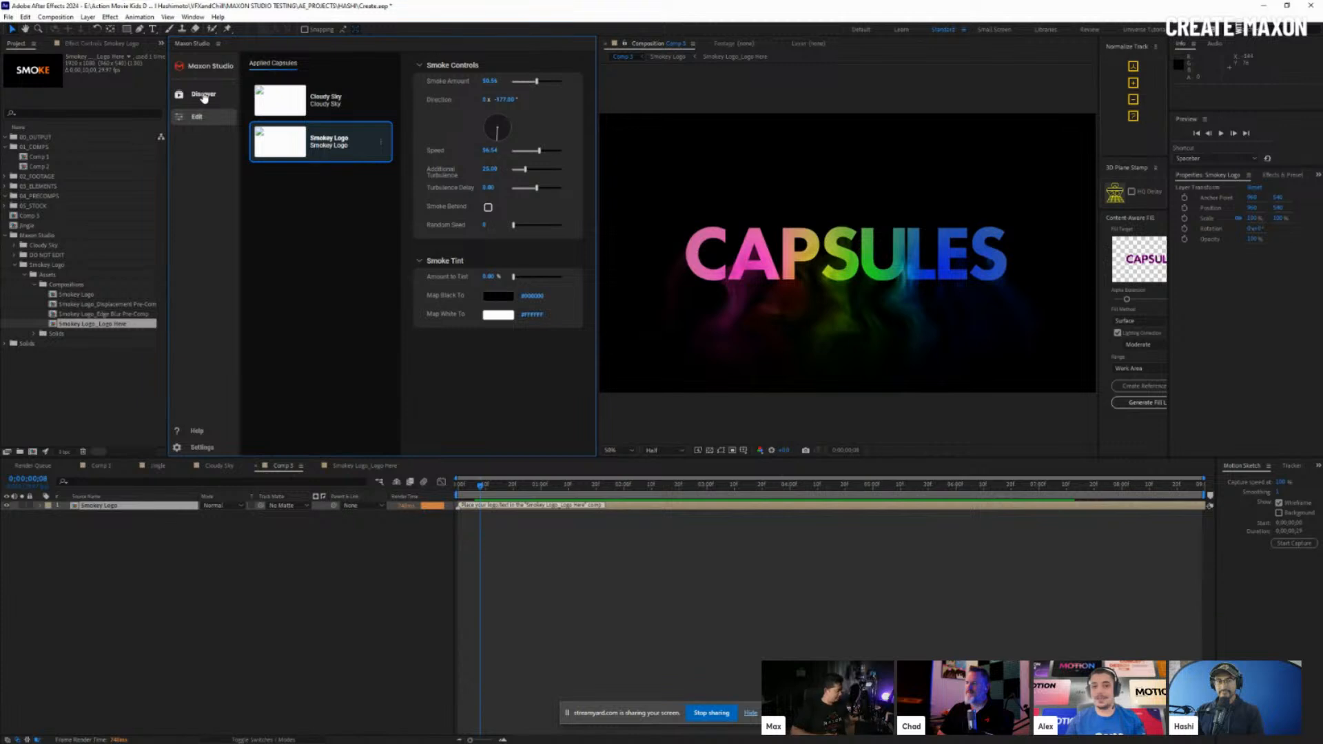
{"action": "left_click", "coordinate": [203, 95]}
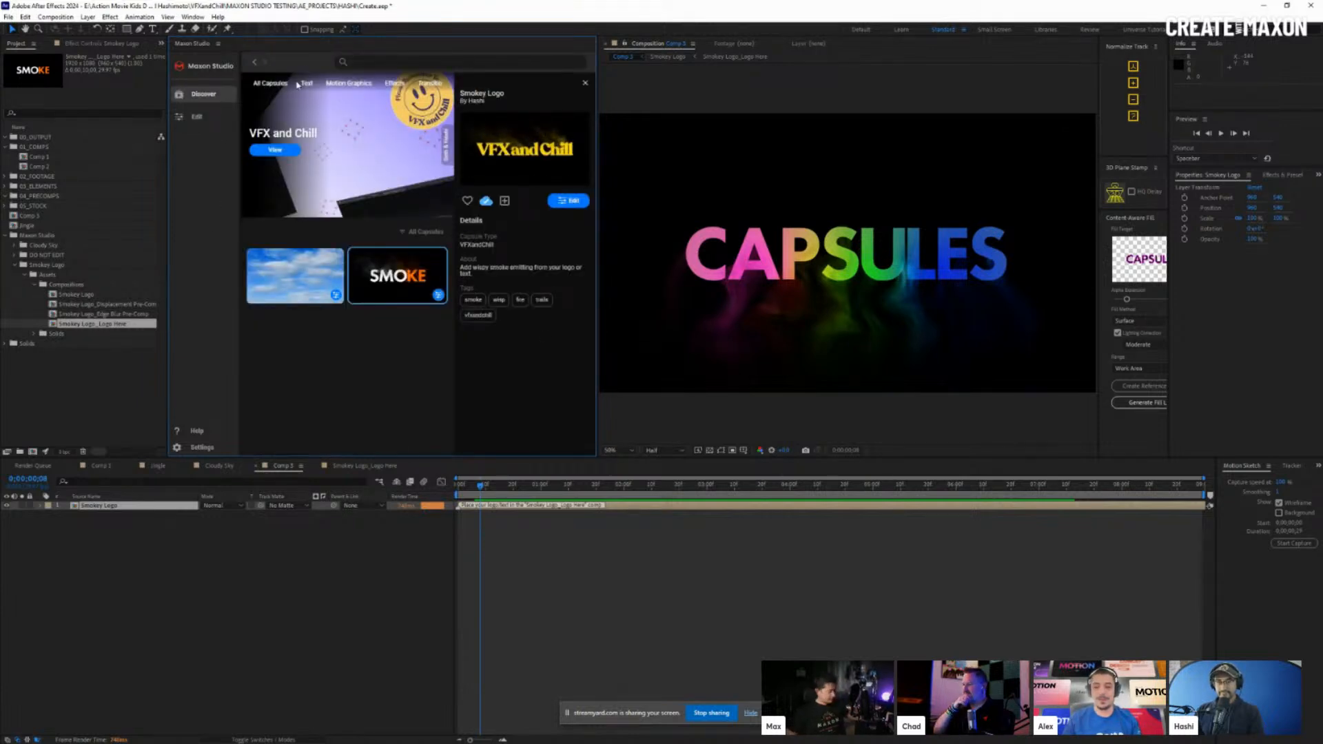
{"action": "left_click", "coordinate": [266, 85]}
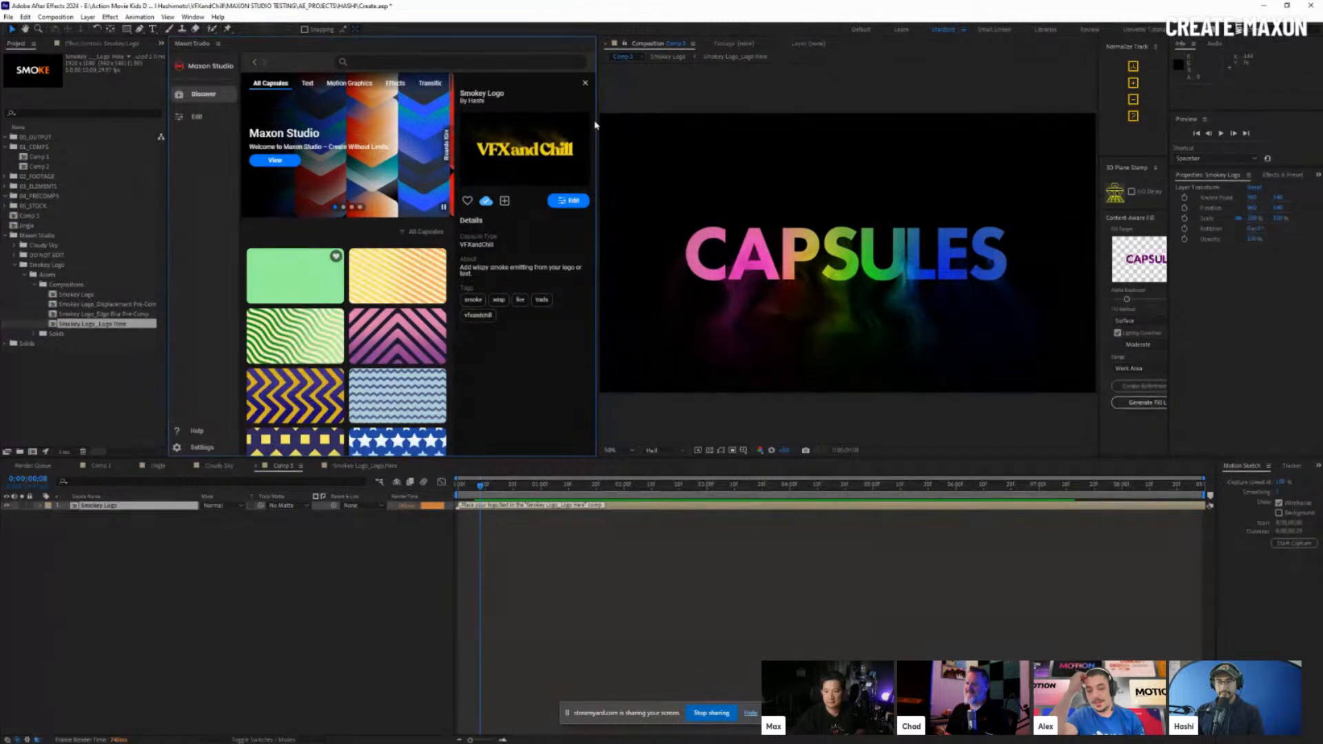
{"action": "left_click", "coordinate": [201, 117]}
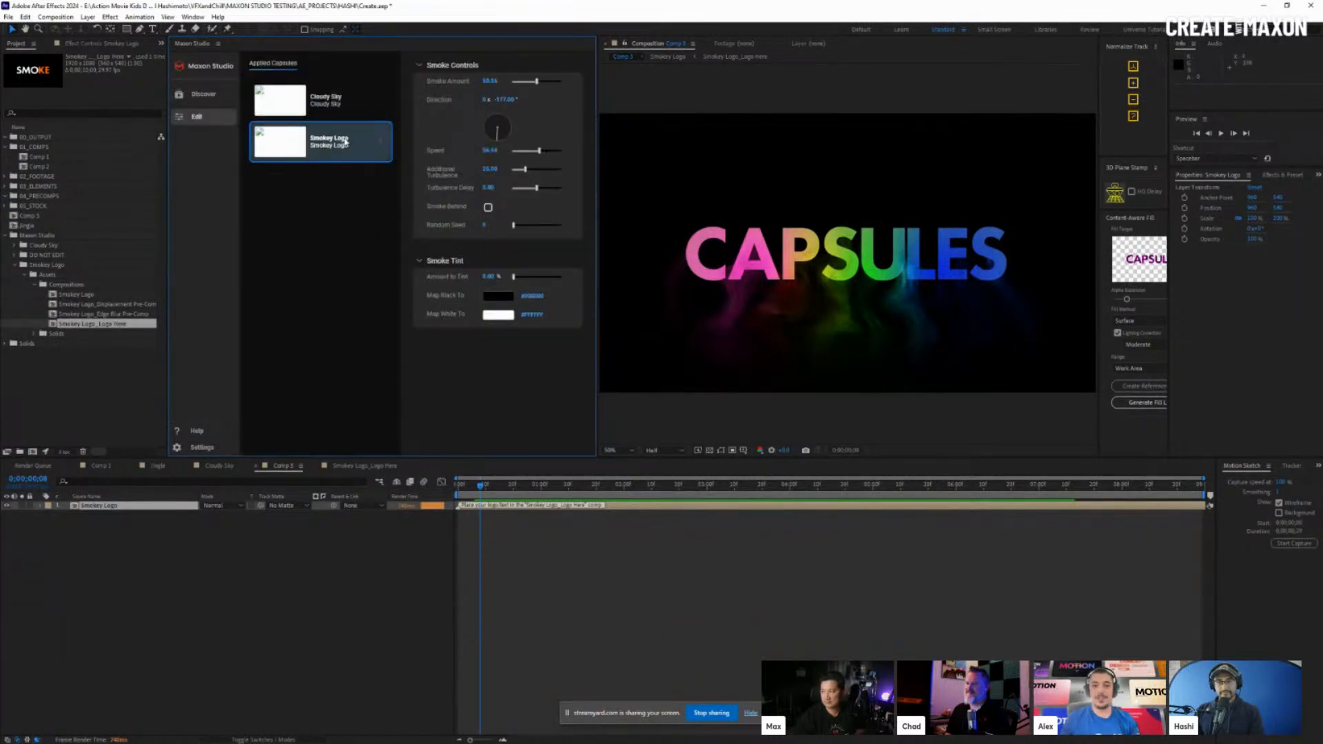
Point the Smokey Logo's smoke Direction to about -46°, view Comp 3 at 0:00:01:13 and return to the capsule library
{"action": "left_click_drag", "start_coordinate": [495, 130], "coordinate": [495, 126]}
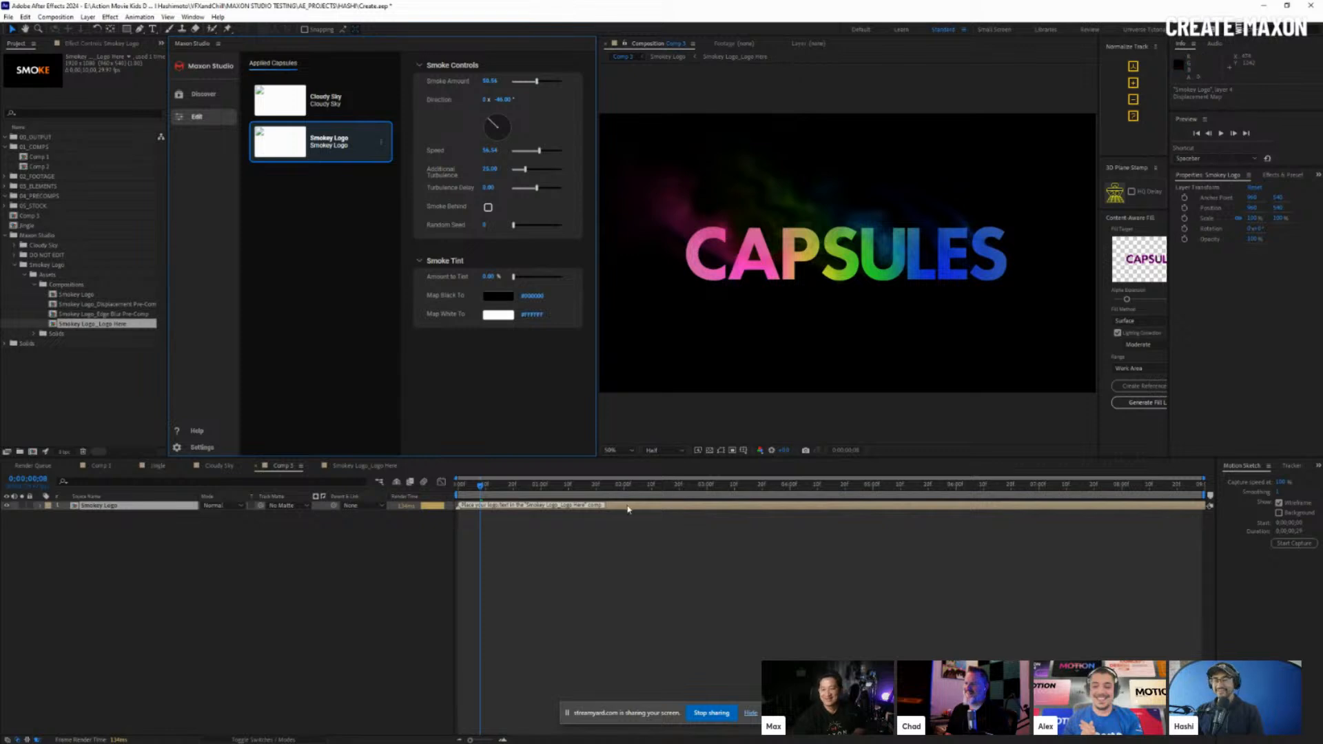
{"action": "left_click", "coordinate": [578, 487]}
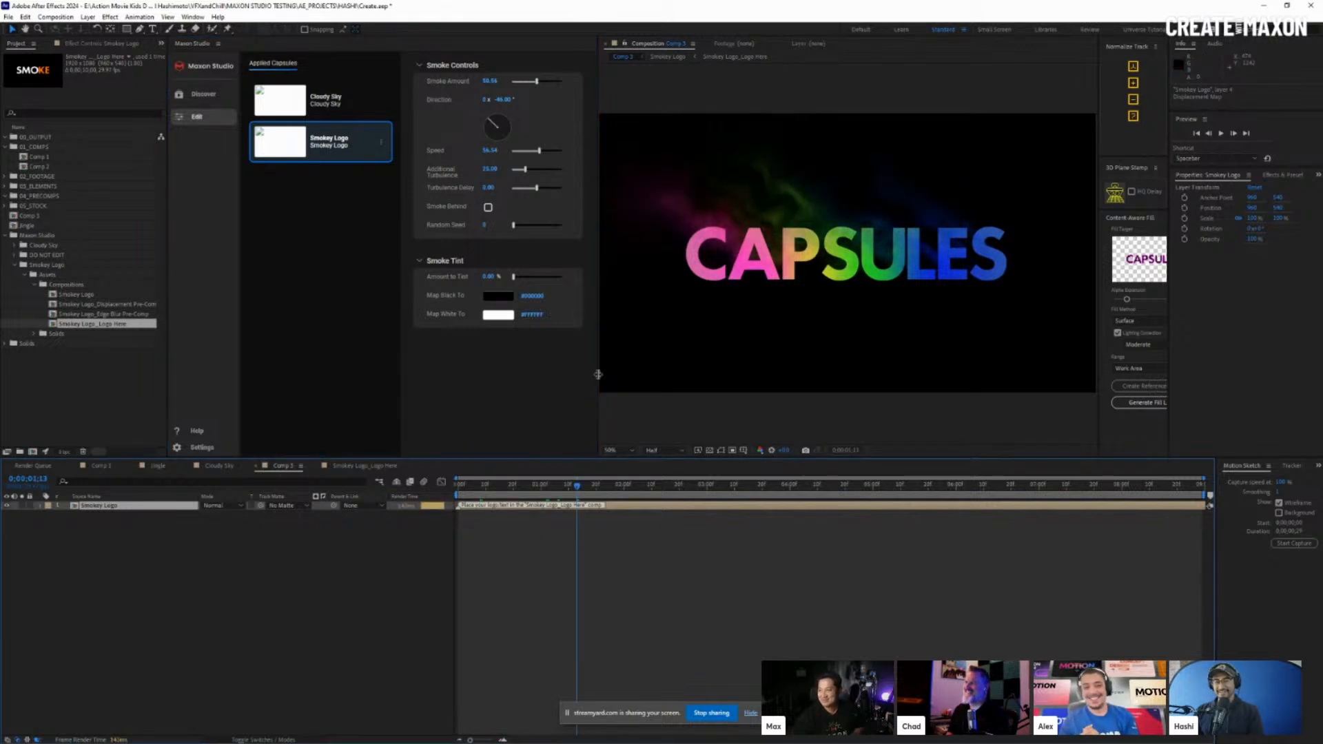
{"action": "mouse_move", "coordinate": [599, 375]}
{"action": "left_mouse_down"}
{"action": "mouse_move", "coordinate": [555, 373]}
{"action": "mouse_move", "coordinate": [614, 372]}
{"action": "left_mouse_up"}
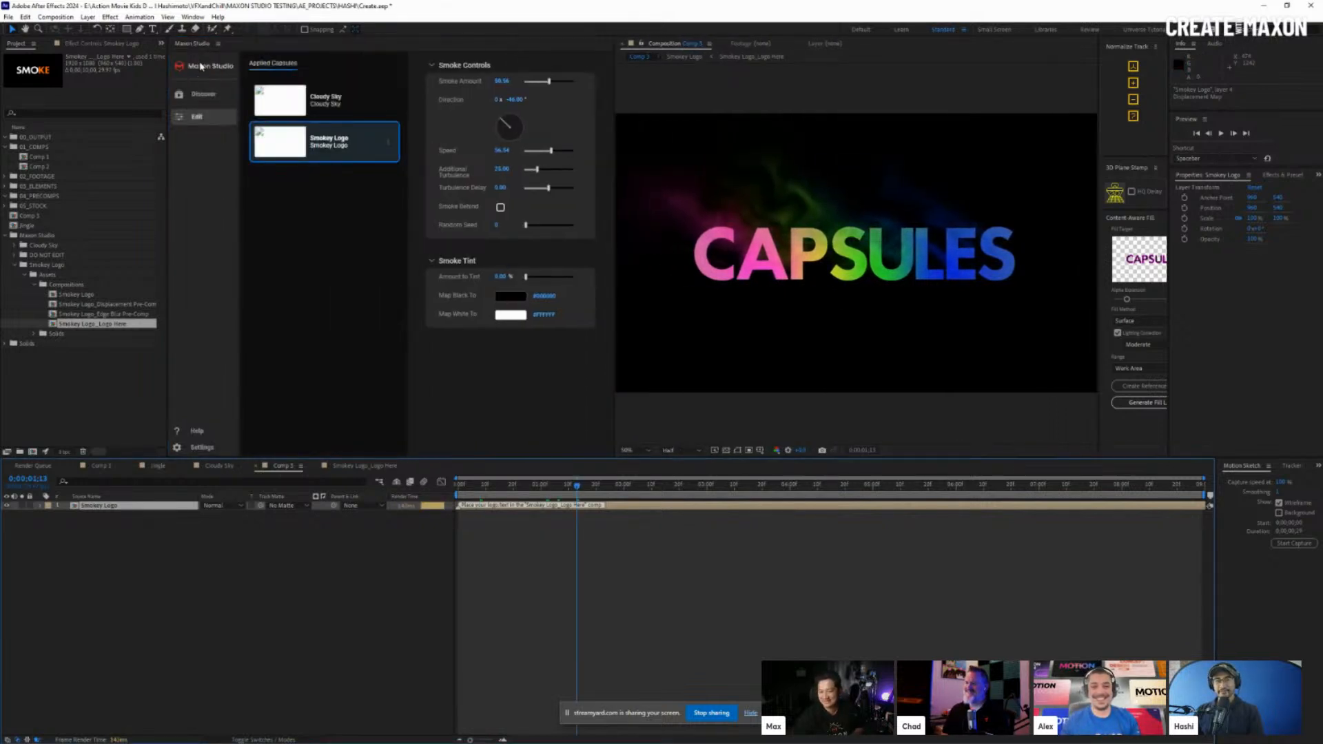
{"action": "left_click", "coordinate": [204, 95]}
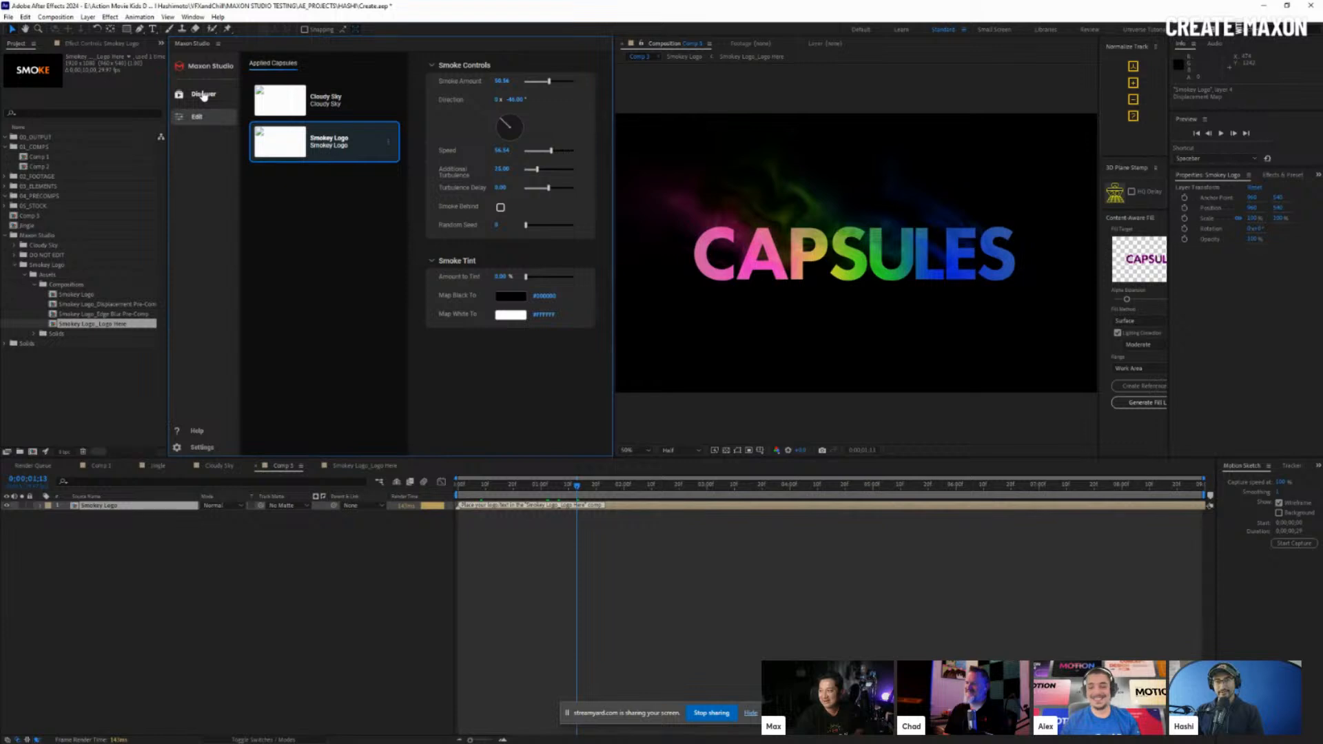
{"action": "left_click", "coordinate": [203, 94]}
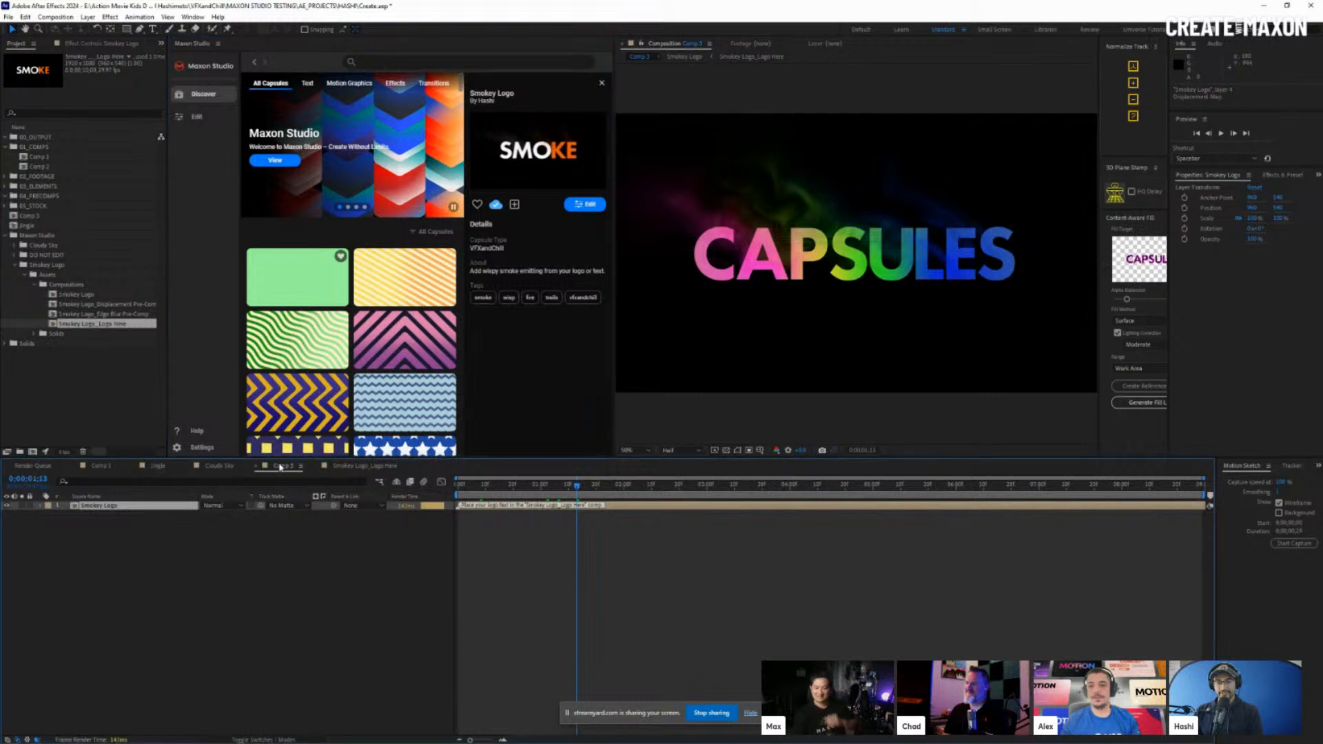
Open the Smokey Logo precomp from Comp 3 and expand the effects list of its Smoke Generator layer
{"action": "double_click", "coordinate": [123, 506]}
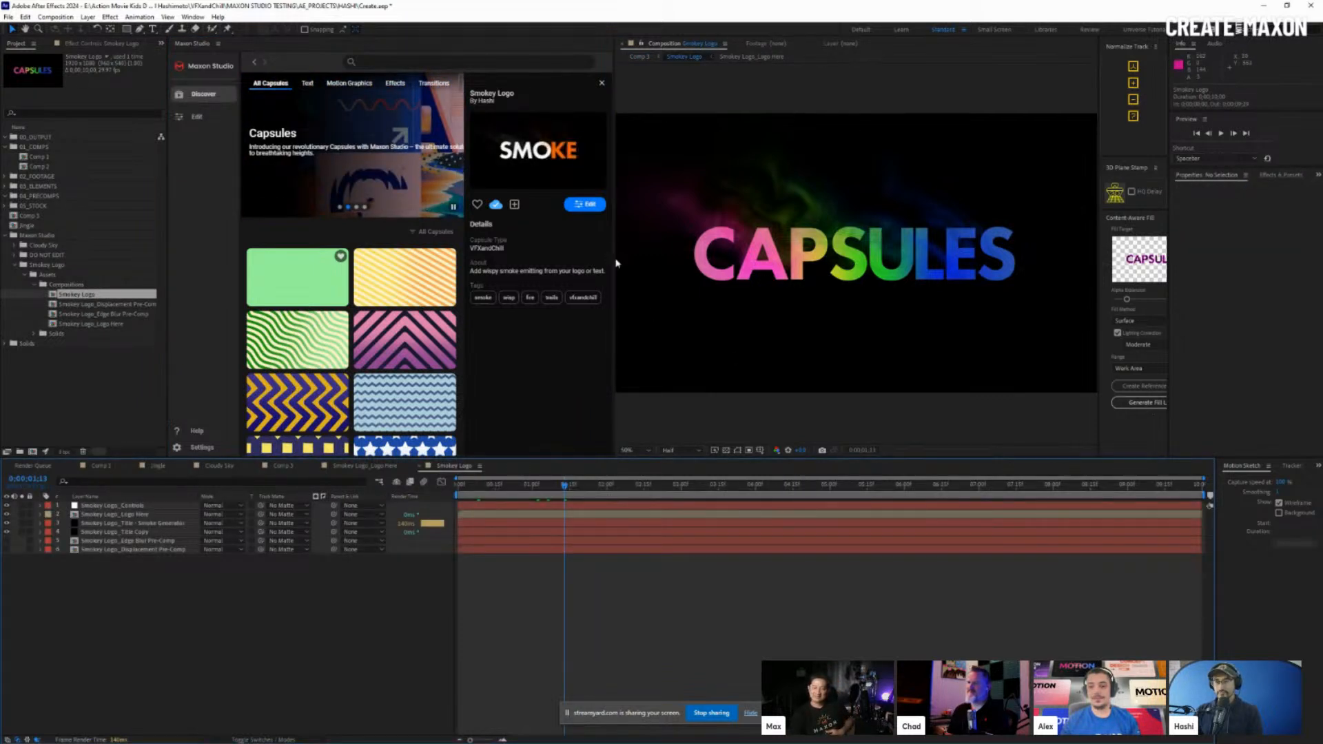
{"action": "left_click_drag", "start_coordinate": [613, 261], "coordinate": [541, 260]}
{"action": "left_click", "coordinate": [110, 505]}
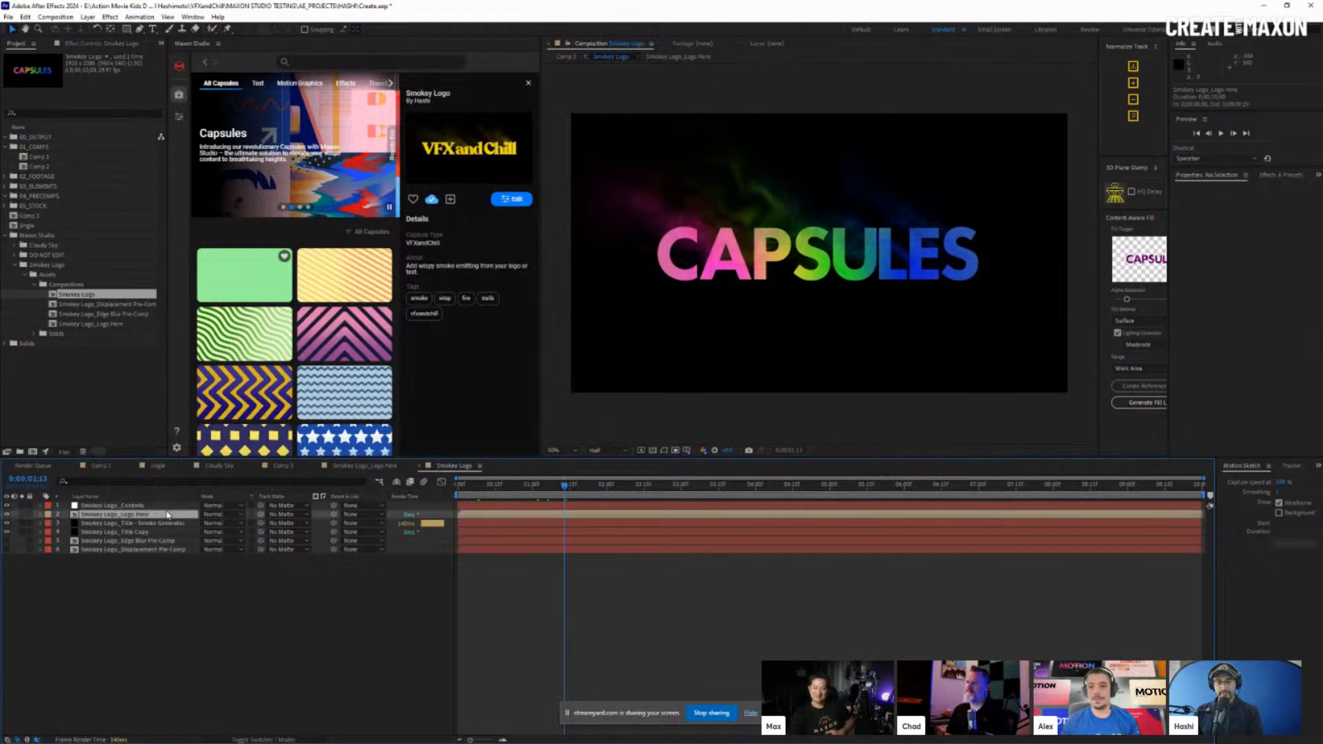
{"action": "left_click", "coordinate": [811, 265]}
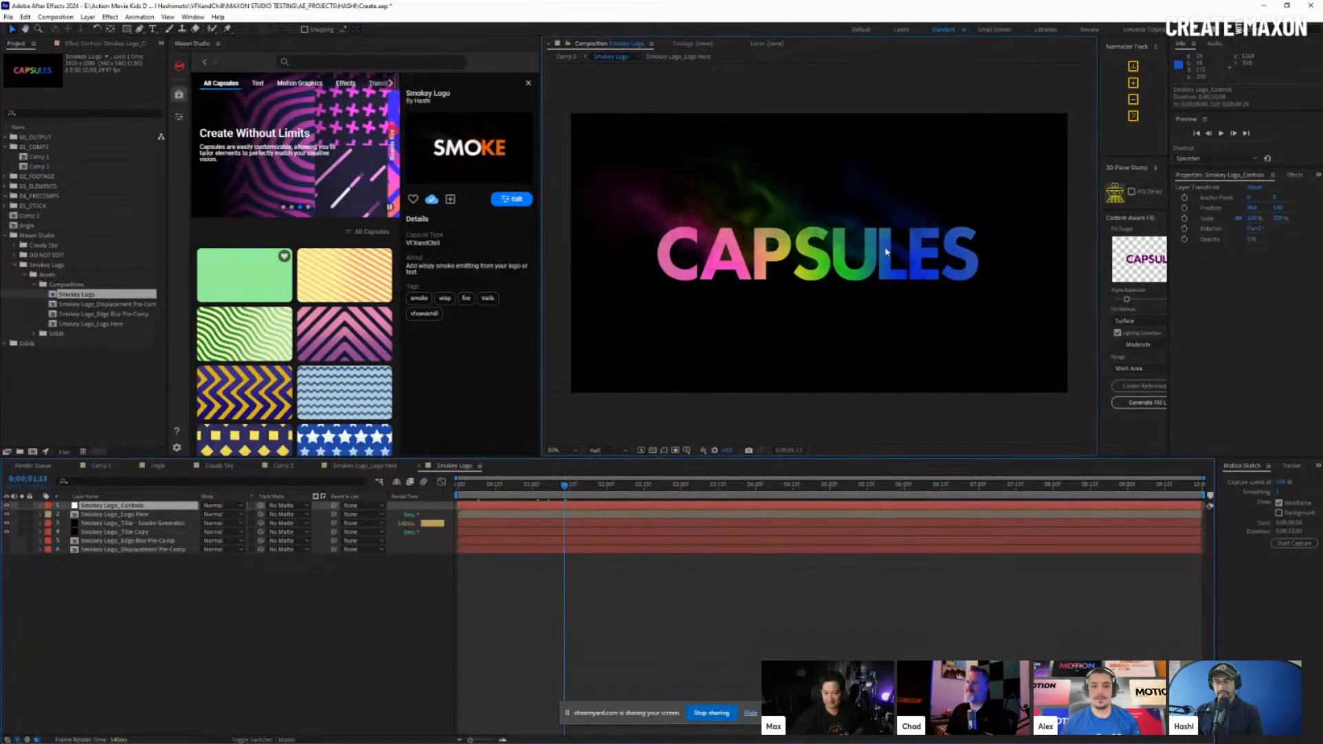
{"action": "left_click", "coordinate": [40, 532]}
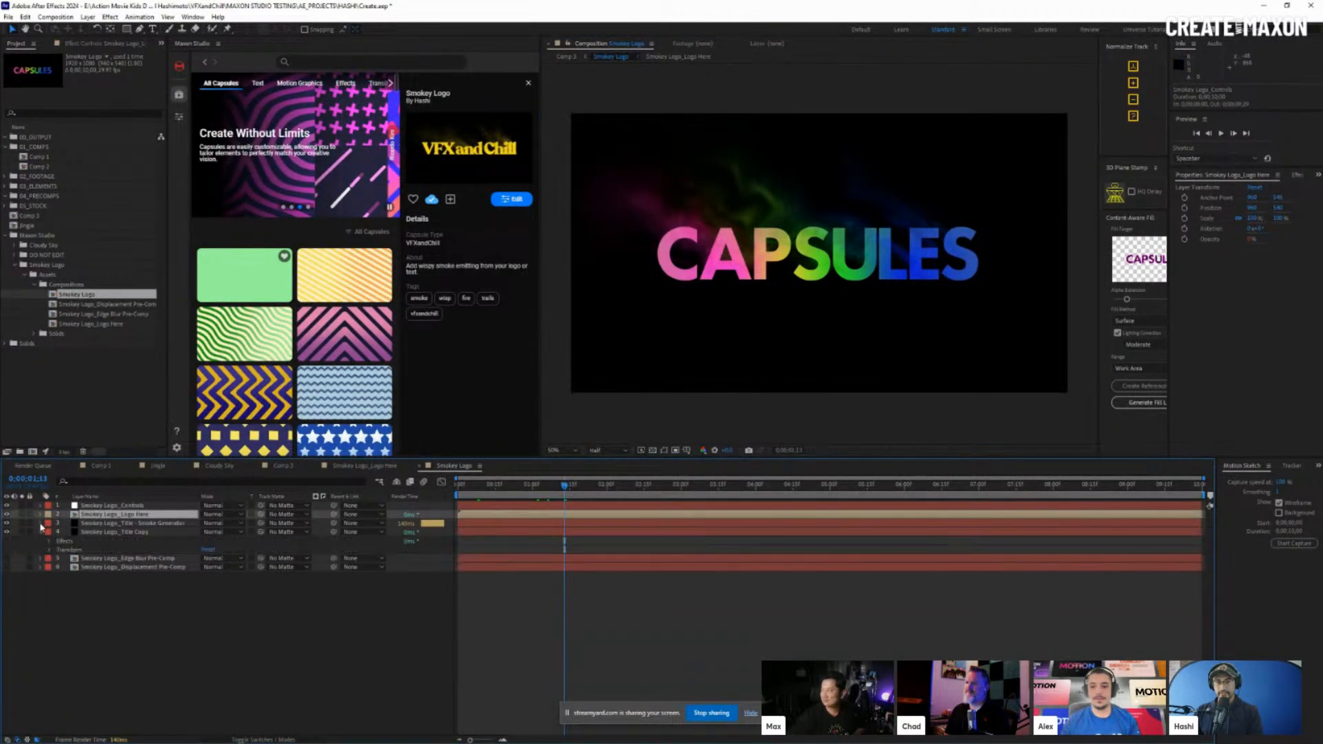
{"action": "left_click", "coordinate": [40, 523]}
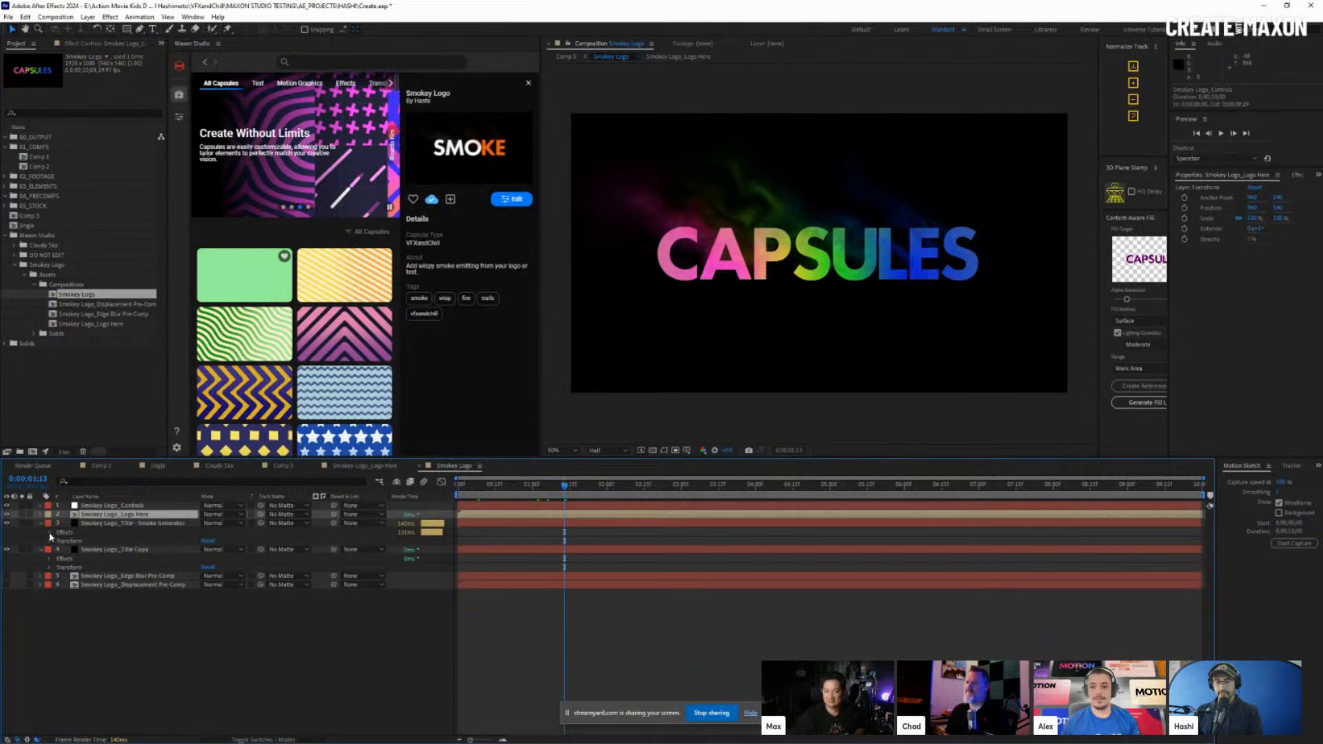
{"action": "left_click", "coordinate": [49, 532]}
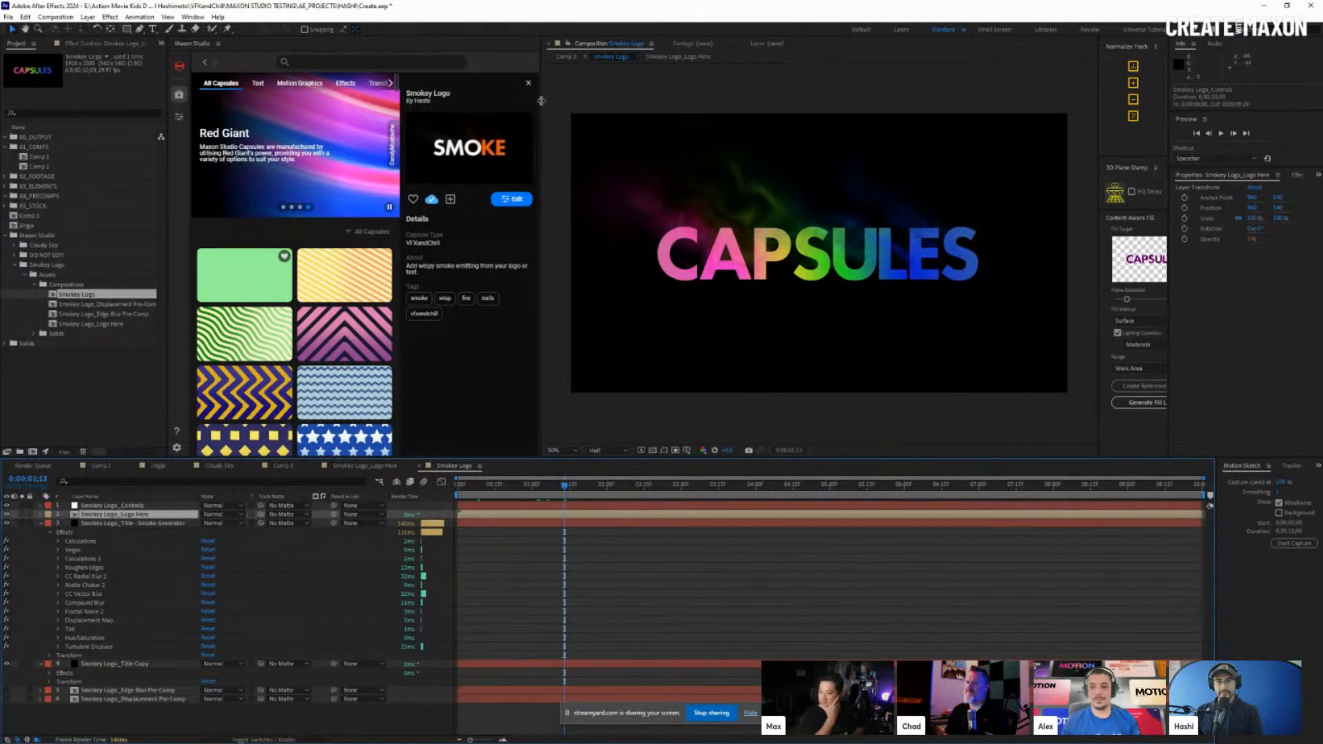
Return to Comp 3 and widen the Maxon Studio panel
{"action": "left_click_drag", "start_coordinate": [541, 102], "coordinate": [611, 113]}
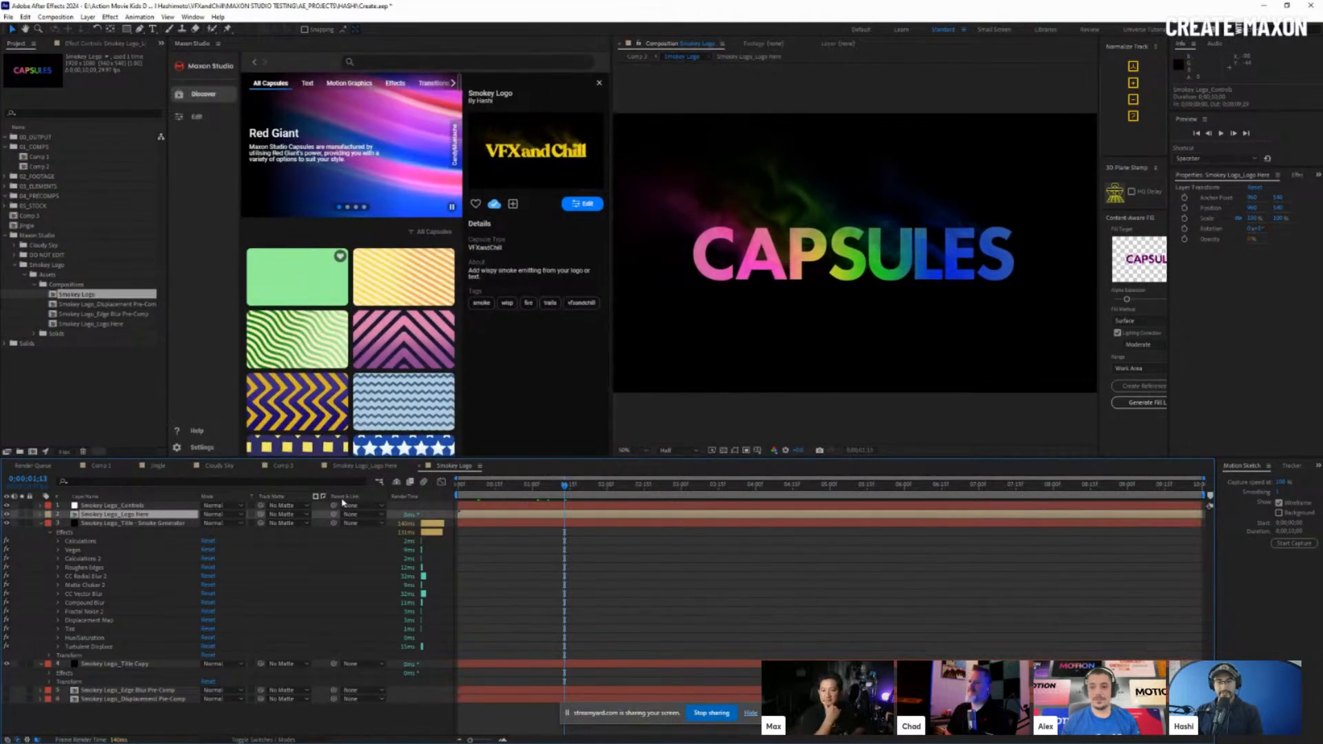
{"action": "left_click", "coordinate": [363, 468]}
{"action": "left_click", "coordinate": [294, 466]}
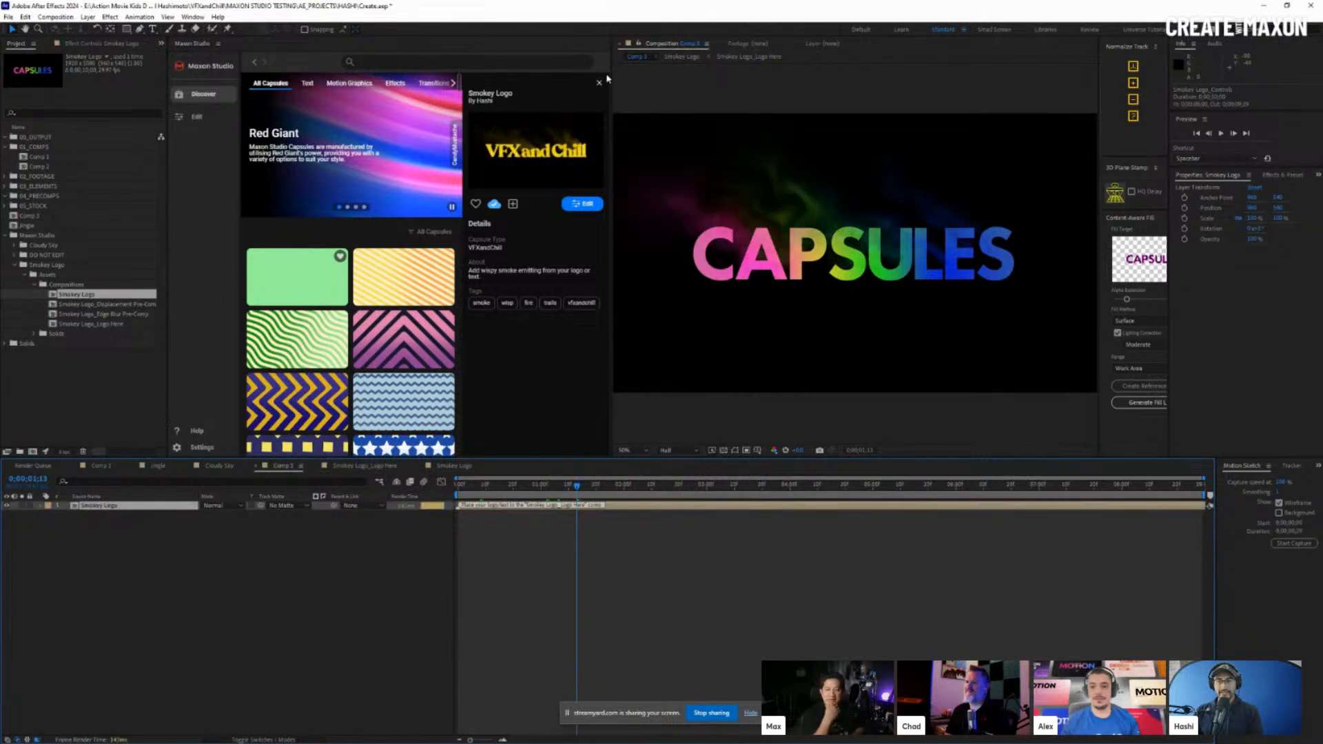
{"action": "left_click_drag", "start_coordinate": [609, 77], "coordinate": [640, 80]}
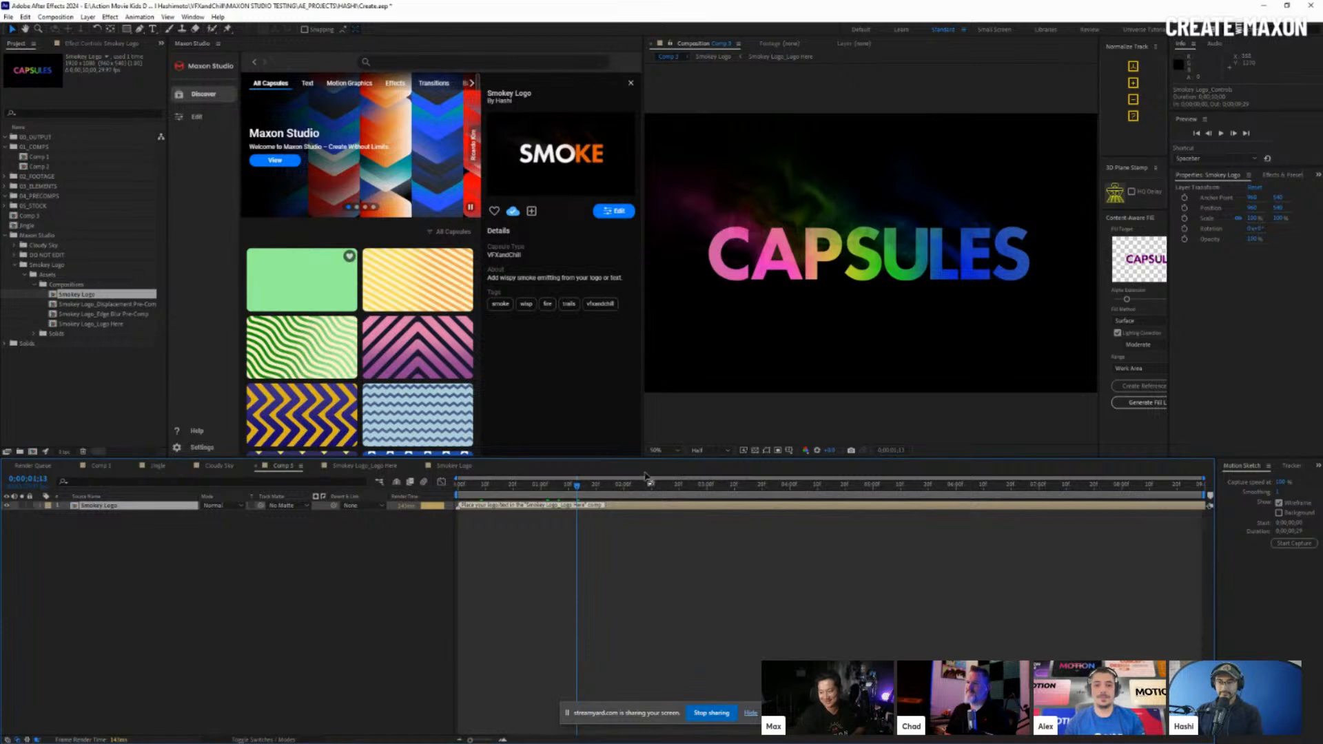
Open the Jingle composition, narrow the Maxon Studio panel and play the jingle back from its first frame
{"action": "left_click", "coordinate": [167, 469]}
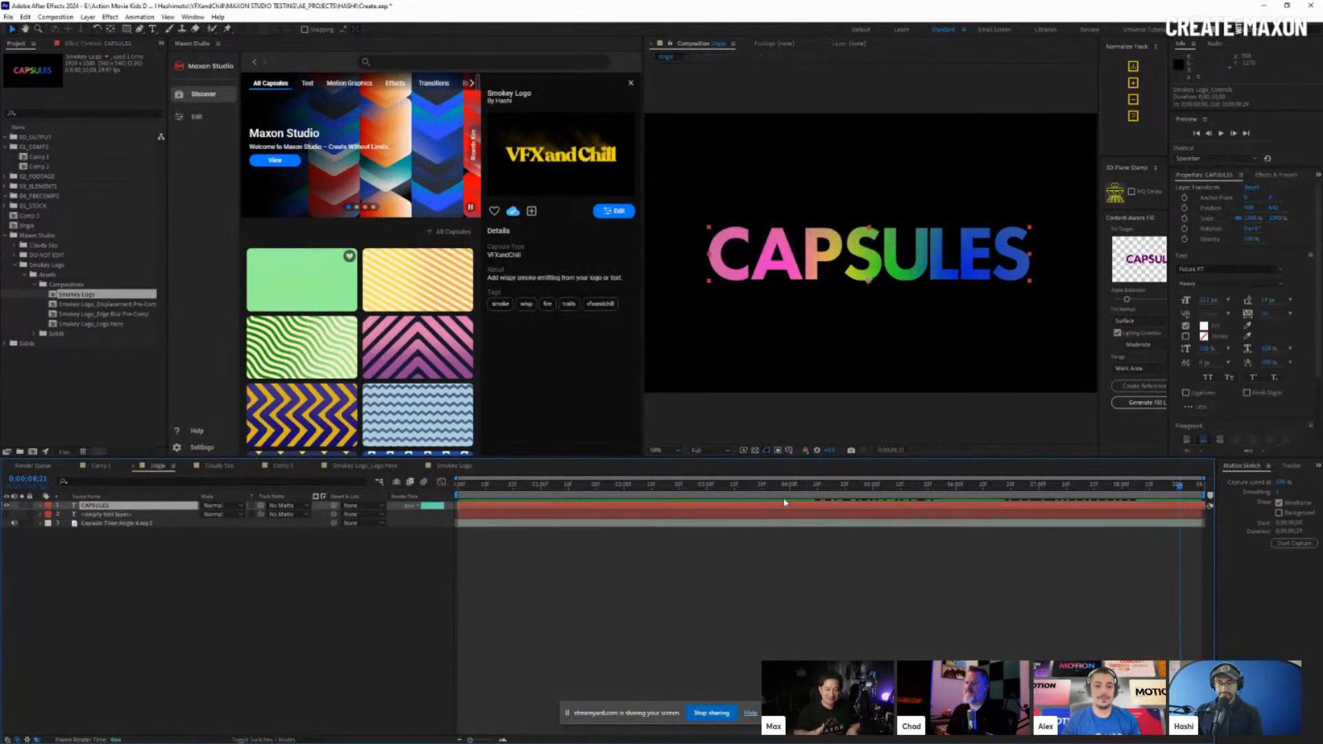
{"action": "left_click_drag", "start_coordinate": [643, 321], "coordinate": [484, 321]}
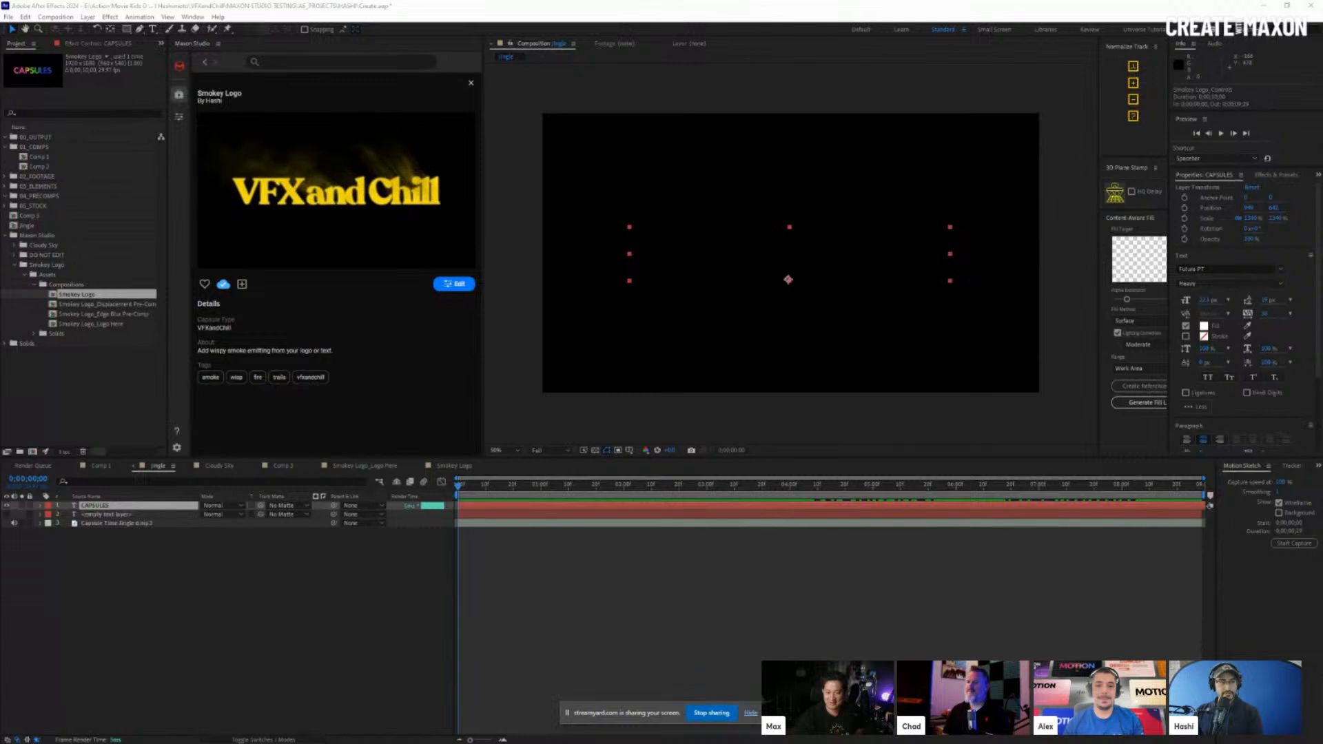
{"action": "left_click", "coordinate": [1223, 135]}
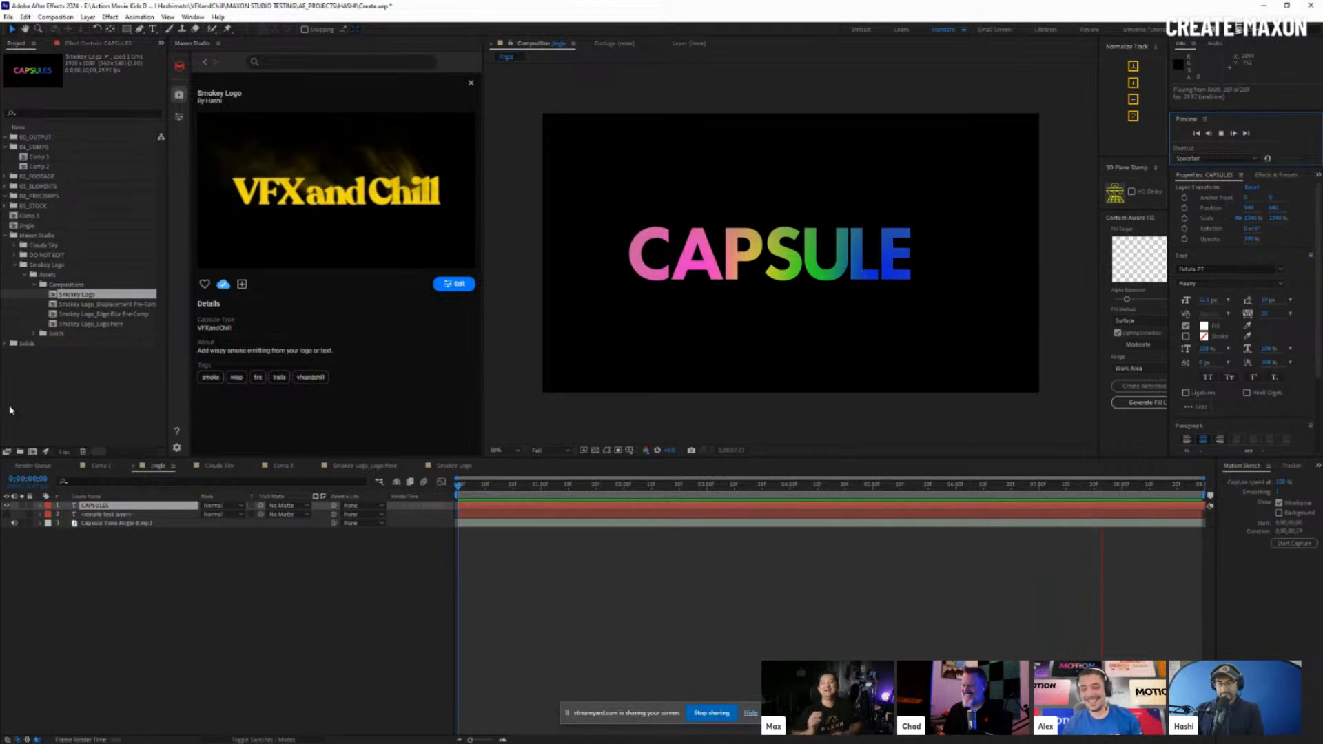
{"action": "key", "text": "space"}
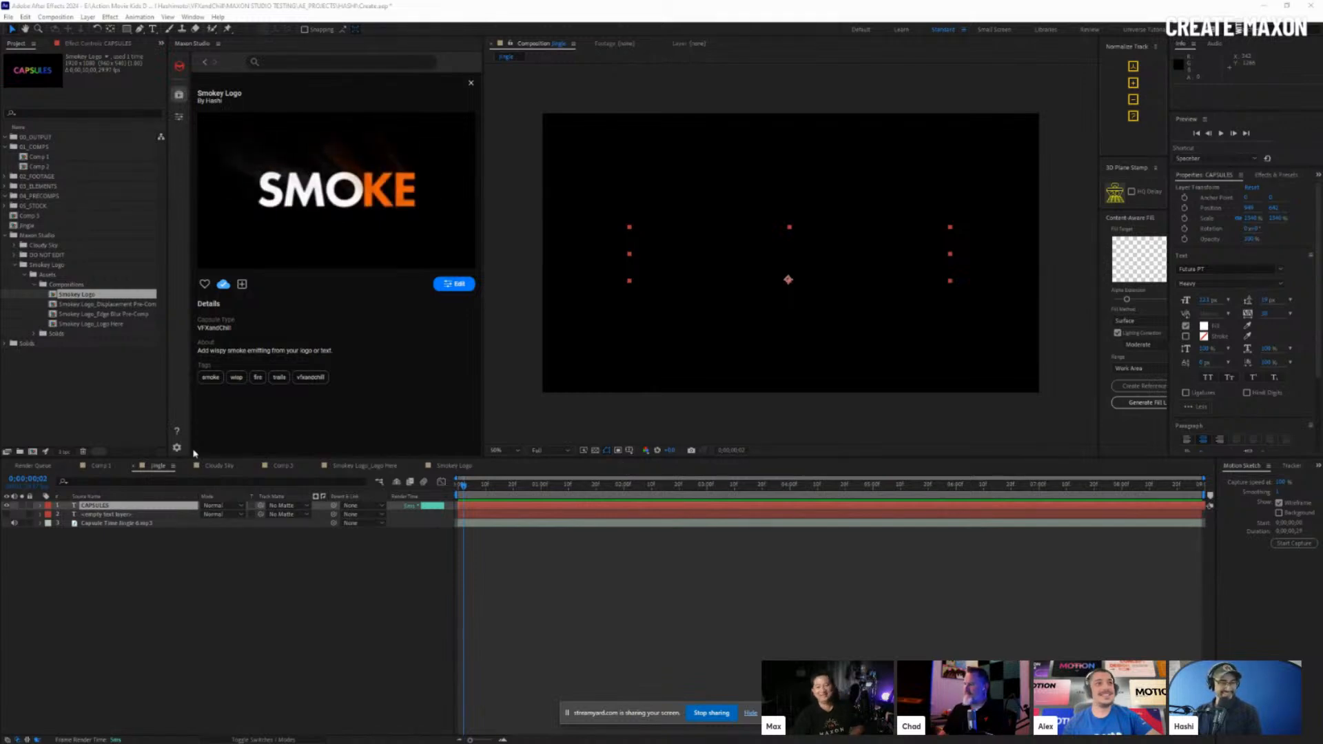
Deselect the CAPSULES layer and return to the All Capsules overview in a slightly wider Maxon Studio panel
{"action": "left_click", "coordinate": [824, 440]}
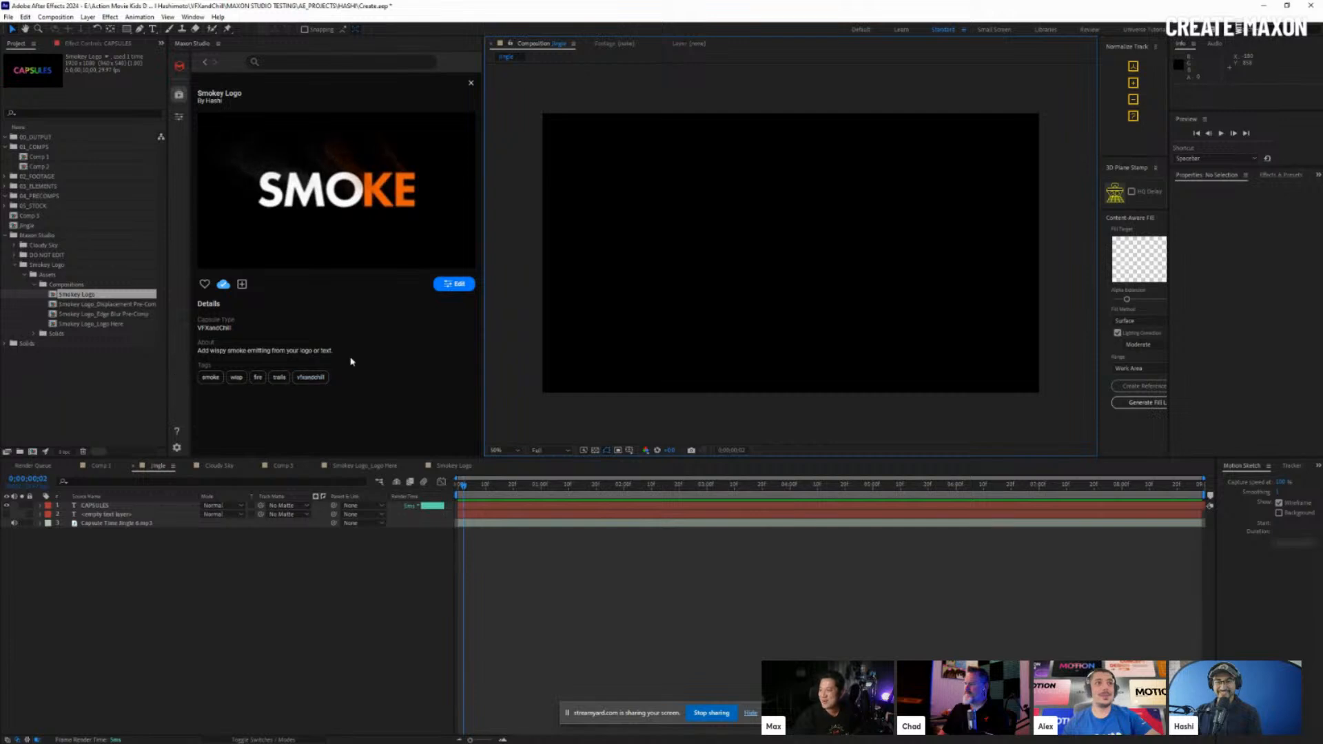
{"action": "left_click", "coordinate": [178, 96]}
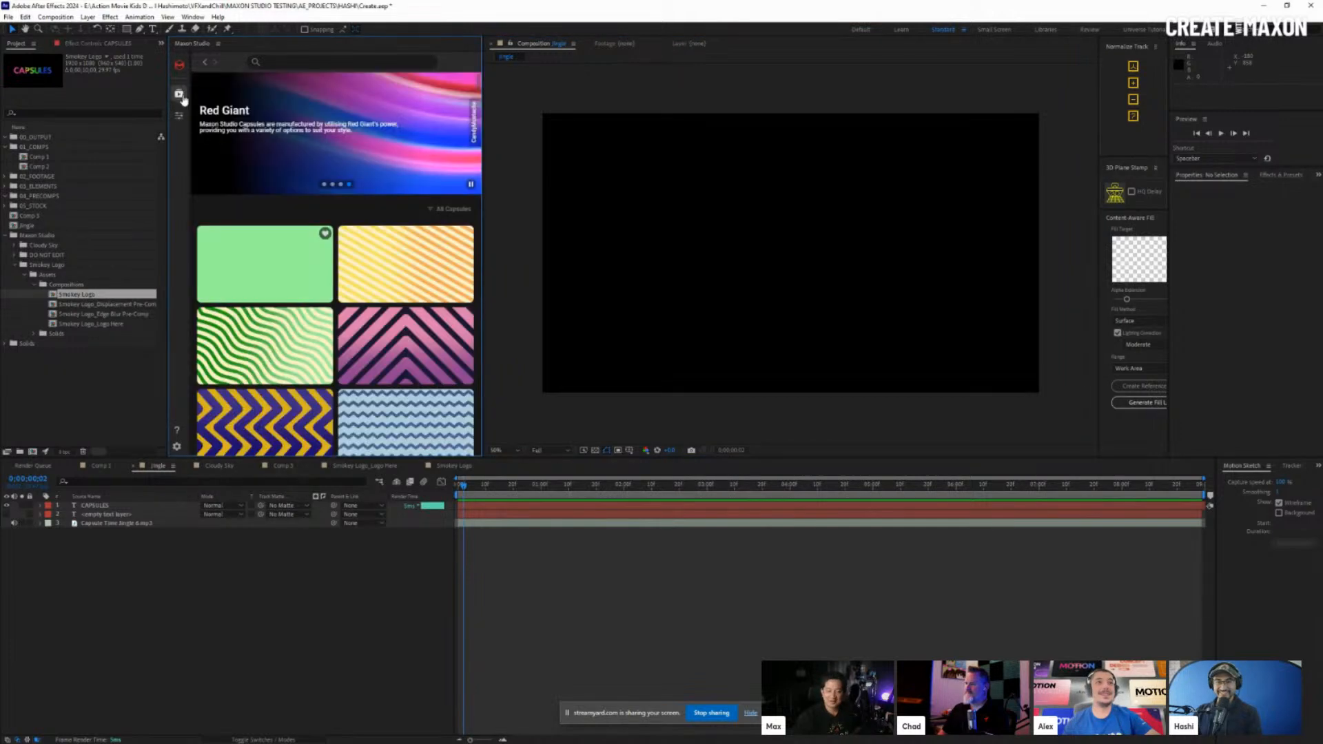
{"action": "left_click_drag", "start_coordinate": [484, 97], "coordinate": [530, 96]}
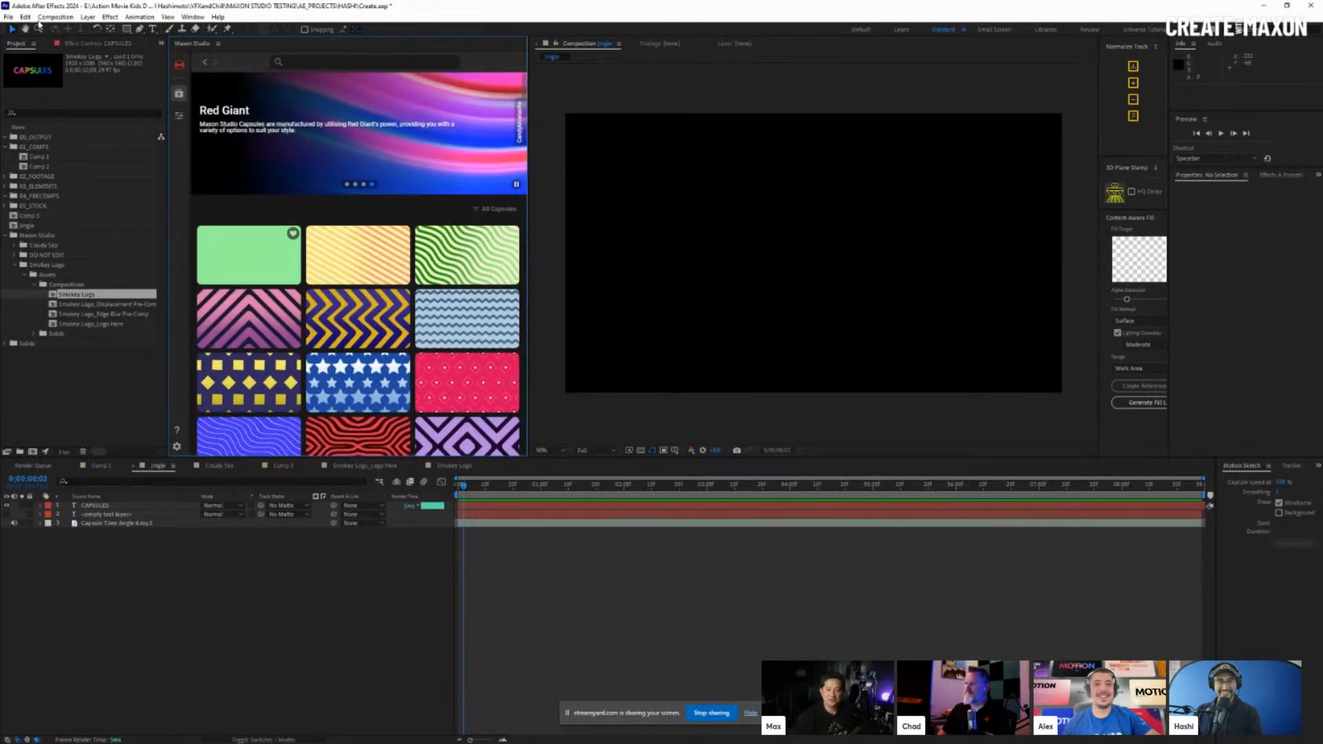
Open another recent project, closing Create.aep without saving its changes
{"action": "left_click", "coordinate": [9, 16]}
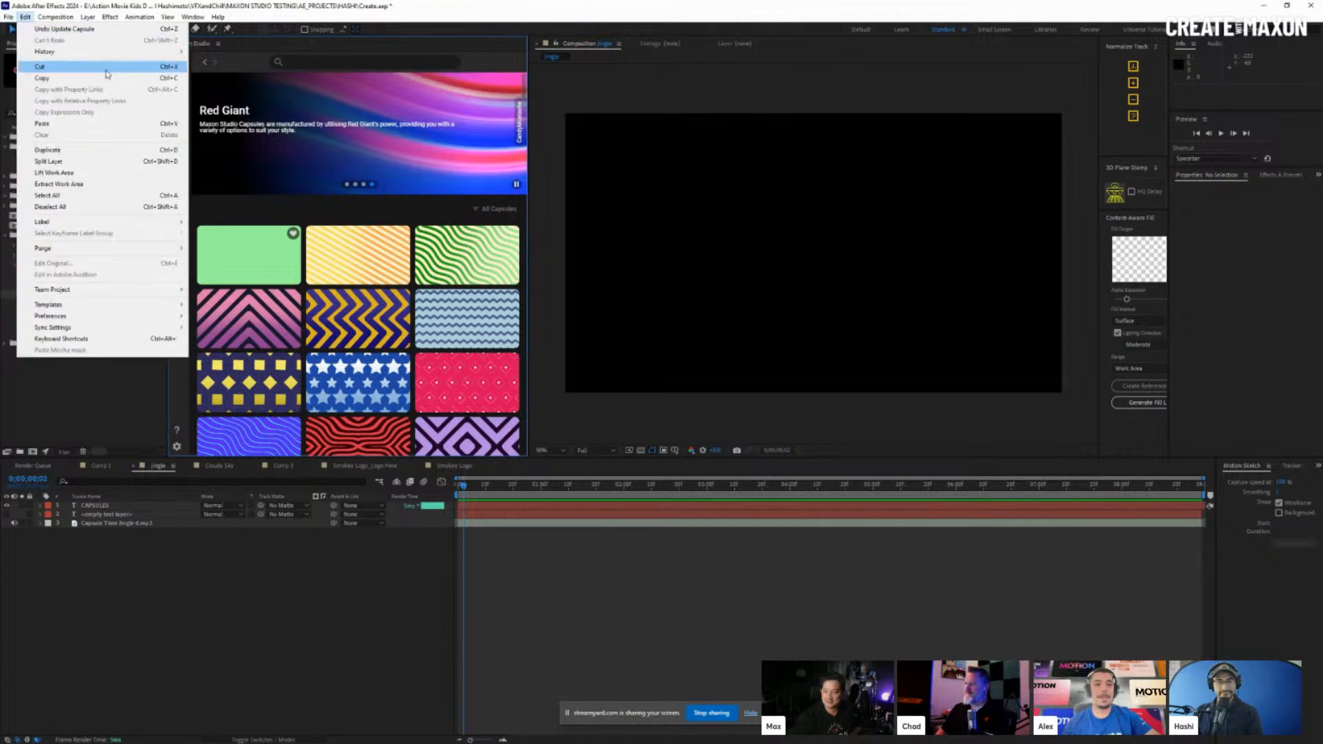
{"action": "mouse_move", "coordinate": [40, 63]}
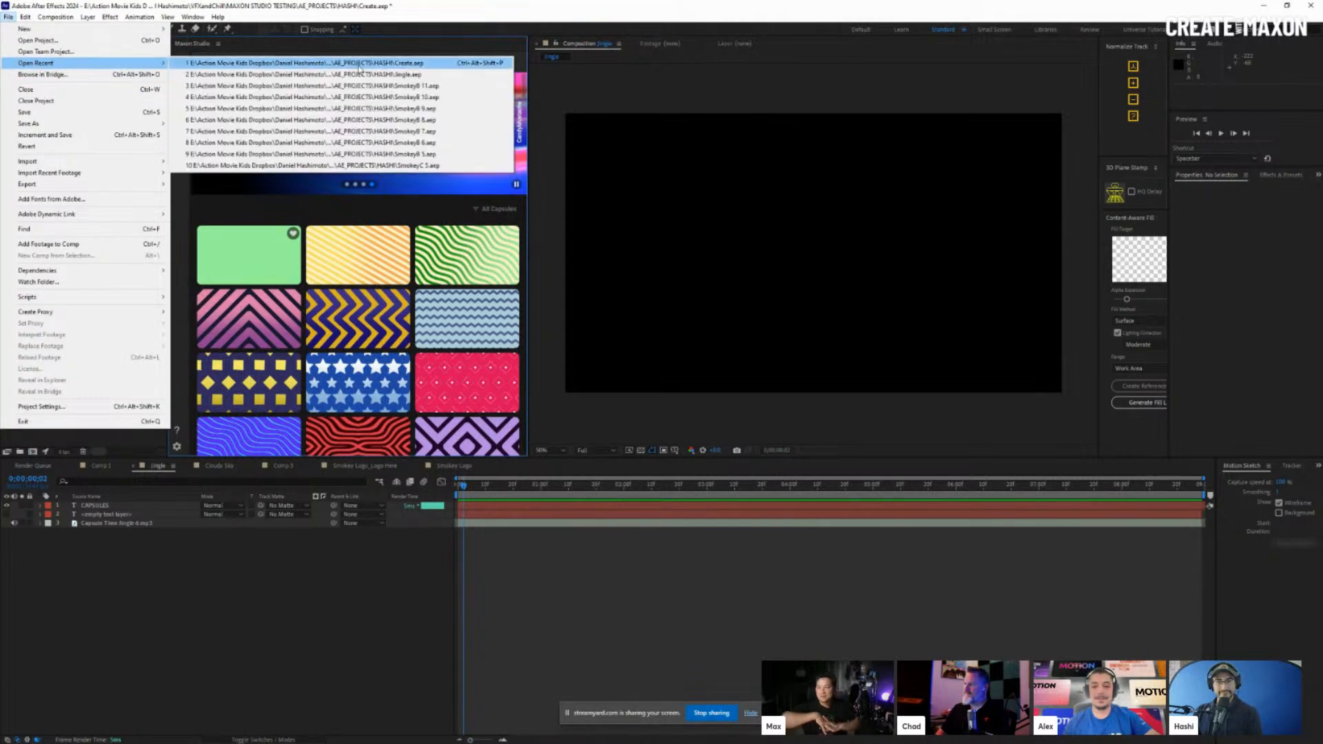
{"action": "left_click", "coordinate": [386, 89]}
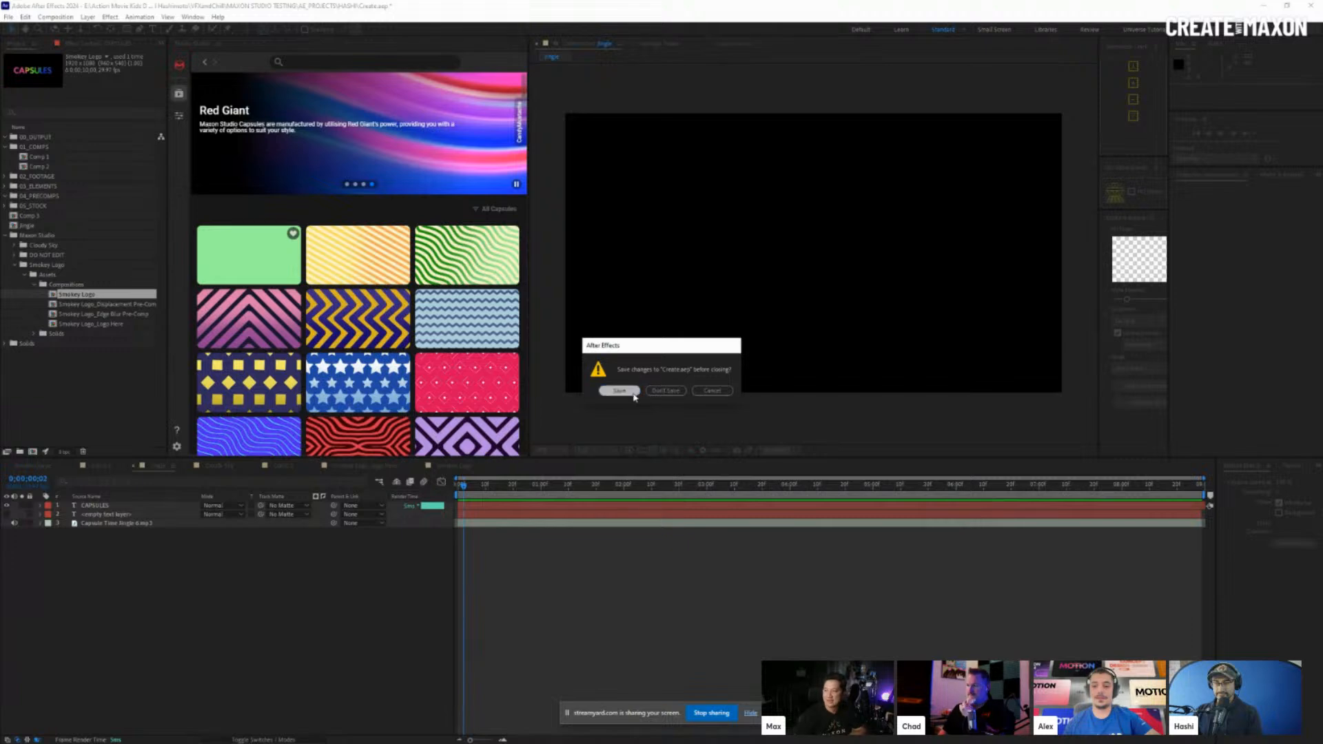
{"action": "left_click", "coordinate": [663, 391]}
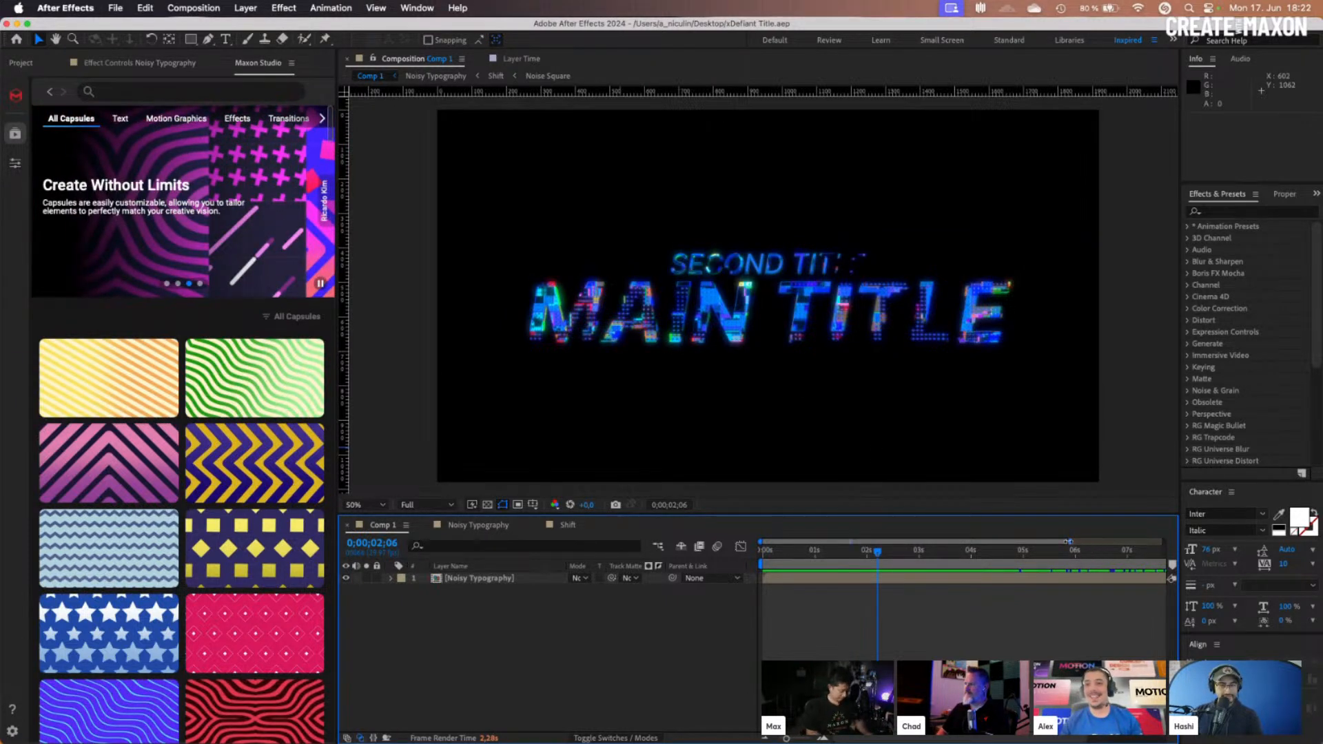
Show Comp 1's full 10-second timeline and scrub the Noisy Typography title animation from 0:00:01:02 to 0:00:04:08
{"action": "left_click_drag", "start_coordinate": [1070, 542], "coordinate": [1177, 538]}
{"action": "left_click_drag", "start_coordinate": [920, 549], "coordinate": [806, 569]}
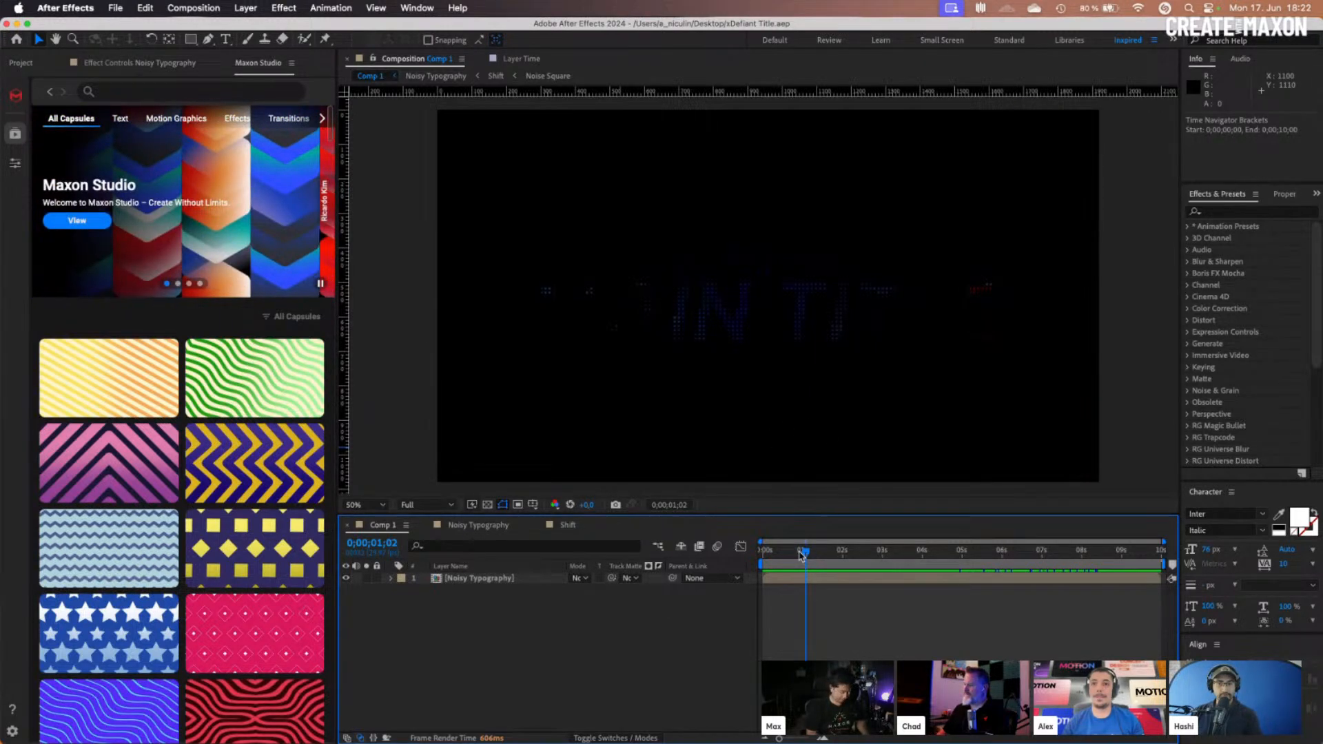
{"action": "left_click_drag", "start_coordinate": [802, 555], "coordinate": [820, 559]}
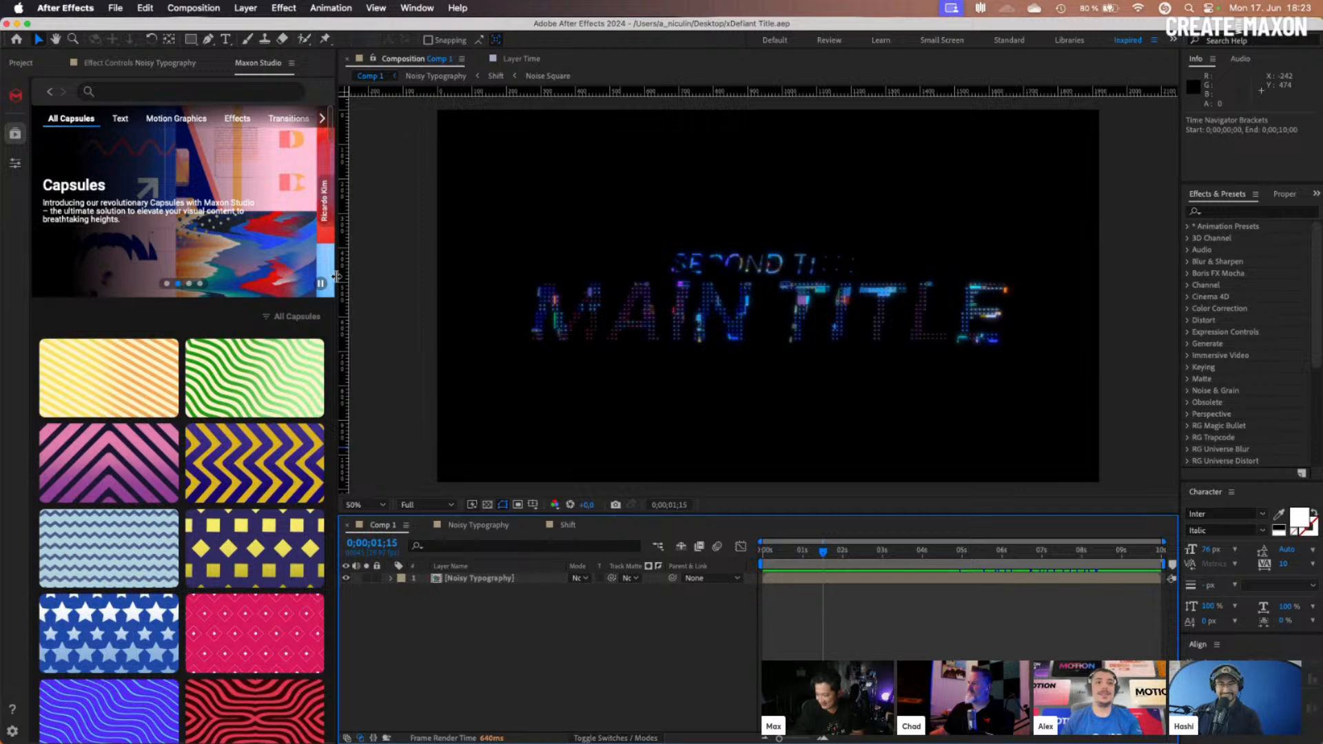
{"action": "left_click_drag", "start_coordinate": [831, 549], "coordinate": [888, 579]}
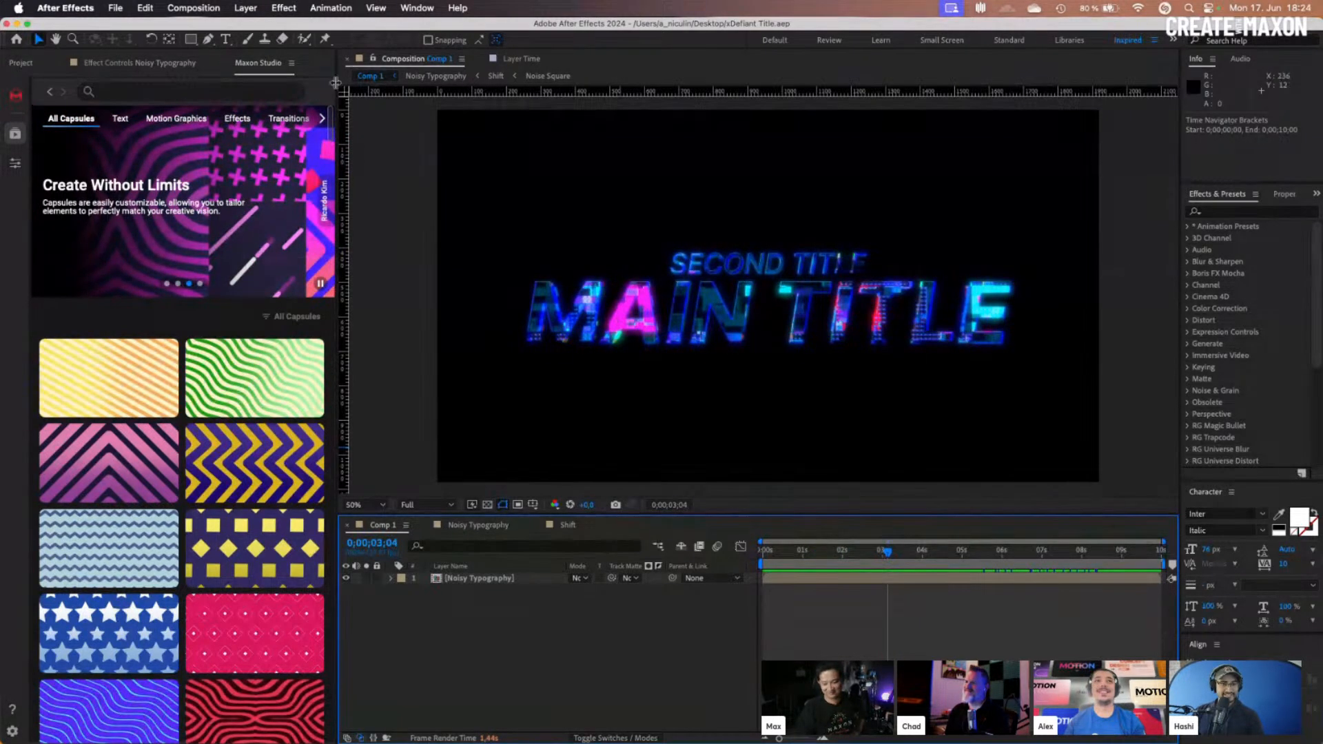
{"action": "left_click_drag", "start_coordinate": [887, 551], "coordinate": [923, 584]}
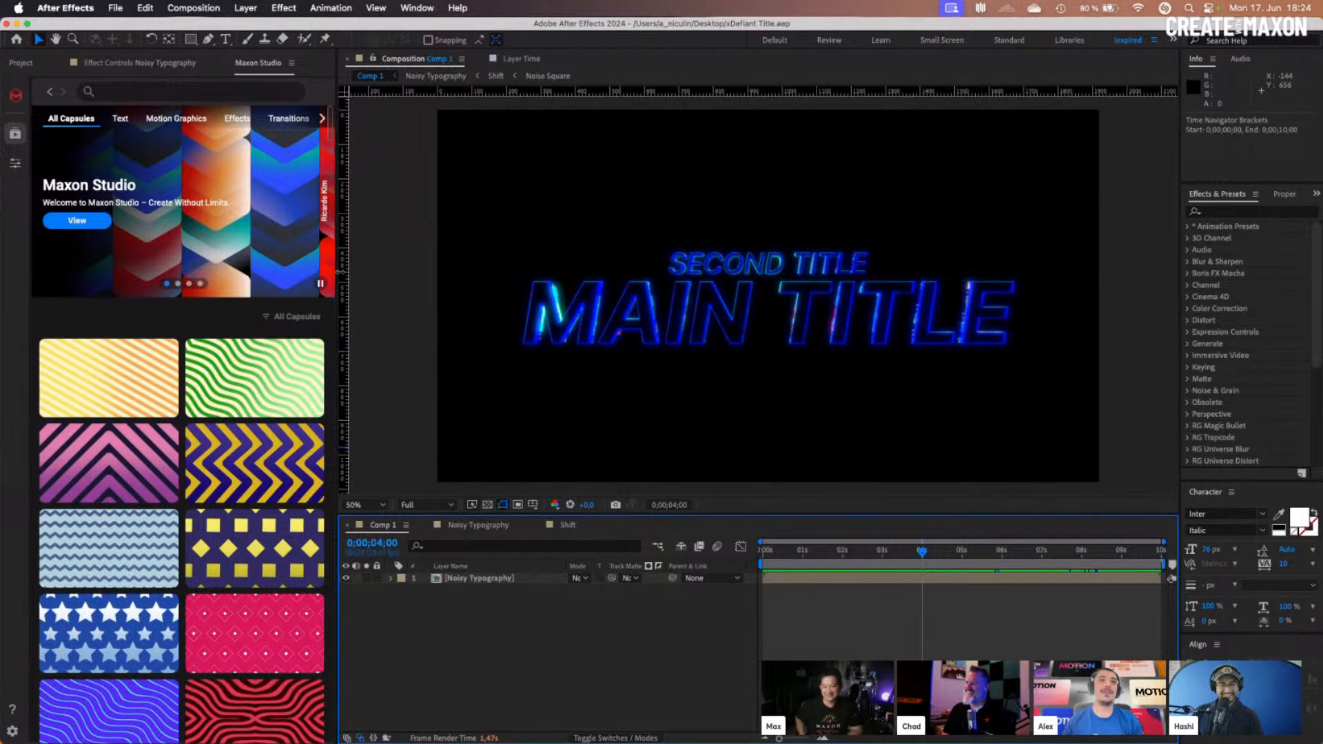
{"action": "mouse_move", "coordinate": [935, 562]}
{"action": "left_mouse_down"}
{"action": "mouse_move", "coordinate": [829, 573]}
{"action": "mouse_move", "coordinate": [934, 578]}
{"action": "left_mouse_up"}
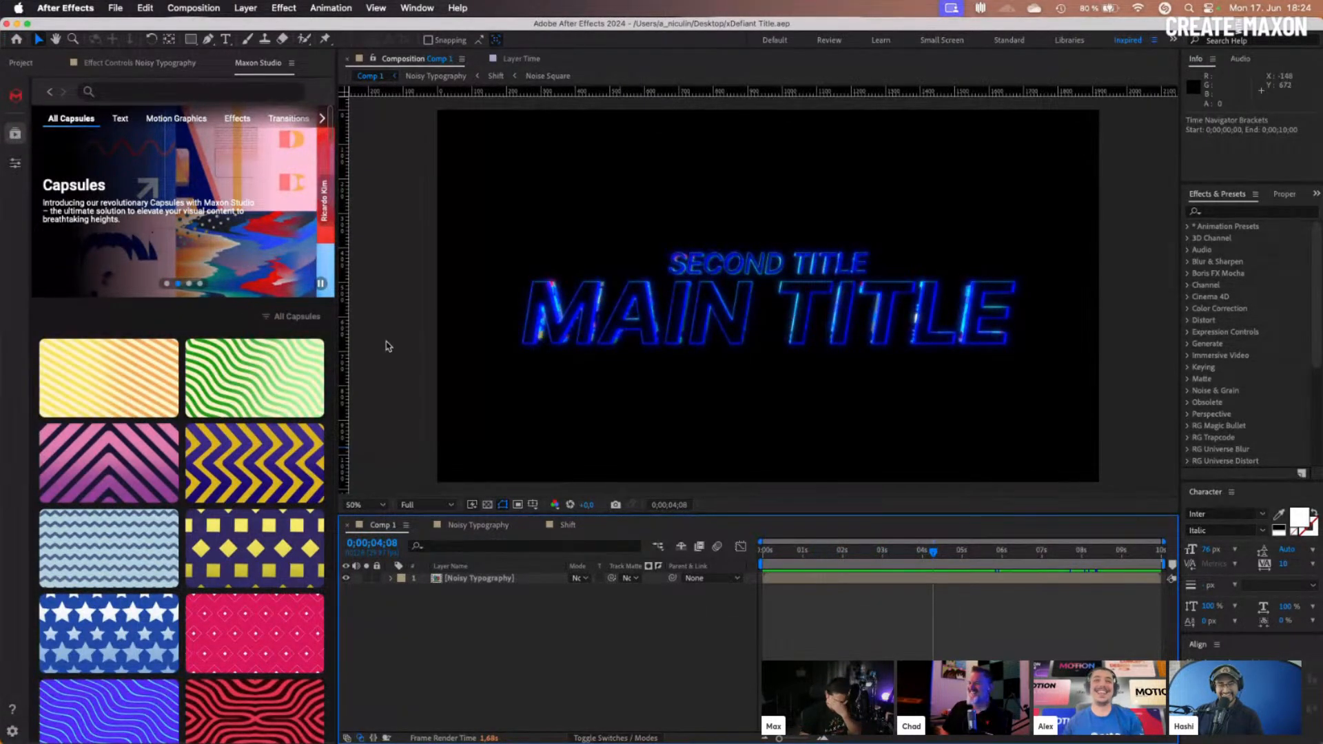
Start a new project and create a new composition in it
{"action": "left_click", "coordinate": [115, 8]}
{"action": "mouse_move", "coordinate": [131, 28]}
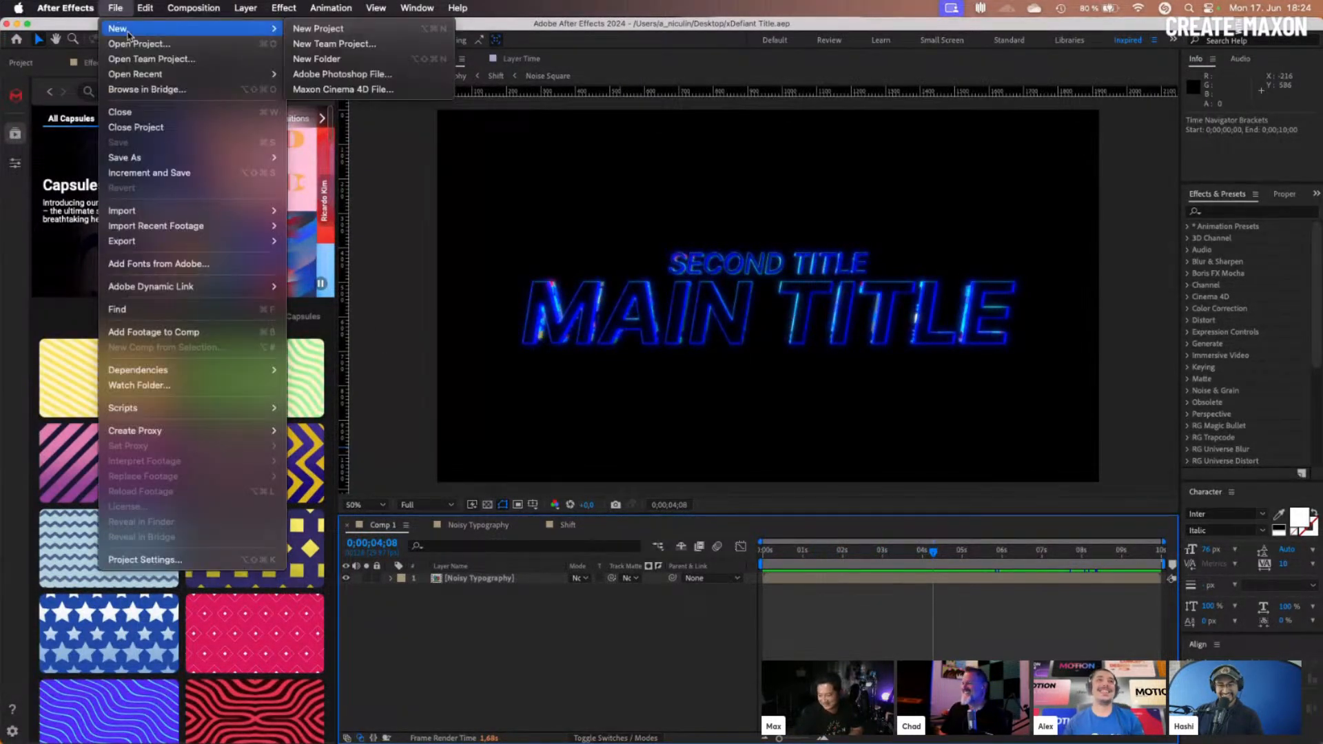
{"action": "left_click", "coordinate": [324, 33]}
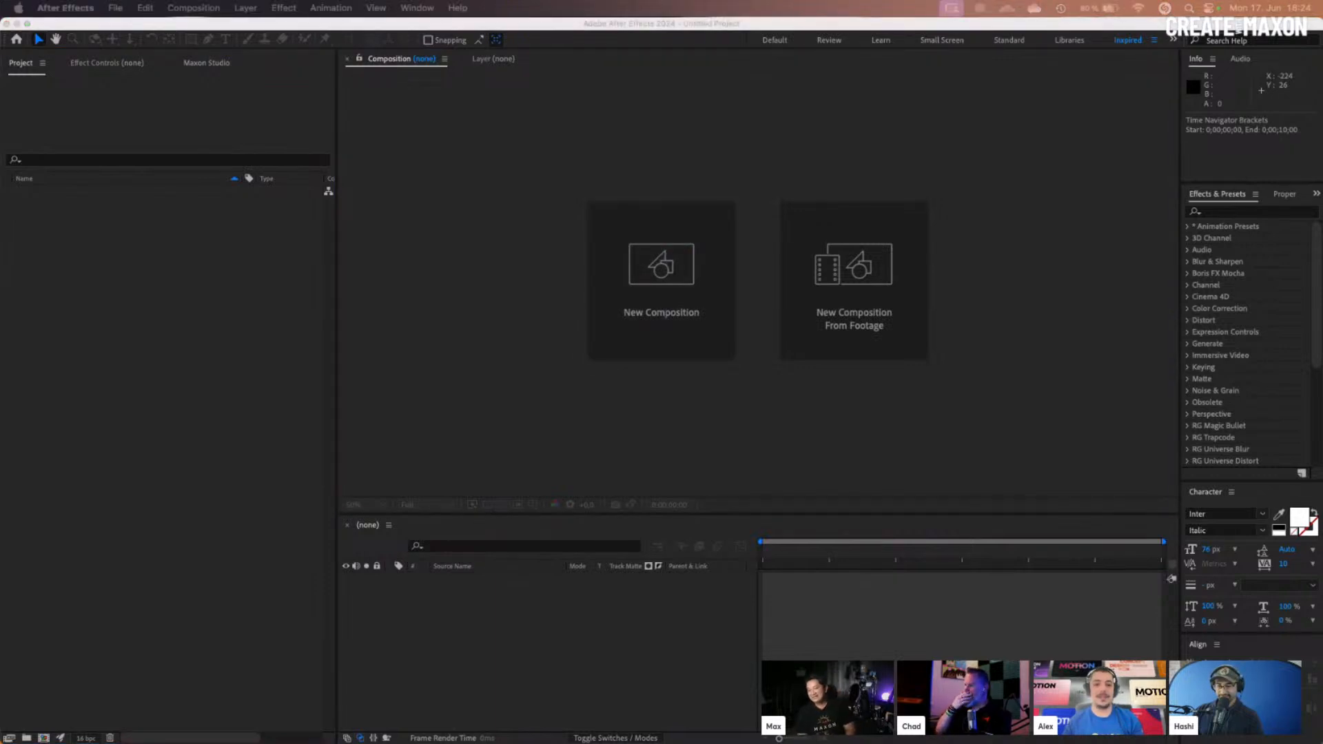
{"action": "key", "text": "Return"}
Search the Maxon Studio capsule library for "geo"
{"action": "left_click", "coordinate": [208, 65]}
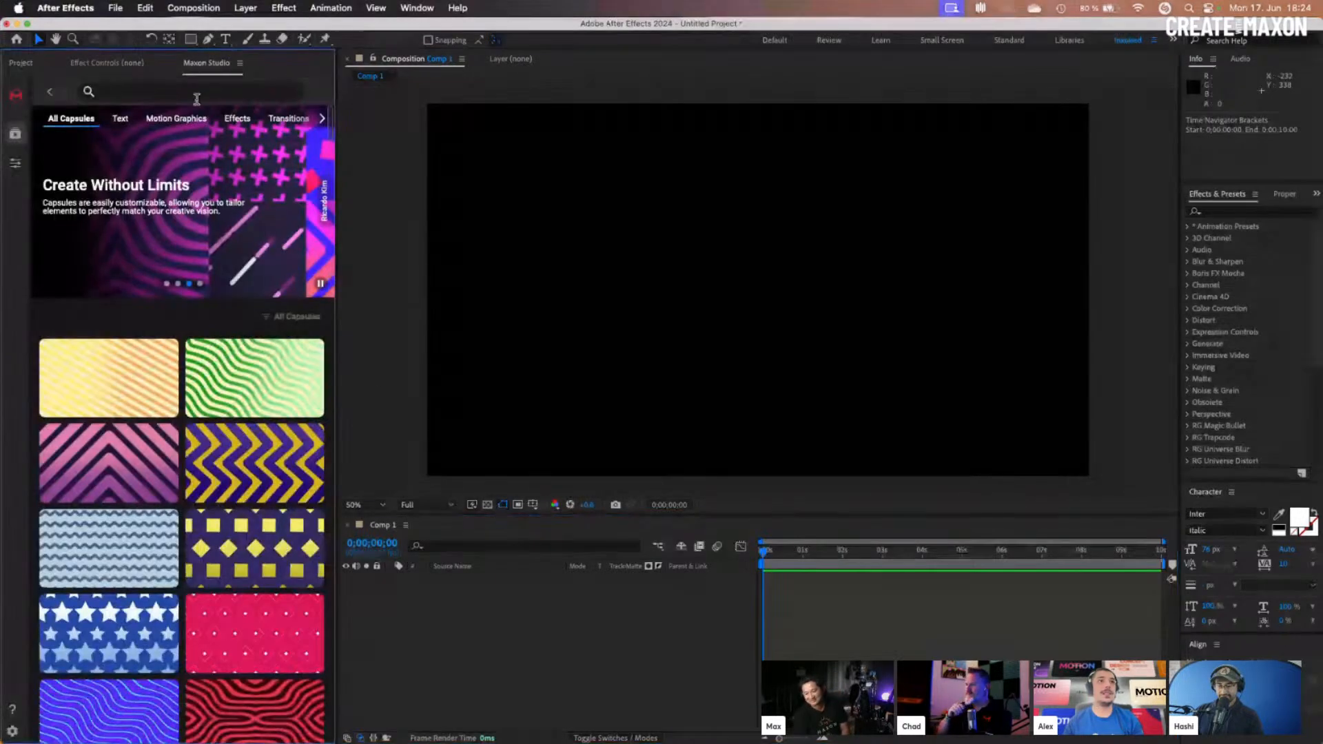
{"action": "left_click", "coordinate": [195, 95]}
{"action": "type", "text": "geo"}
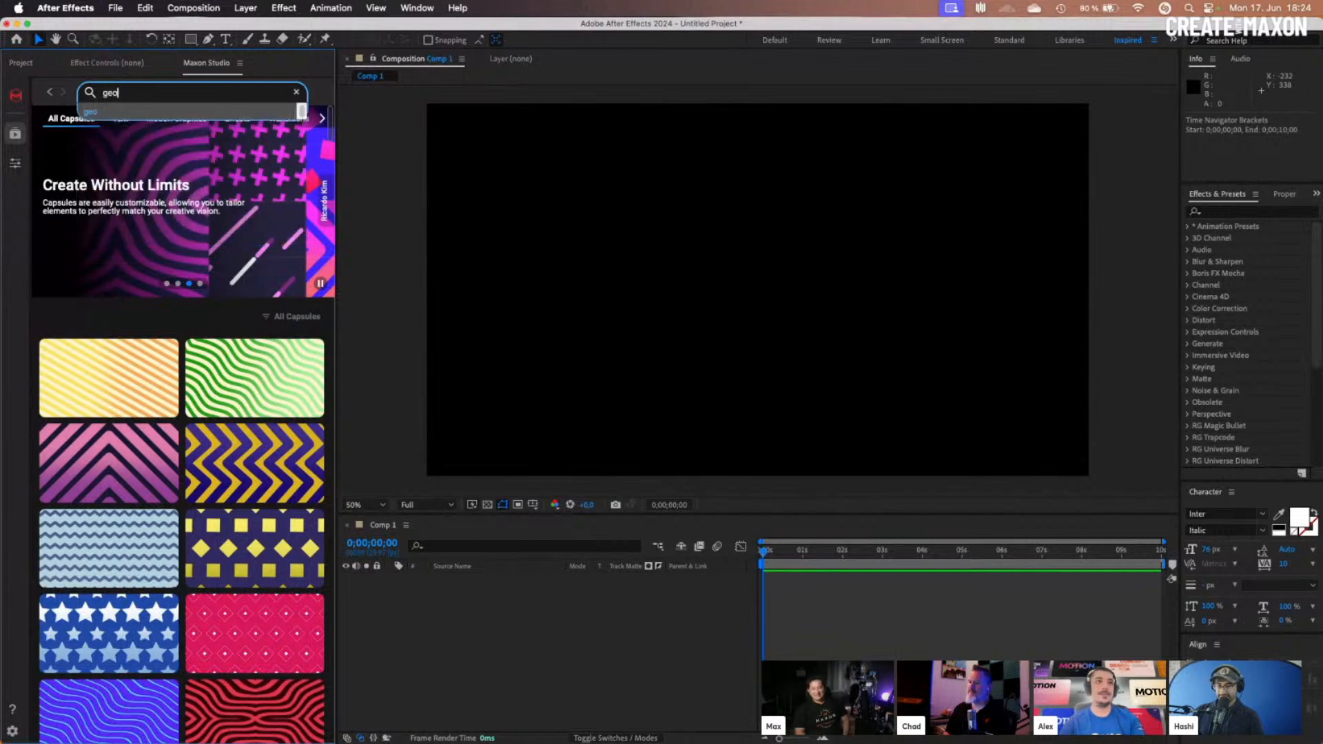
{"action": "key", "text": "Return"}
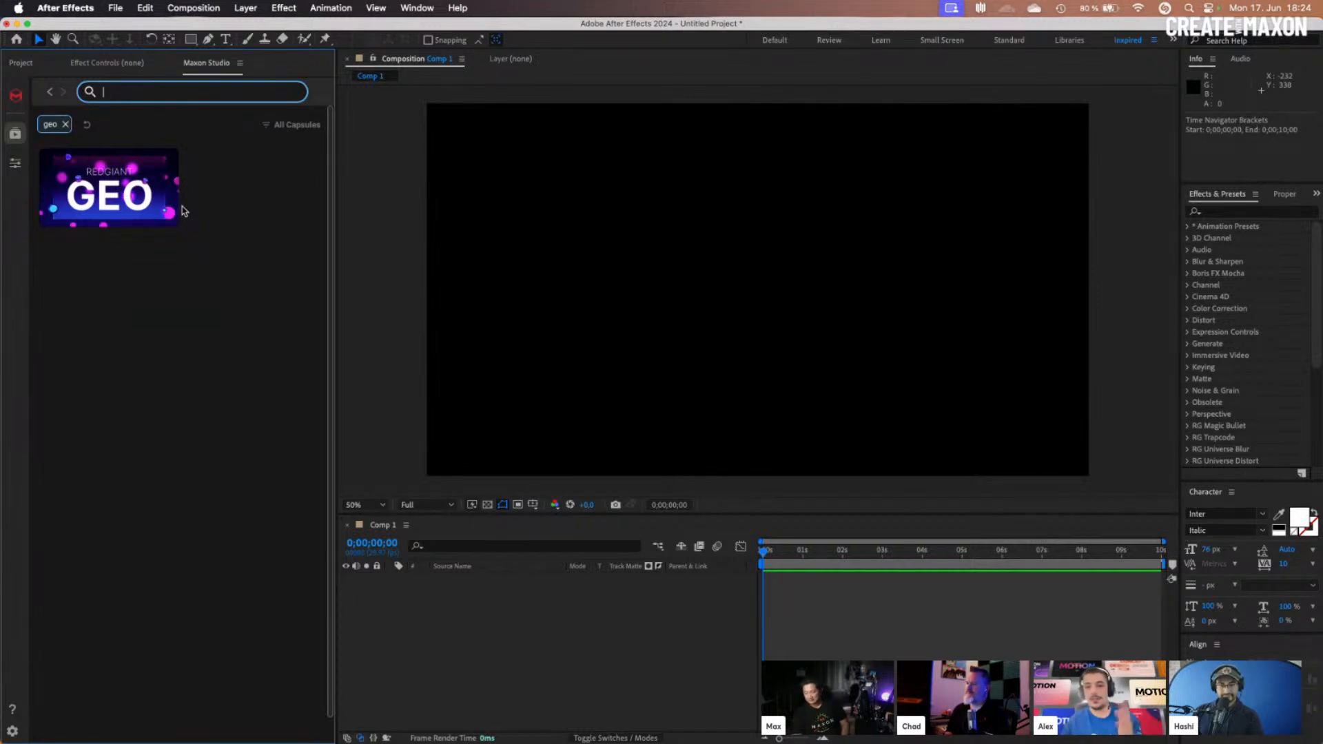
Apply the Geo capsule to Comp 1 and show the frame at 0:00:02:28
{"action": "mouse_move", "coordinate": [152, 205]}
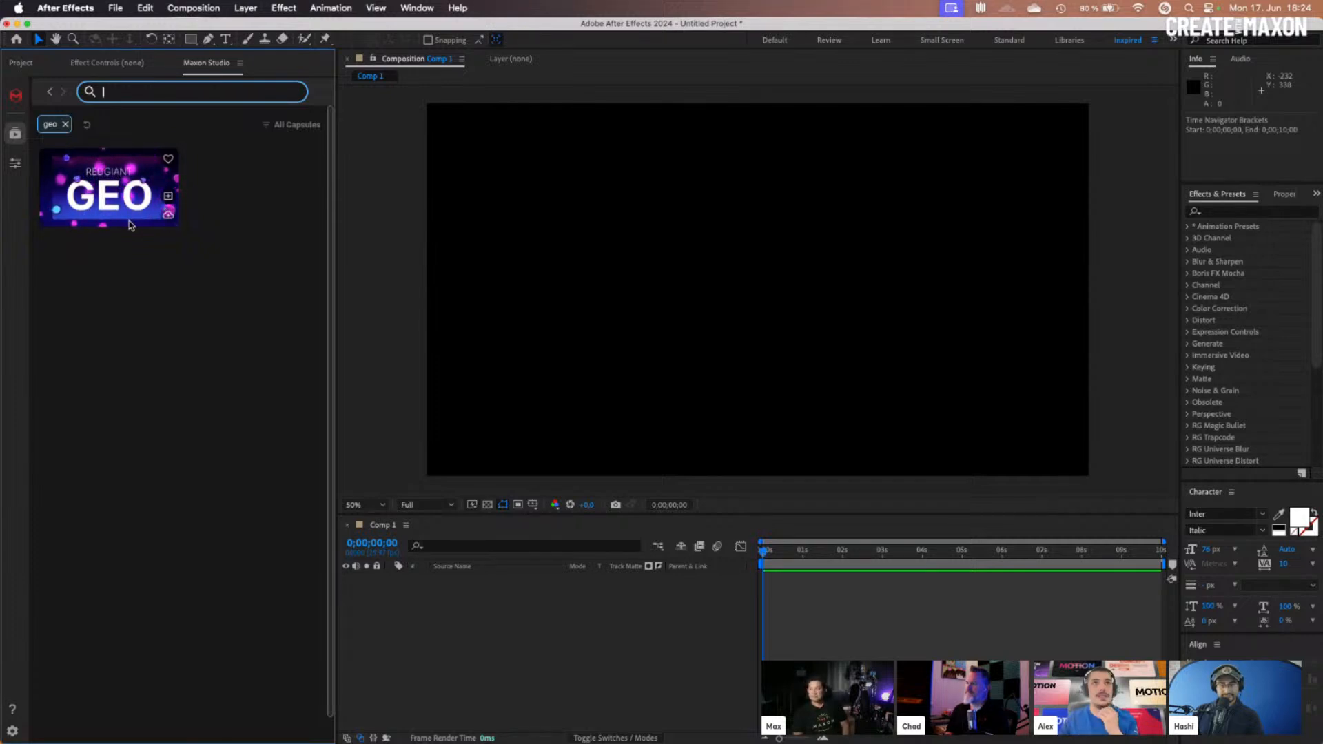
{"action": "left_click", "coordinate": [170, 198]}
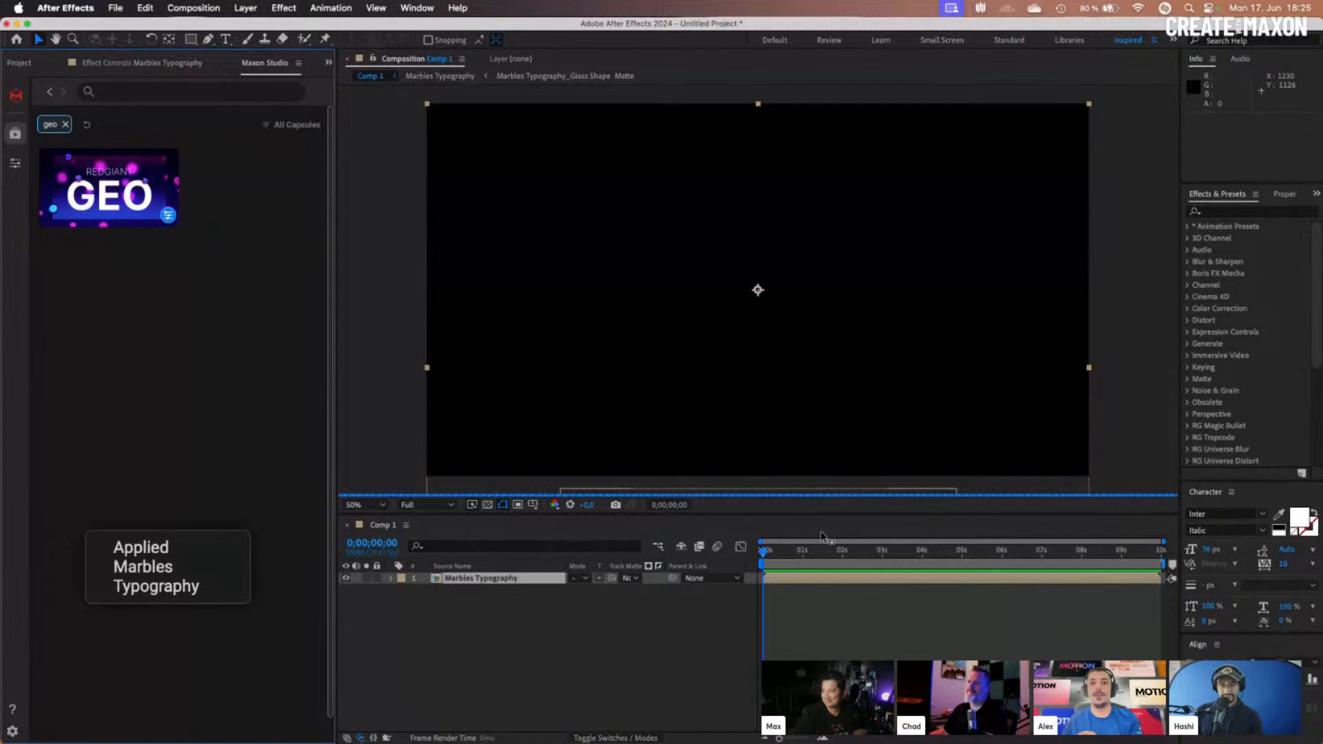
{"action": "left_click", "coordinate": [880, 558]}
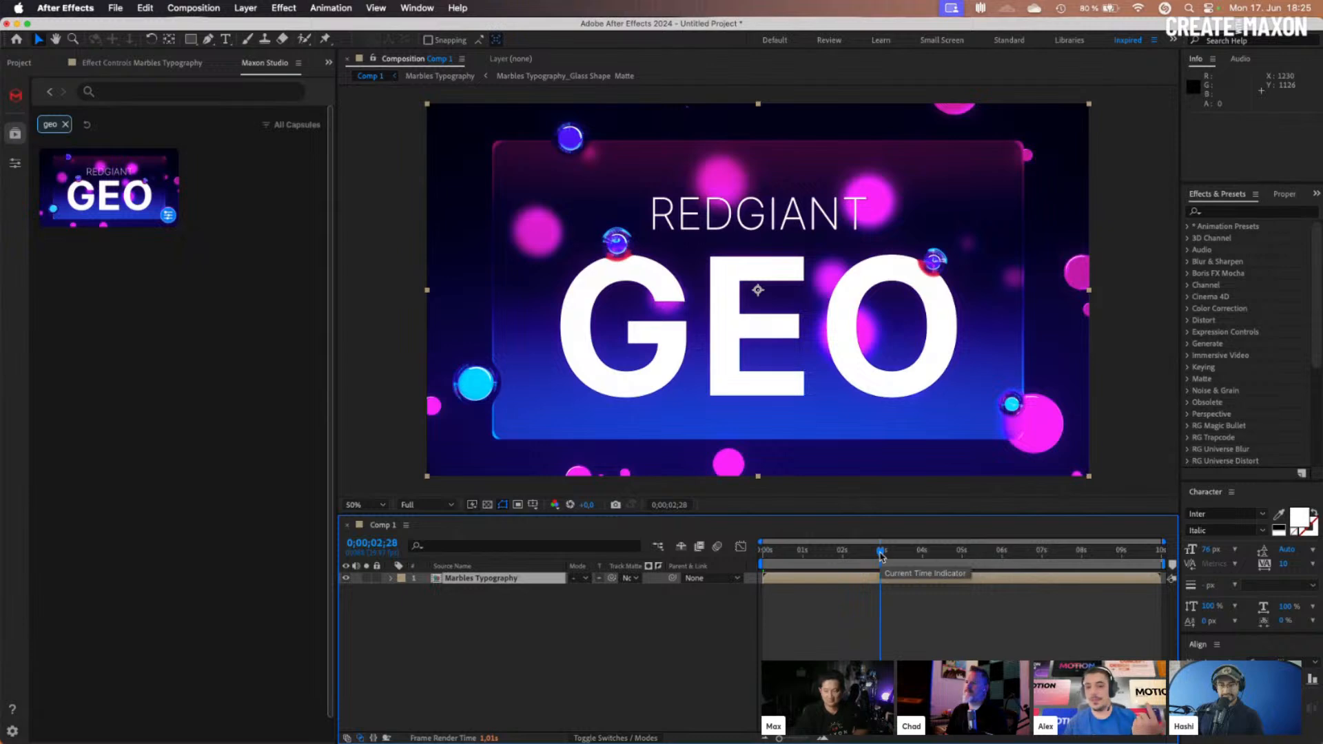
Open the applied Marbles Typography capsule's settings and examine the marbles around the GEO title at 100% magnification
{"action": "left_click", "coordinate": [14, 166]}
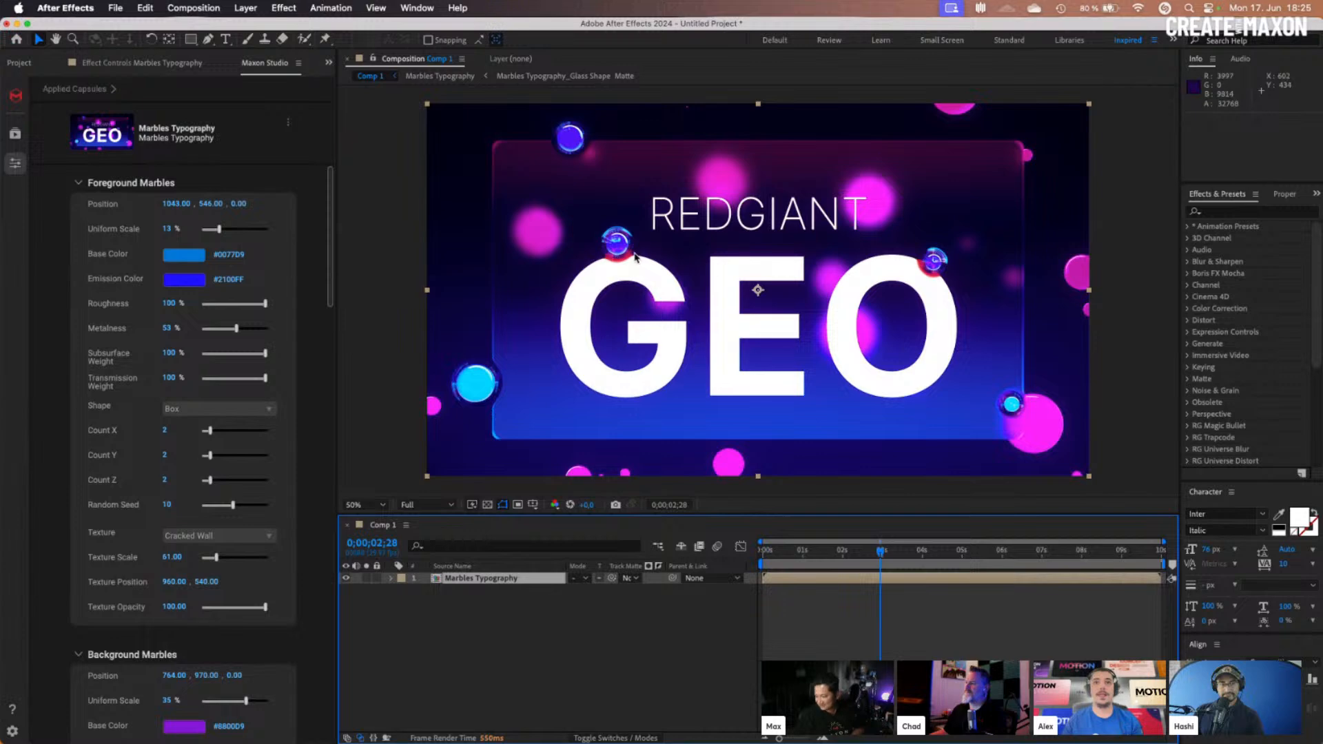
{"action": "scroll", "coordinate": [634, 255], "scroll_direction": "up", "scroll_amount": 2}
{"action": "scroll", "coordinate": [614, 259], "scroll_direction": "down", "scroll_amount": 1}
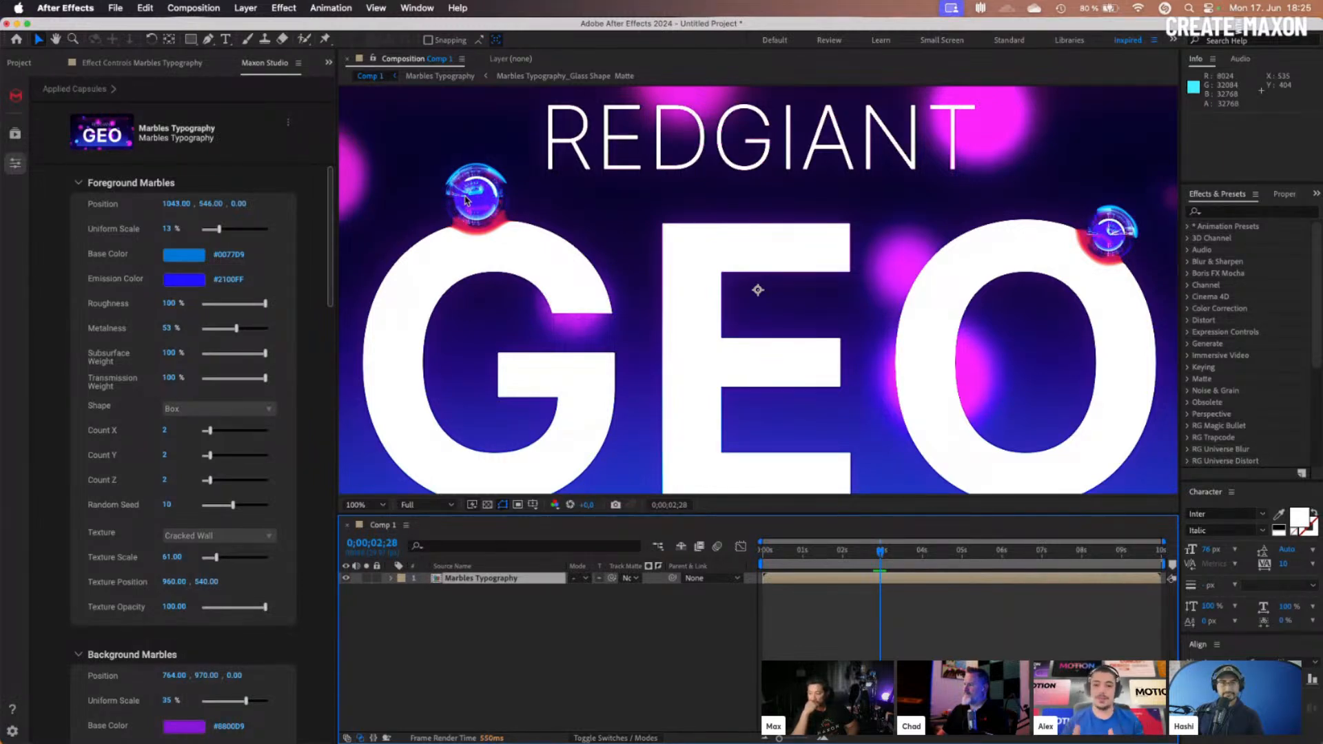
{"action": "key", "text": "comma"}
{"action": "key", "text": "comma"}
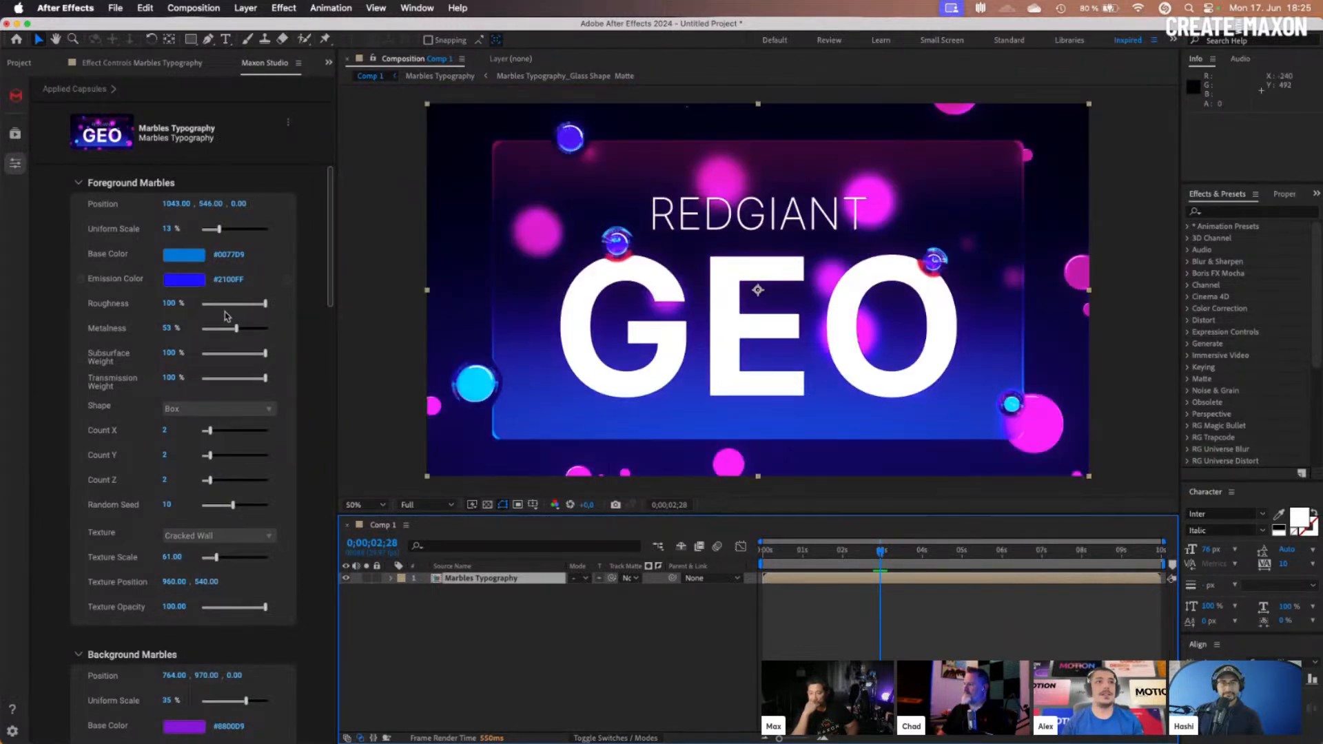
Set the Main Title of Text 1 to "MGC" and check close up how the marbles meet the new letters
{"action": "scroll", "coordinate": [227, 317], "scroll_direction": "down", "scroll_amount": 10}
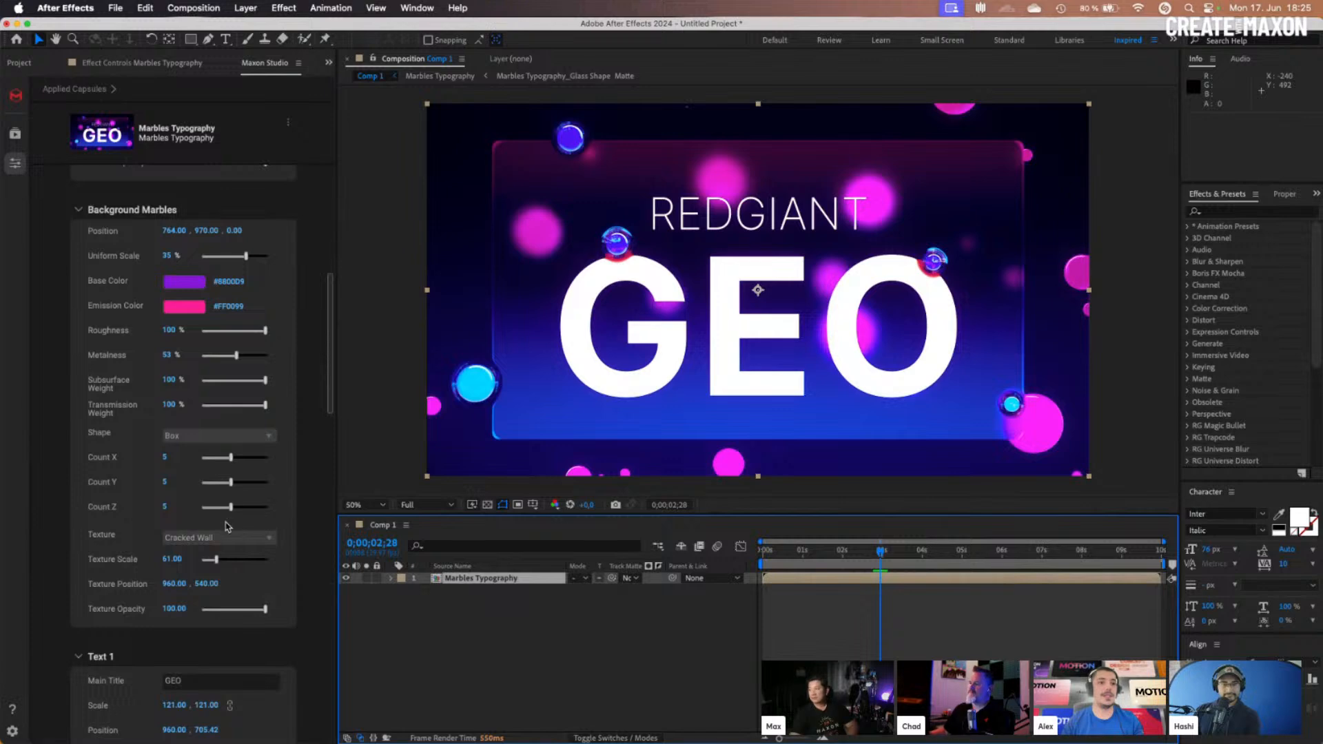
{"action": "scroll", "coordinate": [227, 526], "scroll_direction": "down", "scroll_amount": 4}
{"action": "left_click", "coordinate": [193, 518]}
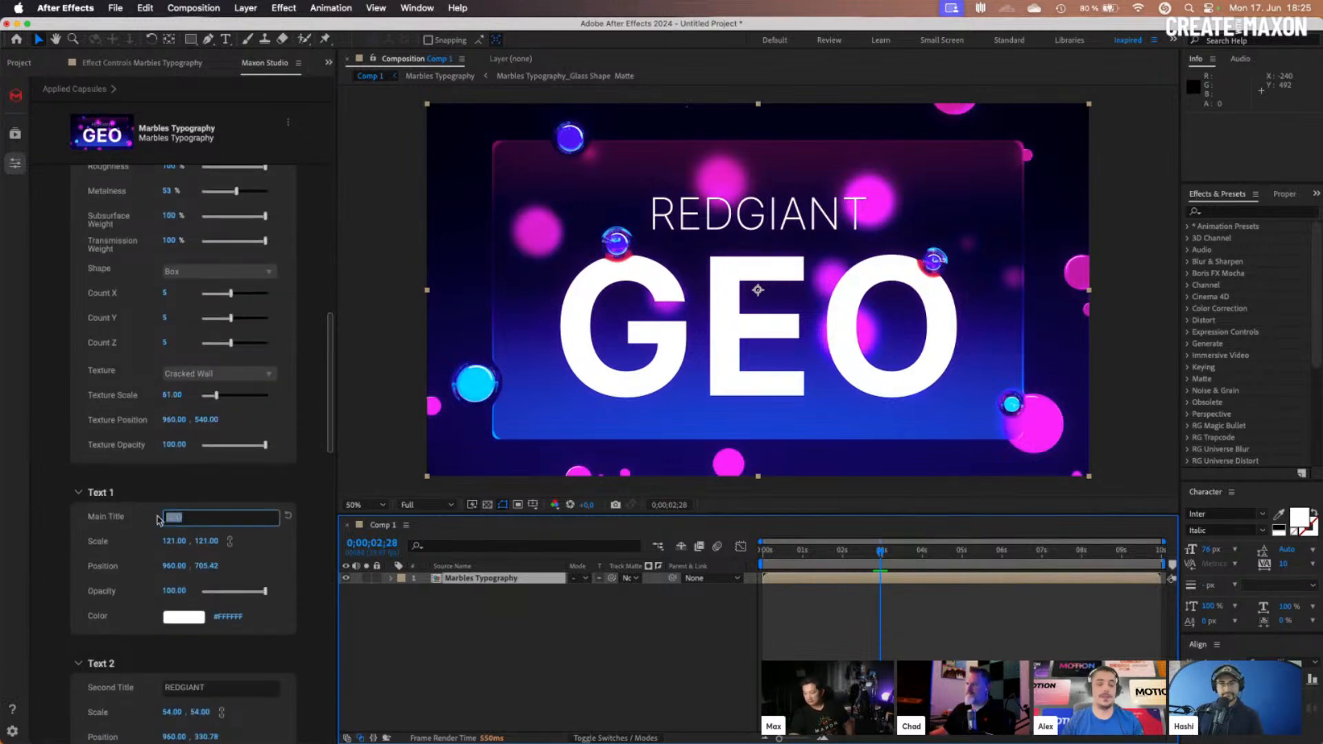
{"action": "type", "text": "MG"}
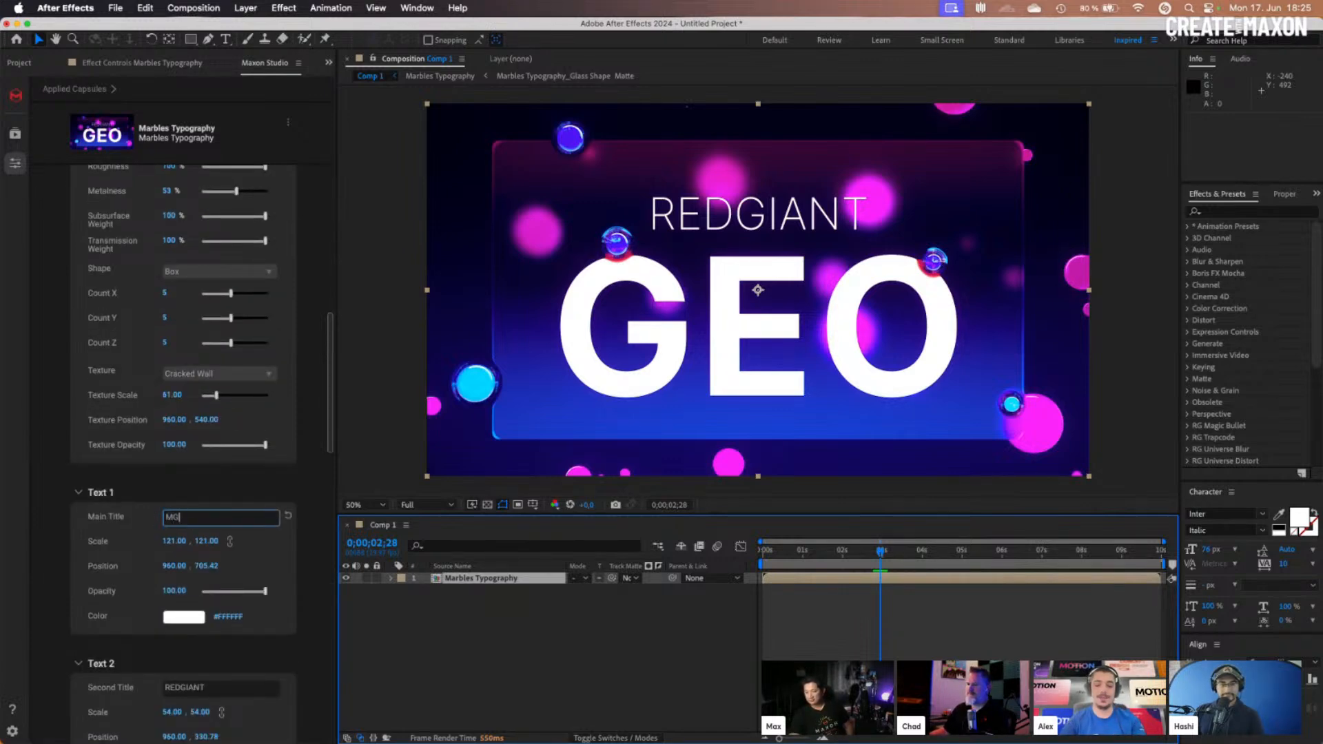
{"action": "type", "text": "C"}
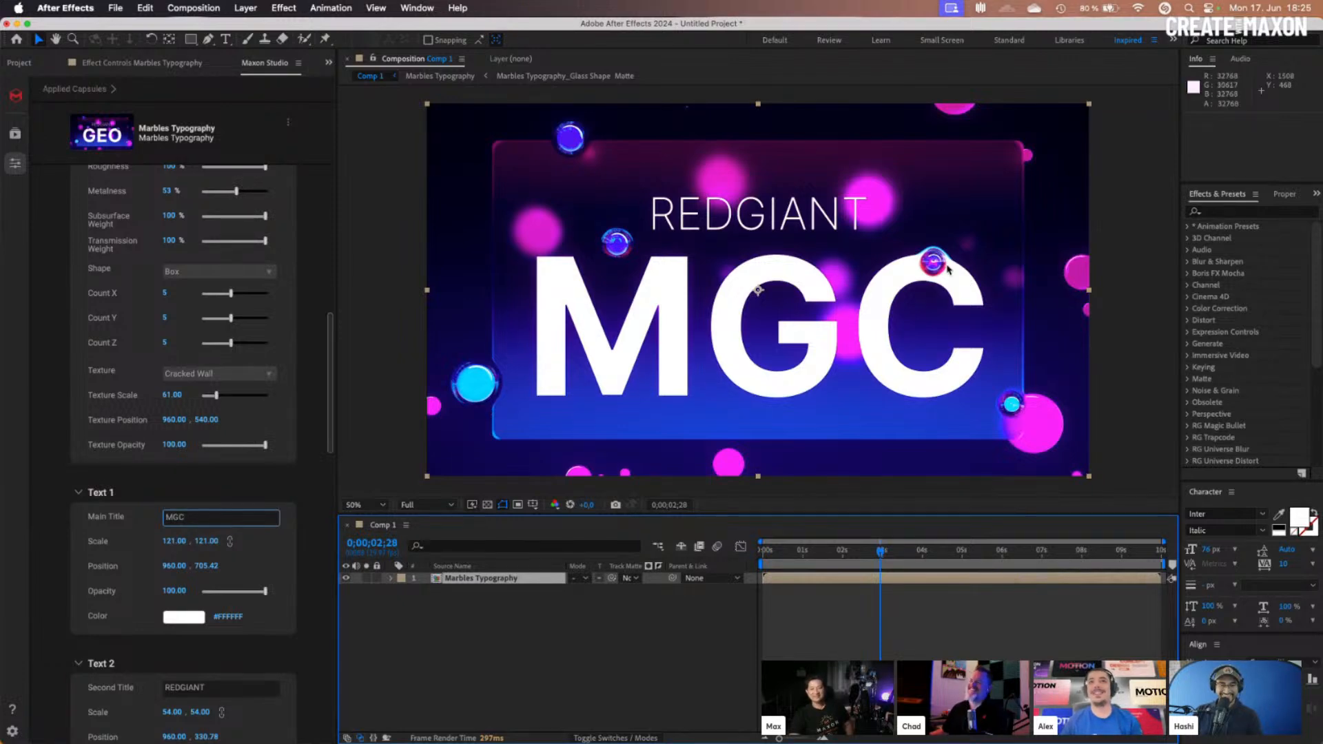
{"action": "key", "text": "period"}
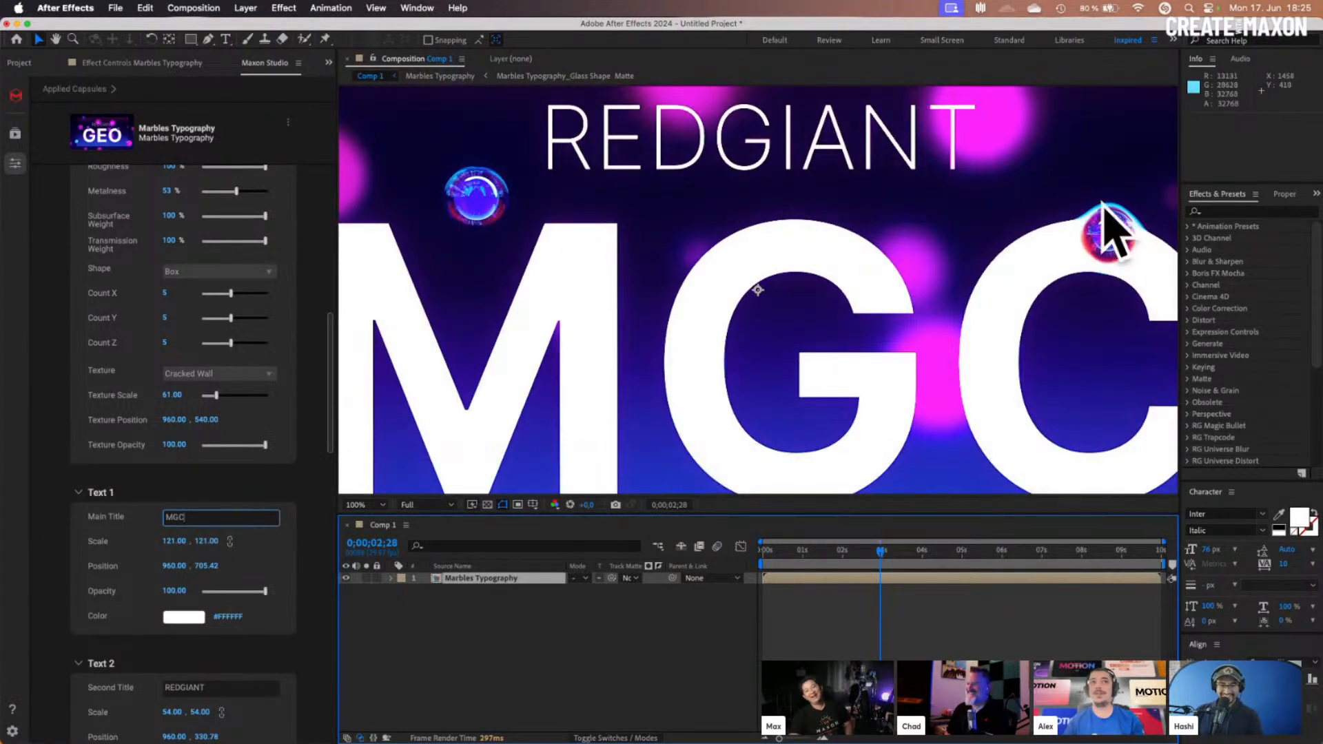
{"action": "key", "text": "comma"}
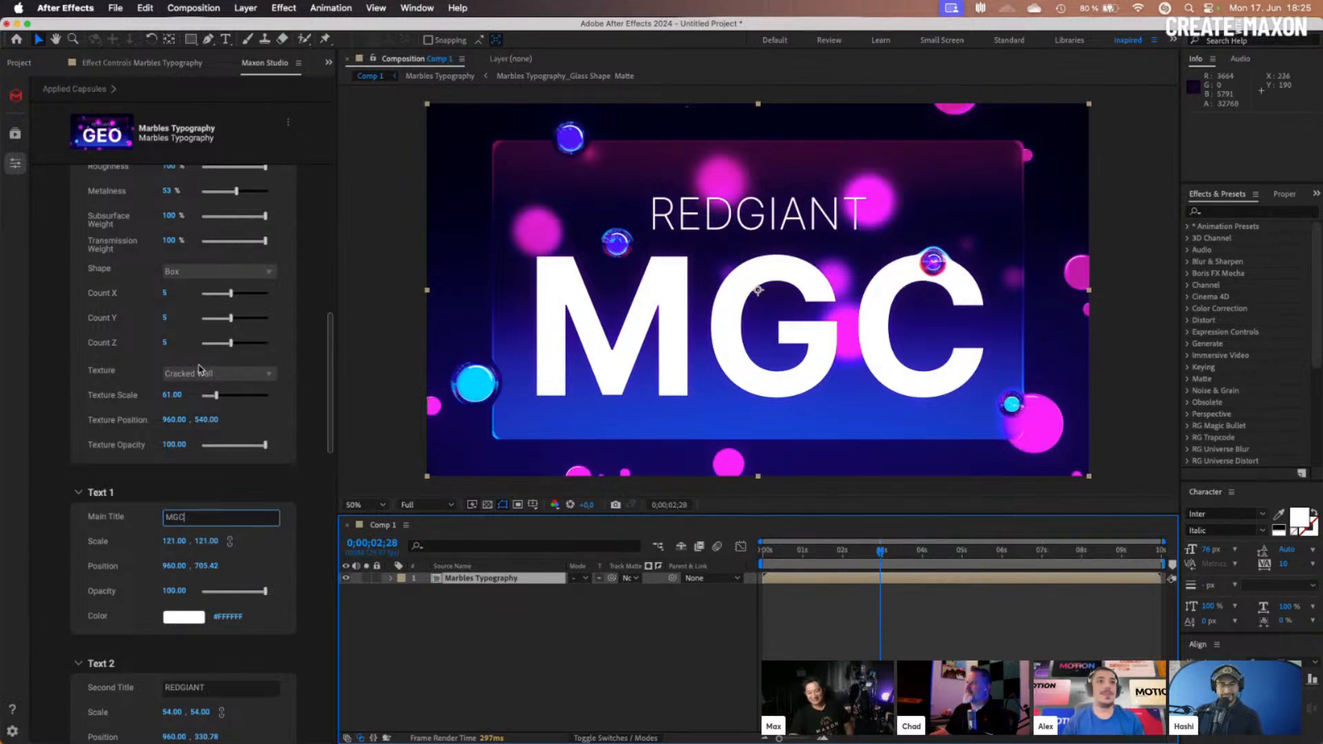
Open the nested Marbles Typography composition to examine its layers
{"action": "scroll", "coordinate": [279, 300], "scroll_direction": "up", "scroll_amount": 6}
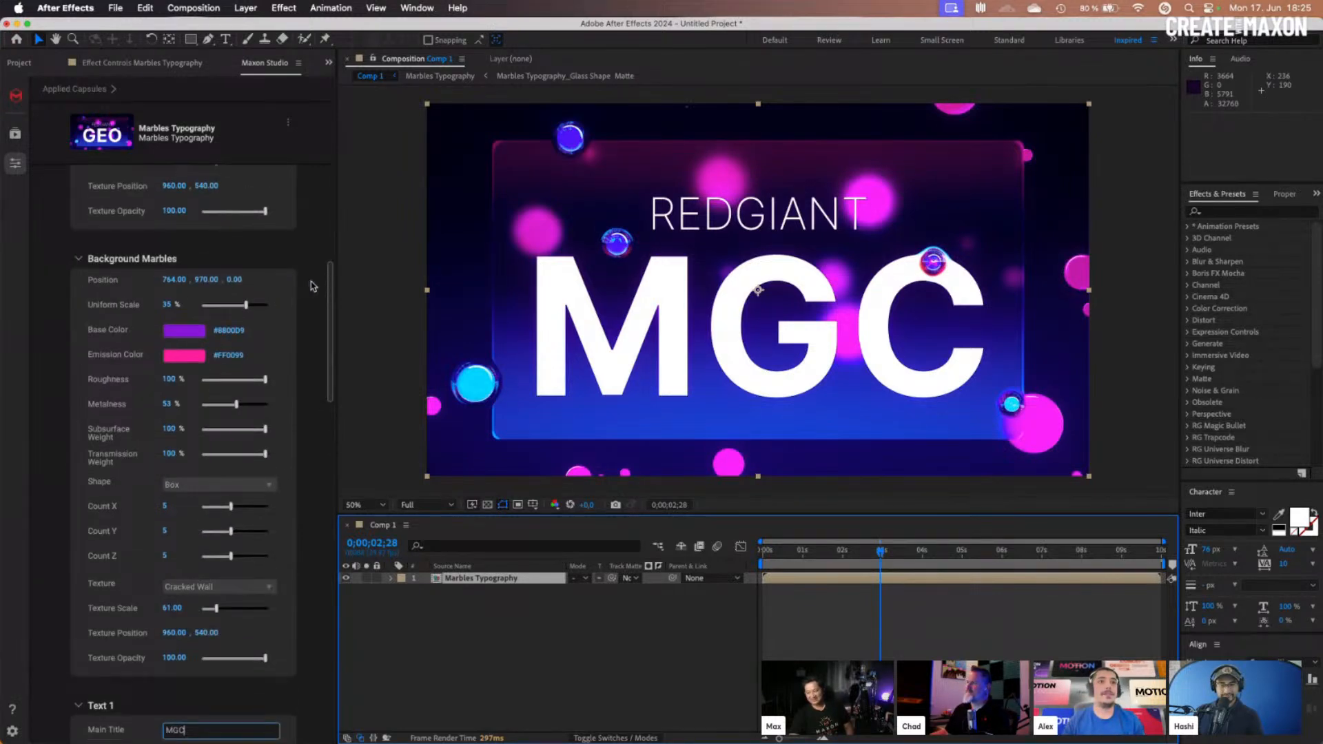
{"action": "scroll", "coordinate": [311, 286], "scroll_direction": "up", "scroll_amount": 10}
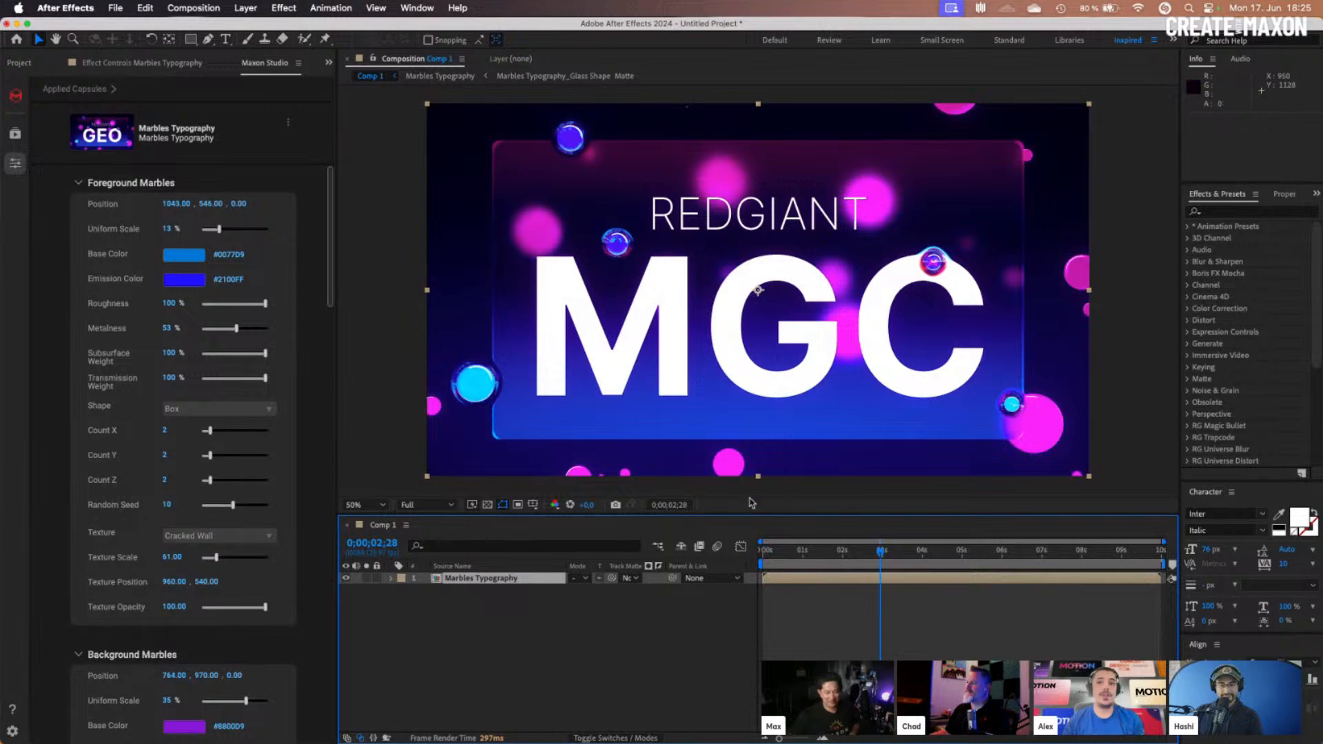
{"action": "double_click", "coordinate": [807, 576]}
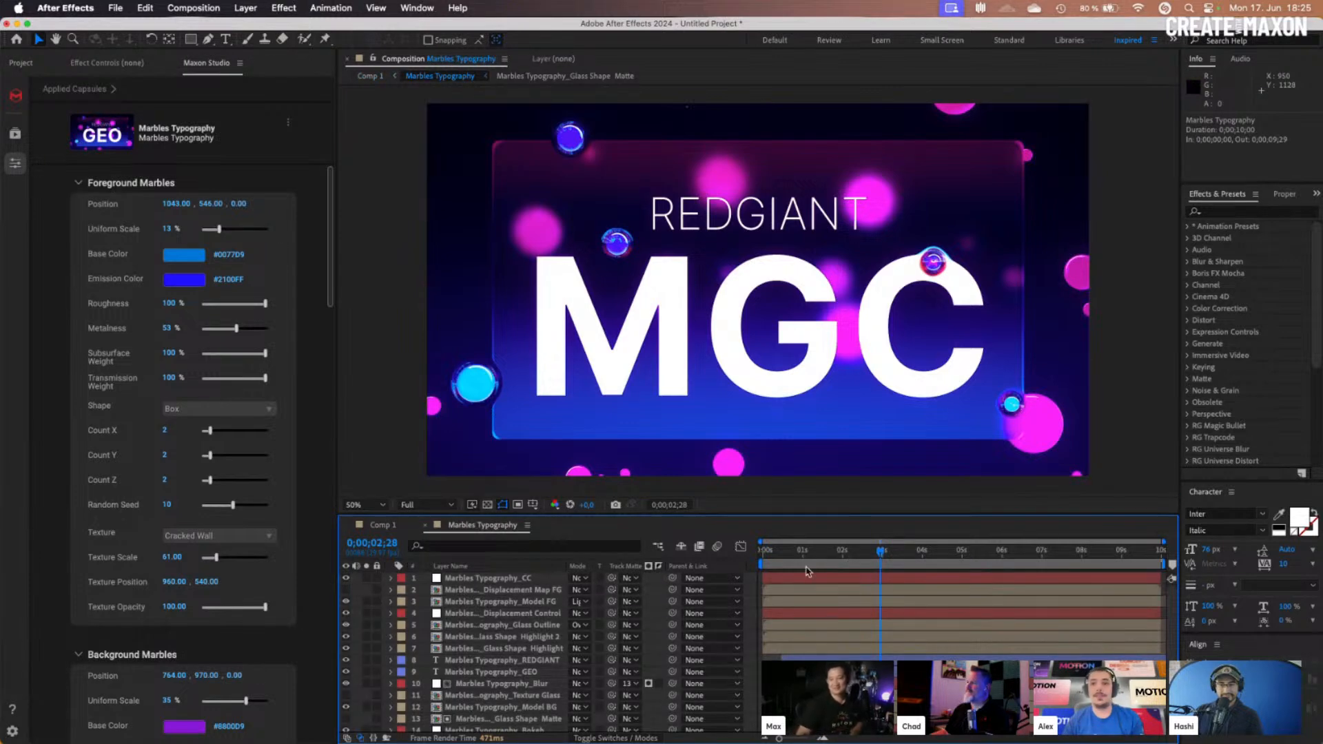
Back in Comp 1, set the foreground marbles' Count X to 3, Random Seed to 5 and Metalness to 96%
{"action": "left_click", "coordinate": [380, 525]}
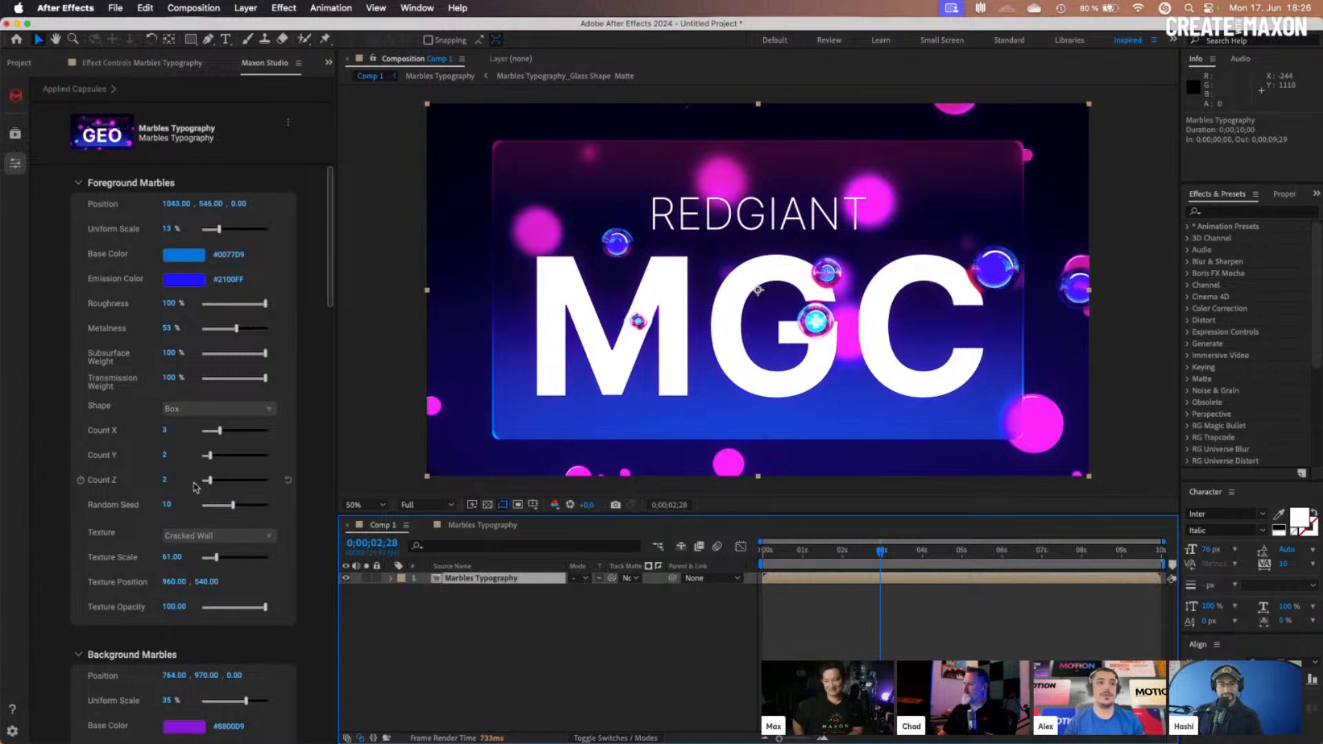
{"action": "left_click", "coordinate": [217, 508]}
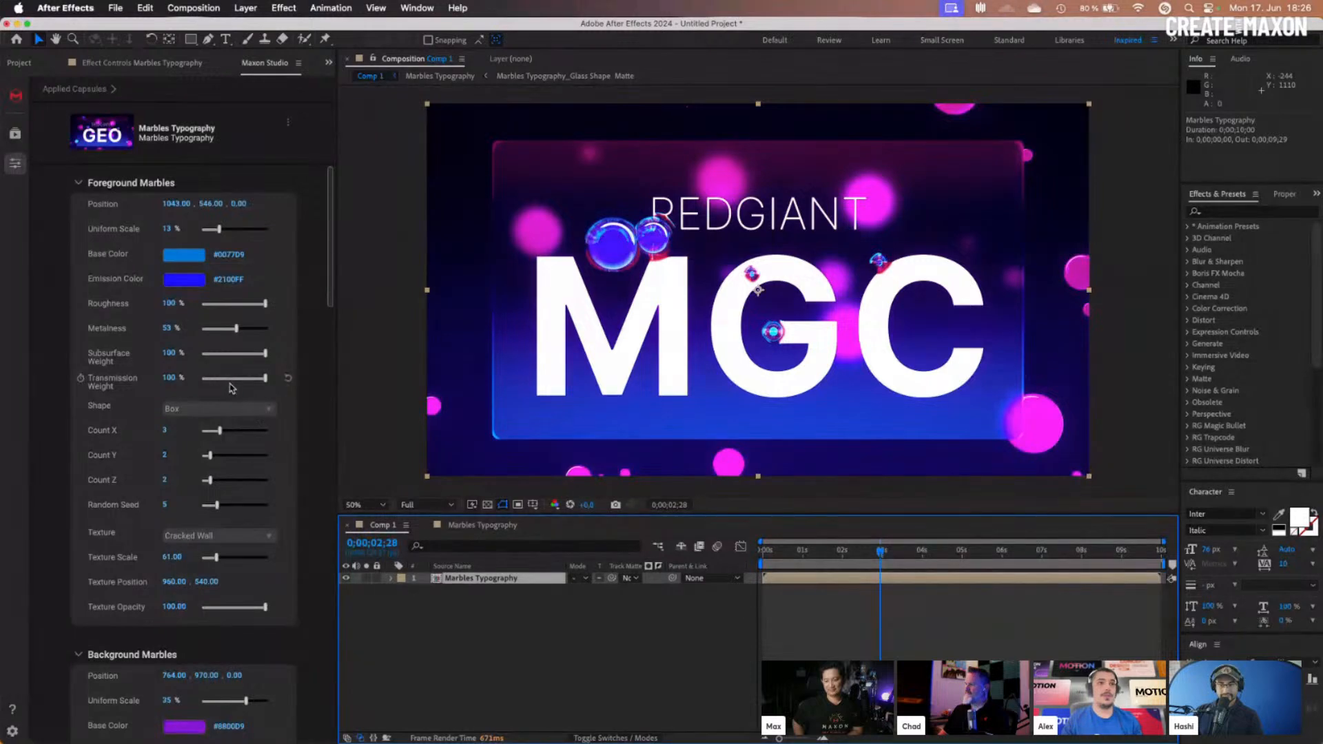
{"action": "left_click", "coordinate": [263, 333]}
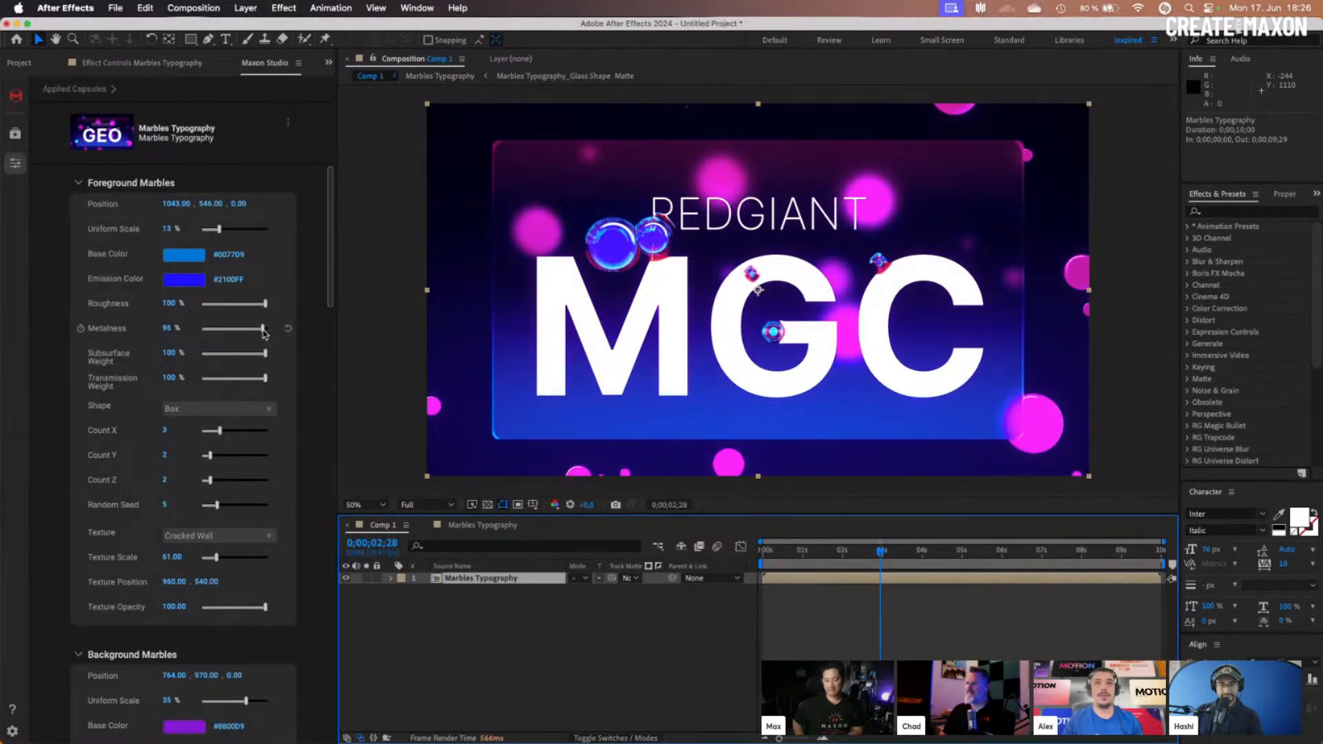
Change the foreground marbles' texture to Ground
{"action": "scroll", "coordinate": [234, 432], "scroll_direction": "down", "scroll_amount": 1}
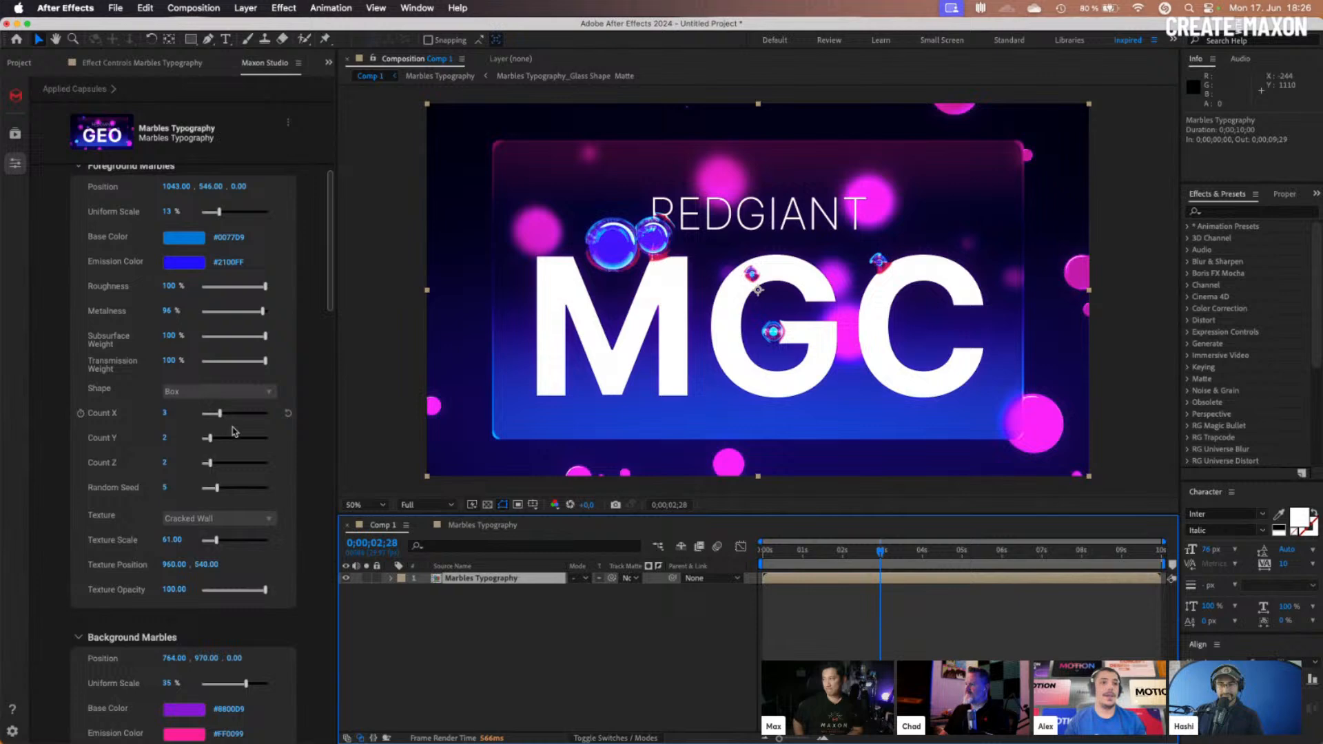
{"action": "left_click", "coordinate": [232, 519]}
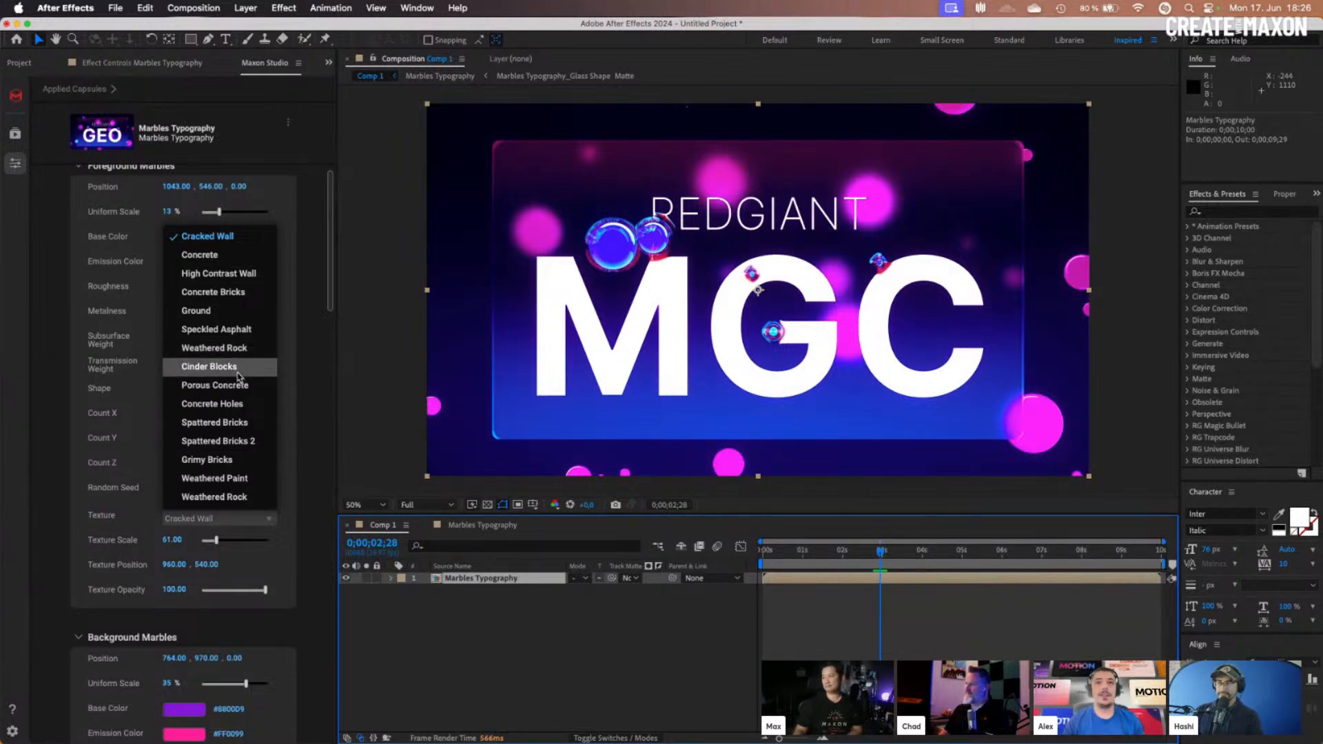
{"action": "left_click", "coordinate": [207, 311]}
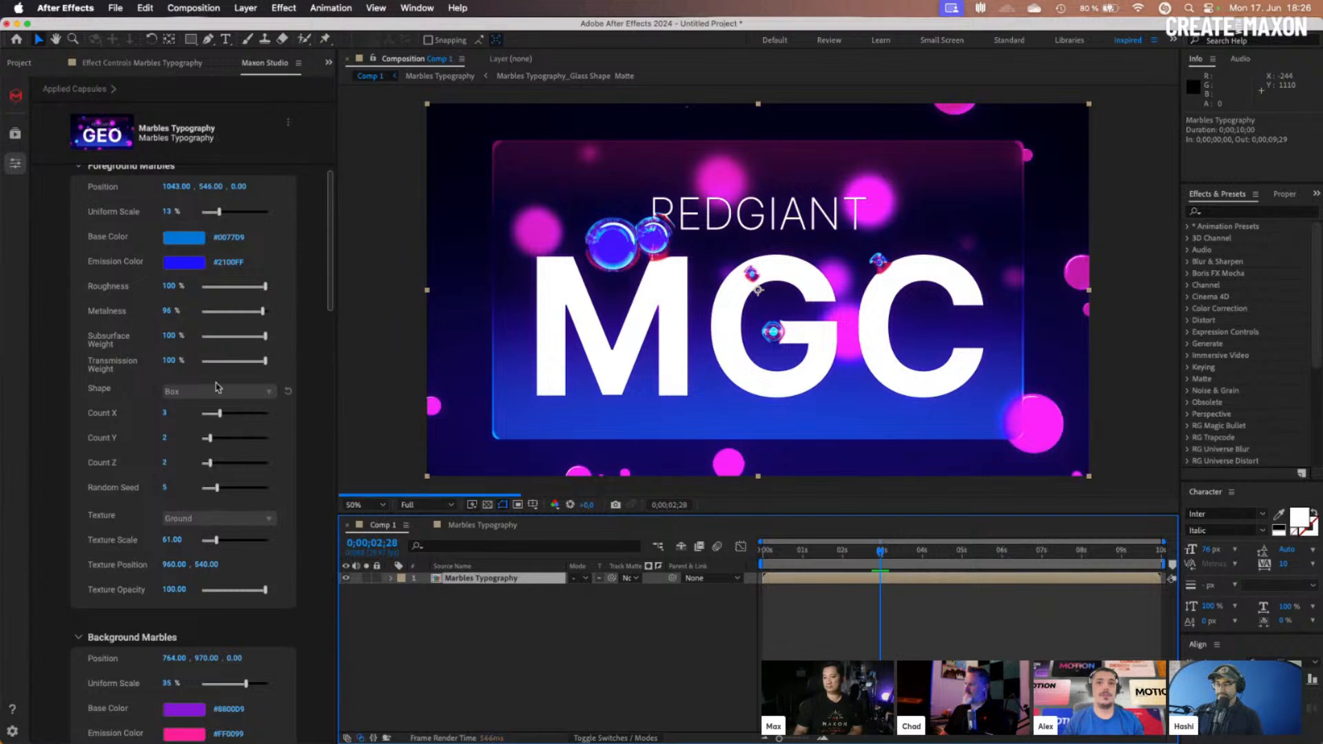
Set the background marbles' Uniform Scale to 44%
{"action": "scroll", "coordinate": [234, 454], "scroll_direction": "down", "scroll_amount": 5}
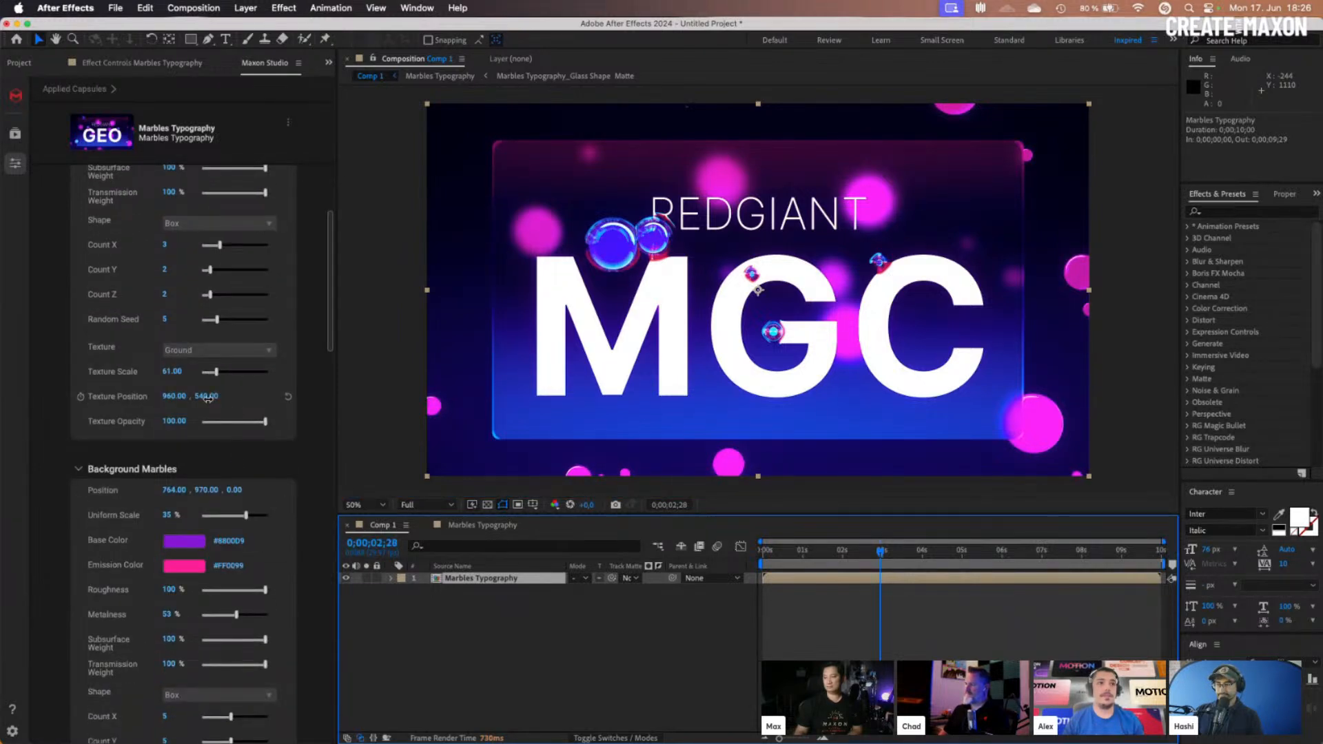
{"action": "scroll", "coordinate": [228, 420], "scroll_direction": "down", "scroll_amount": 2}
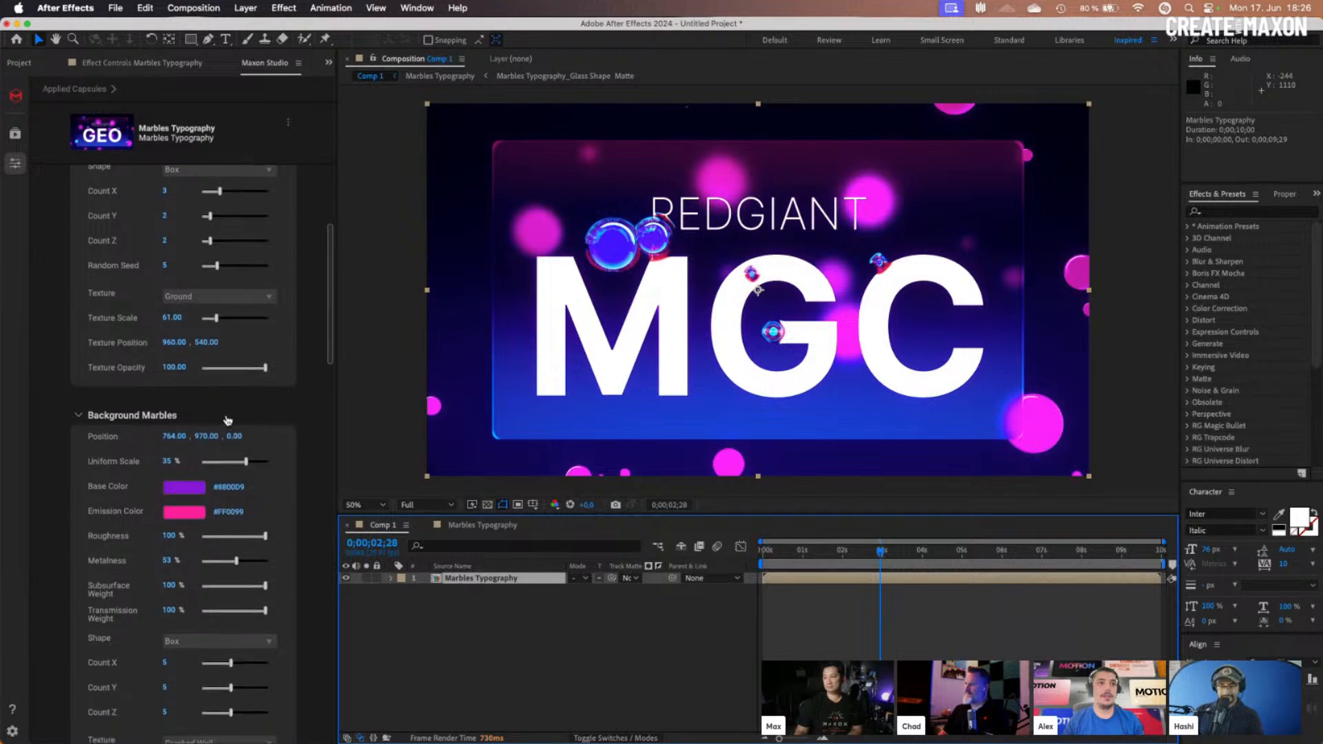
{"action": "scroll", "coordinate": [227, 420], "scroll_direction": "down", "scroll_amount": 7}
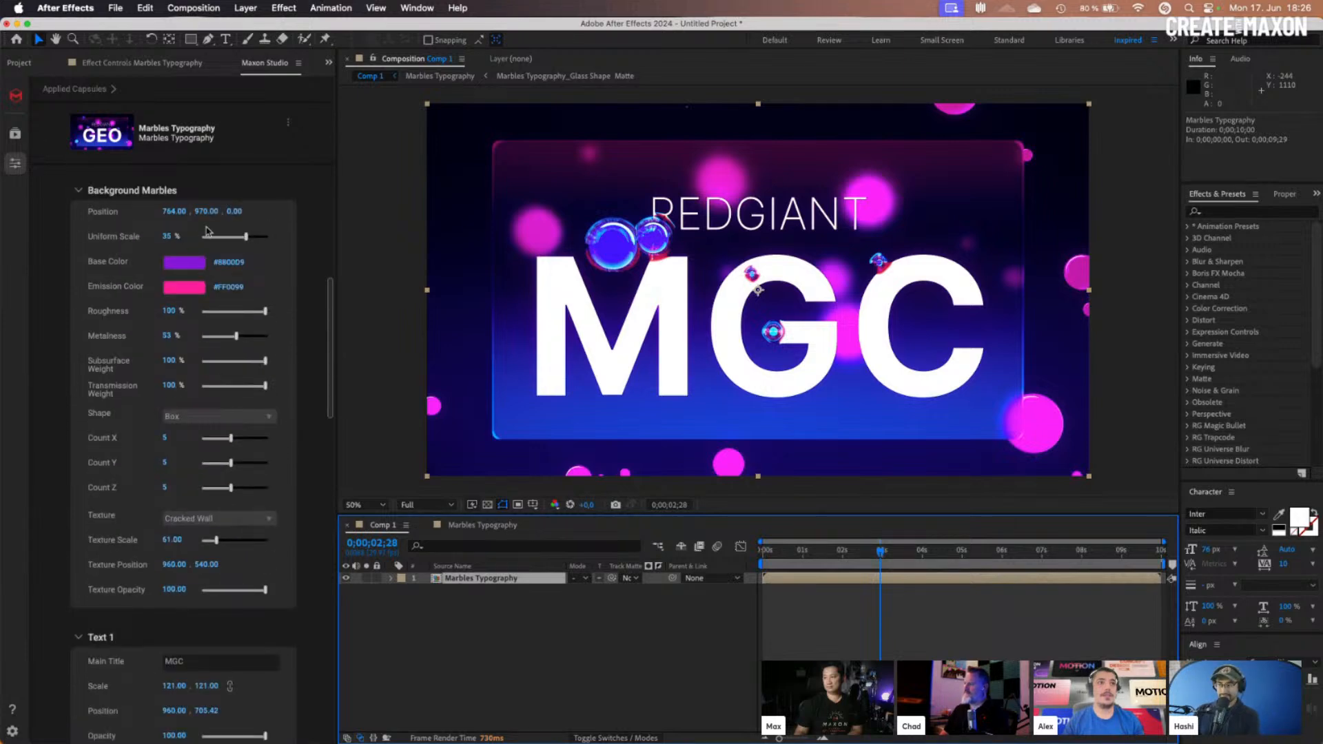
{"action": "left_click", "coordinate": [259, 237]}
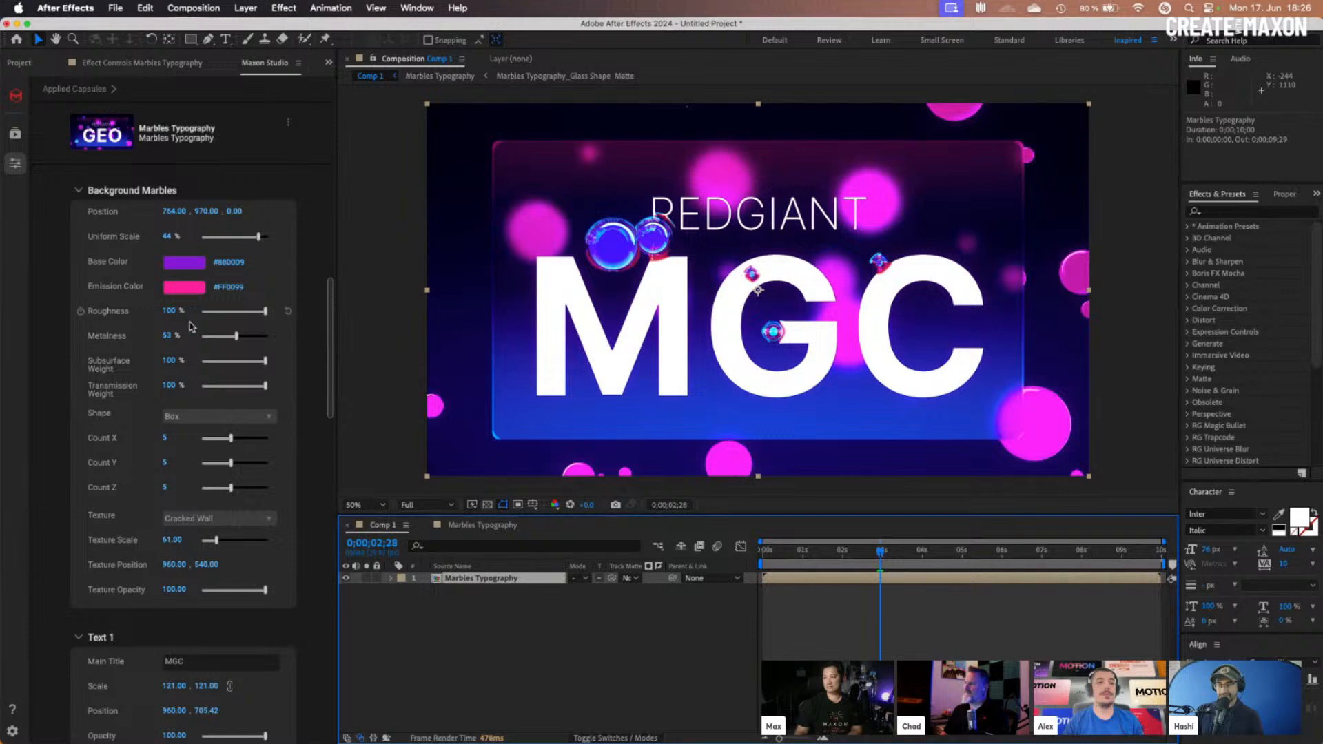
Set the background marbles' Emission Color to yellow #FFEB00 and their Base Color to yellow #D5D900
{"action": "left_click", "coordinate": [185, 291]}
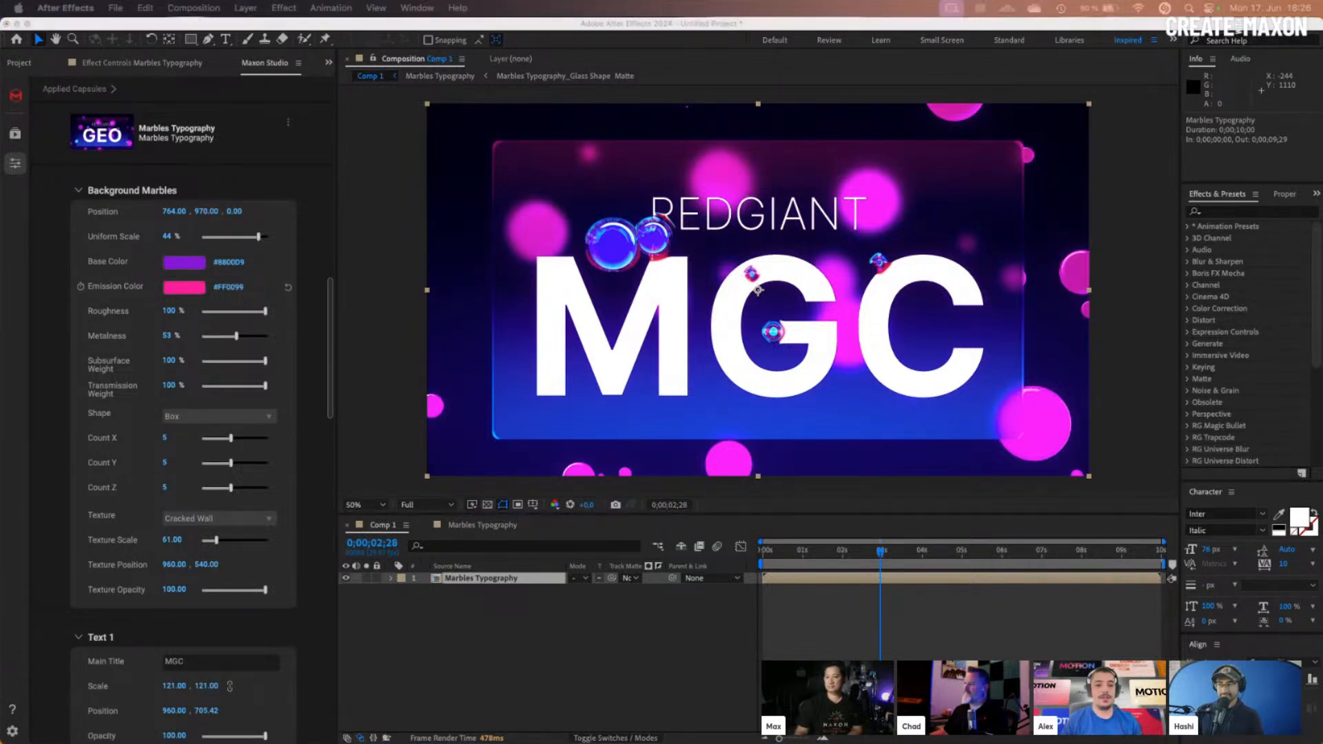
{"action": "key", "text": "Return"}
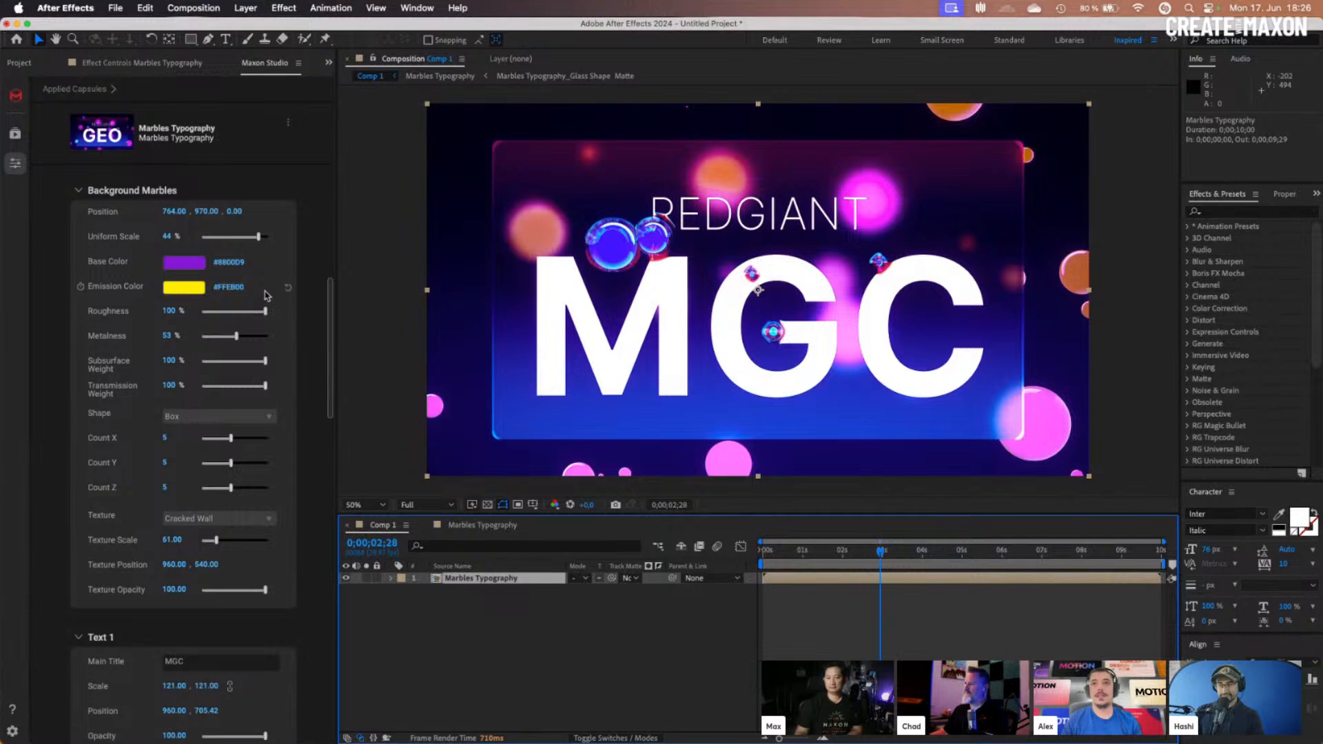
{"action": "left_click", "coordinate": [190, 268]}
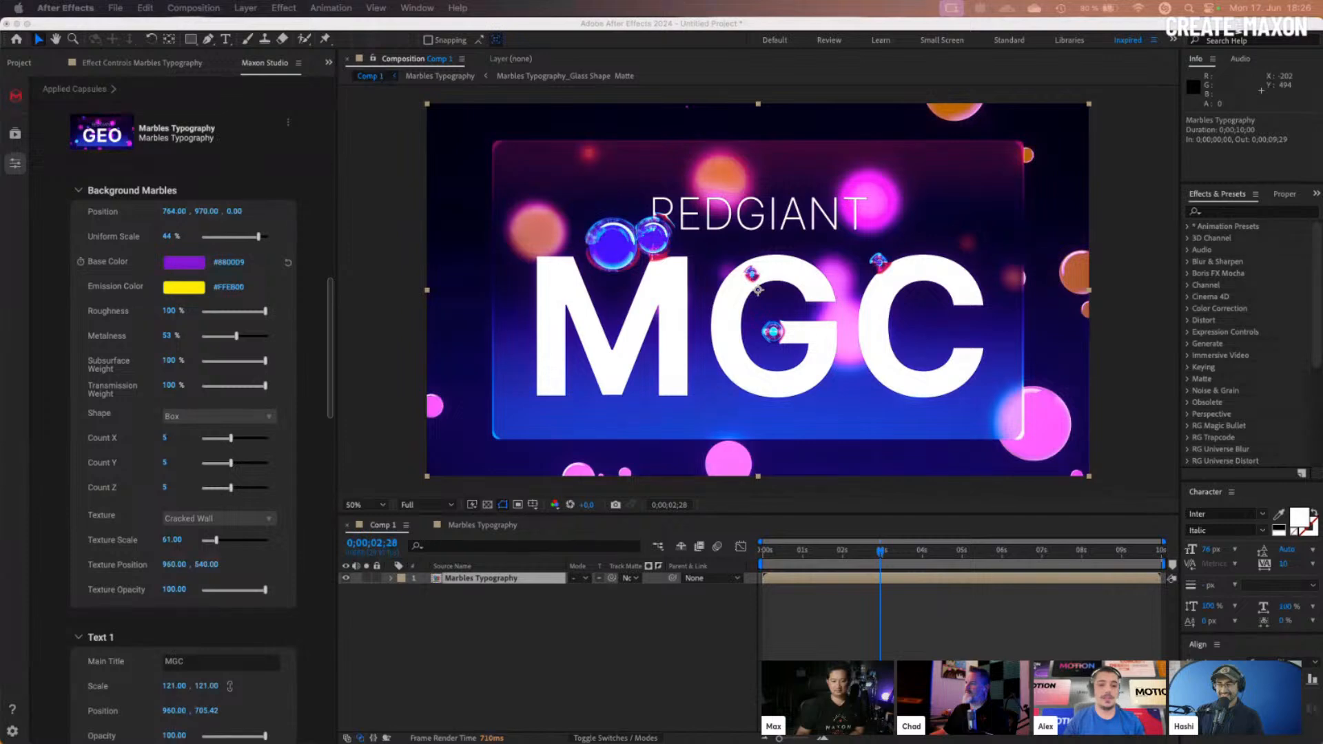
{"action": "key", "text": "Return"}
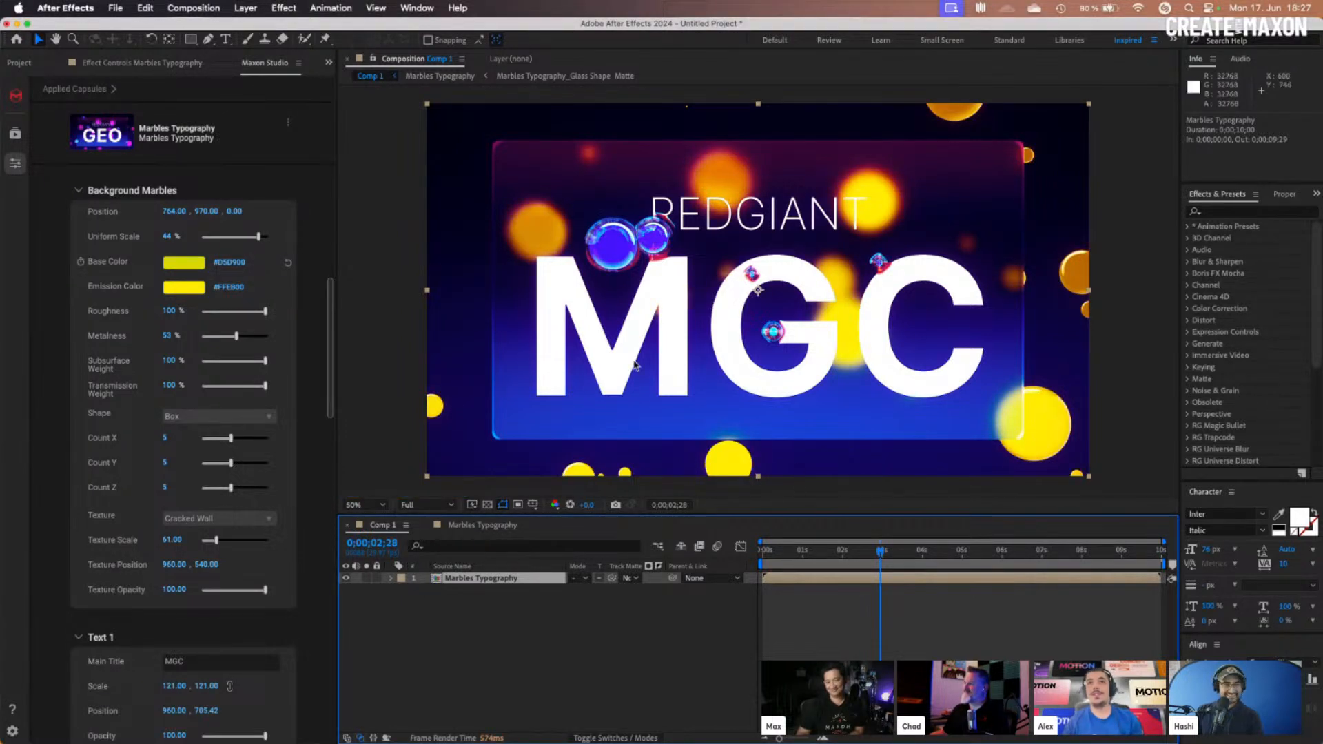
Examine the capsule's remaining settings for the second title, displacement, glass and background
{"action": "scroll", "coordinate": [237, 435], "scroll_direction": "down", "scroll_amount": 5}
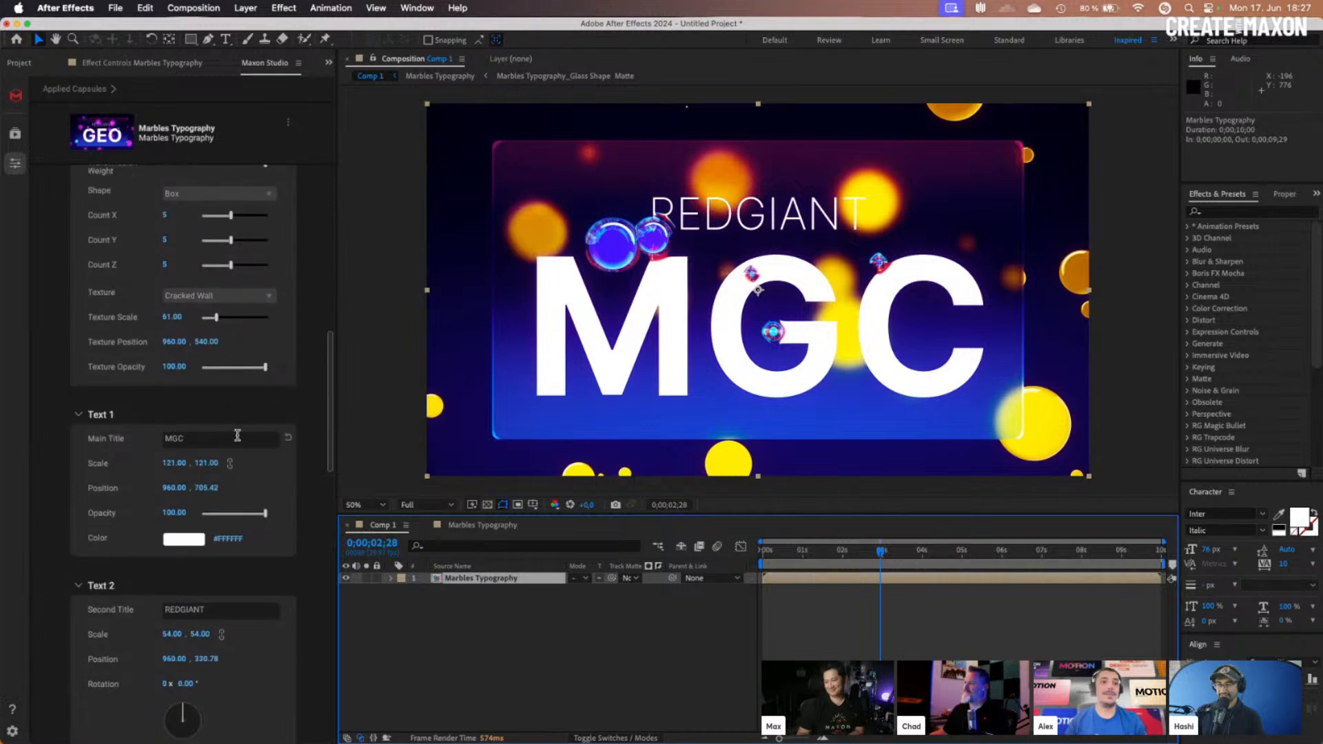
{"action": "scroll", "coordinate": [258, 441], "scroll_direction": "down", "scroll_amount": 4}
{"action": "double_click", "coordinate": [221, 427]}
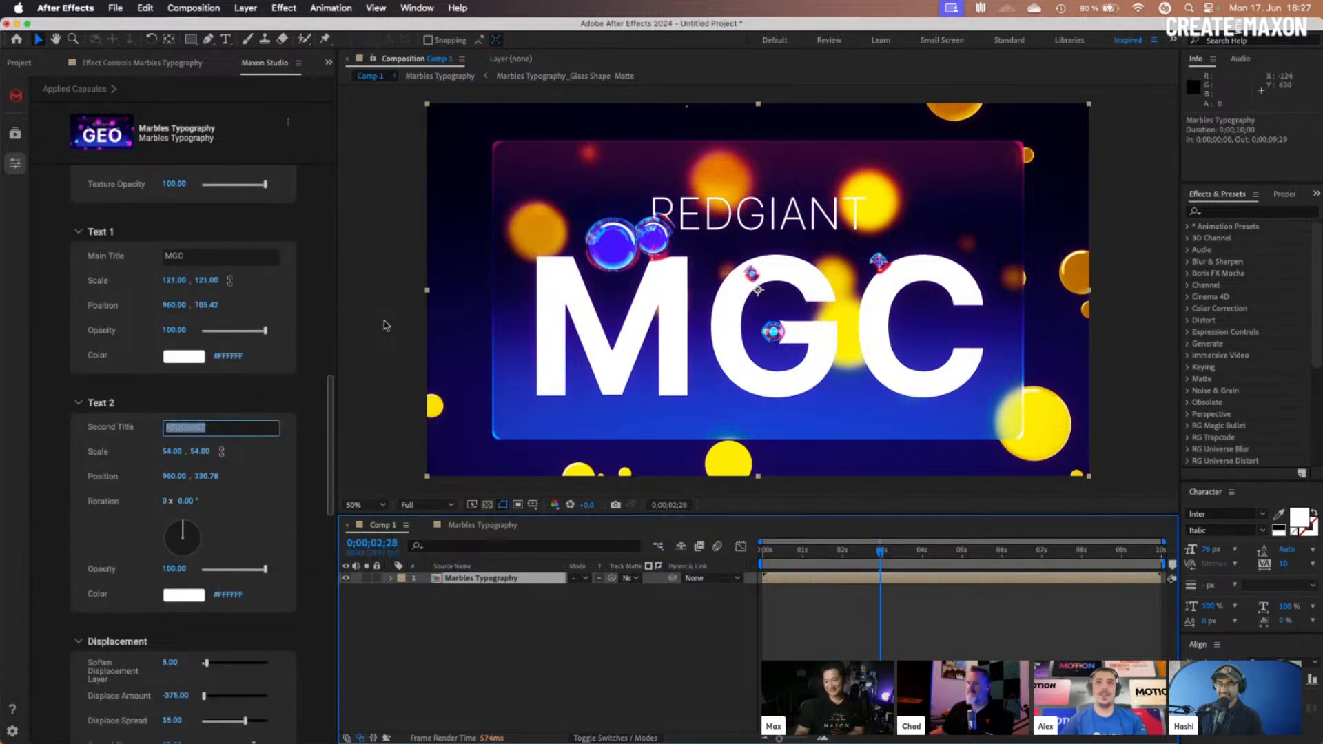
{"action": "scroll", "coordinate": [386, 325], "scroll_direction": "down", "scroll_amount": 2}
{"action": "scroll", "coordinate": [805, 366], "scroll_direction": "up", "scroll_amount": 2}
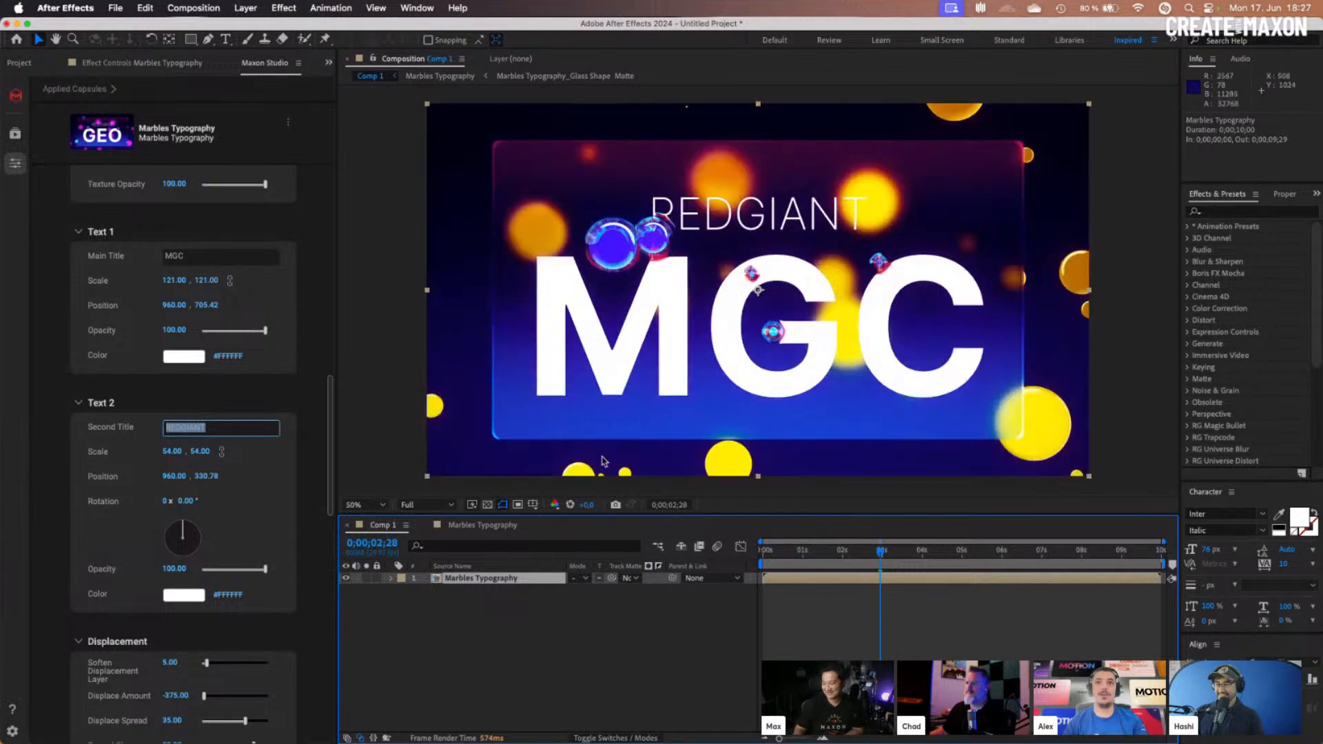
{"action": "scroll", "coordinate": [174, 611], "scroll_direction": "down", "scroll_amount": 8}
{"action": "scroll", "coordinate": [174, 611], "scroll_direction": "down", "scroll_amount": 1}
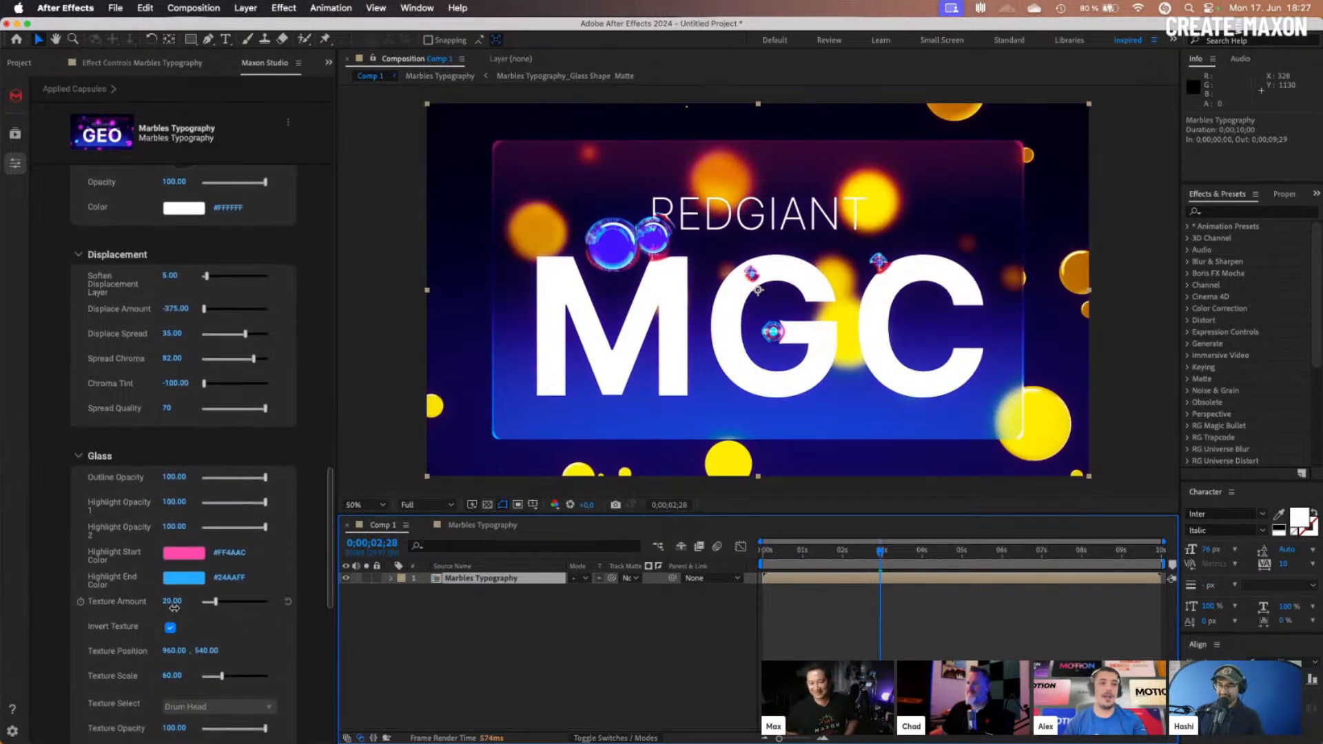
{"action": "scroll", "coordinate": [176, 610], "scroll_direction": "down", "scroll_amount": 2}
{"action": "scroll", "coordinate": [179, 608], "scroll_direction": "down", "scroll_amount": 5}
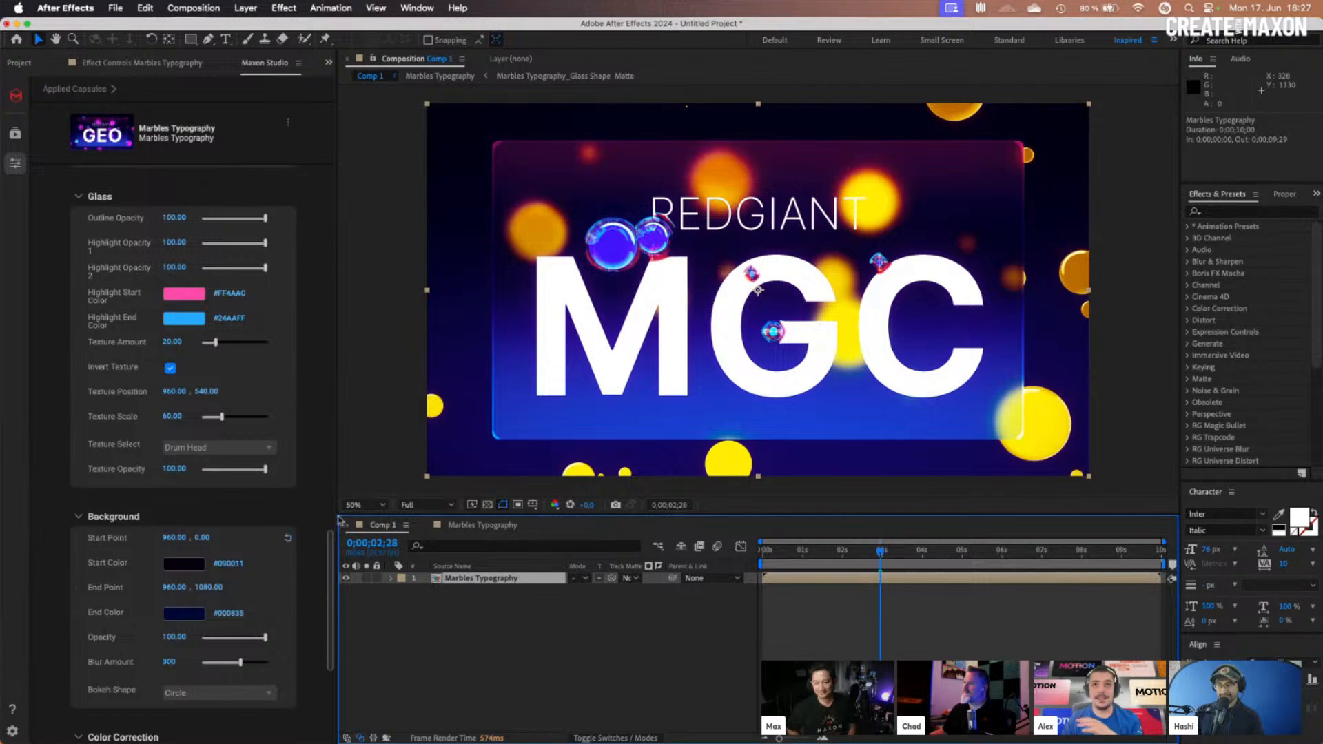
Import video (1080p)-2.mp4 from the City Timelapse folder and place it beneath the Marbles Typography layer in Comp 1
{"action": "left_click", "coordinate": [13, 64]}
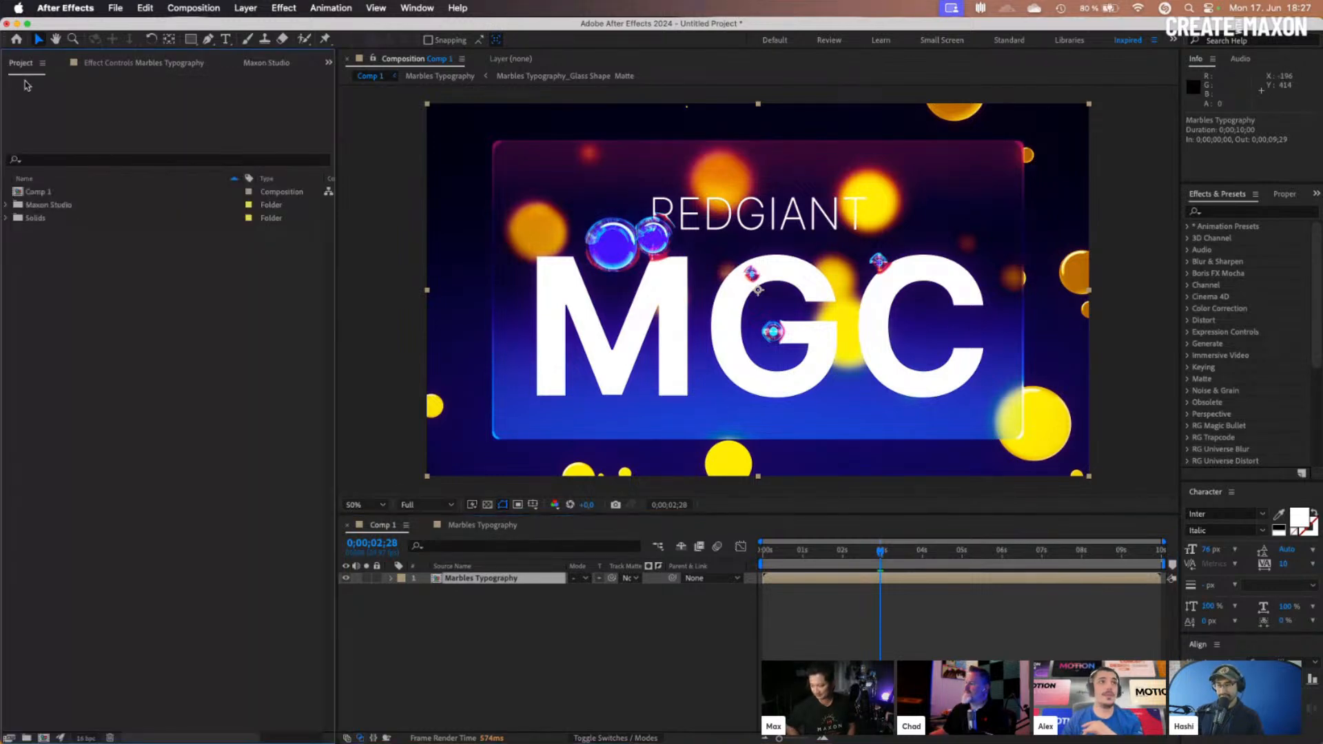
{"action": "double_click", "coordinate": [181, 346]}
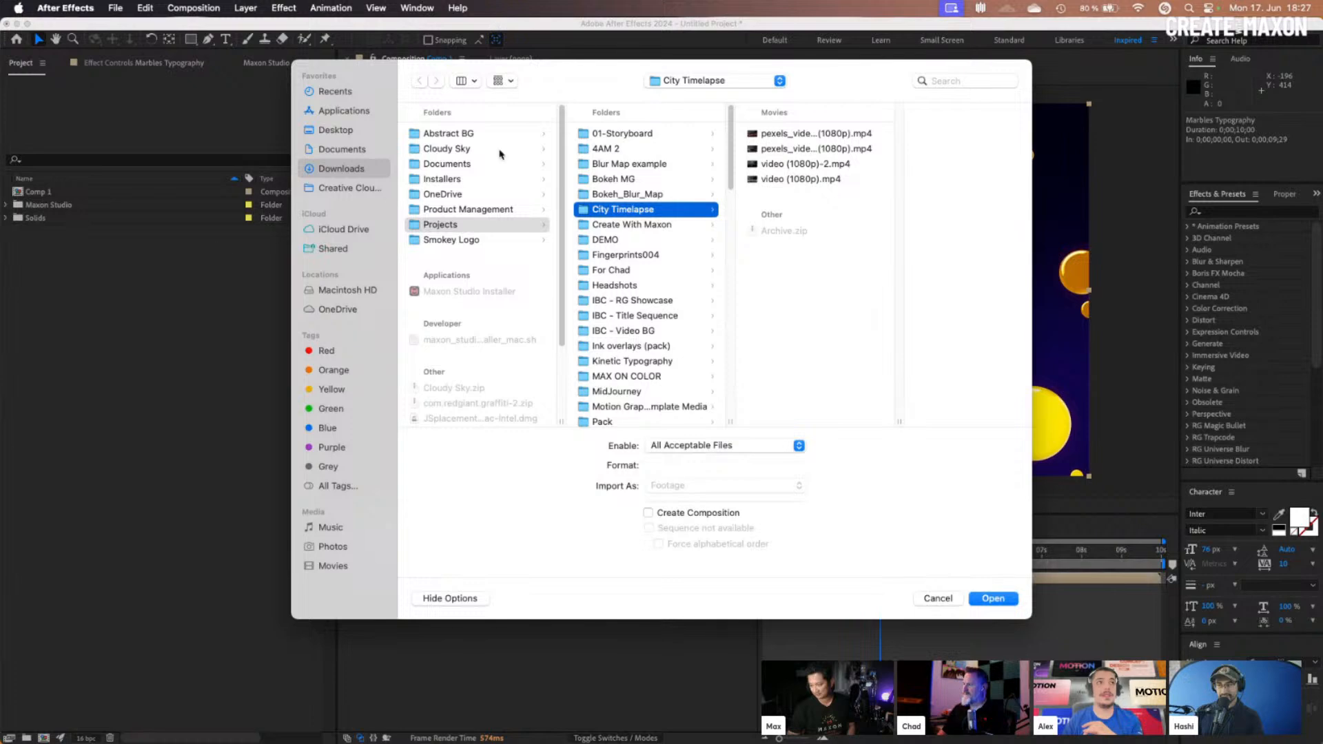
{"action": "double_click", "coordinate": [779, 163]}
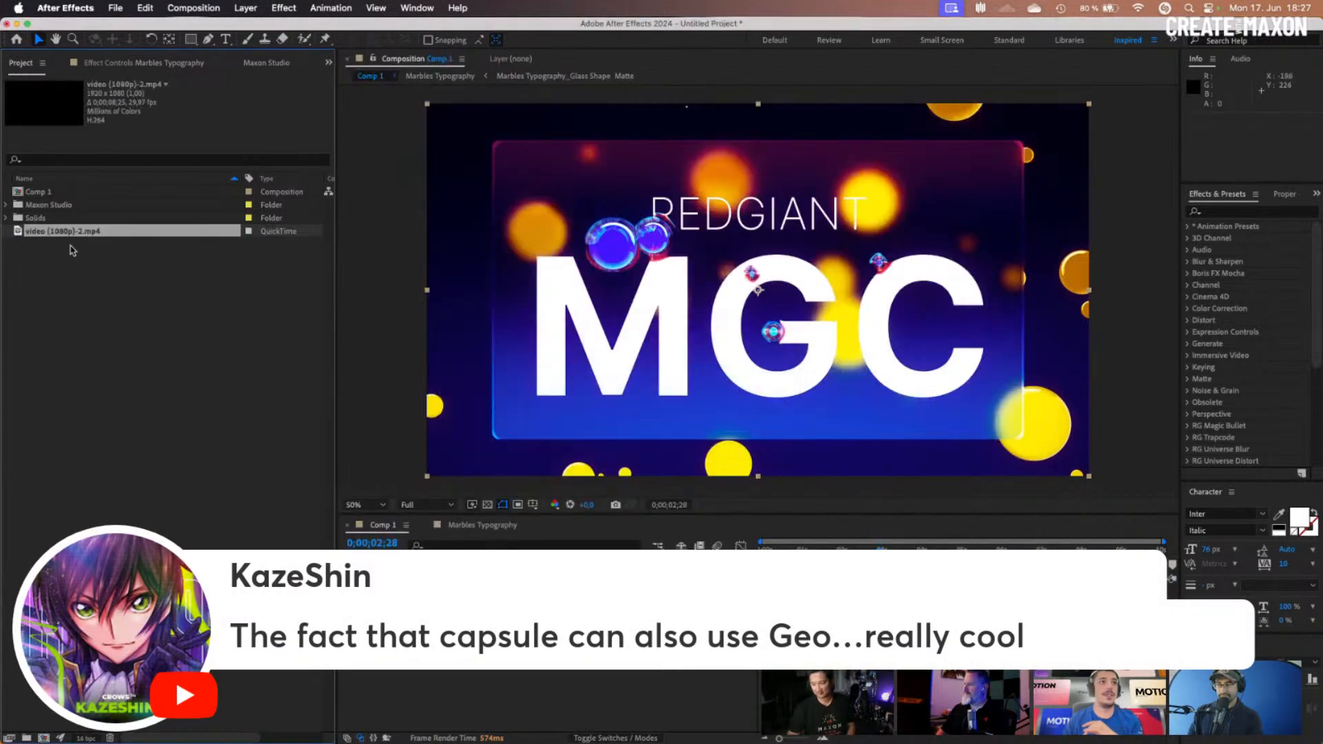
{"action": "left_click_drag", "start_coordinate": [78, 233], "coordinate": [413, 572]}
{"action": "left_click", "coordinate": [819, 580]}
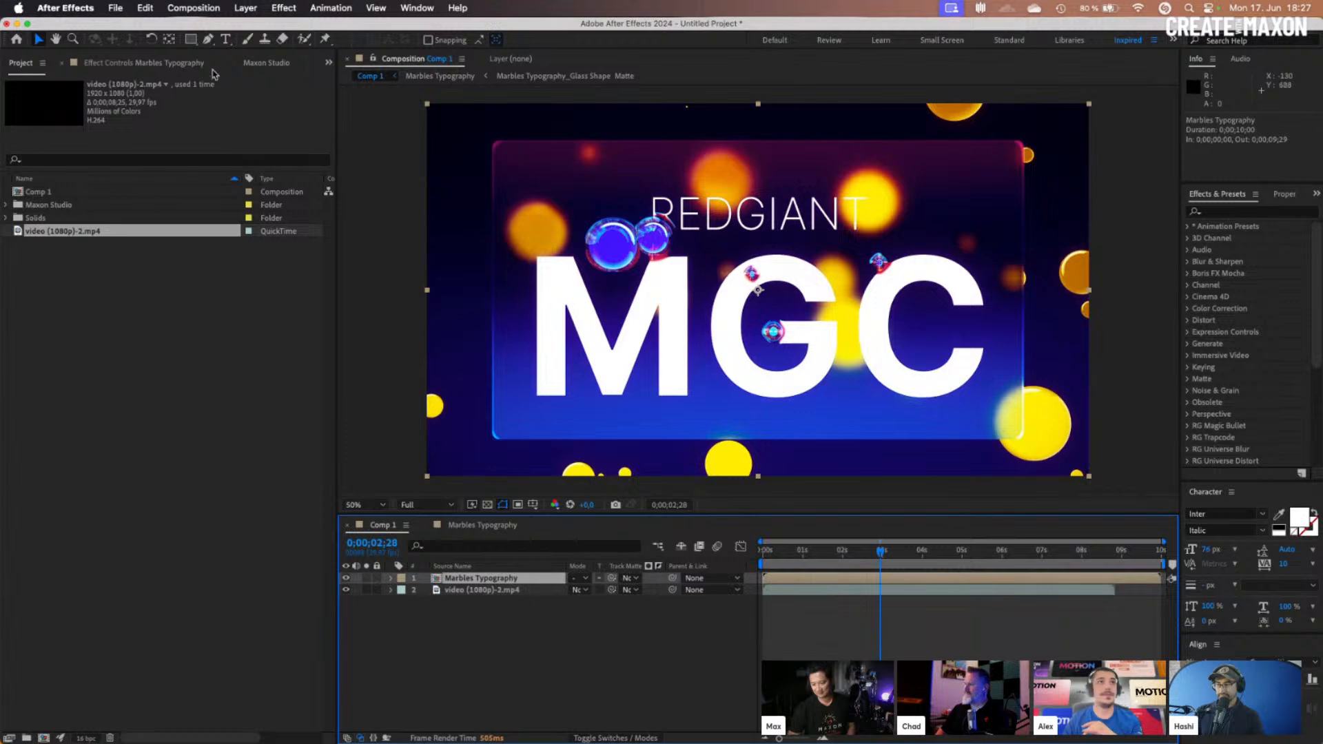
Set the capsule background's Opacity and Blur Amount to 0 so the footage shows through
{"action": "left_click", "coordinate": [266, 62]}
{"action": "scroll", "coordinate": [172, 451], "scroll_direction": "down", "scroll_amount": 5}
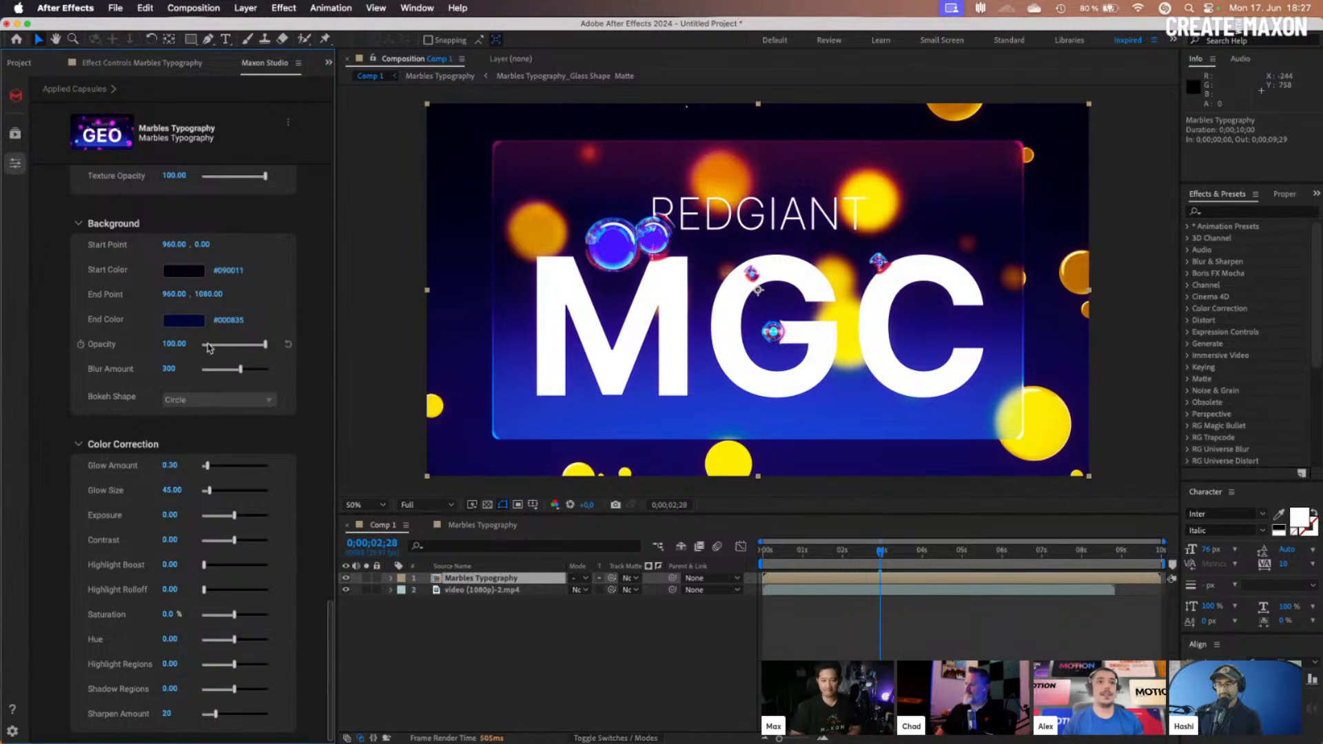
{"action": "left_click_drag", "start_coordinate": [217, 350], "coordinate": [181, 351]}
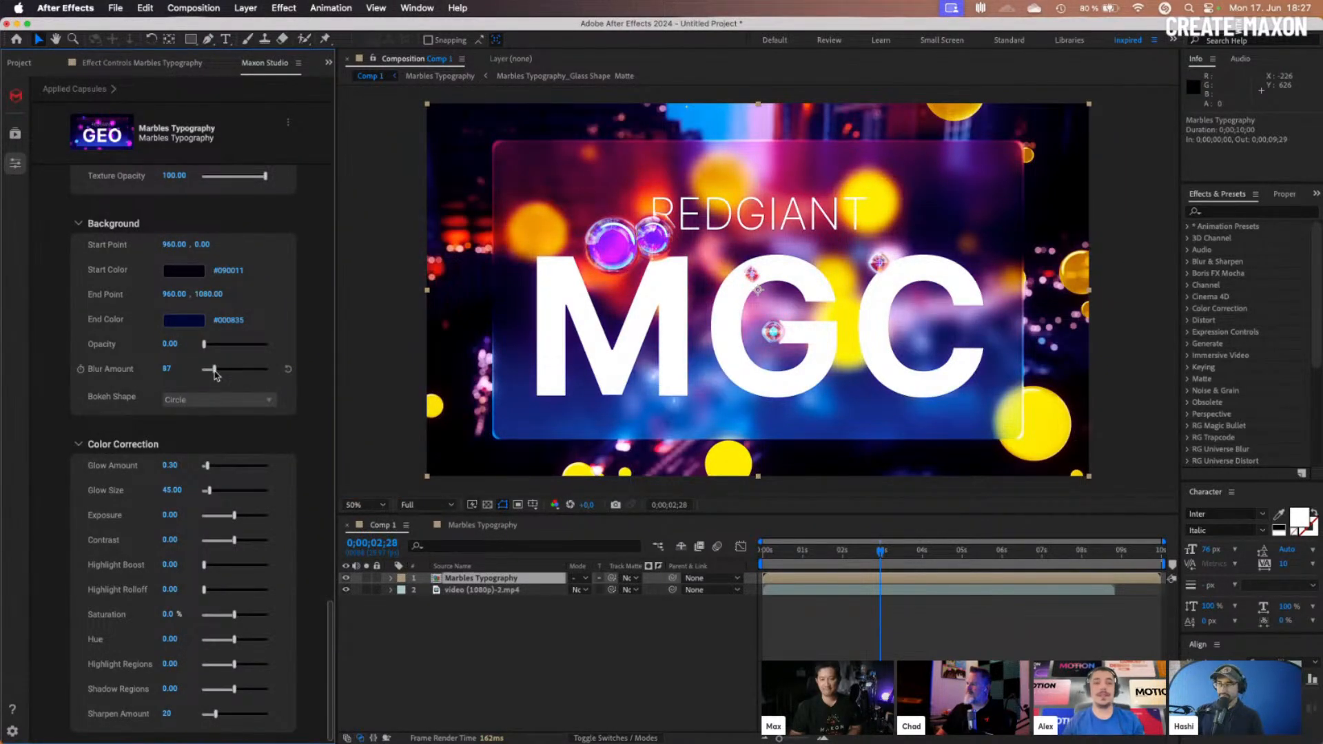
{"action": "left_click_drag", "start_coordinate": [215, 370], "coordinate": [201, 372]}
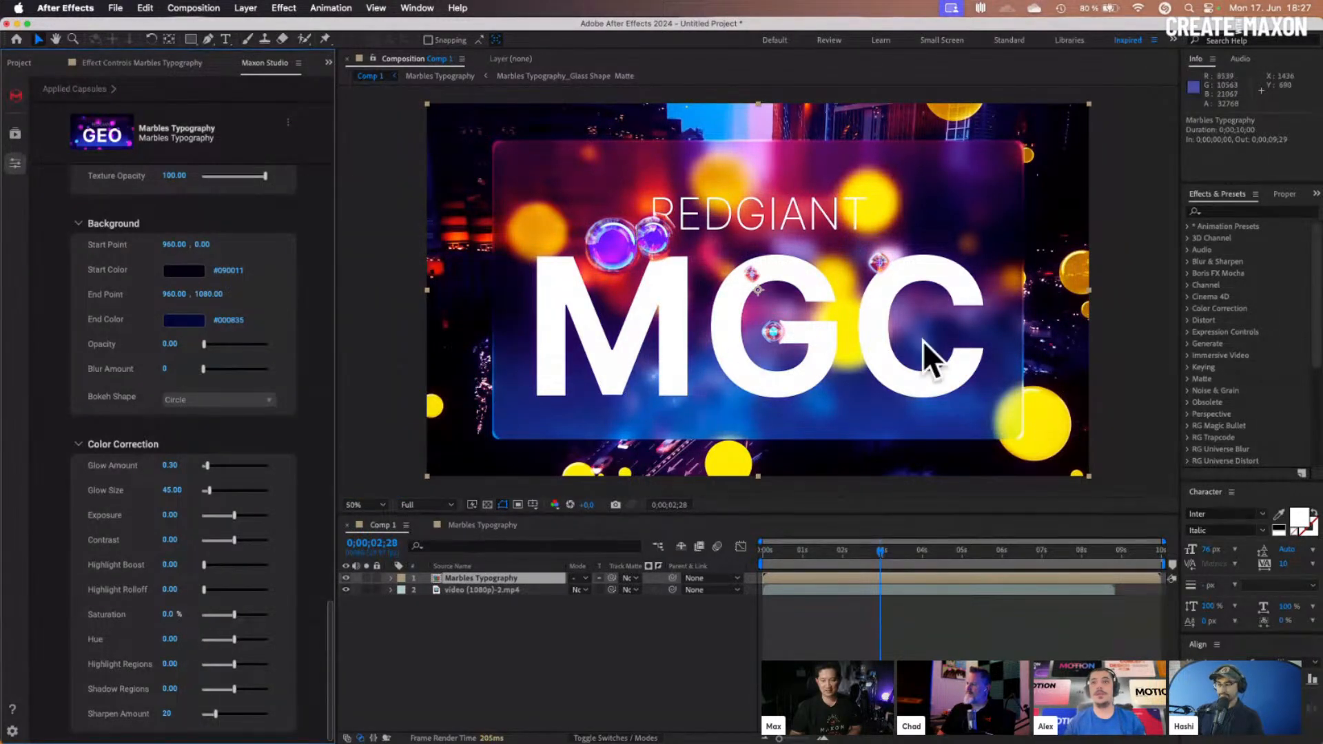
Examine the marbles and blurred glass panel up close against the footage
{"action": "key", "text": "slash"}
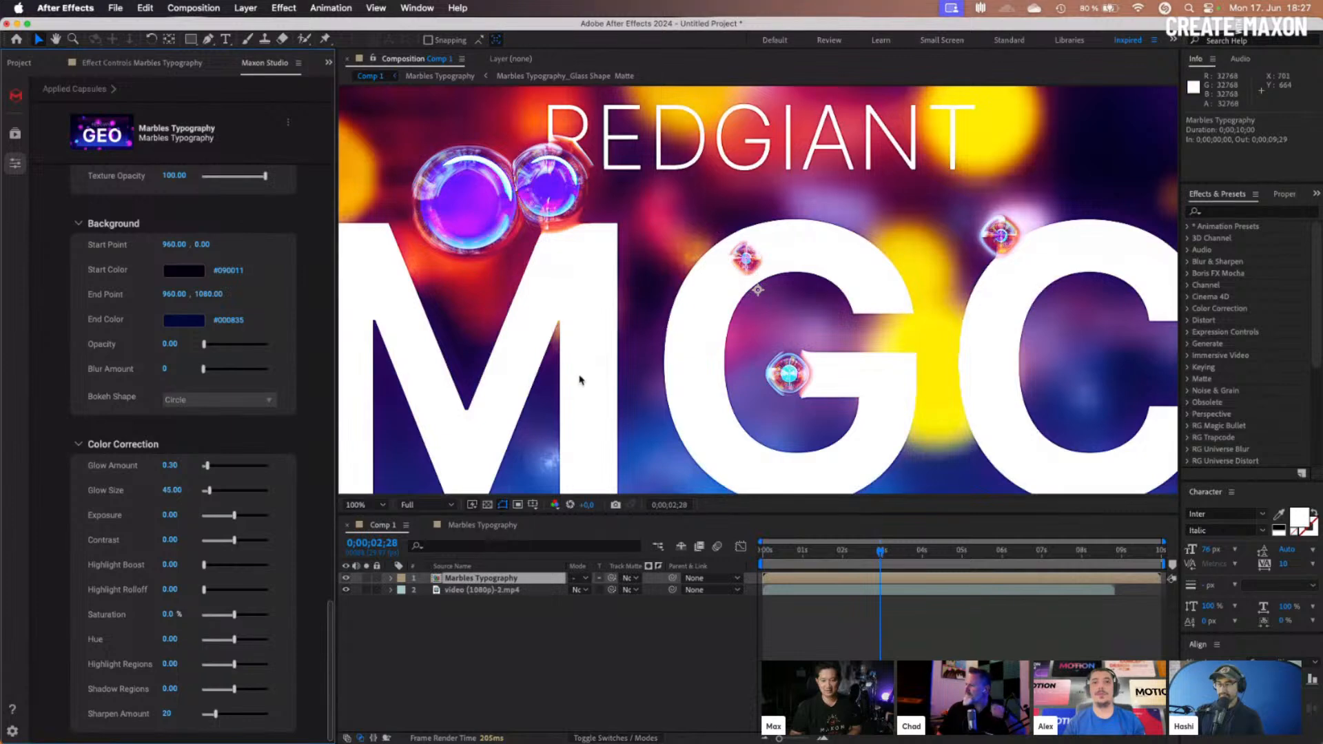
{"action": "left_click_drag", "start_coordinate": [572, 379], "coordinate": [606, 381]}
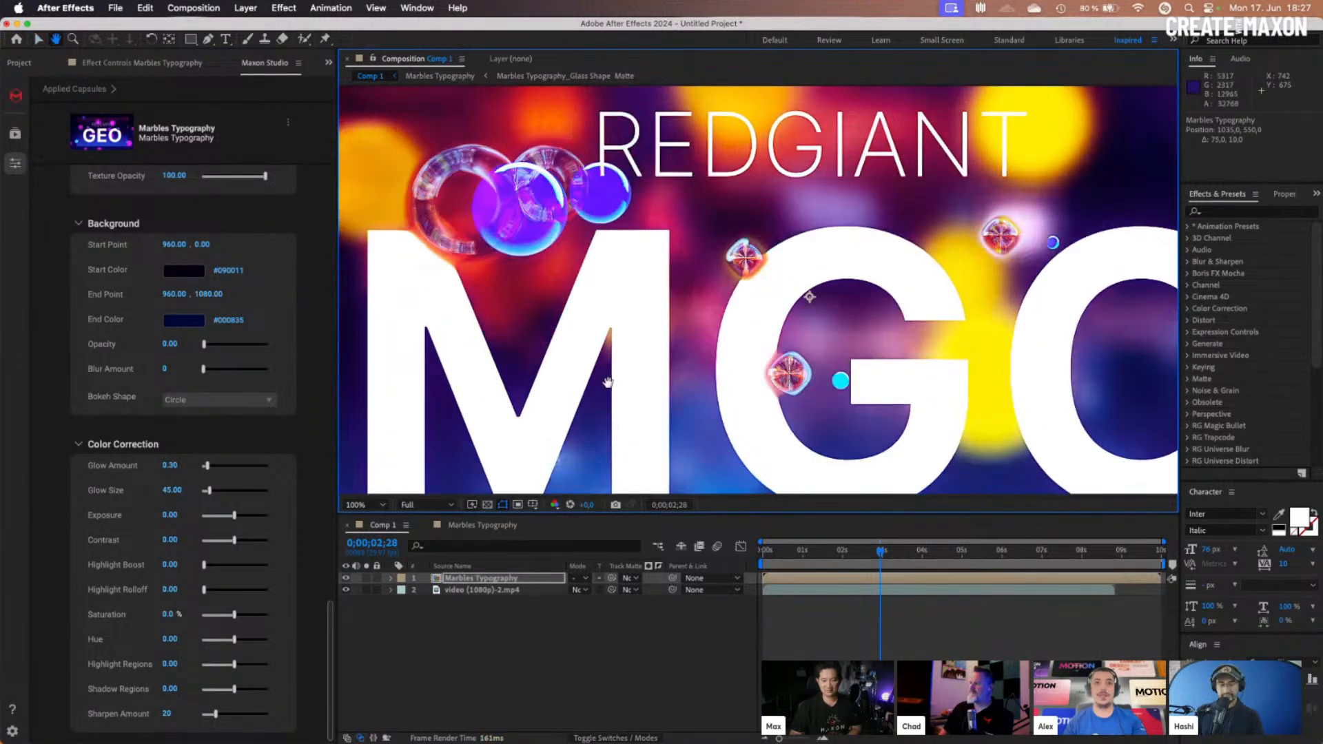
{"action": "key", "text": "comma"}
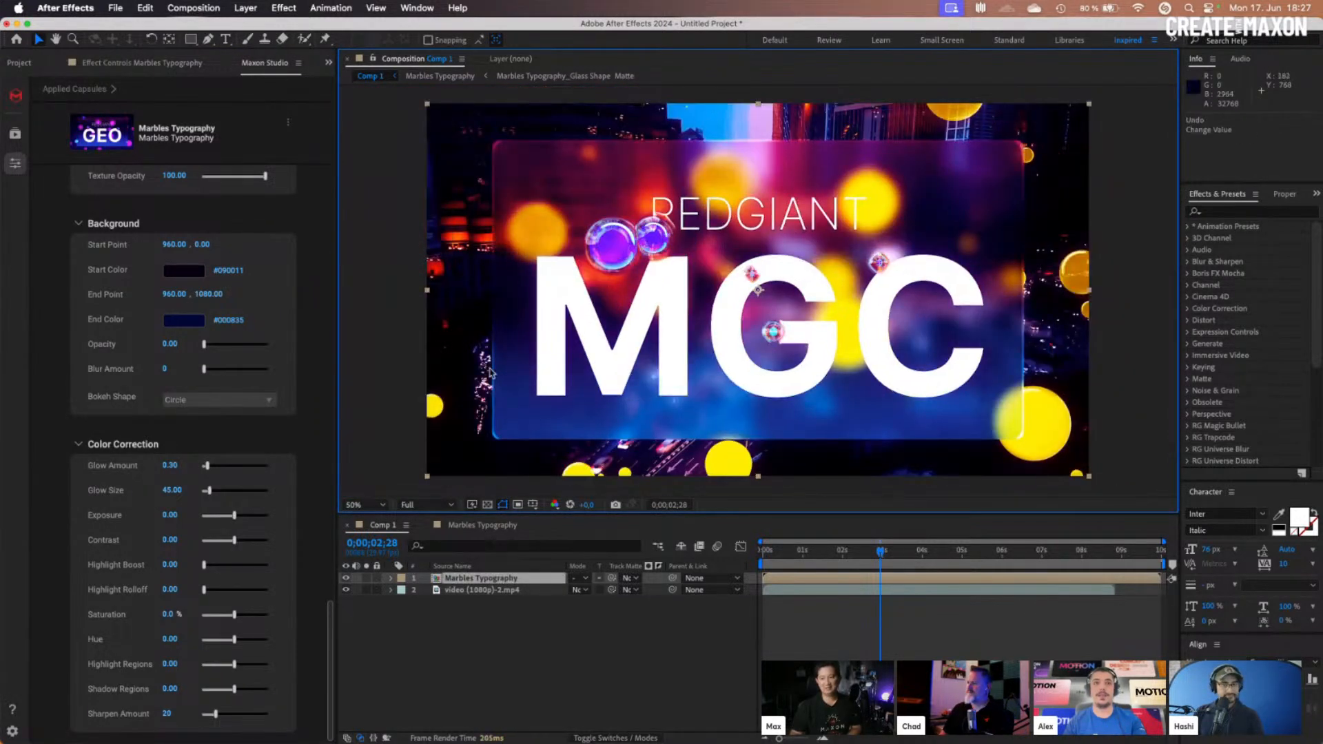
{"action": "left_click_drag", "start_coordinate": [508, 375], "coordinate": [589, 383]}
{"action": "key", "text": "period"}
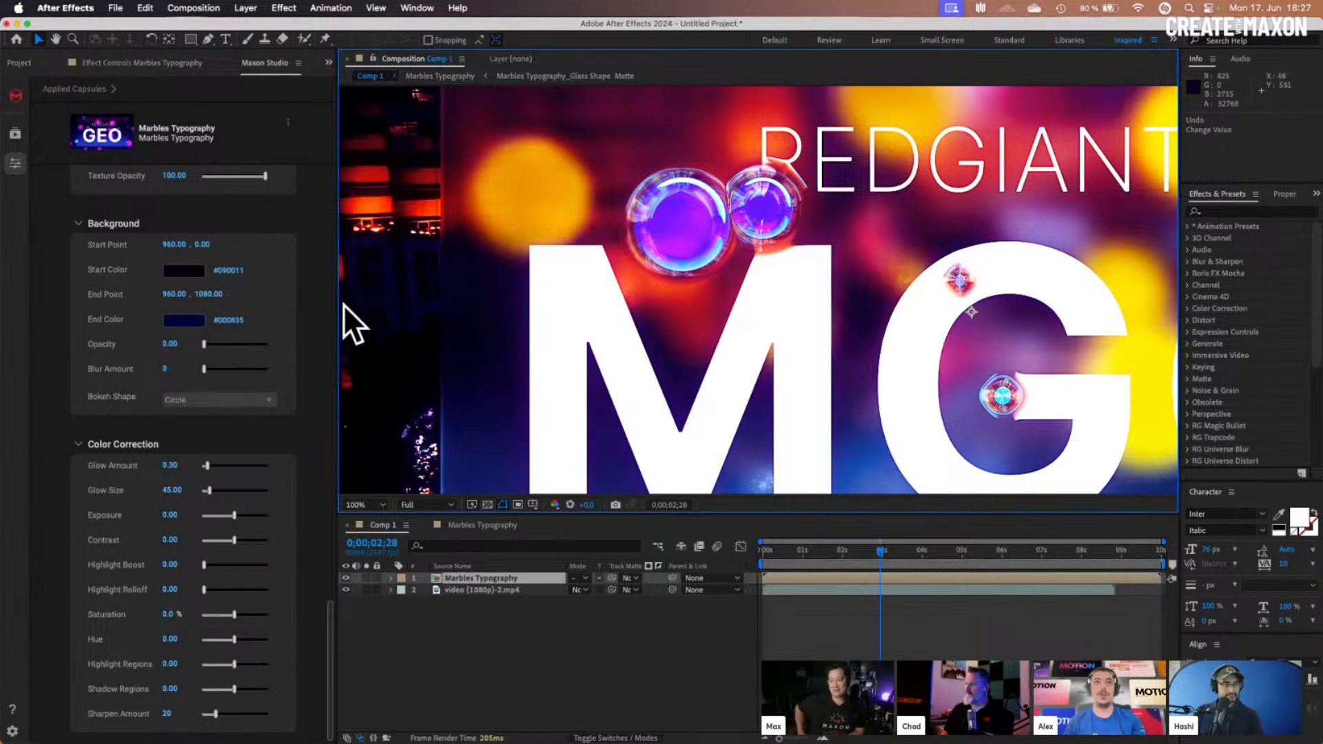
{"action": "key", "text": "comma"}
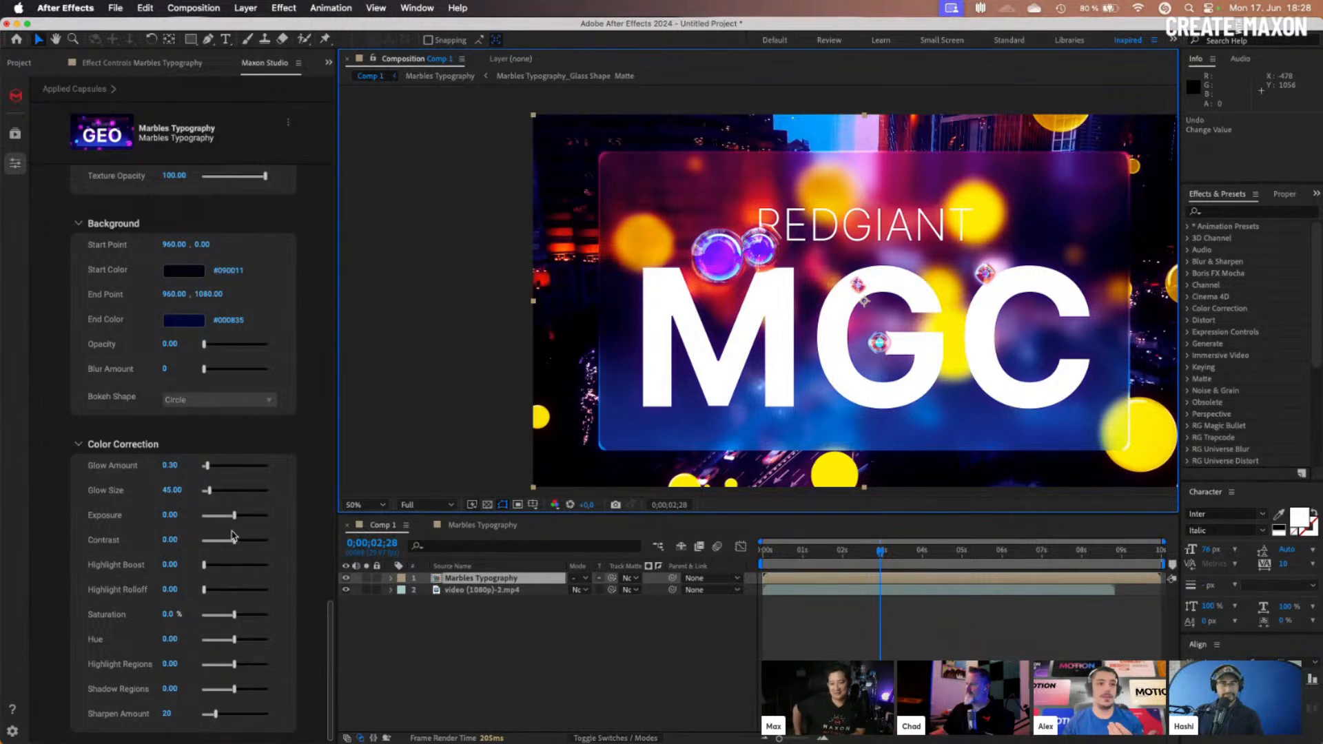
Set the capsule's color correction Saturation to 31.5% and Highlight Regions to 33.71
{"action": "left_click", "coordinate": [223, 615]}
{"action": "left_click_drag", "start_coordinate": [233, 622], "coordinate": [249, 620]}
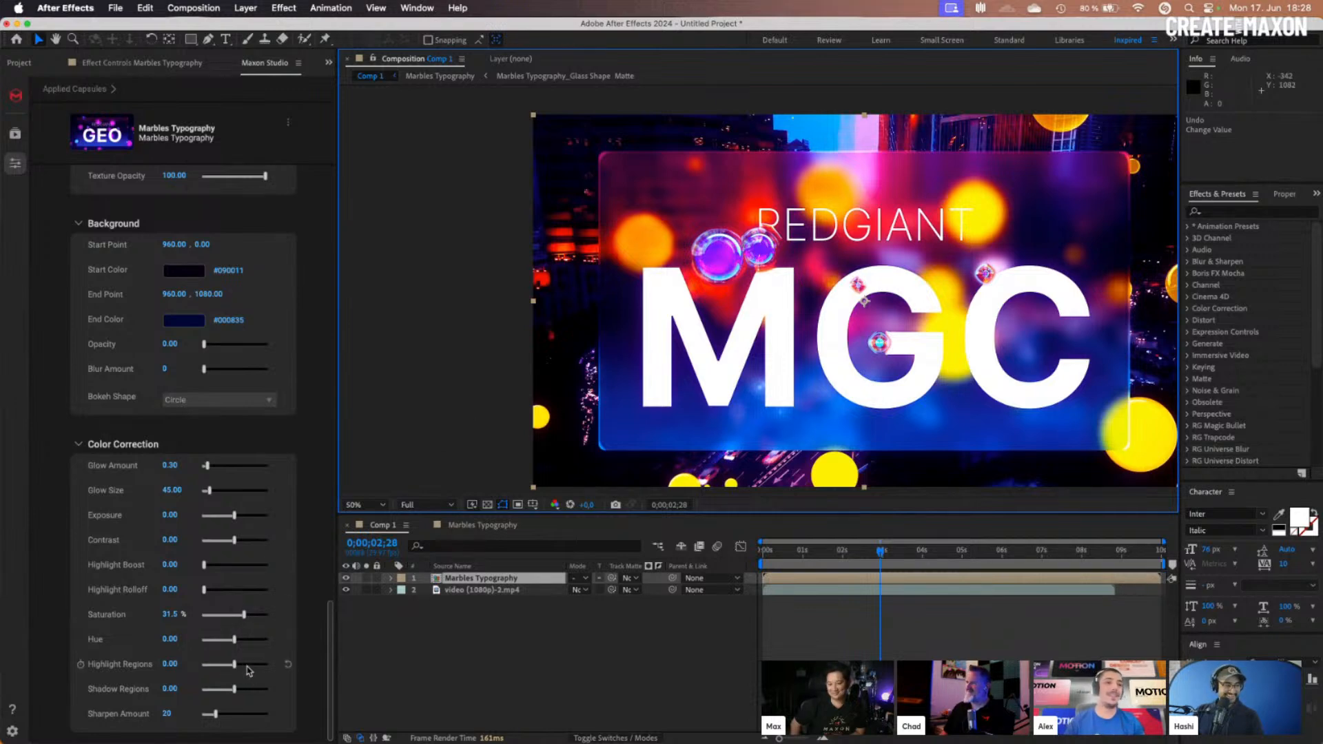
{"action": "left_click_drag", "start_coordinate": [234, 665], "coordinate": [246, 669]}
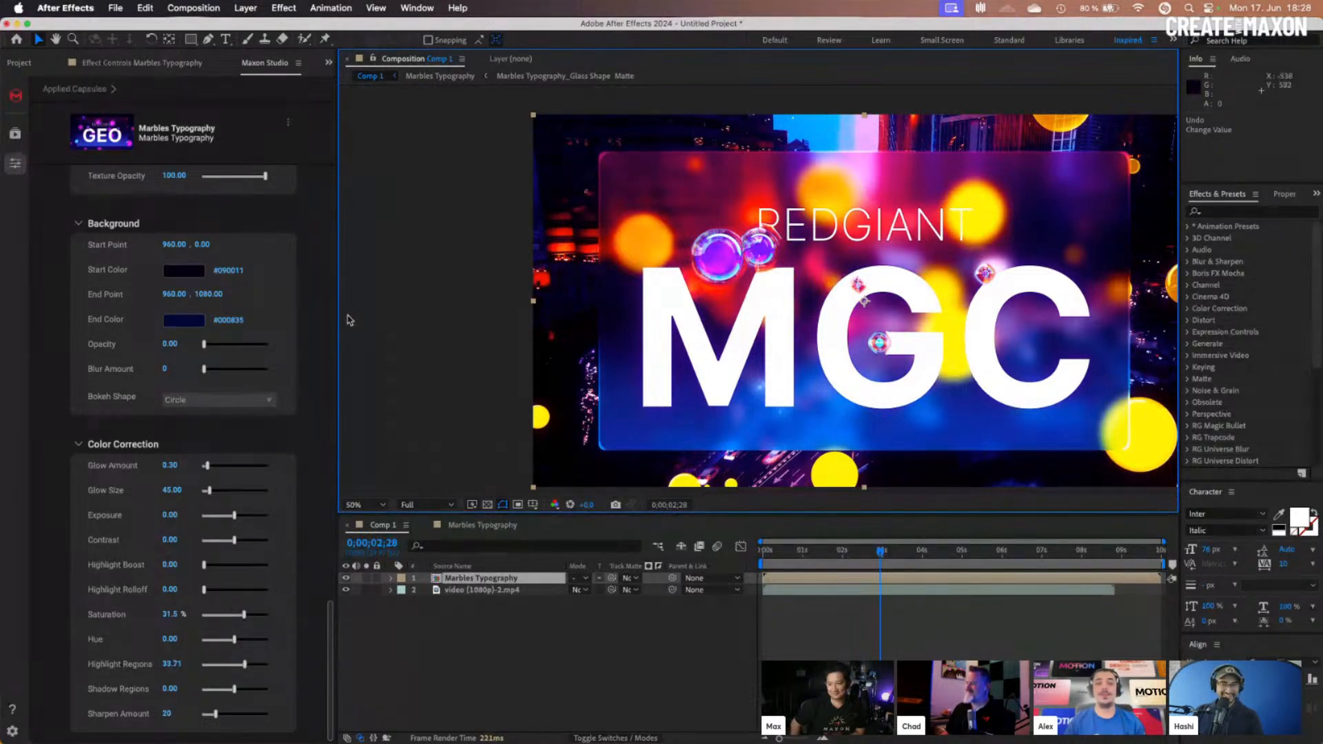
Change the glass panel's texture to Crayon
{"action": "scroll", "coordinate": [224, 430], "scroll_direction": "up", "scroll_amount": 10}
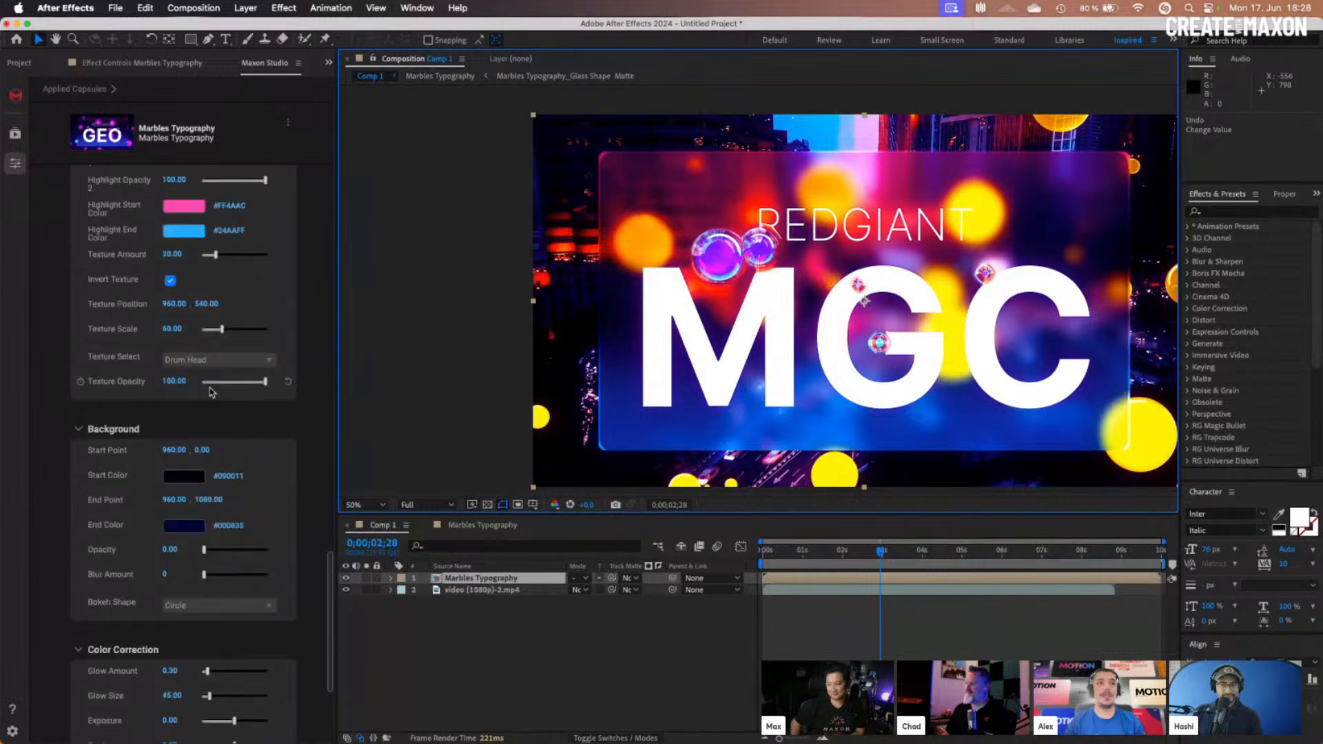
{"action": "scroll", "coordinate": [212, 392], "scroll_direction": "up", "scroll_amount": 3}
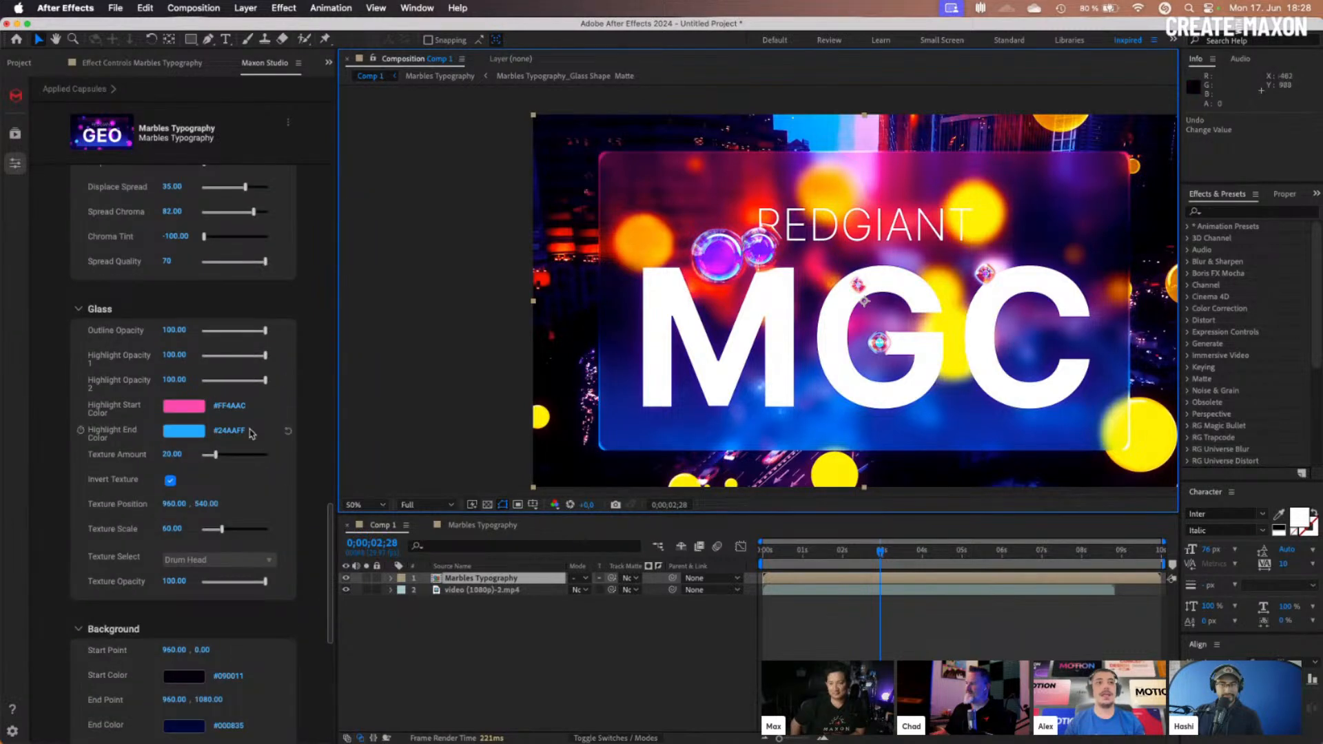
{"action": "scroll", "coordinate": [248, 432], "scroll_direction": "up", "scroll_amount": 1}
{"action": "scroll", "coordinate": [251, 433], "scroll_direction": "up", "scroll_amount": 3}
{"action": "scroll", "coordinate": [255, 482], "scroll_direction": "down", "scroll_amount": 3}
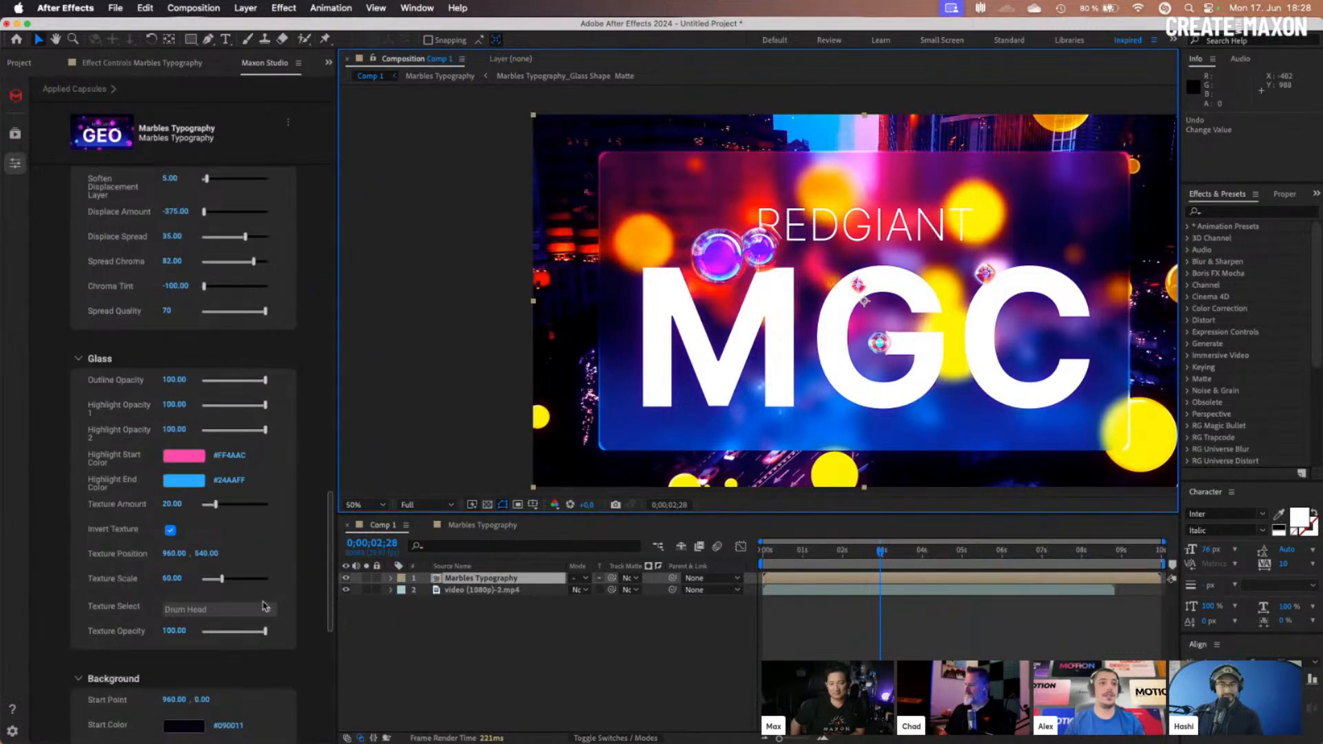
{"action": "left_click", "coordinate": [264, 610]}
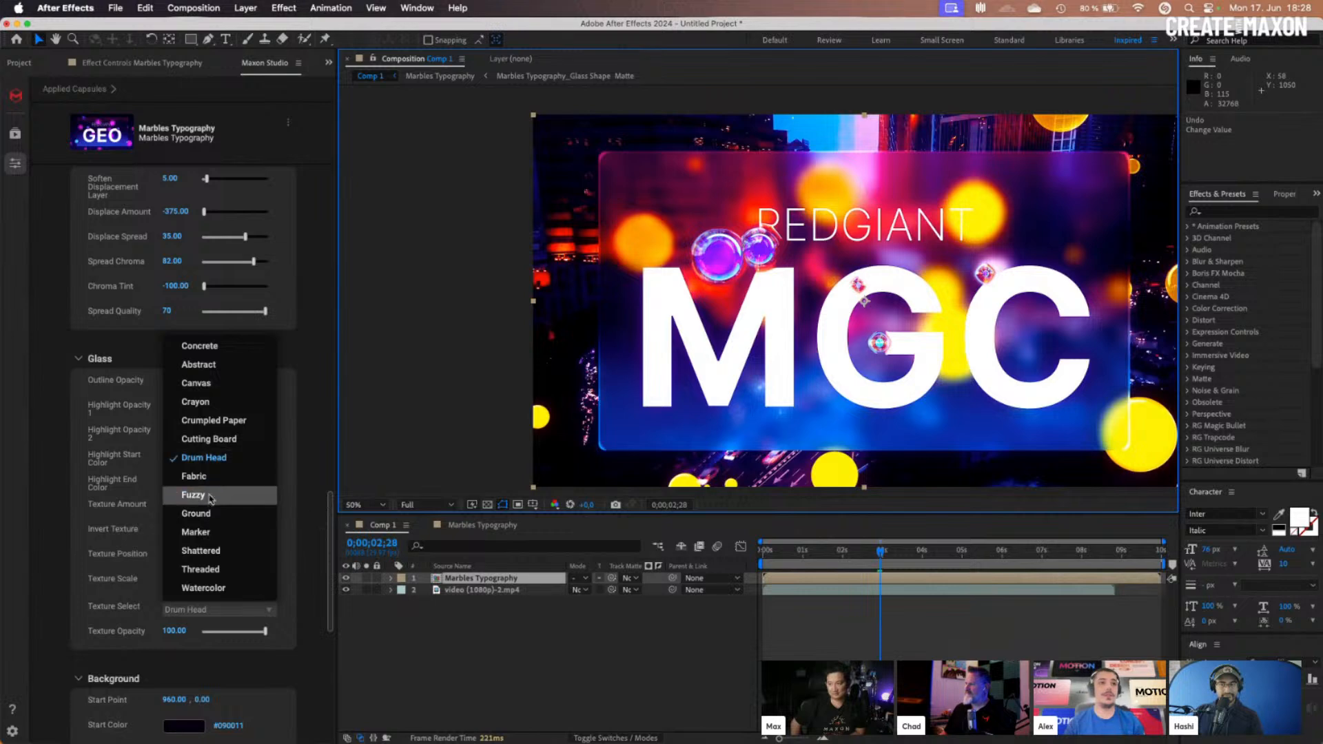
{"action": "left_click", "coordinate": [237, 408]}
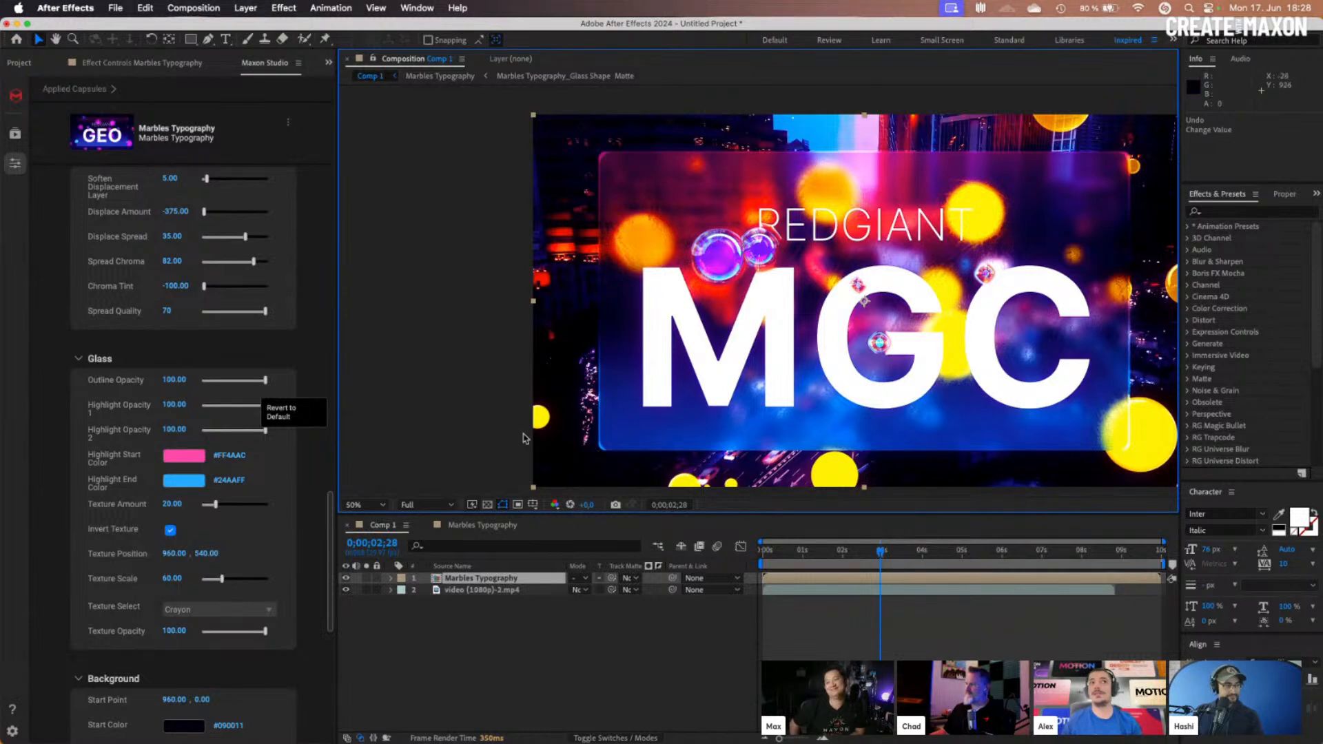
Replace the second title with "YOU CAN TRY IT OUT NOW!" and set its Scale to 41
{"action": "scroll", "coordinate": [191, 505], "scroll_direction": "up", "scroll_amount": 10}
{"action": "scroll", "coordinate": [191, 505], "scroll_direction": "up", "scroll_amount": 5}
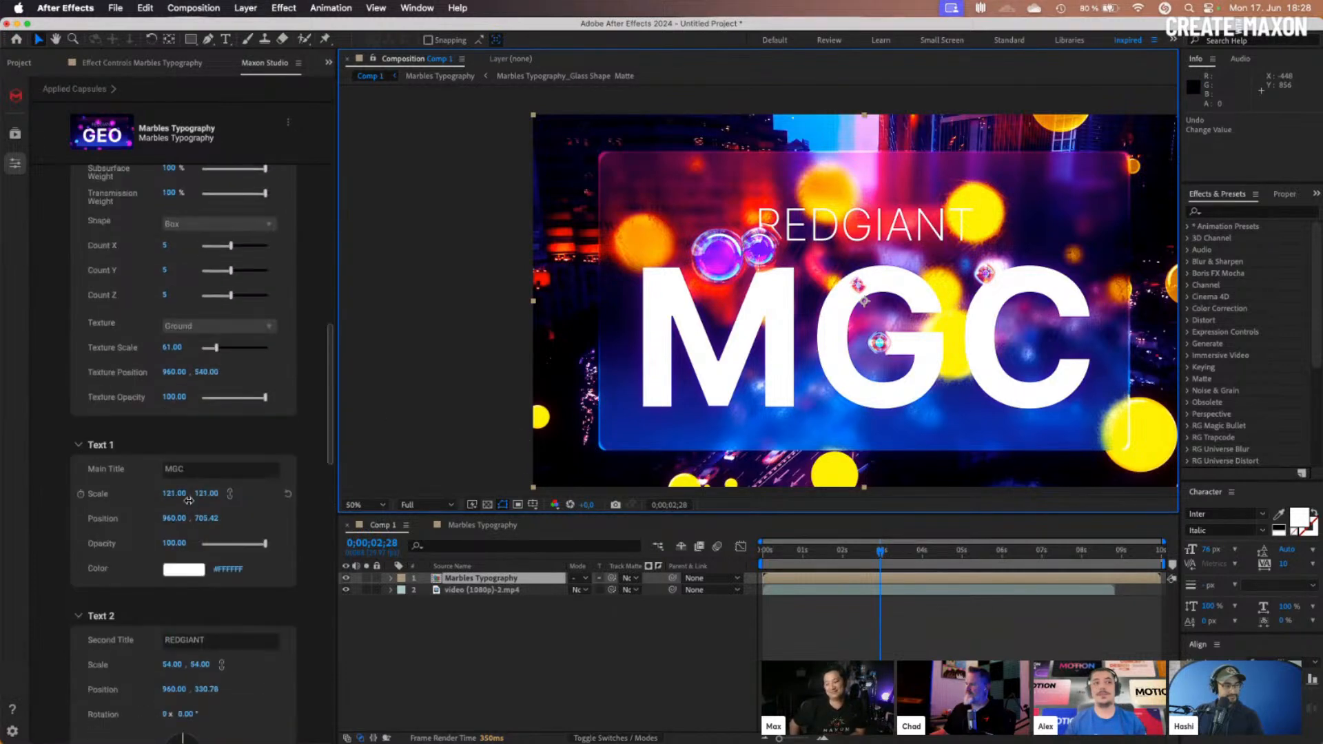
{"action": "left_click", "coordinate": [204, 515]}
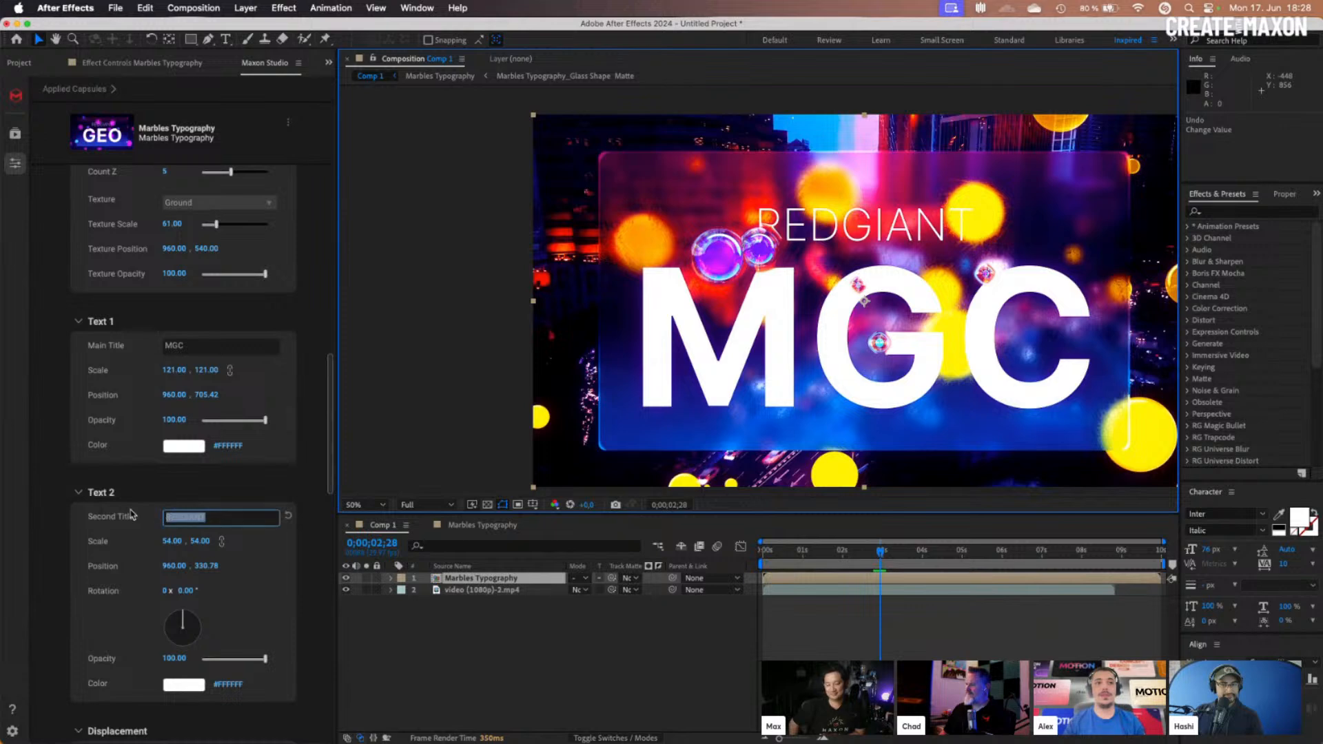
{"action": "key", "text": "BackSpace"}
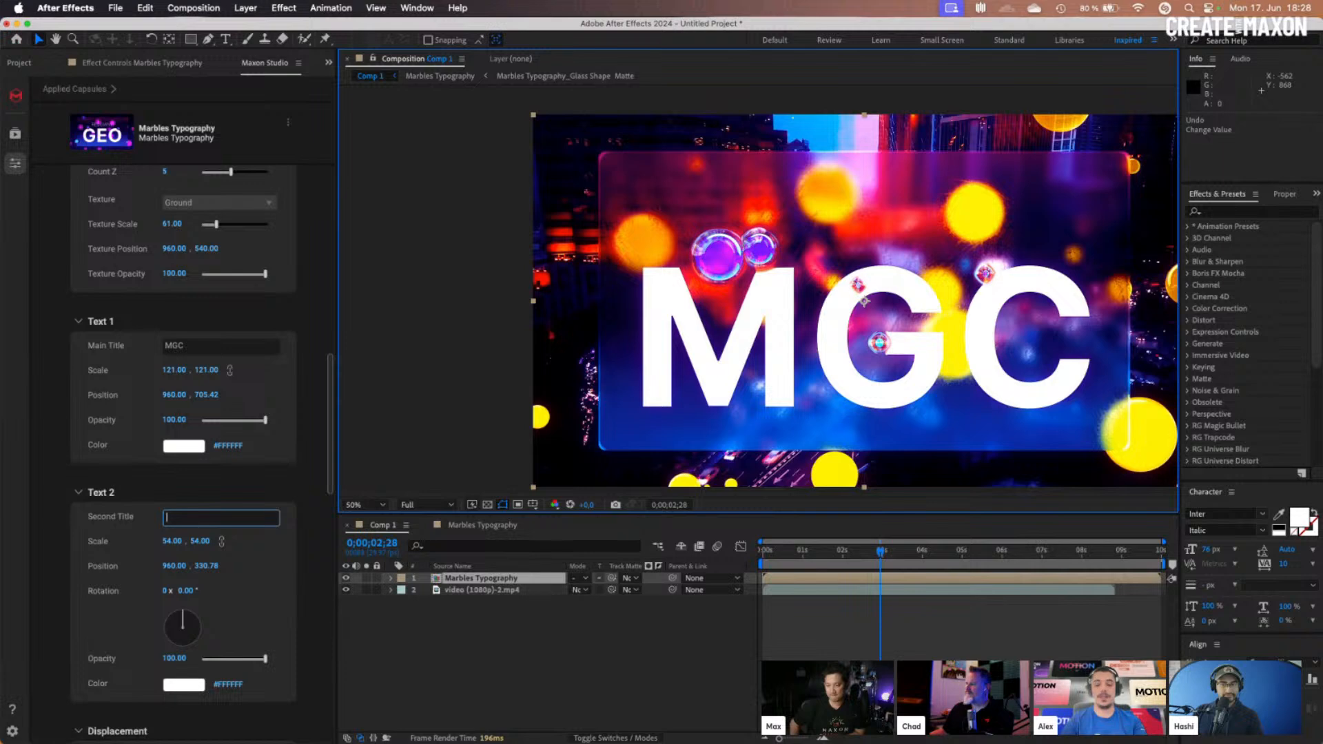
{"action": "type", "text": "YOU CAN T"}
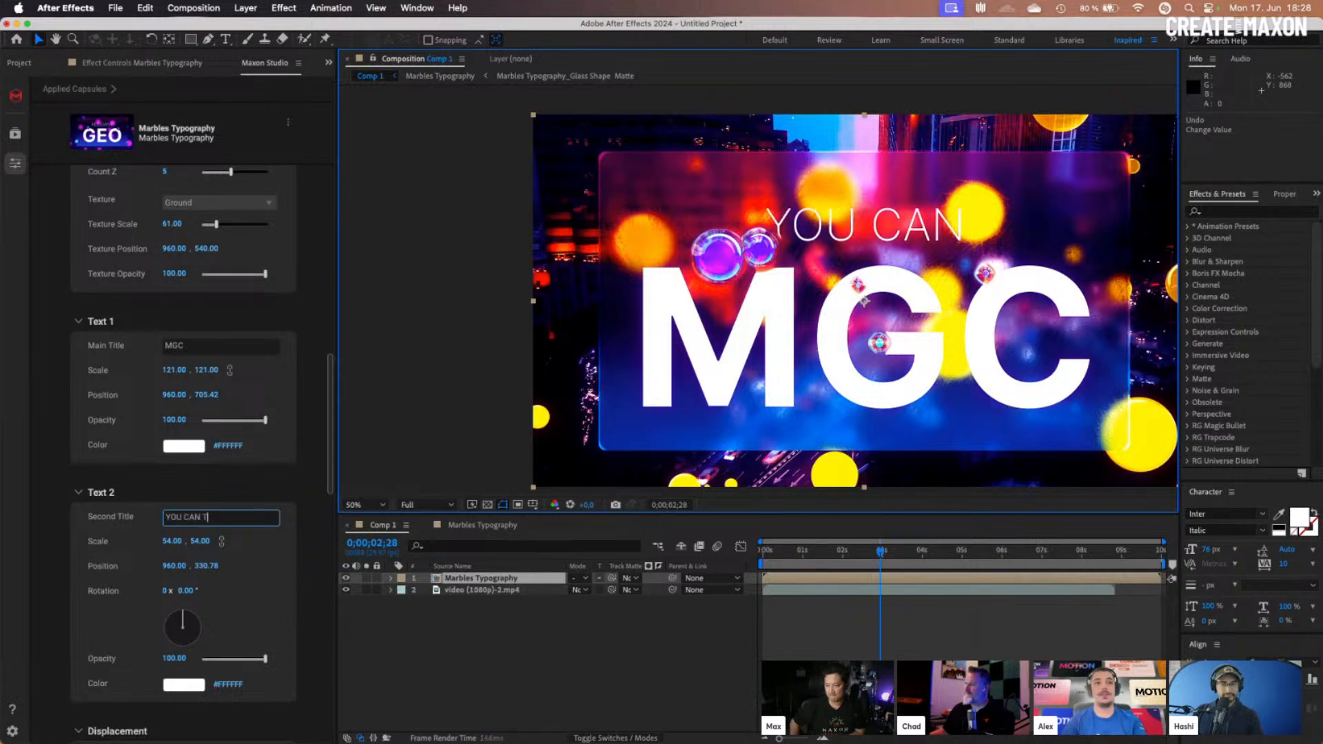
{"action": "type", "text": "RY IT OUT NOW!"}
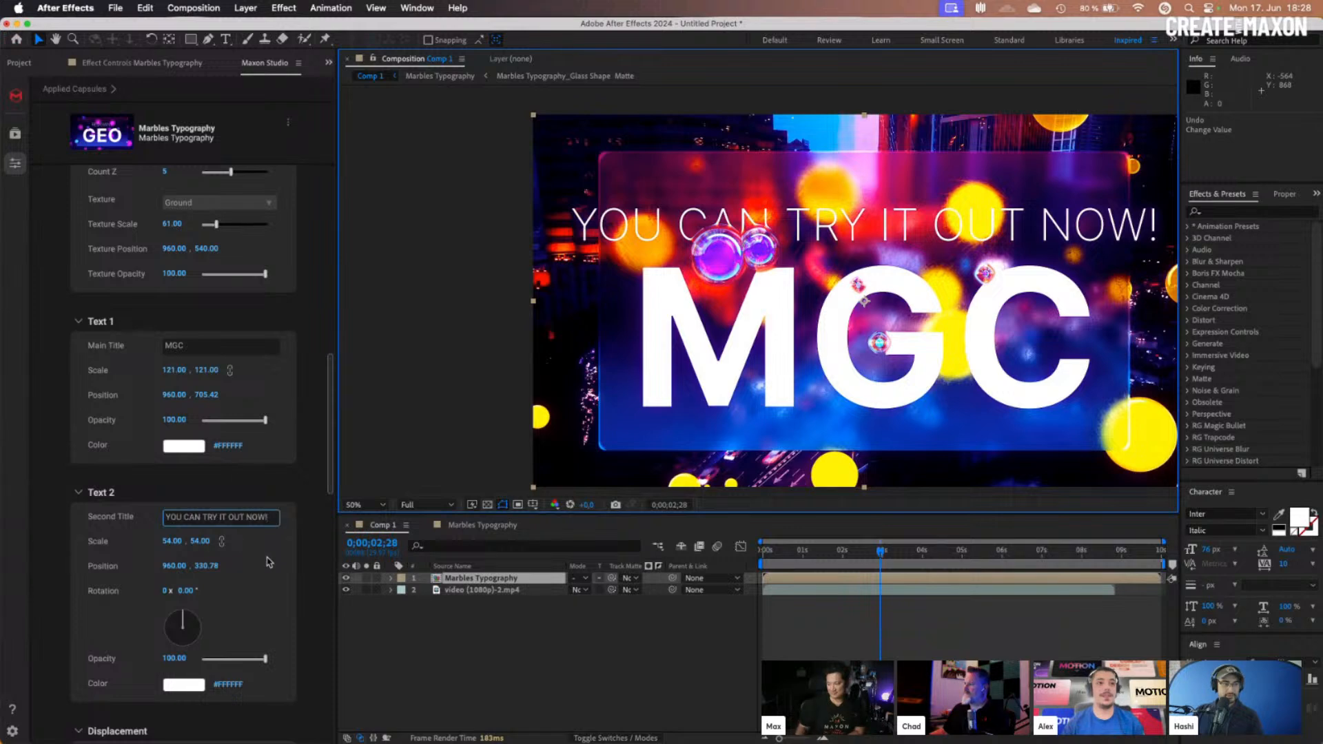
{"action": "left_click_drag", "start_coordinate": [209, 540], "coordinate": [196, 541]}
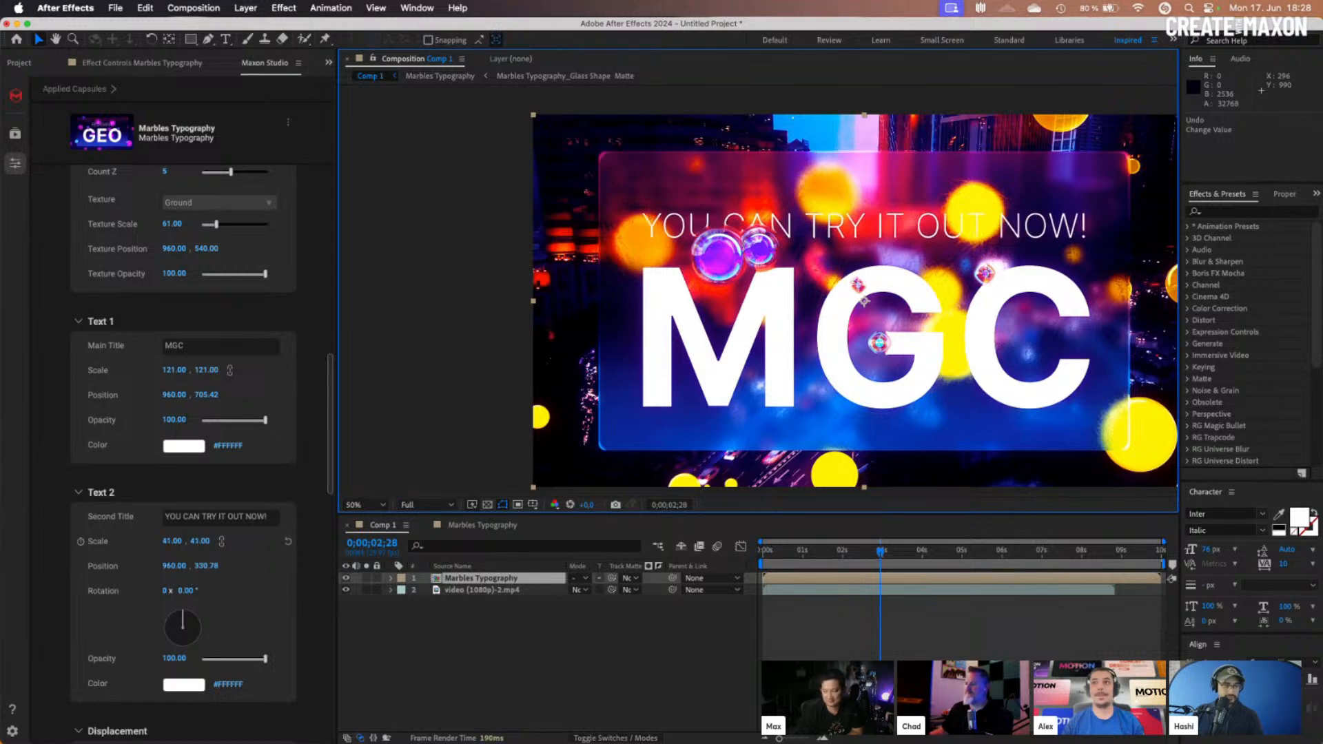
{"action": "left_click_drag", "start_coordinate": [196, 541], "coordinate": [198, 541]}
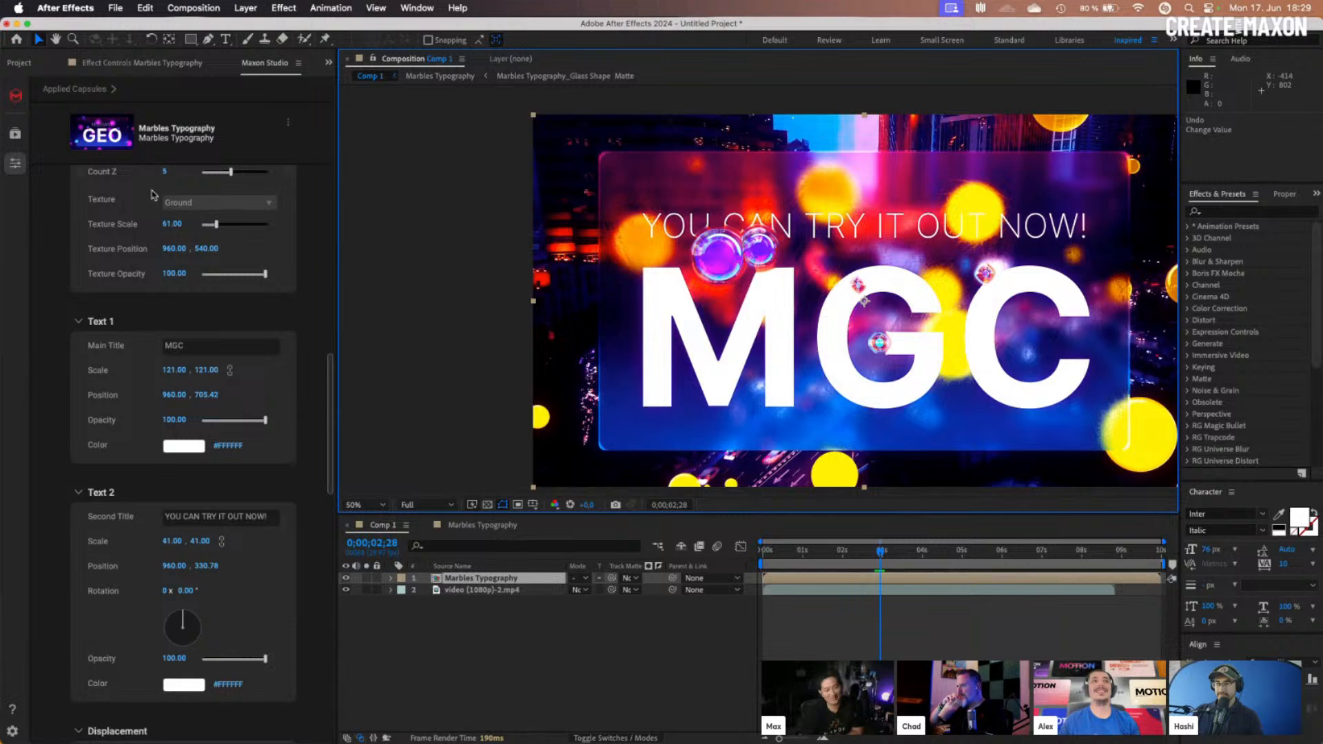
{"action": "scroll", "coordinate": [152, 202], "scroll_direction": "up", "scroll_amount": 1}
{"action": "scroll", "coordinate": [194, 259], "scroll_direction": "up", "scroll_amount": 5}
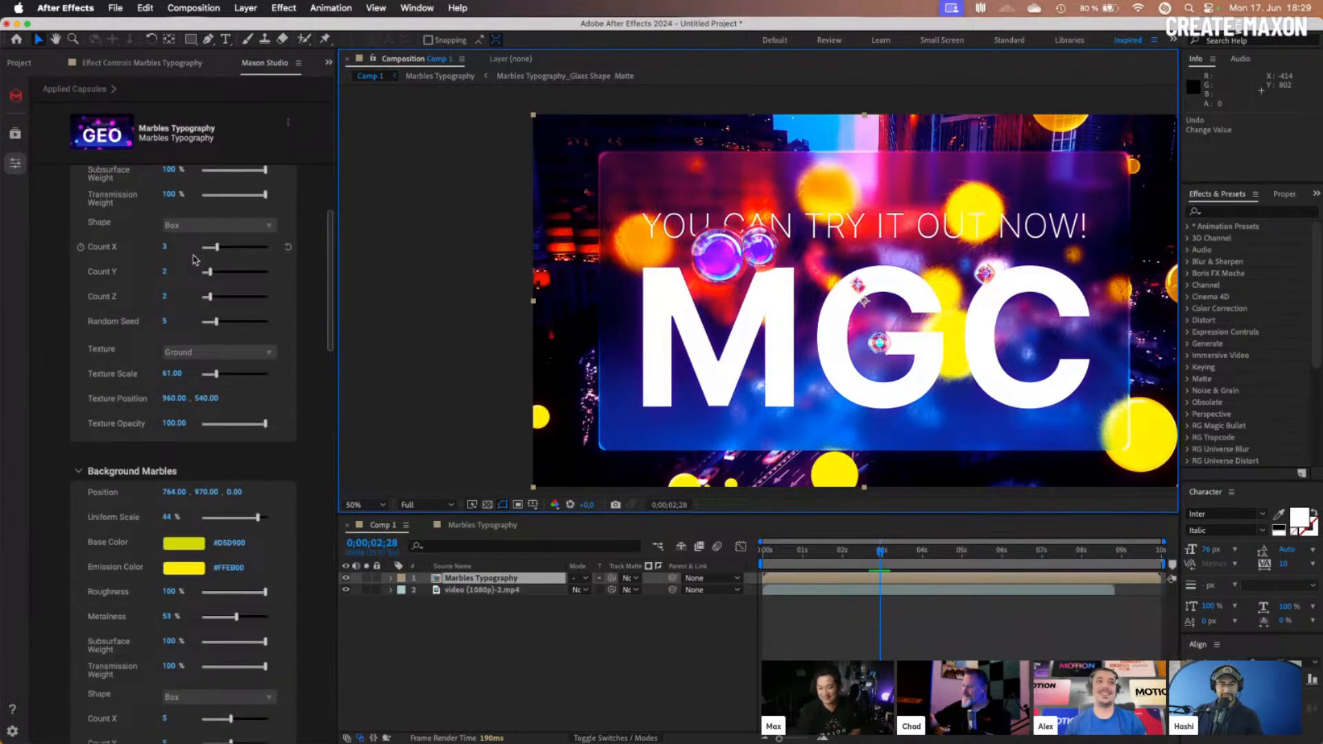
{"action": "scroll", "coordinate": [154, 445], "scroll_direction": "up", "scroll_amount": 6}
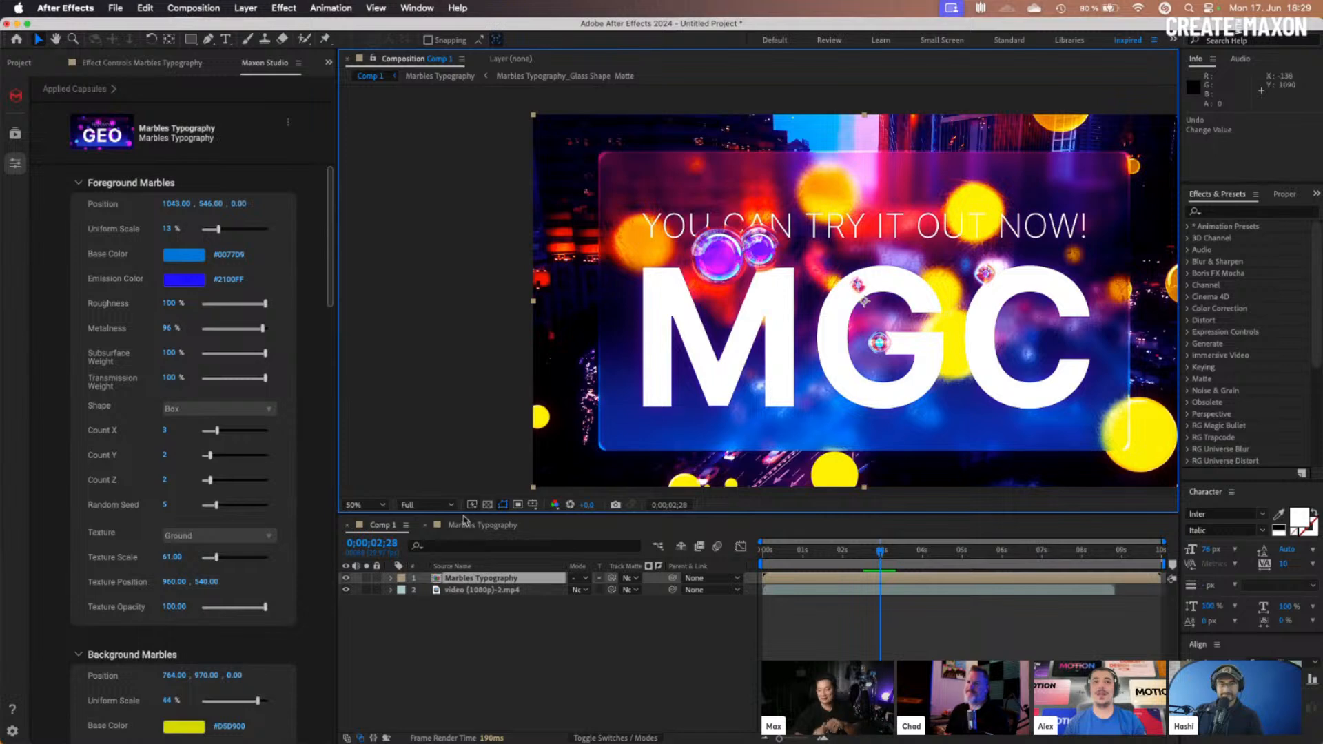
{"action": "scroll", "coordinate": [161, 317], "scroll_direction": "down", "scroll_amount": 20}
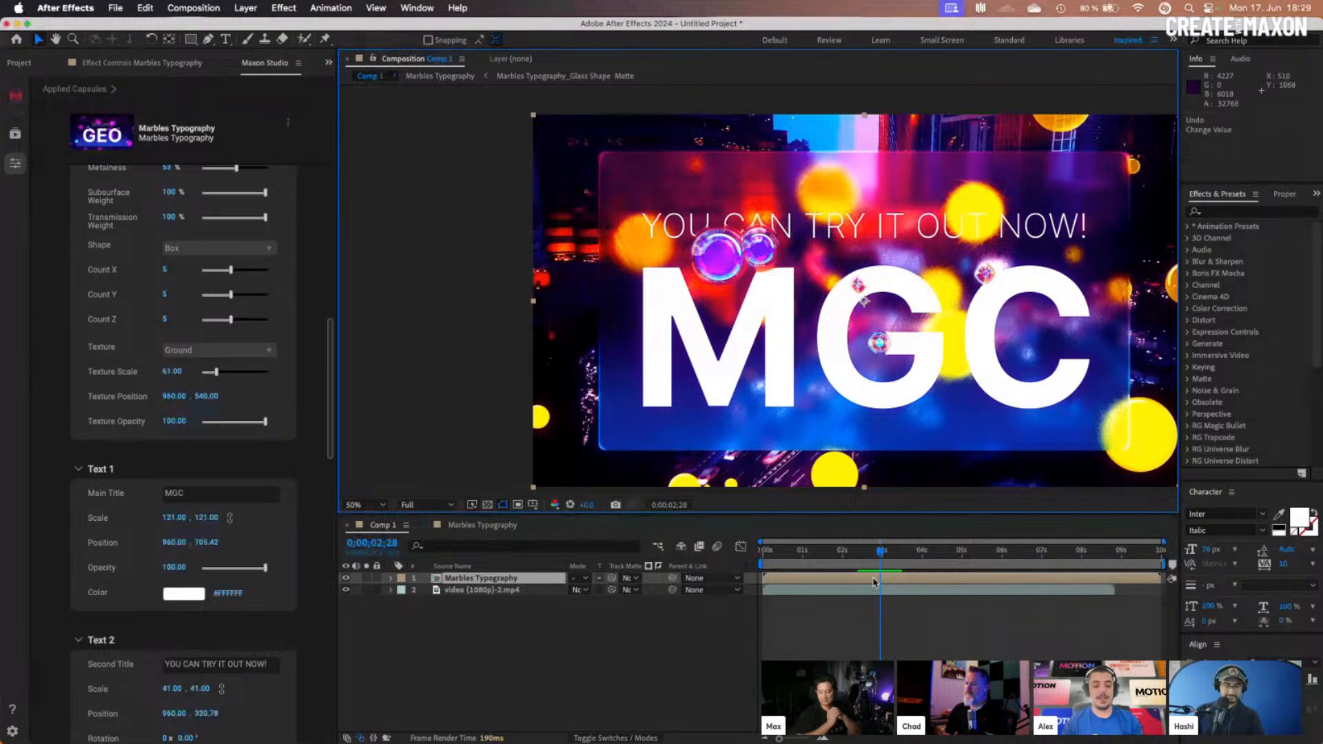
Widen the capsule settings area and open the Marbles Typography precomposition to reach its layers
{"action": "left_click", "coordinate": [874, 582]}
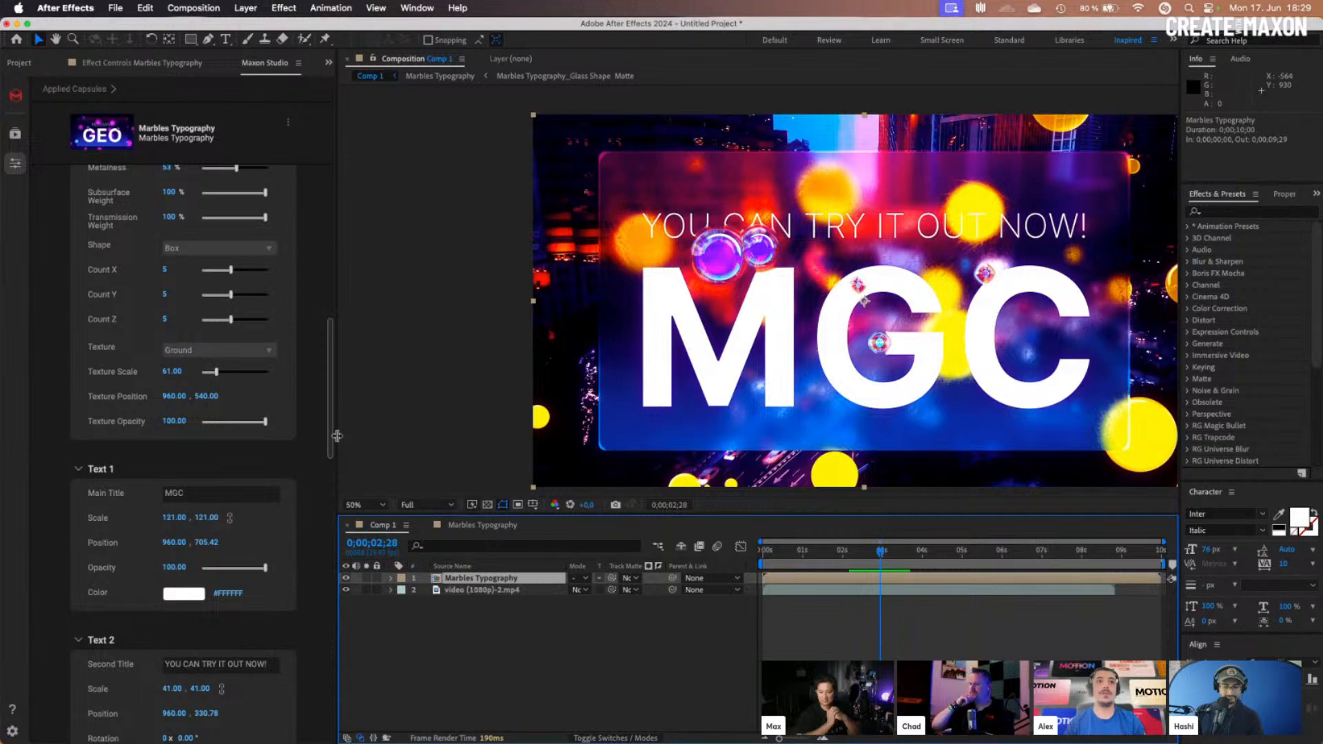
{"action": "left_click_drag", "start_coordinate": [337, 441], "coordinate": [464, 445]}
{"action": "double_click", "coordinate": [655, 578]}
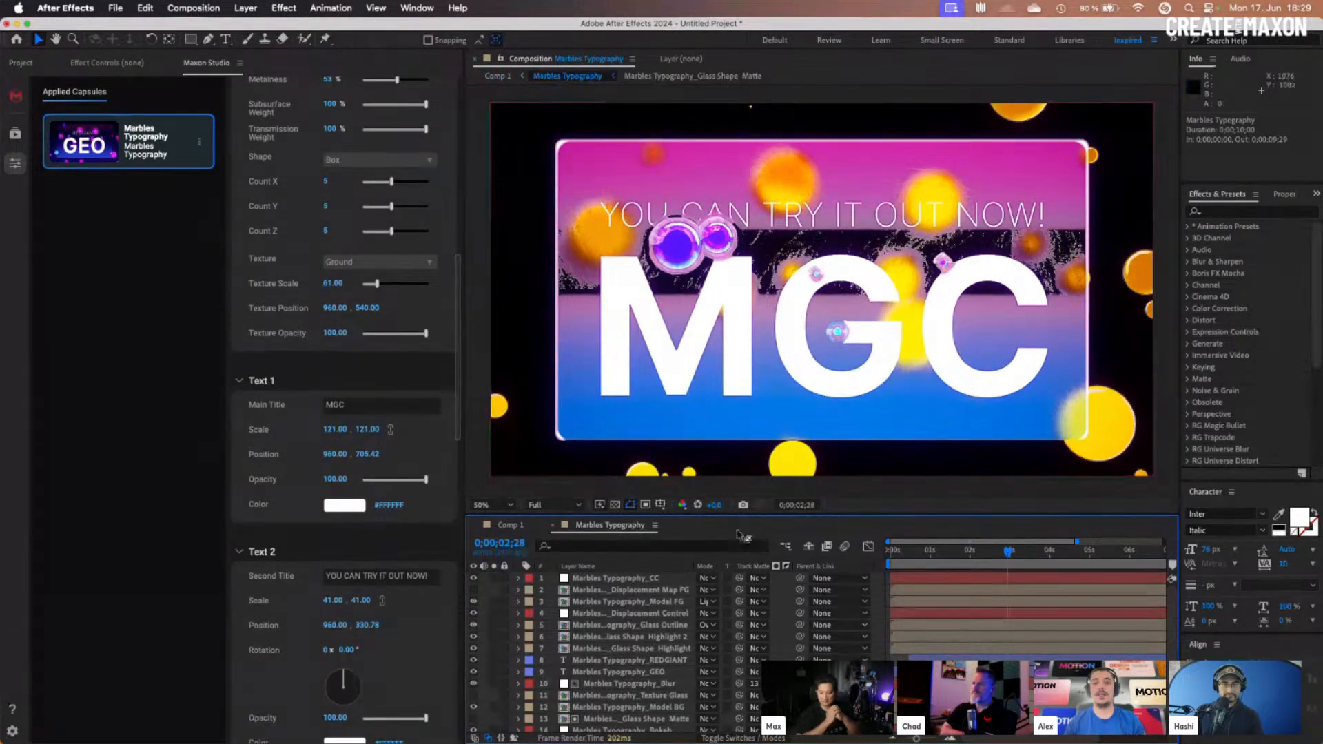
{"action": "scroll", "coordinate": [606, 586], "scroll_direction": "down", "scroll_amount": 2}
Enlarge the timeline to show all the precomposition's layers and delete the Marbles Typography_REDGIANT text layer
{"action": "left_click", "coordinate": [618, 599]}
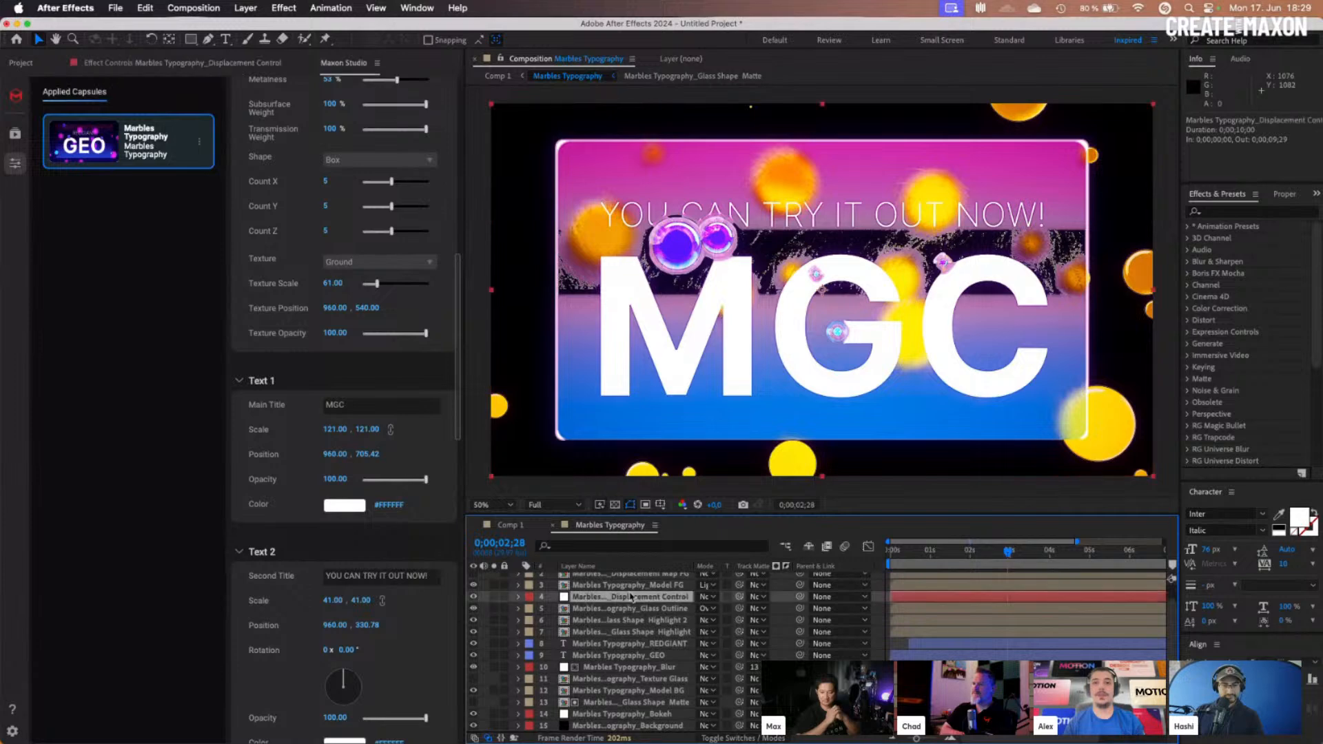
{"action": "scroll", "coordinate": [634, 596], "scroll_direction": "up", "scroll_amount": 2}
{"action": "scroll", "coordinate": [637, 587], "scroll_direction": "down", "scroll_amount": 2}
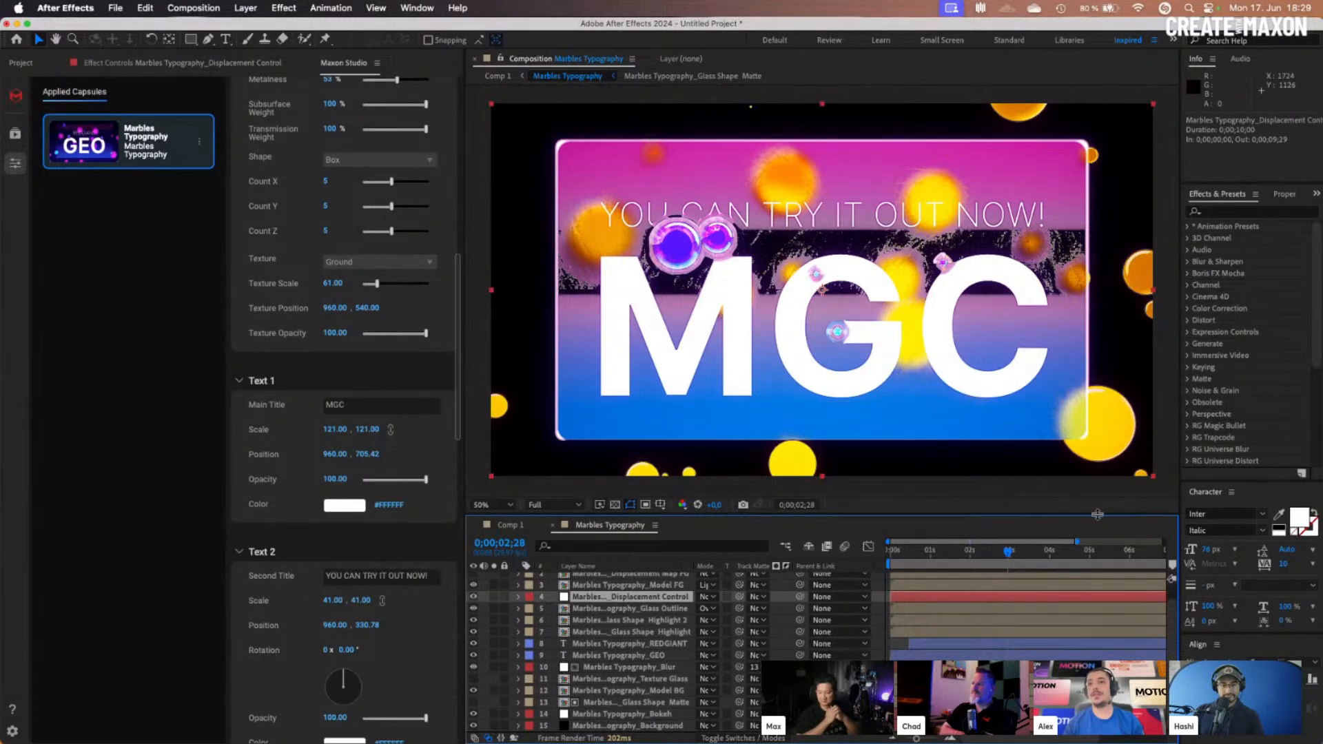
{"action": "left_click_drag", "start_coordinate": [1096, 514], "coordinate": [1096, 326]}
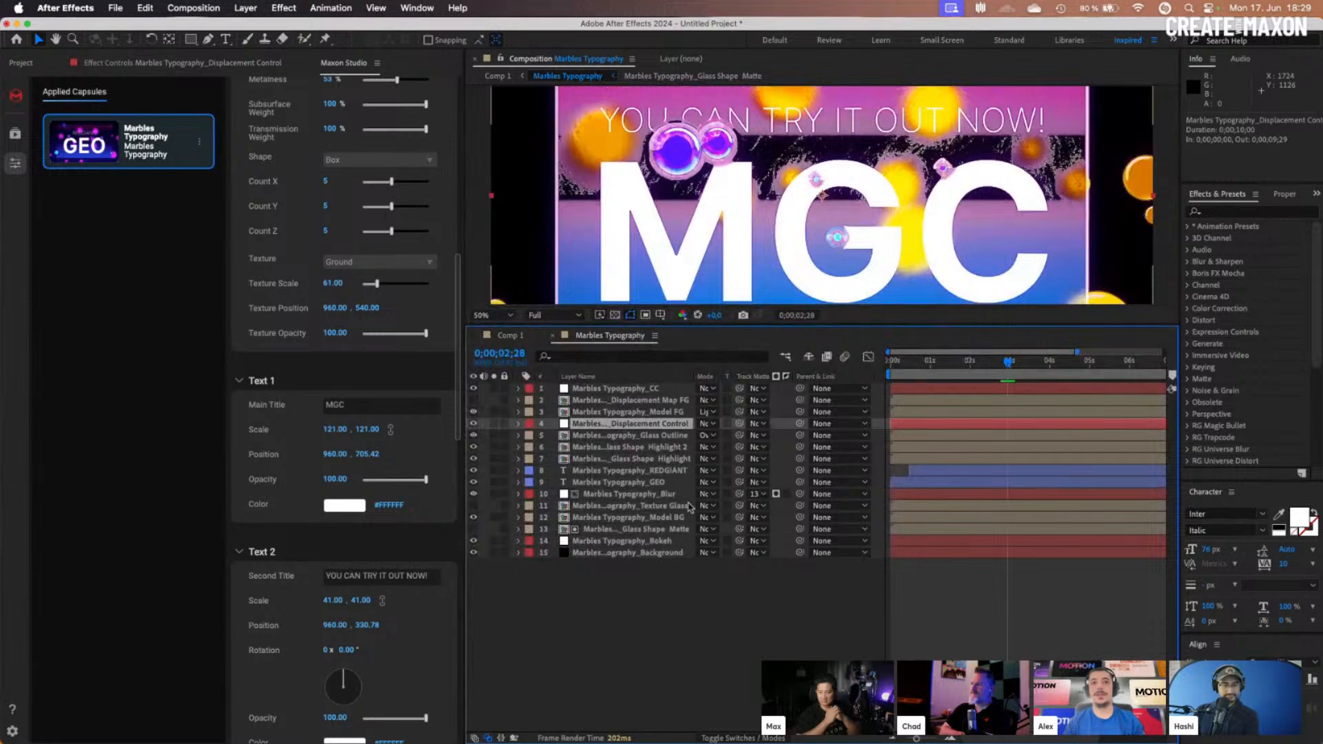
{"action": "left_click", "coordinate": [658, 471]}
{"action": "key", "text": "Delete"}
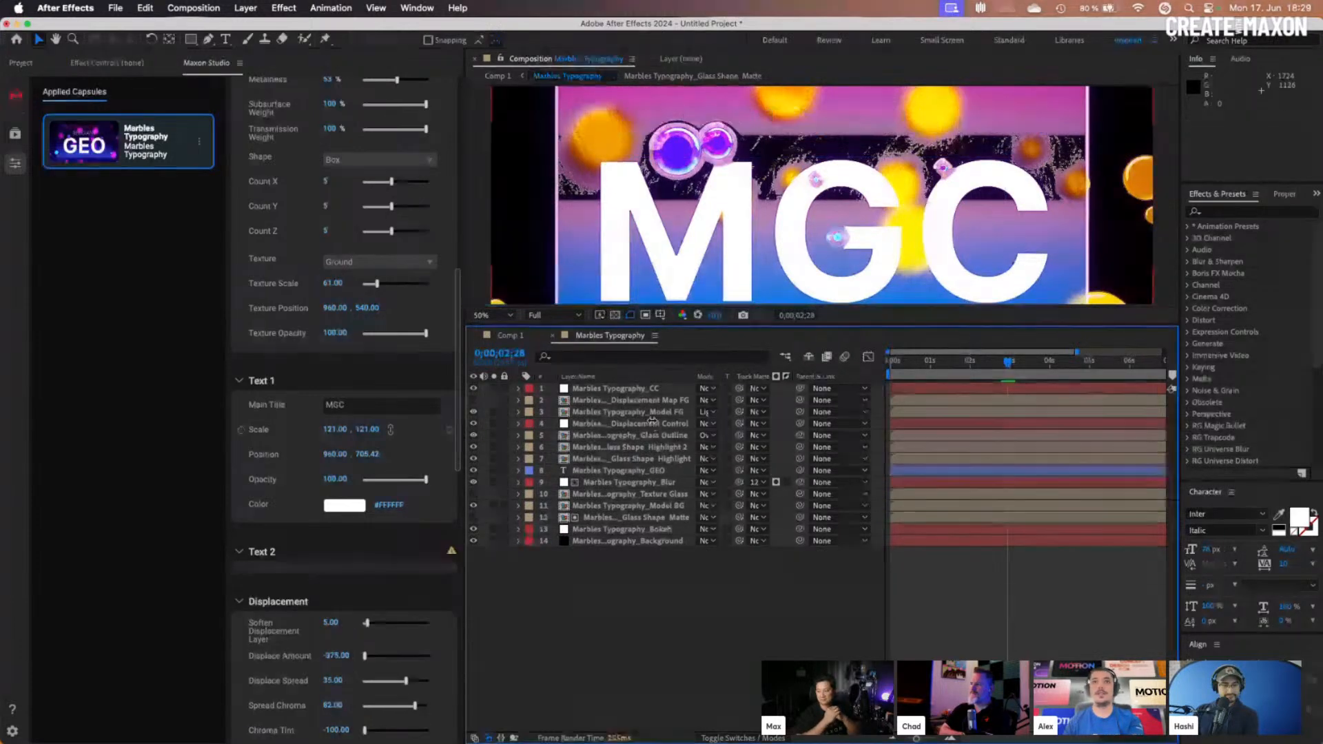
Return to Comp 1 and enlarge the composition viewer to show the whole frame
{"action": "left_click", "coordinate": [510, 336]}
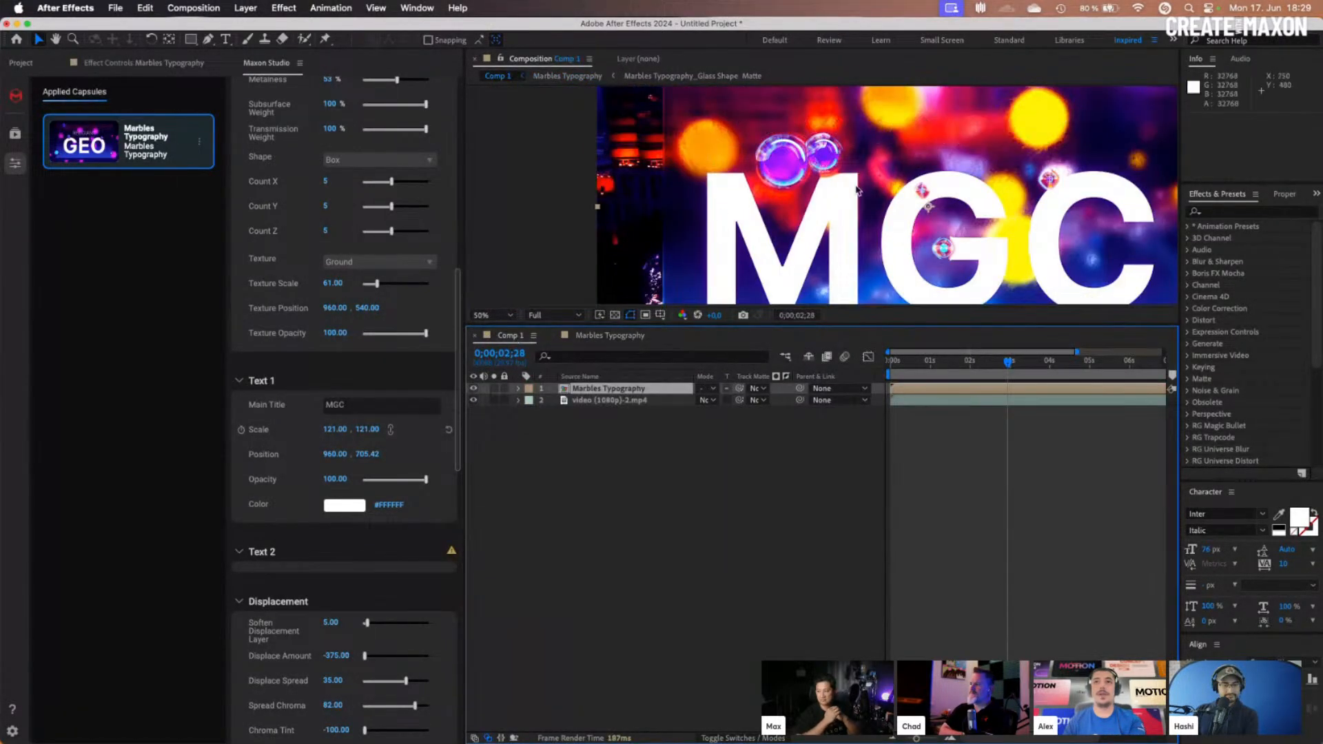
{"action": "left_click_drag", "start_coordinate": [878, 325], "coordinate": [879, 521]}
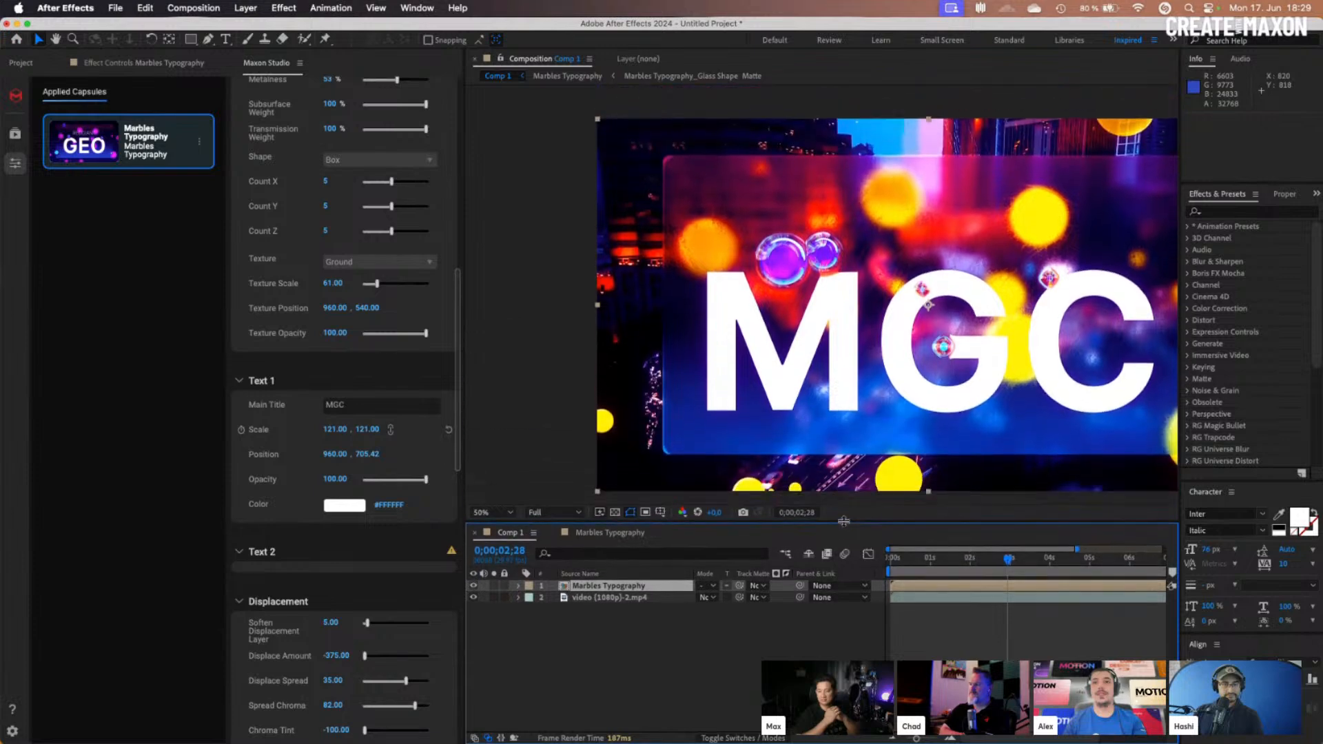
{"action": "key", "text": "space"}
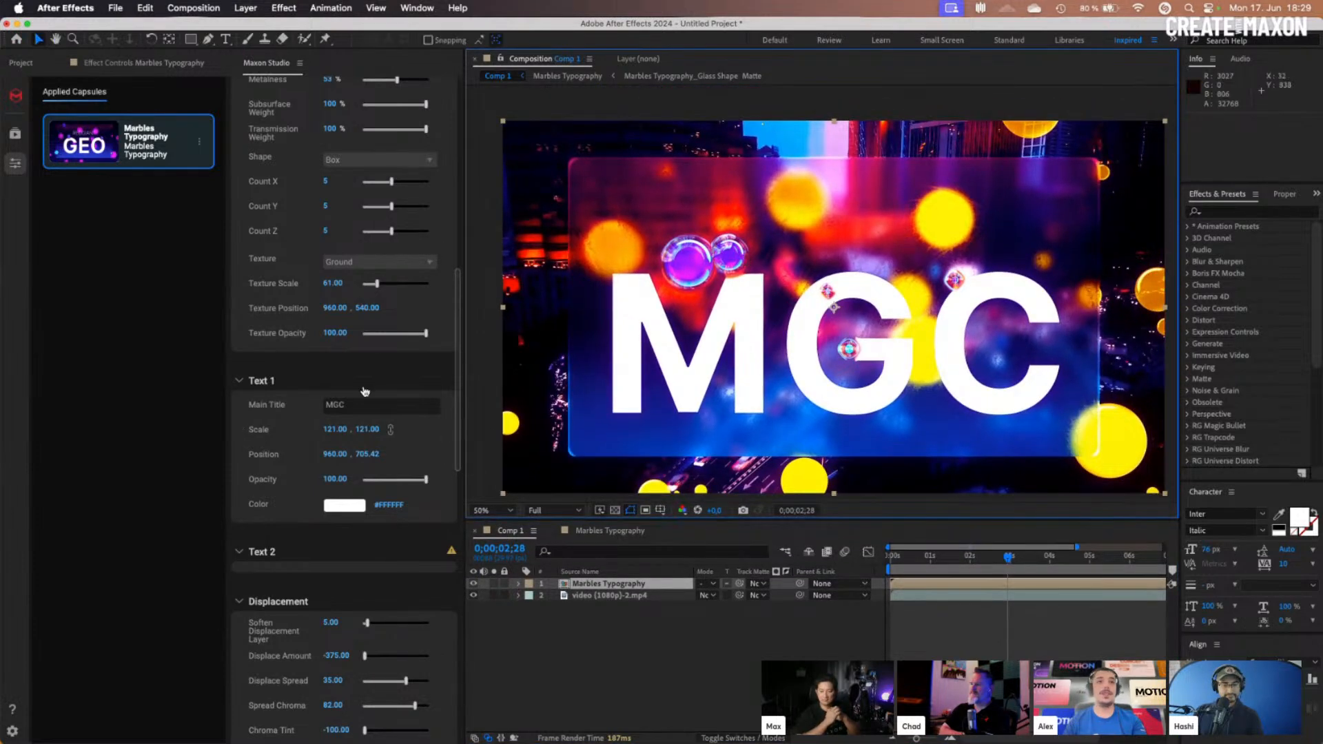
Reduce the main title's Scale to 87 in the capsule's Text 1 settings
{"action": "scroll", "coordinate": [377, 403], "scroll_direction": "down", "scroll_amount": 1}
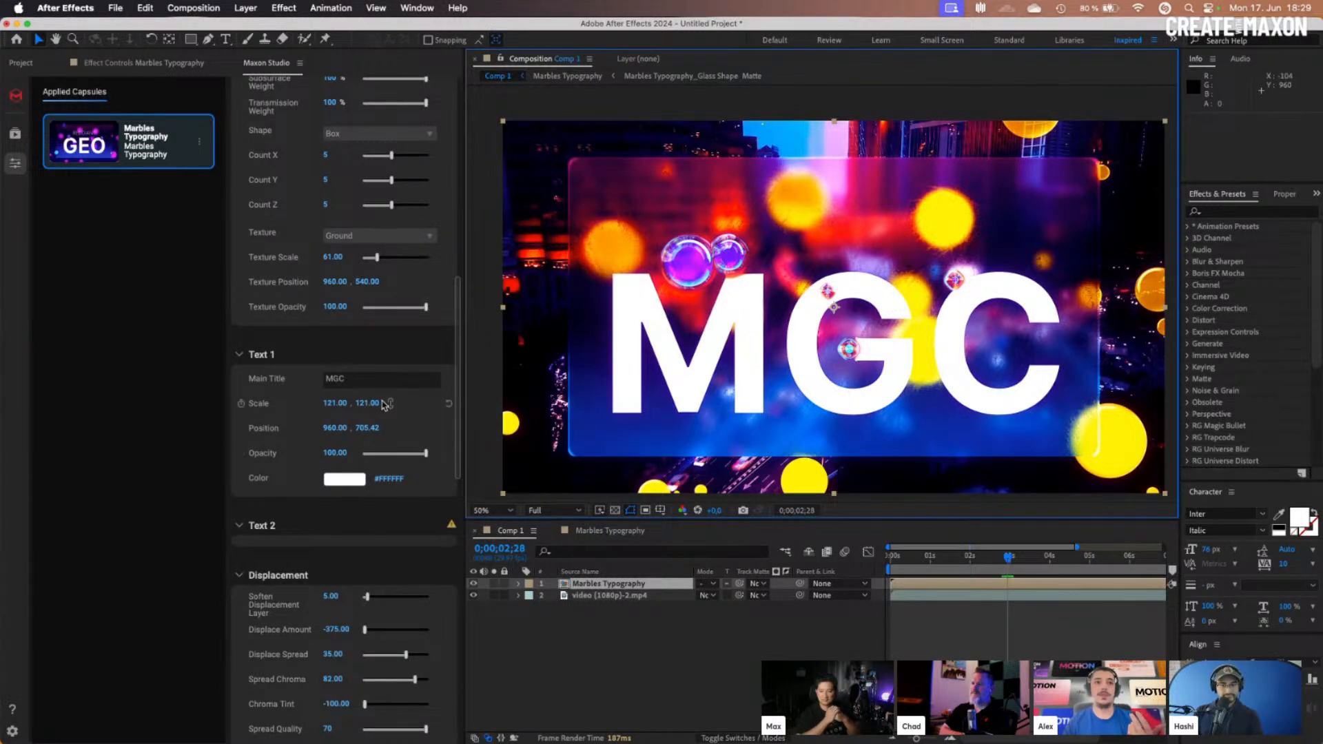
{"action": "left_click", "coordinate": [376, 379]}
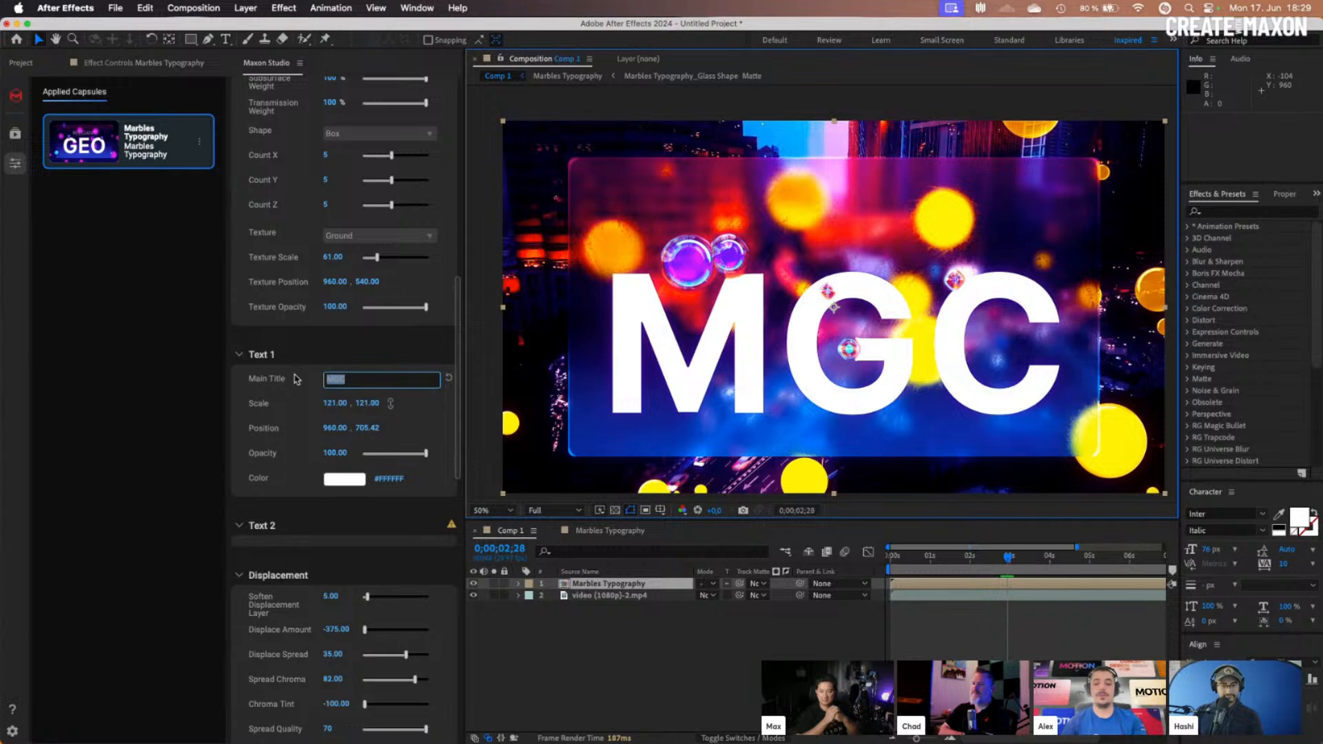
{"action": "left_click_drag", "start_coordinate": [366, 403], "coordinate": [343, 403]}
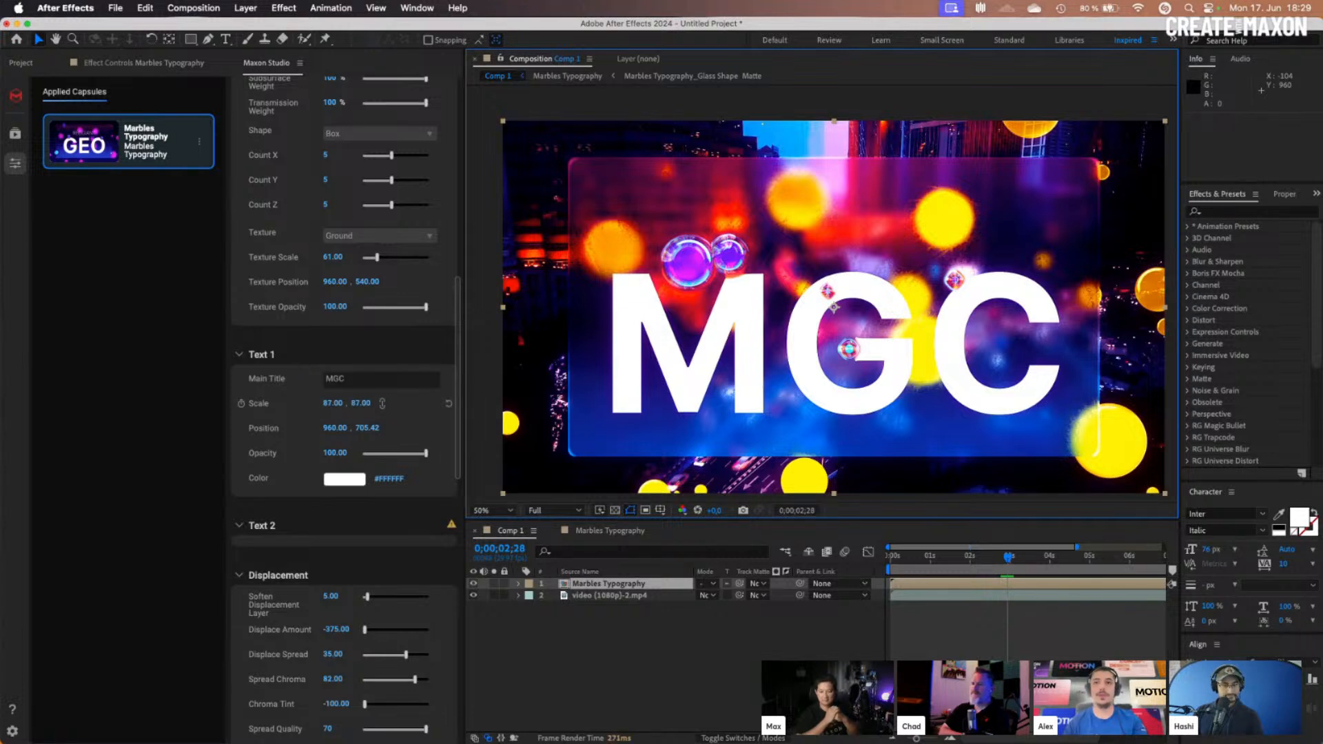
Undo the main title's Scale change and the deletion of the Marbles Typography_REDGIANT text layer
{"action": "left_click", "coordinate": [992, 612]}
{"action": "key", "text": "super+z"}
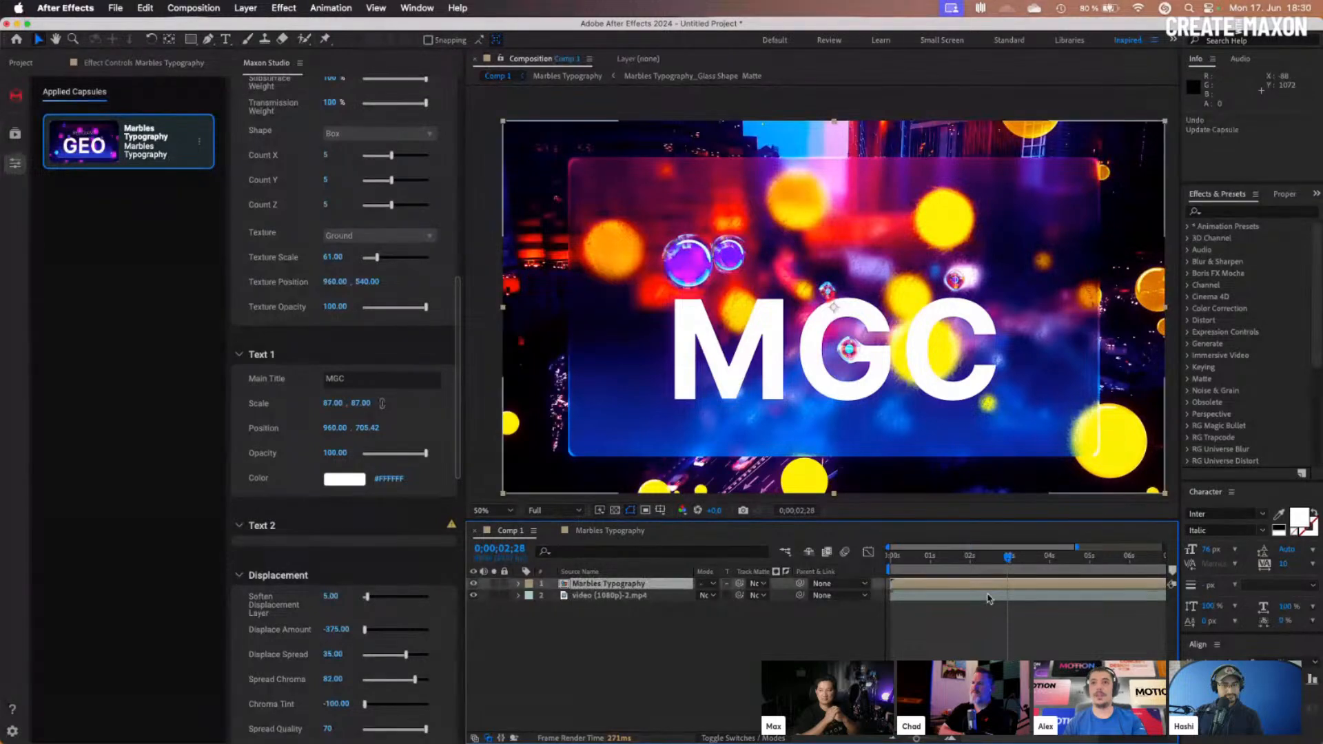
{"action": "key", "text": "super+z"}
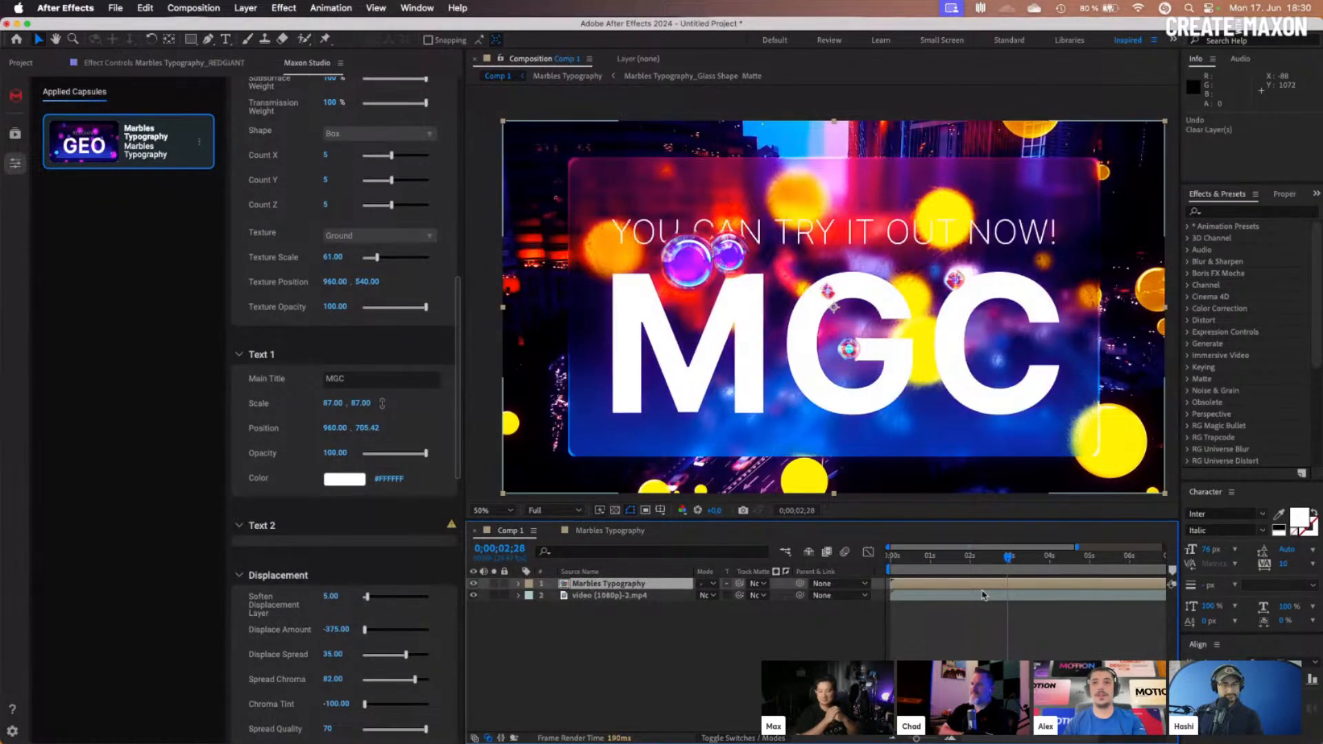
{"action": "key", "text": "super+z"}
Replace the second title with "HELLO!!!" and set its Scale to 61
{"action": "left_click", "coordinate": [427, 549]}
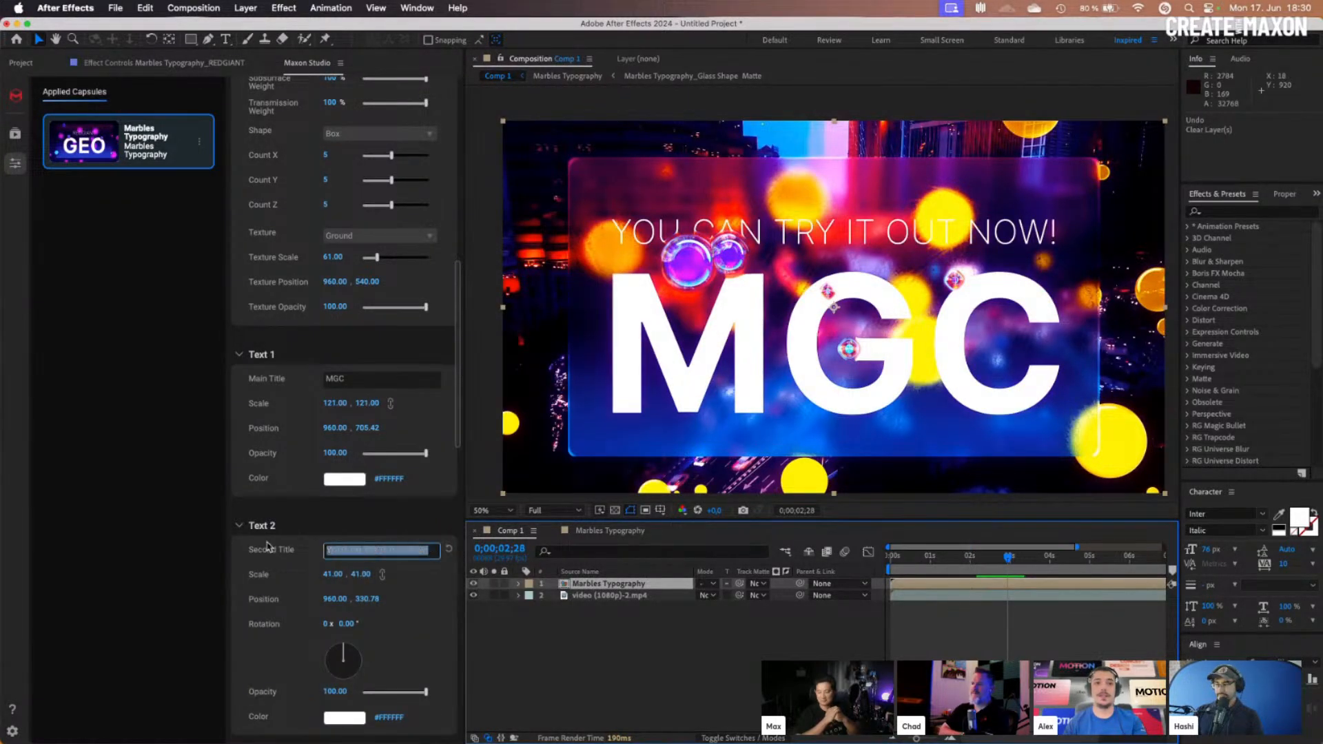
{"action": "scroll", "coordinate": [306, 537], "scroll_direction": "down", "scroll_amount": 2}
{"action": "scroll", "coordinate": [319, 536], "scroll_direction": "down", "scroll_amount": 1}
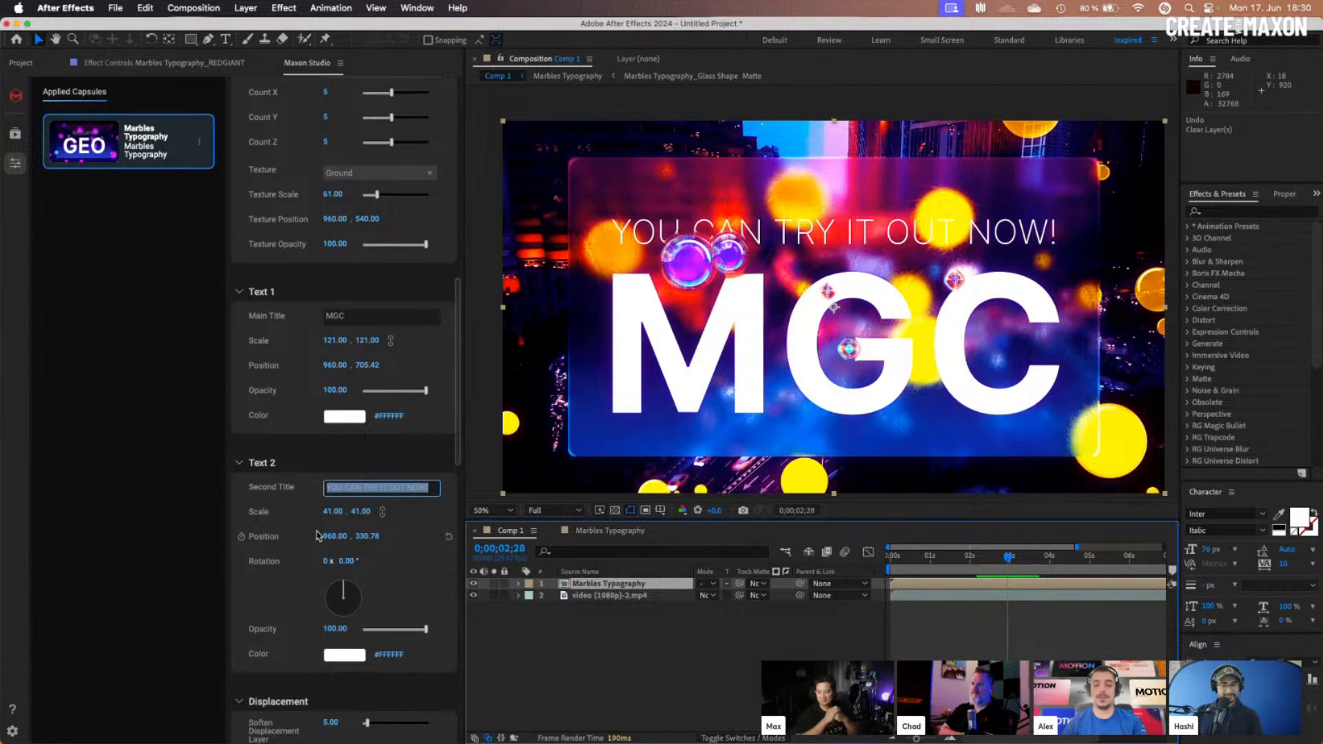
{"action": "type", "text": "HELLO!!!"}
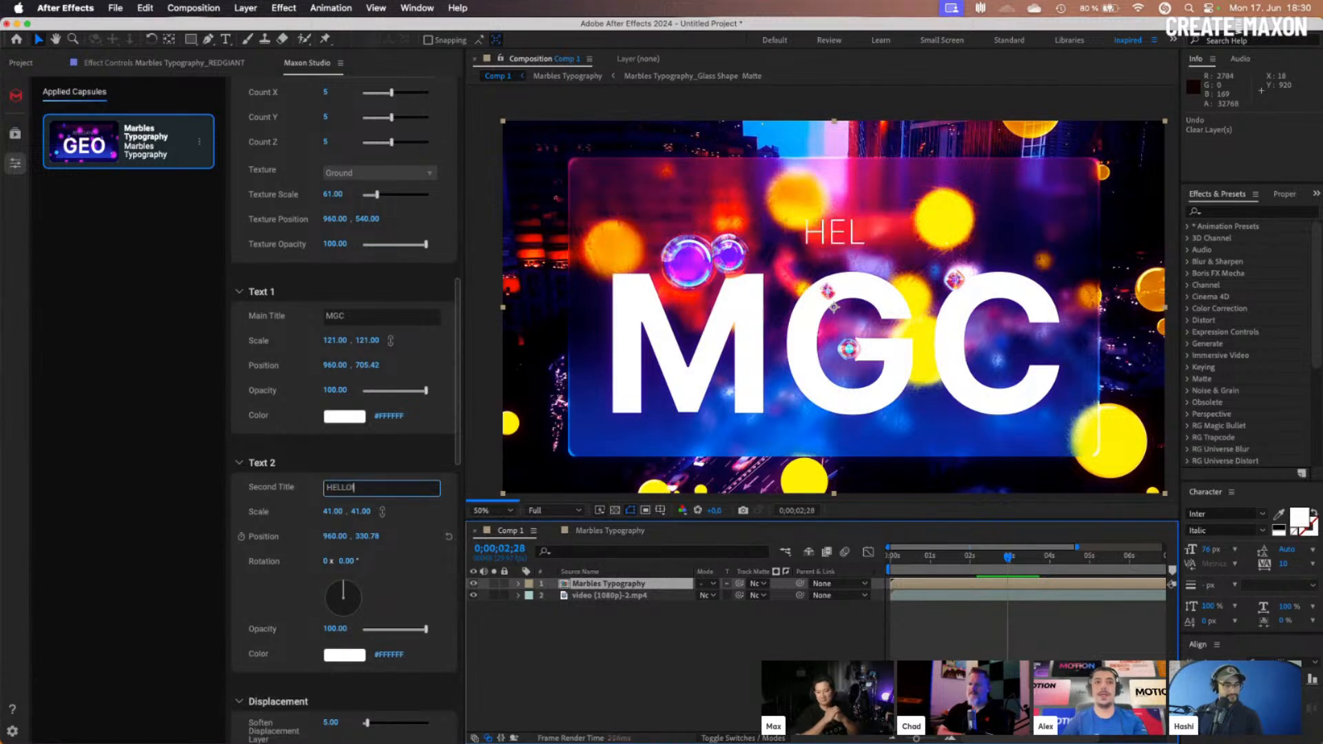
{"action": "left_click", "coordinate": [360, 512]}
{"action": "type", "text": "60"}
{"action": "key", "text": "Return"}
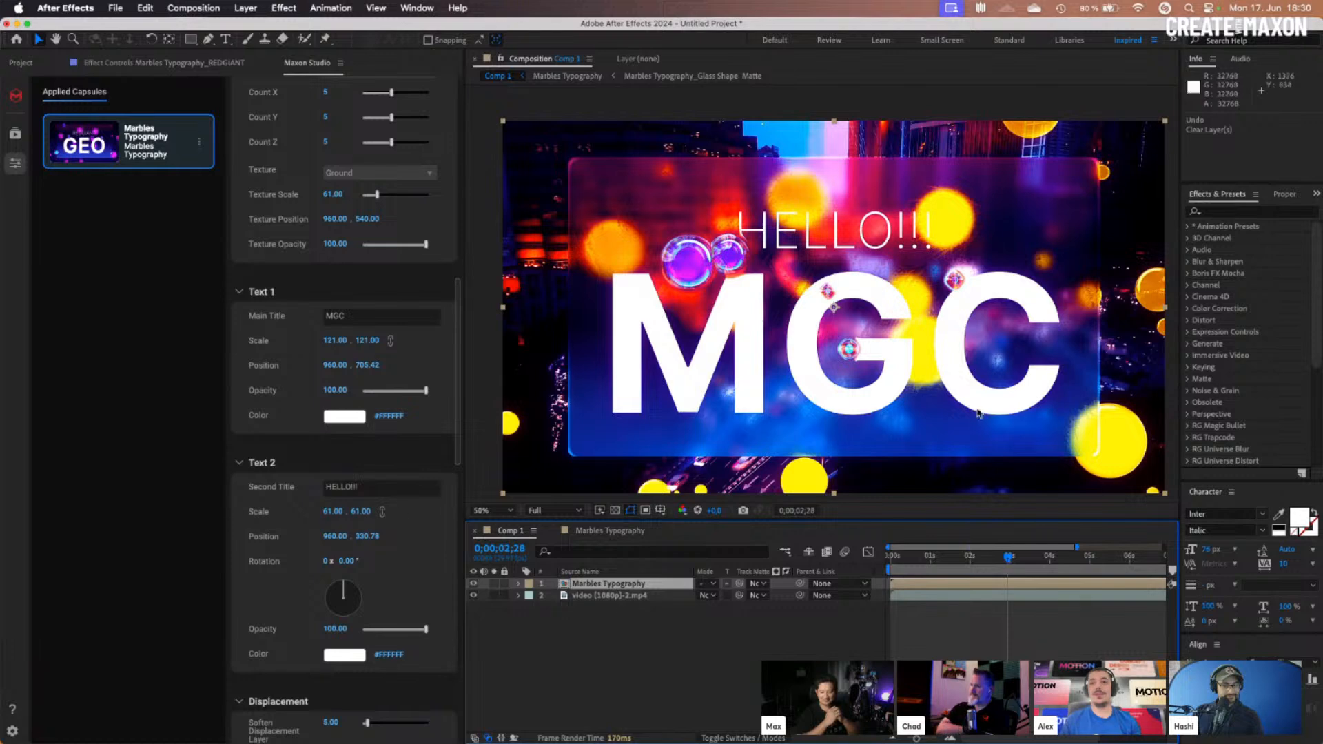
Extend the timeline's visible range to the full 10 seconds and move the current time to 0;00;03;08
{"action": "left_click", "coordinate": [972, 574]}
{"action": "mouse_move", "coordinate": [974, 575]}
{"action": "left_mouse_down"}
{"action": "mouse_move", "coordinate": [1042, 574]}
{"action": "mouse_move", "coordinate": [982, 577]}
{"action": "left_mouse_up"}
{"action": "left_click_drag", "start_coordinate": [1077, 547], "coordinate": [1165, 547]}
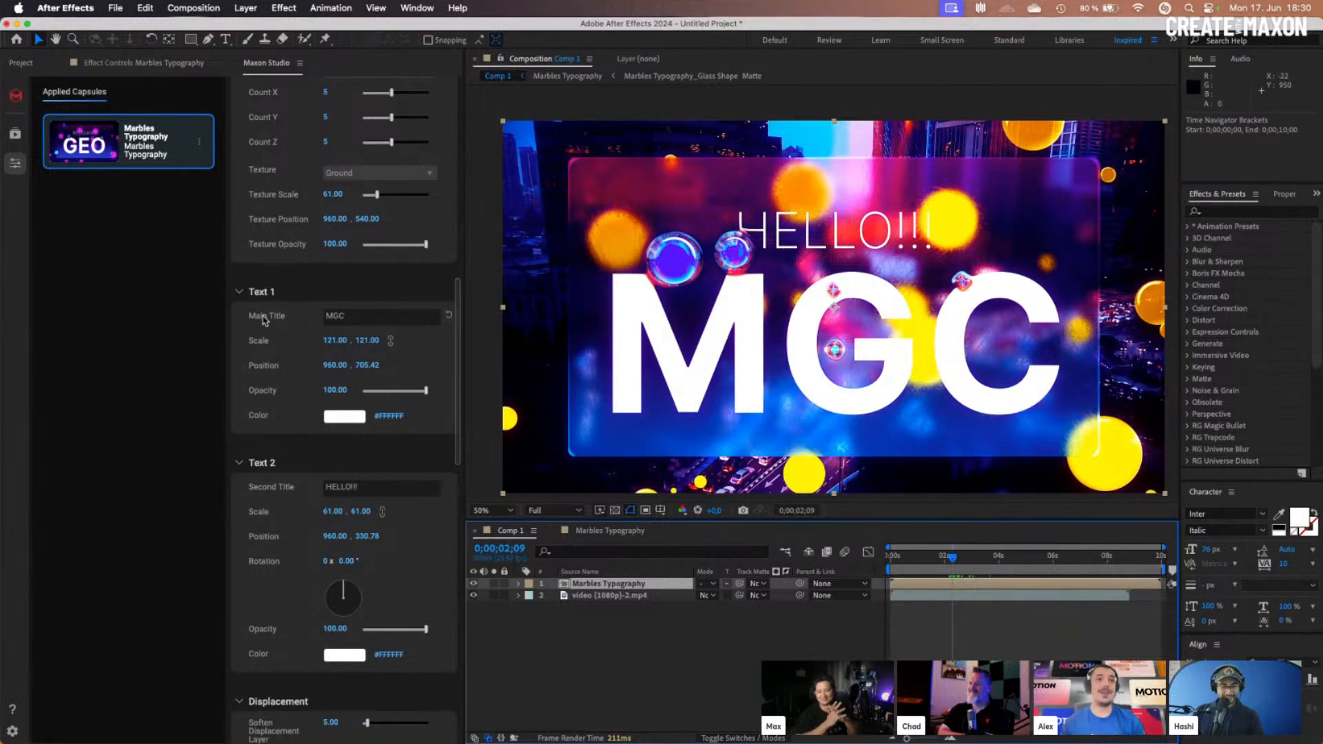
{"action": "left_click_drag", "start_coordinate": [458, 411], "coordinate": [458, 439]}
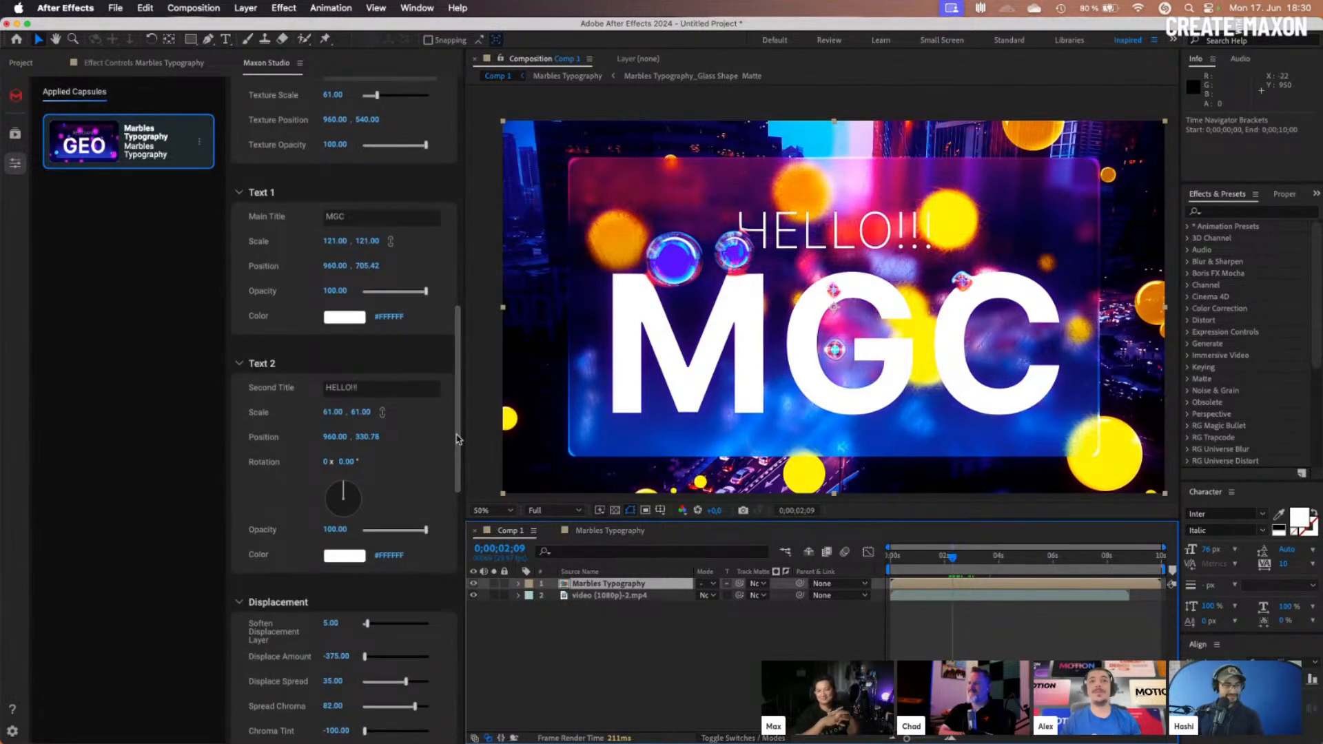
{"action": "left_click_drag", "start_coordinate": [952, 555], "coordinate": [979, 562]}
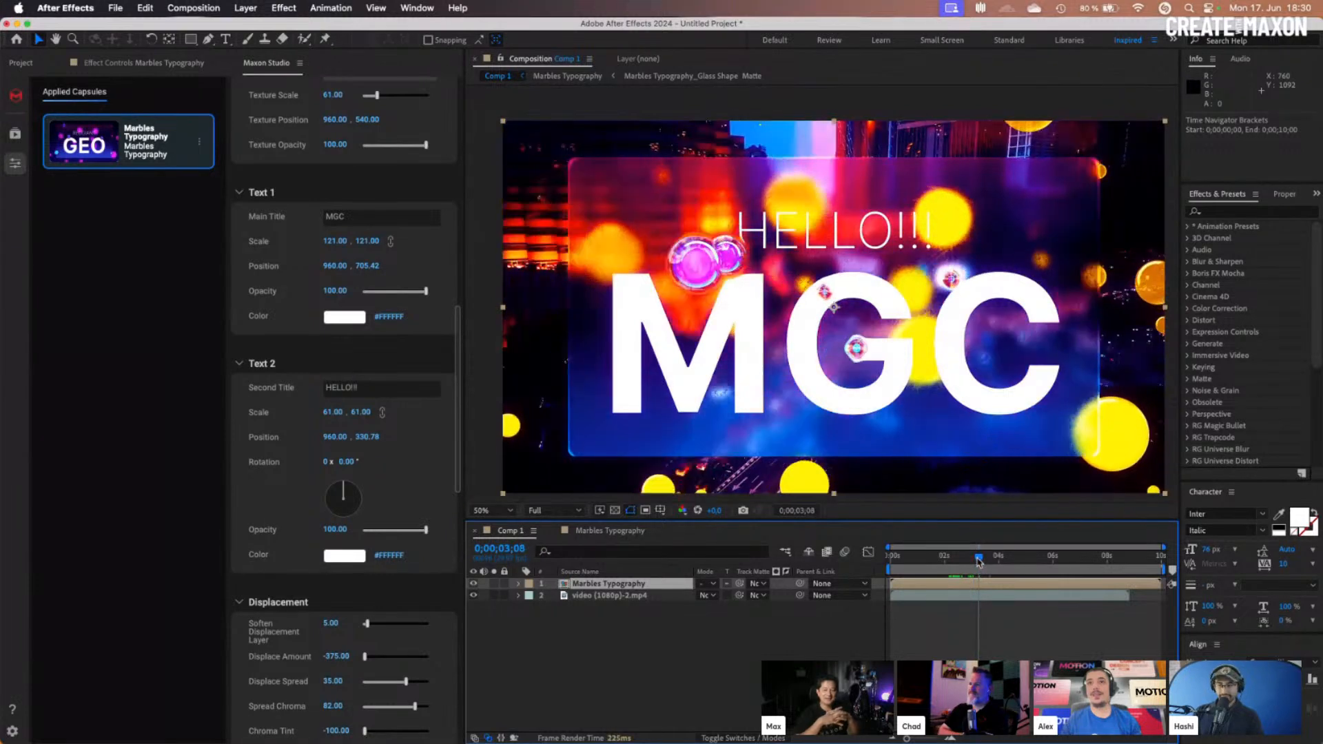
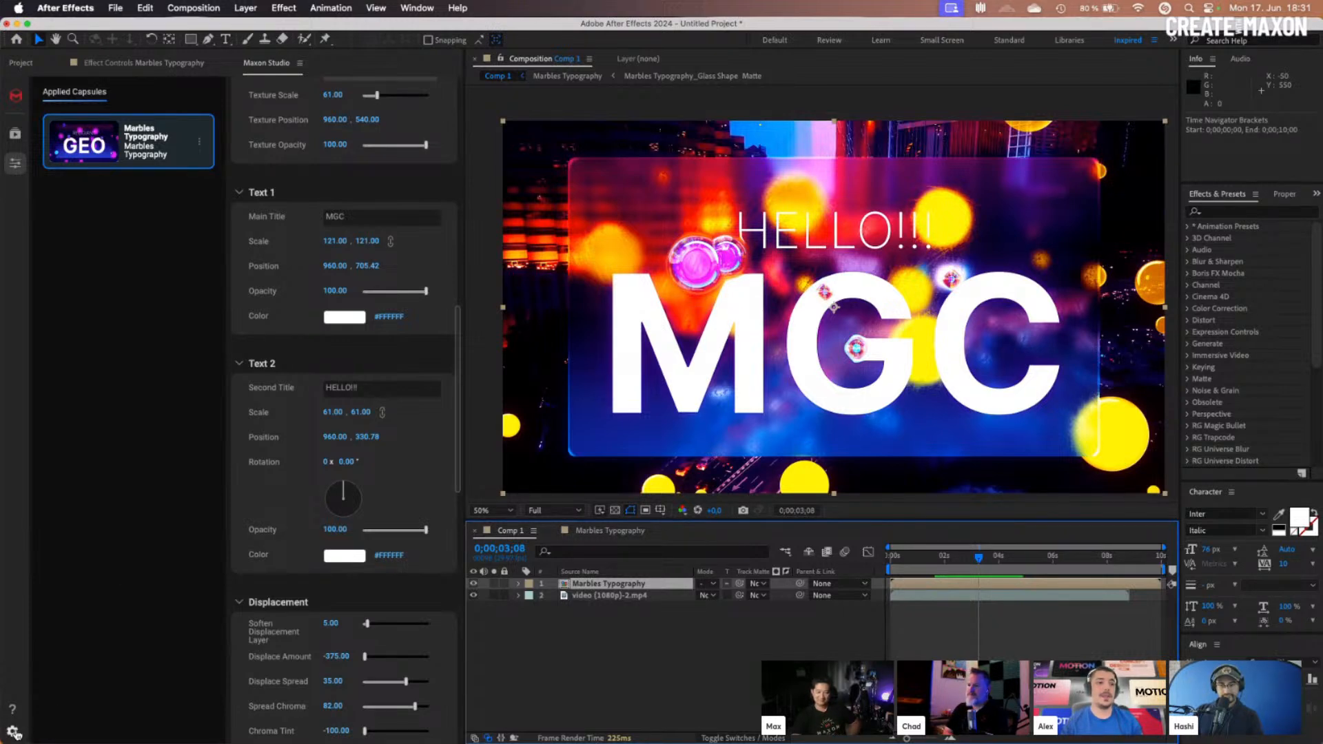
Review the Maxon Studio settings and help pages, read through the online guide, and return to After Effects
{"action": "left_click", "coordinate": [12, 731]}
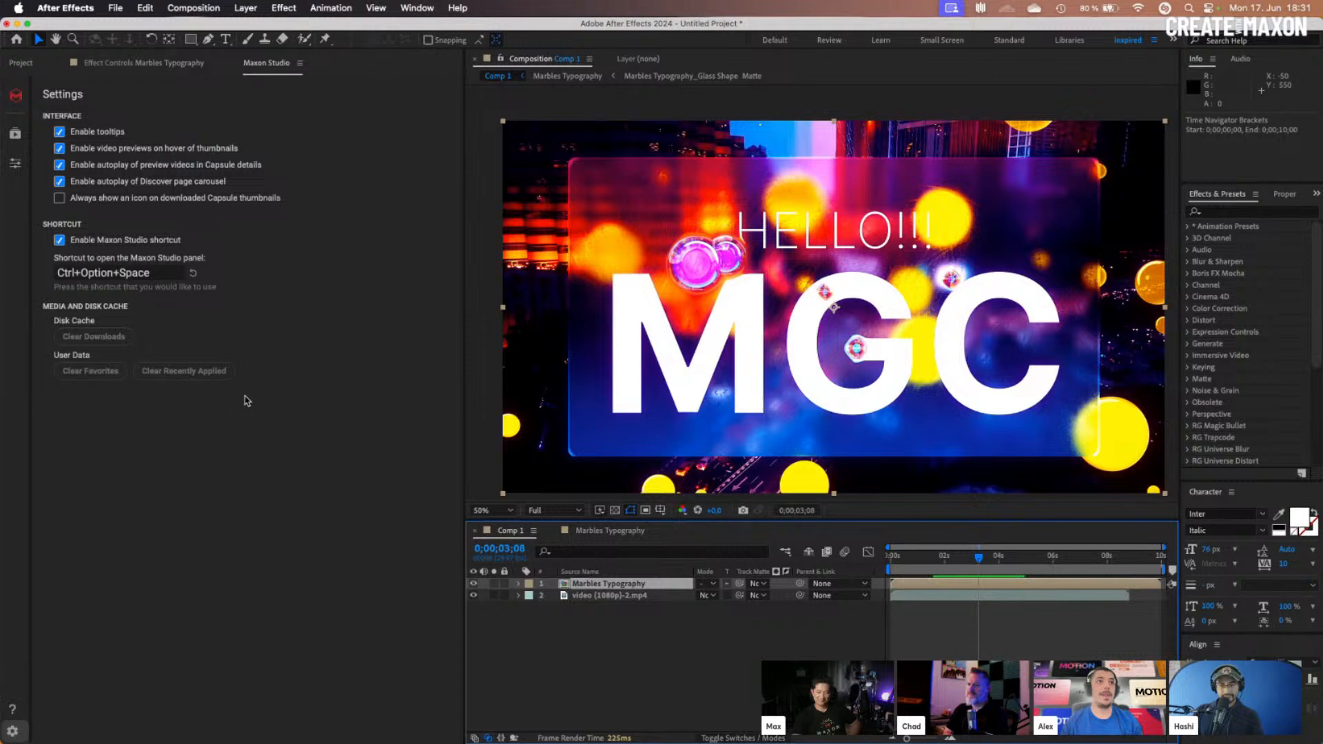
{"action": "left_click", "coordinate": [11, 710]}
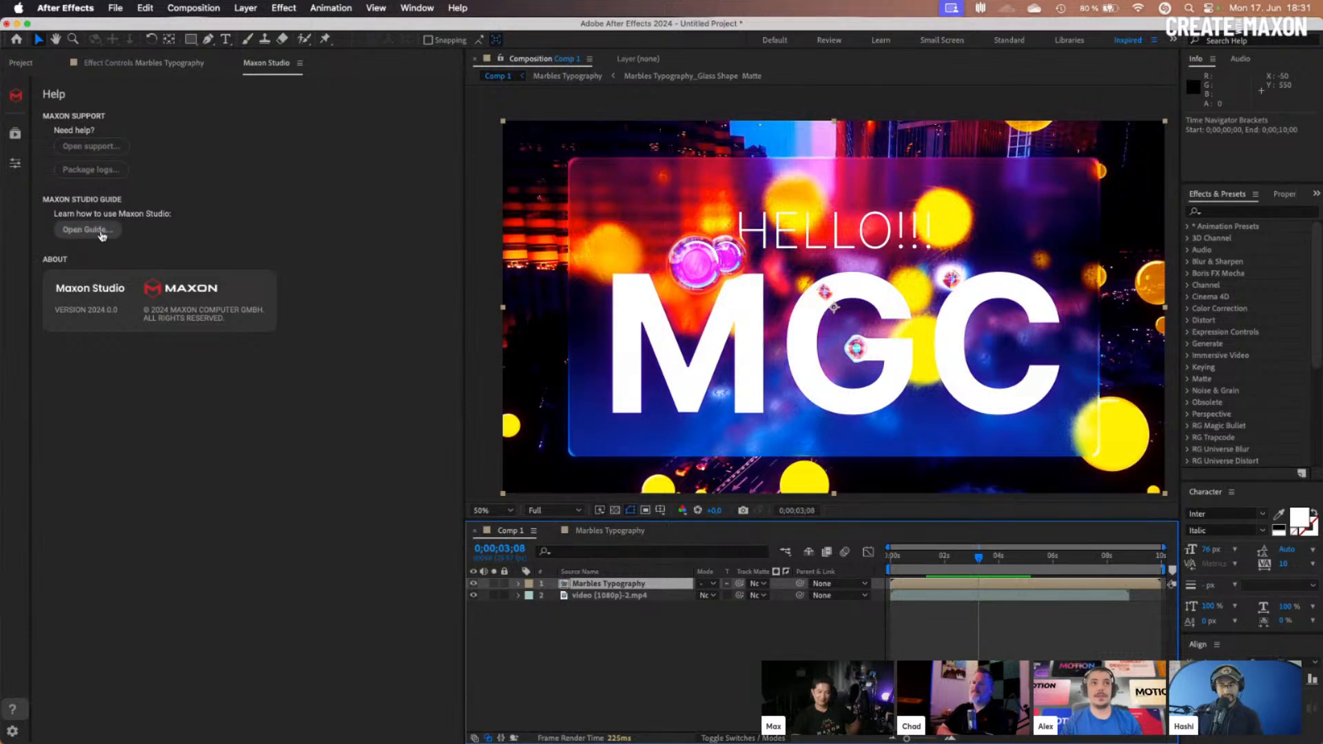
{"action": "left_click", "coordinate": [86, 229]}
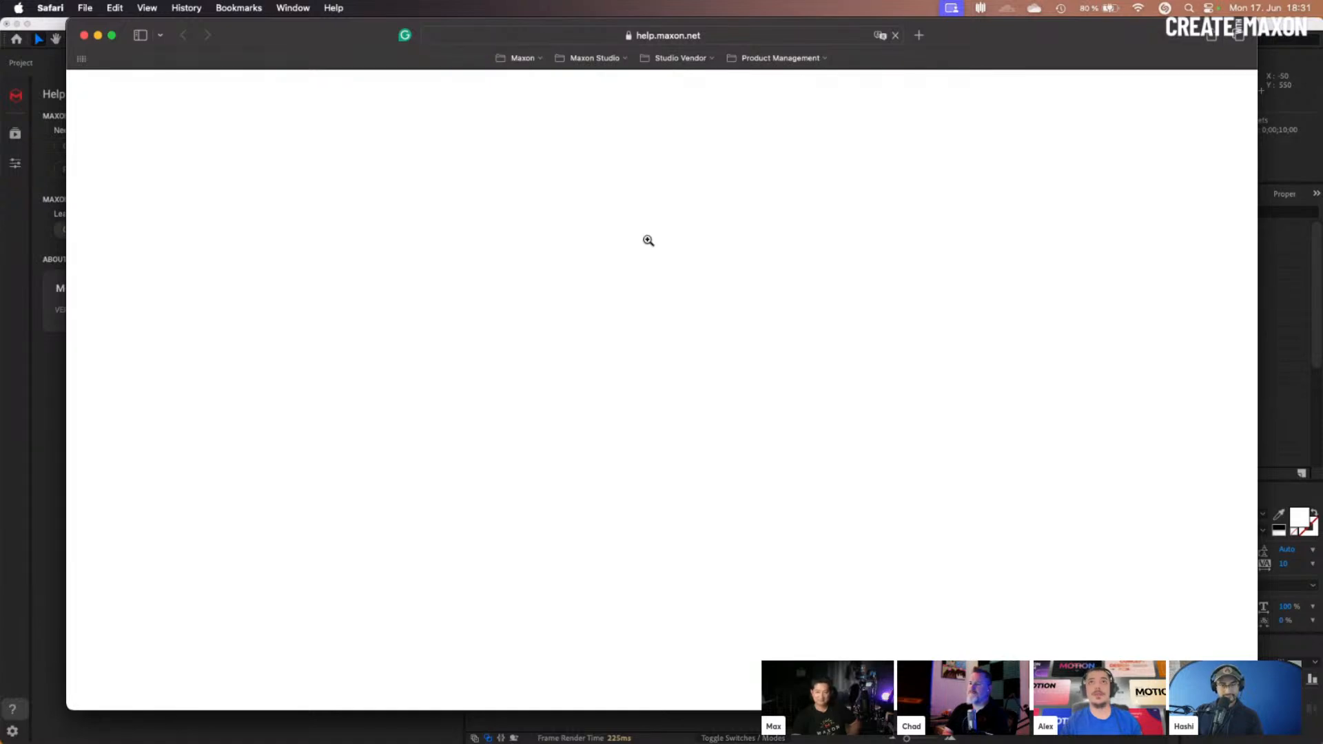
{"action": "scroll", "coordinate": [609, 448], "scroll_direction": "down", "scroll_amount": 4}
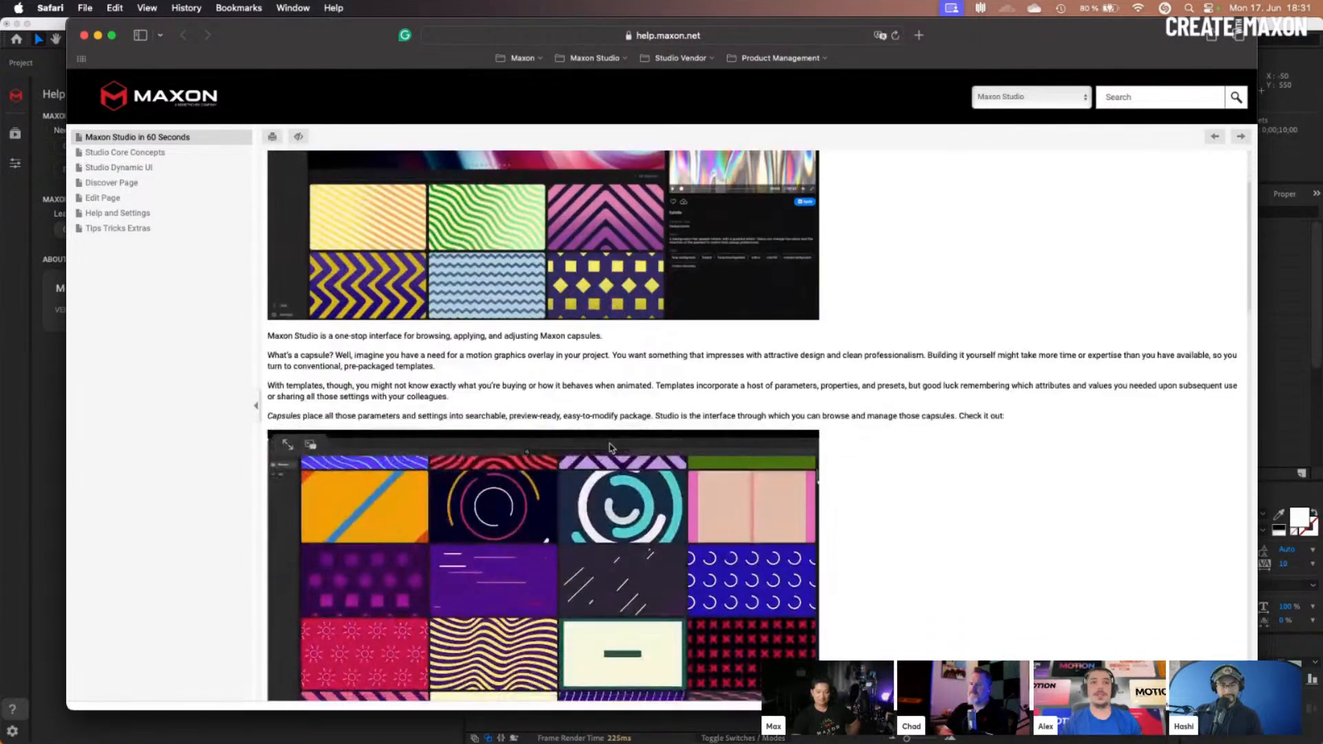
{"action": "scroll", "coordinate": [818, 365], "scroll_direction": "down", "scroll_amount": 20}
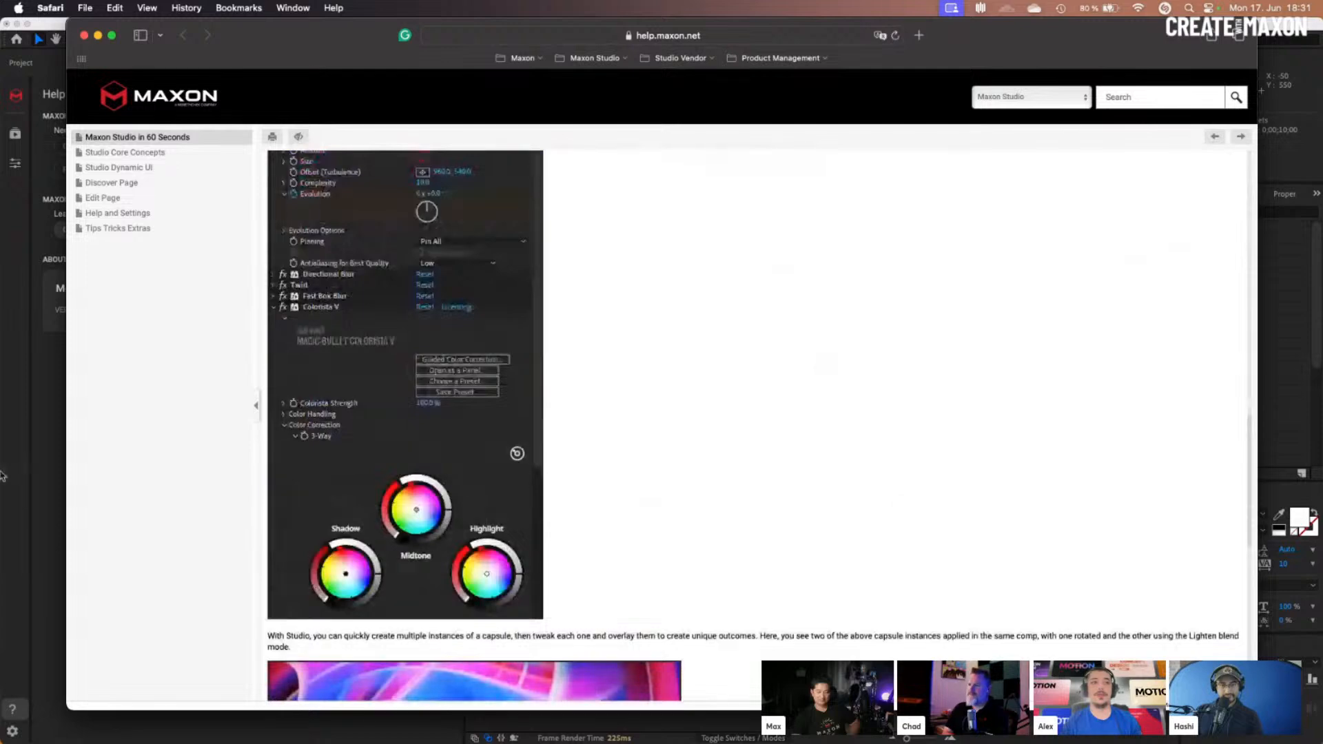
{"action": "left_click", "coordinate": [4, 475]}
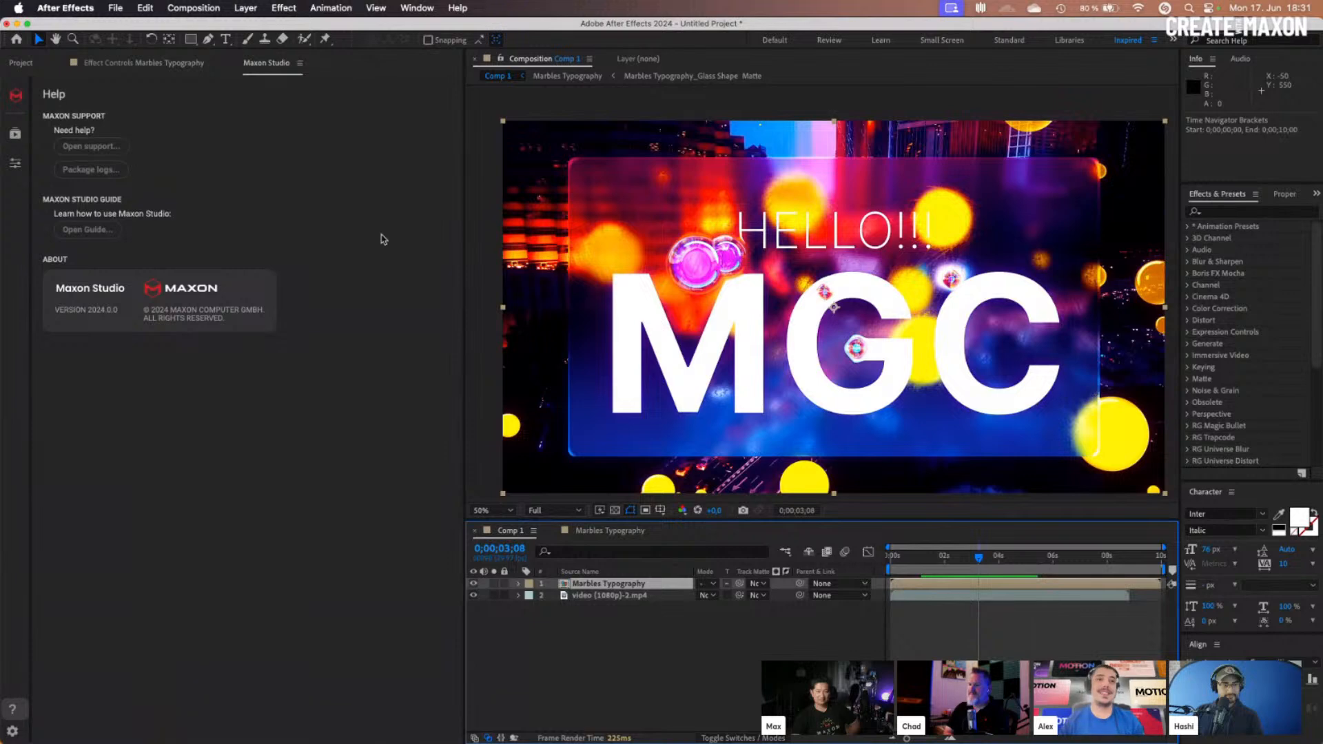
Package the Maxon Studio support logs, view the online Support Center, and return to After Effects
{"action": "left_click_drag", "start_coordinate": [463, 269], "coordinate": [305, 269]}
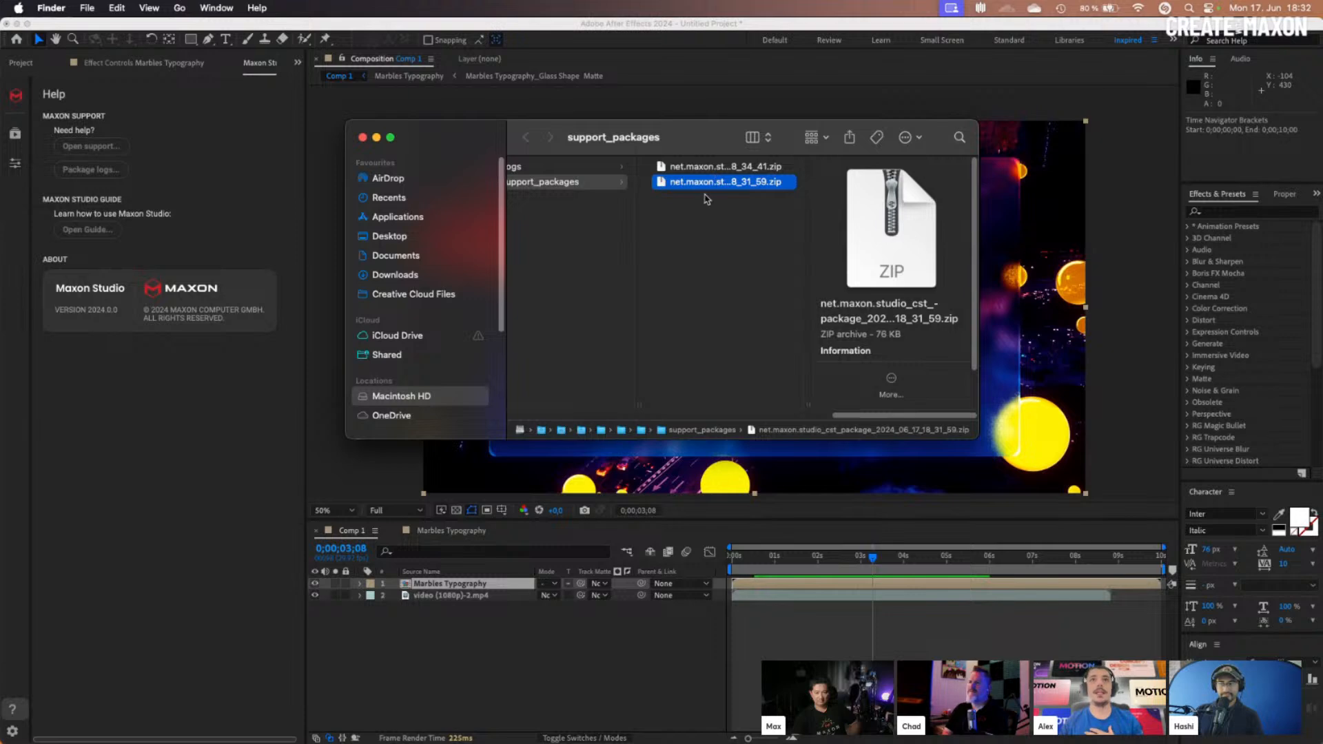
{"action": "left_click_drag", "start_coordinate": [724, 182], "coordinate": [698, 196]}
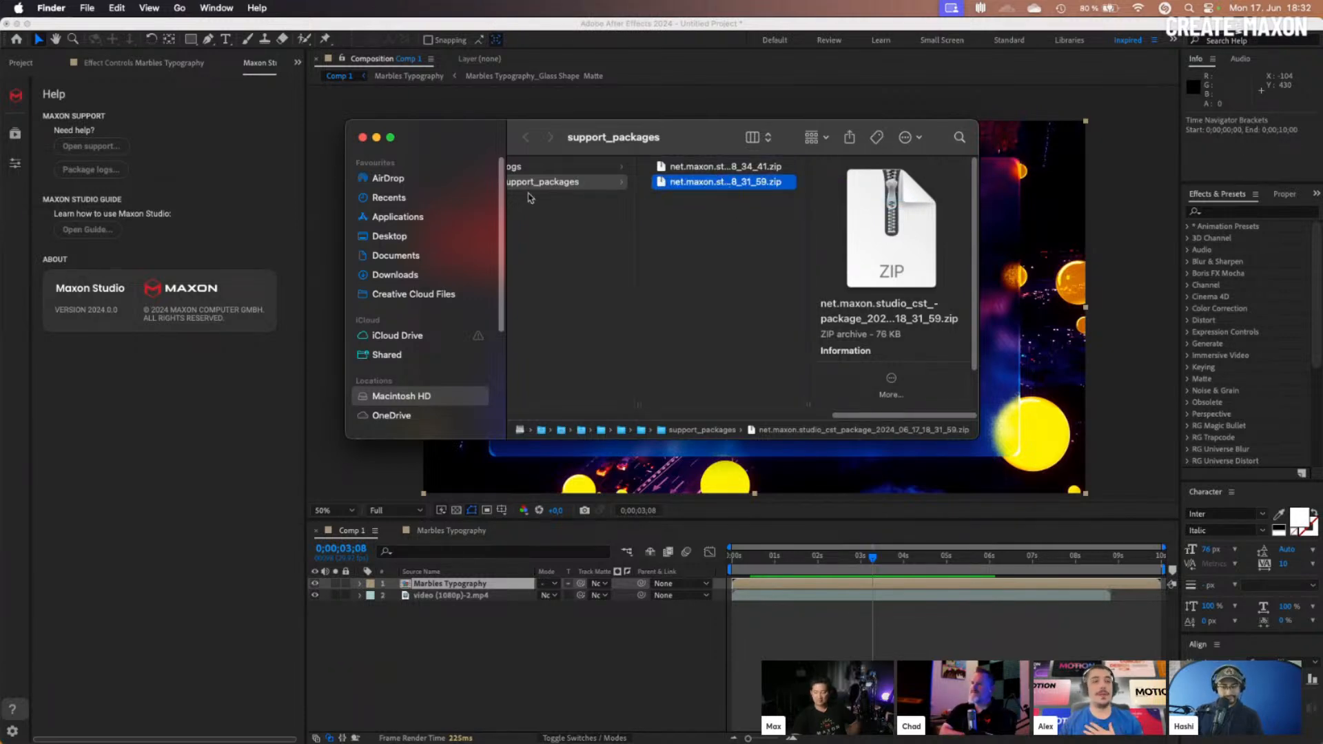
{"action": "left_click", "coordinate": [123, 146]}
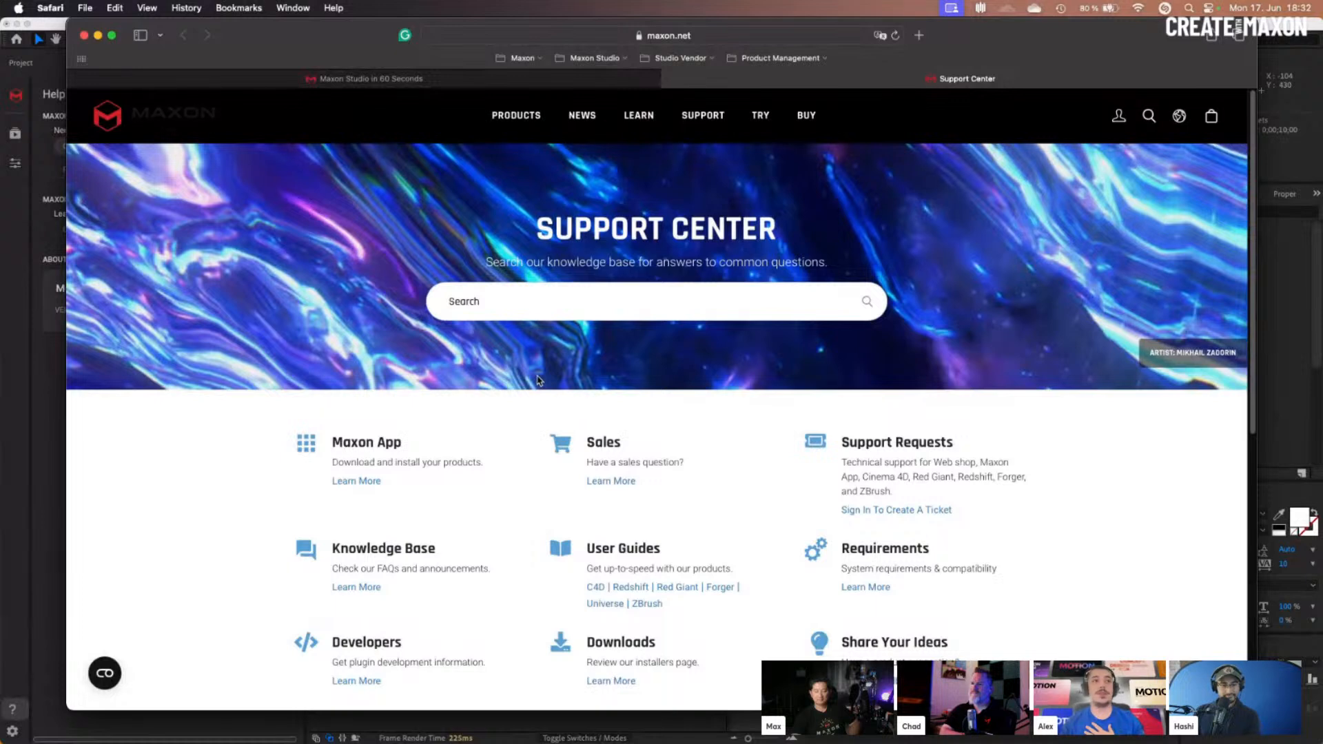
{"action": "left_click", "coordinate": [55, 462]}
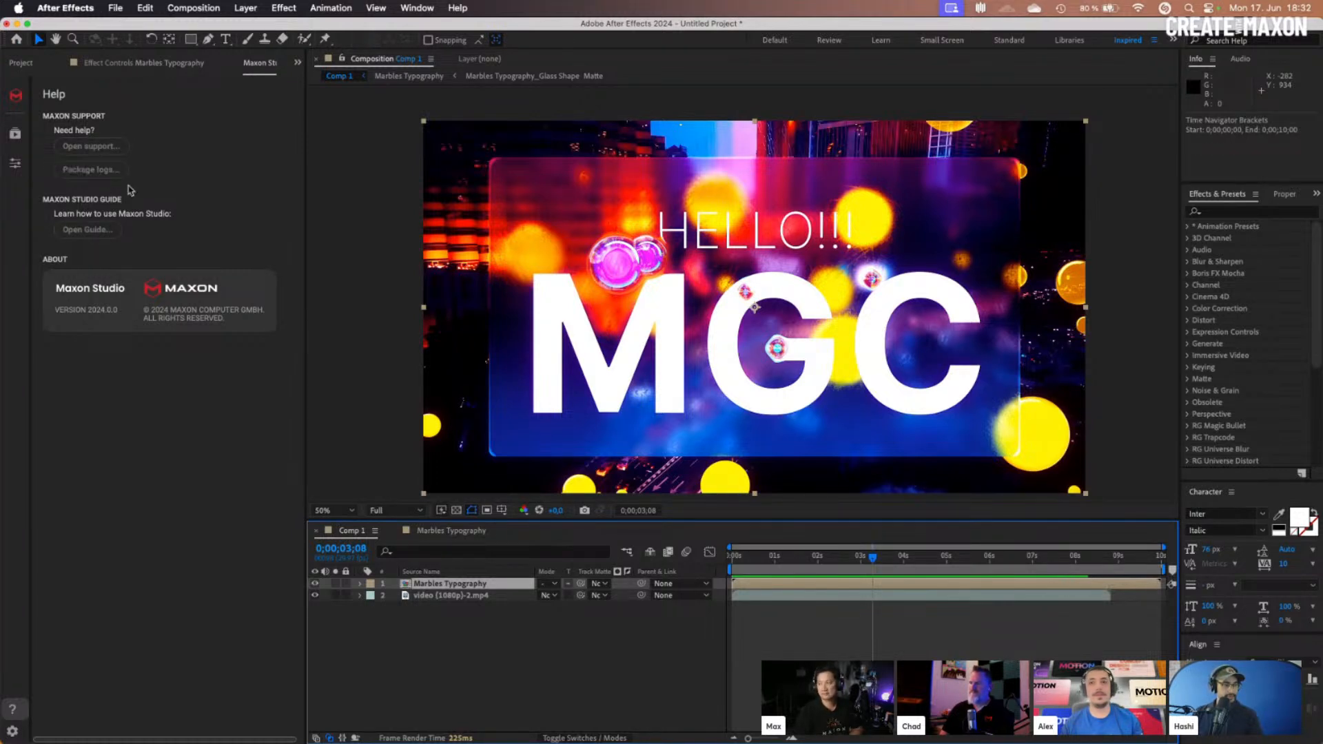
Preview the title animation over the footage and scrub through Comp 1 to 0;00;03;27
{"action": "key", "text": "space"}
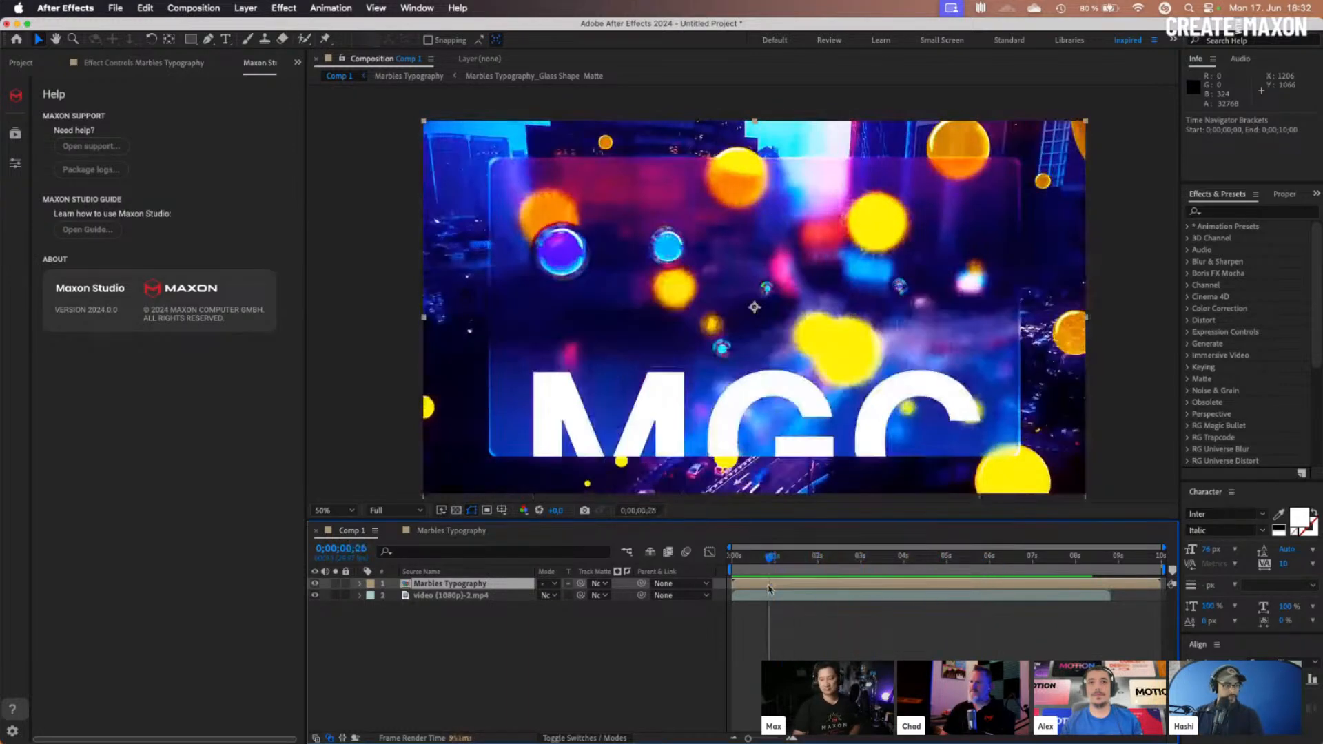
{"action": "left_click_drag", "start_coordinate": [1002, 587], "coordinate": [909, 571]}
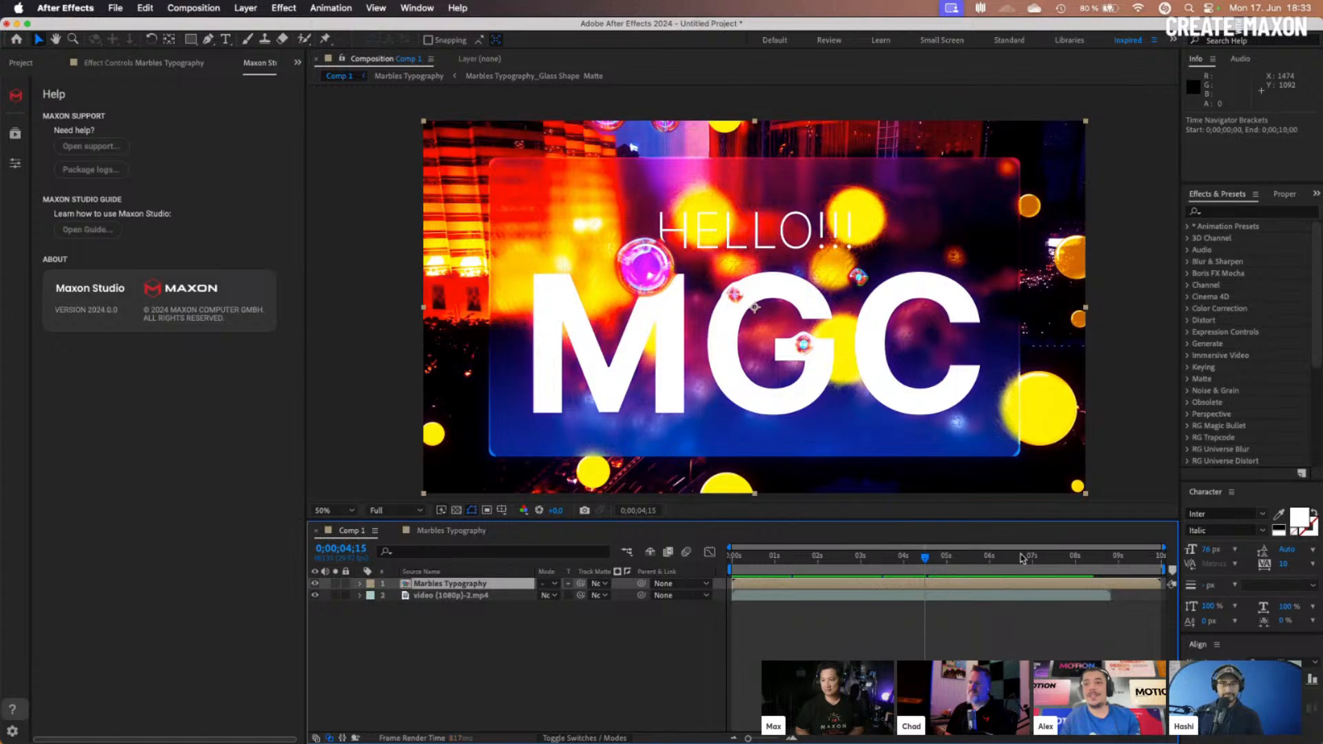
{"action": "left_click_drag", "start_coordinate": [1022, 558], "coordinate": [899, 559]}
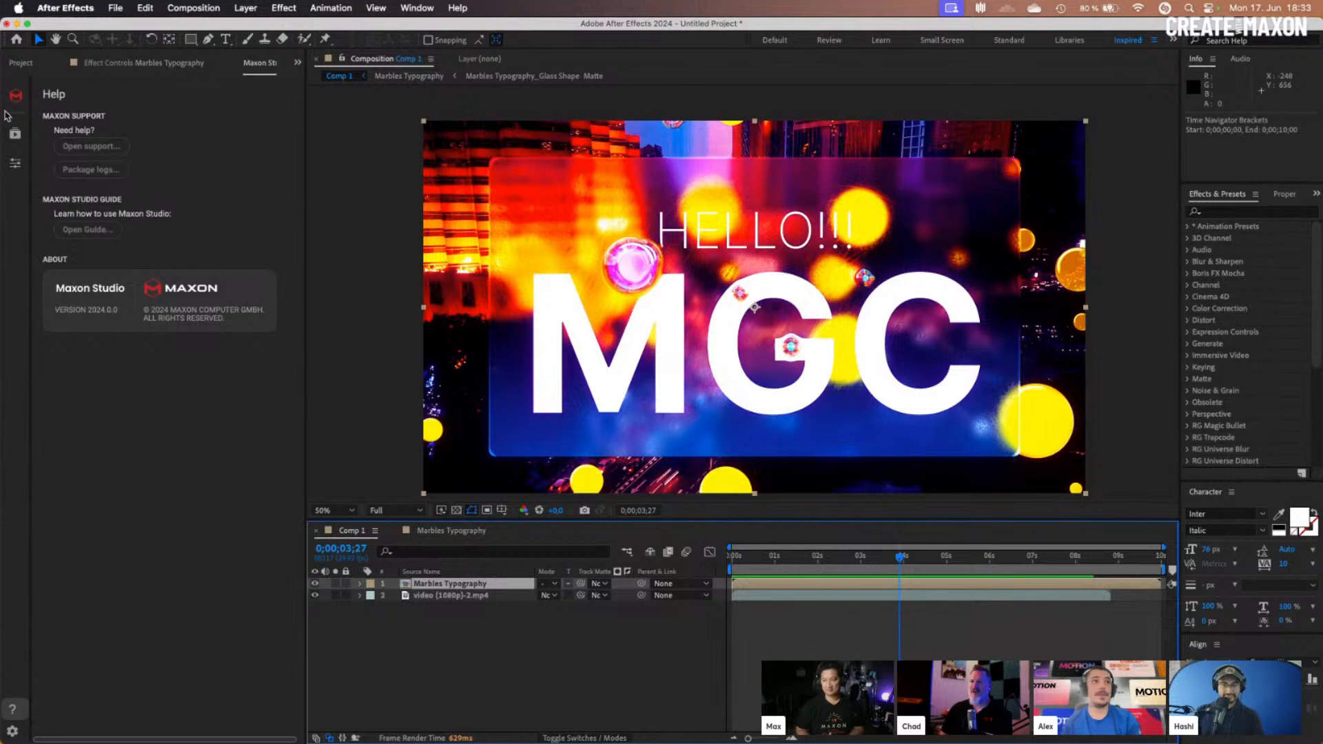
Clear the "geo" search from the capsule library and widen the Maxon Studio panel to browse all capsules
{"action": "left_click", "coordinate": [15, 133]}
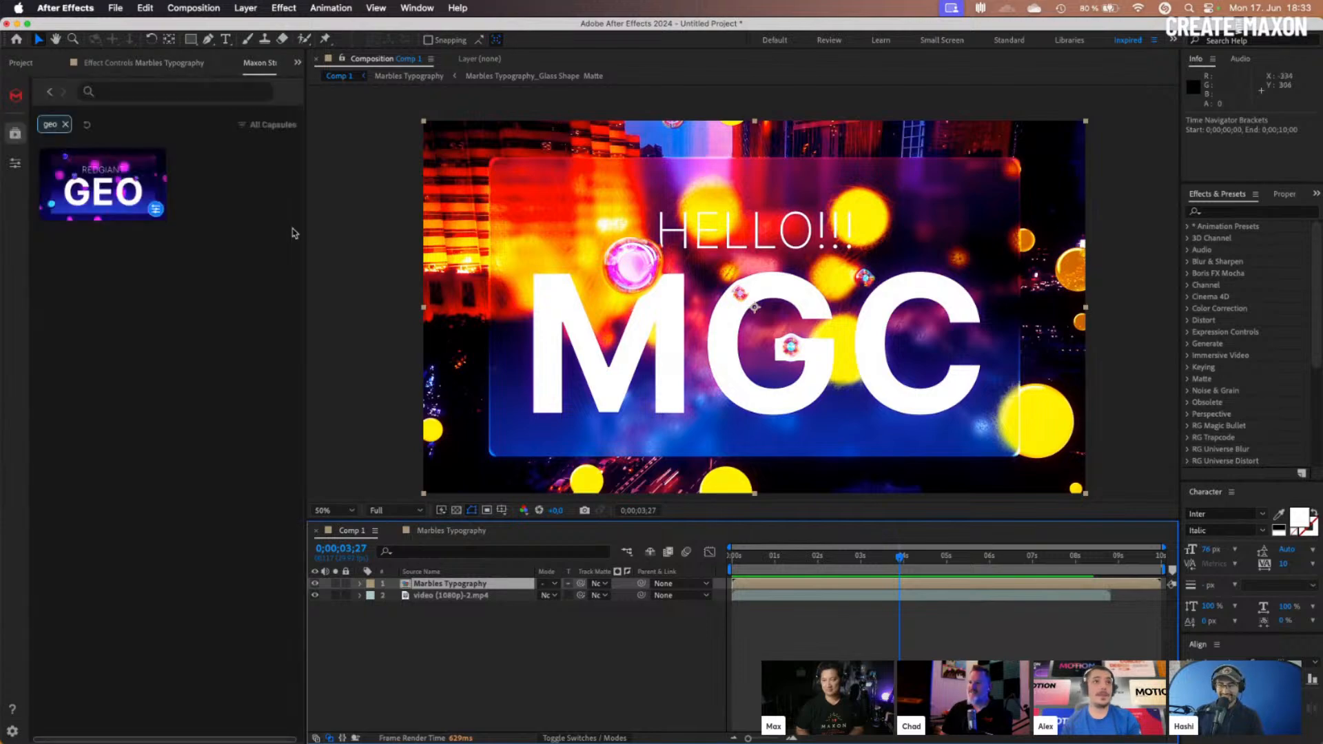
{"action": "left_click", "coordinate": [87, 126]}
{"action": "left_click_drag", "start_coordinate": [307, 256], "coordinate": [583, 286]}
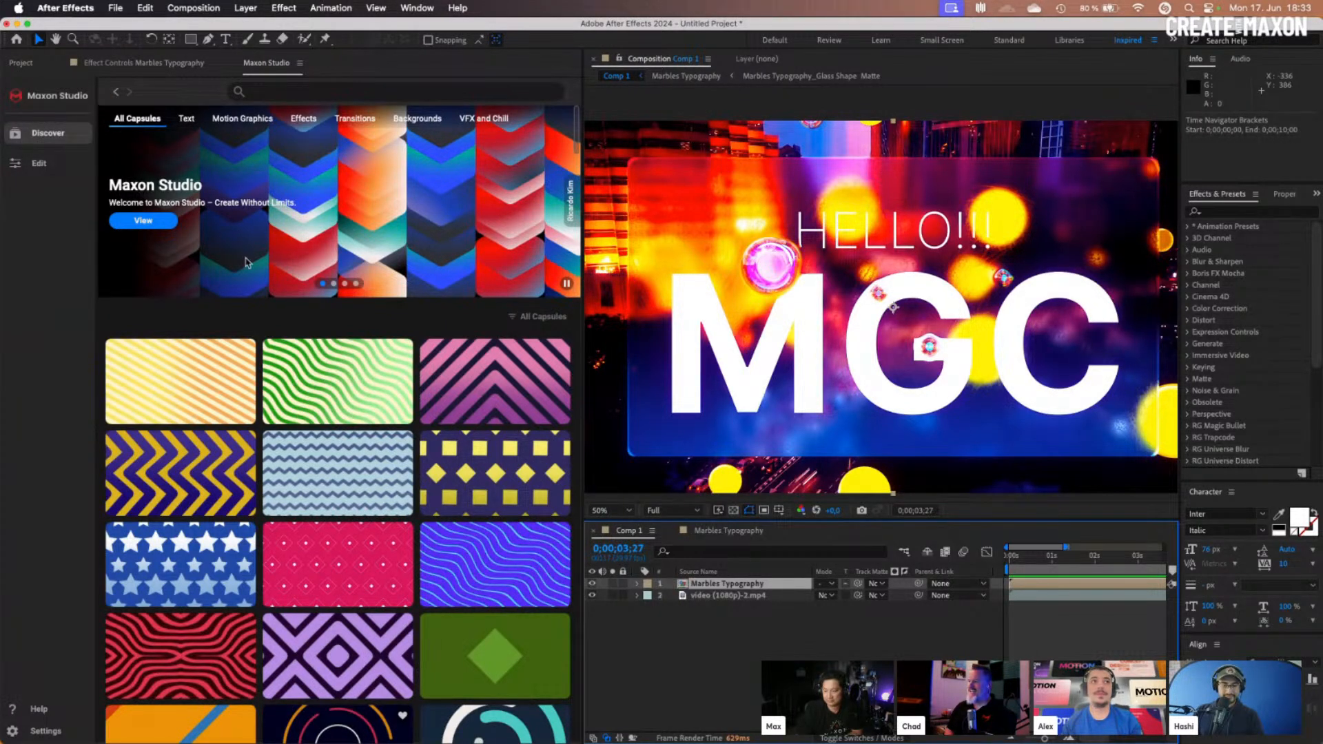
View the web pages linked from the Maxon Studio welcome banner and the VFX and Chill category banner, returning to After Effects after each
{"action": "left_click", "coordinate": [169, 226]}
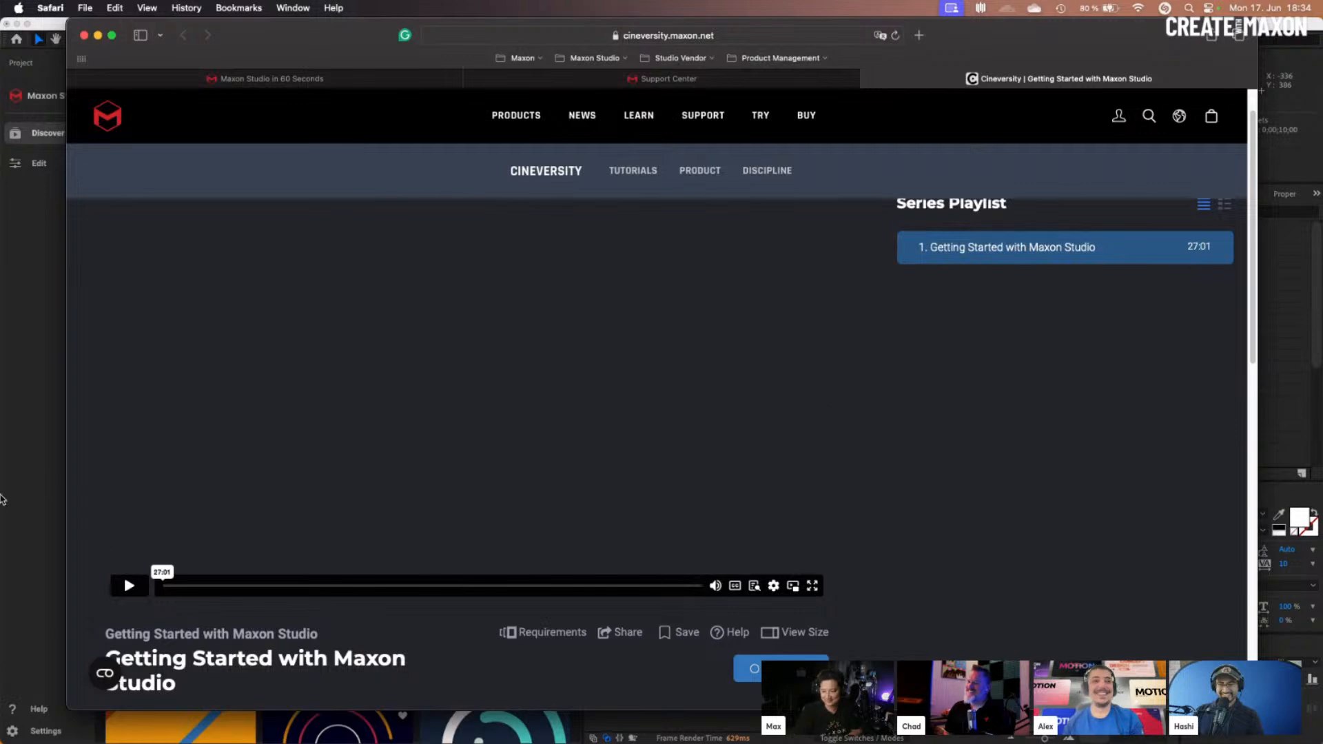
{"action": "left_click", "coordinate": [2, 498]}
{"action": "left_click", "coordinate": [505, 128]}
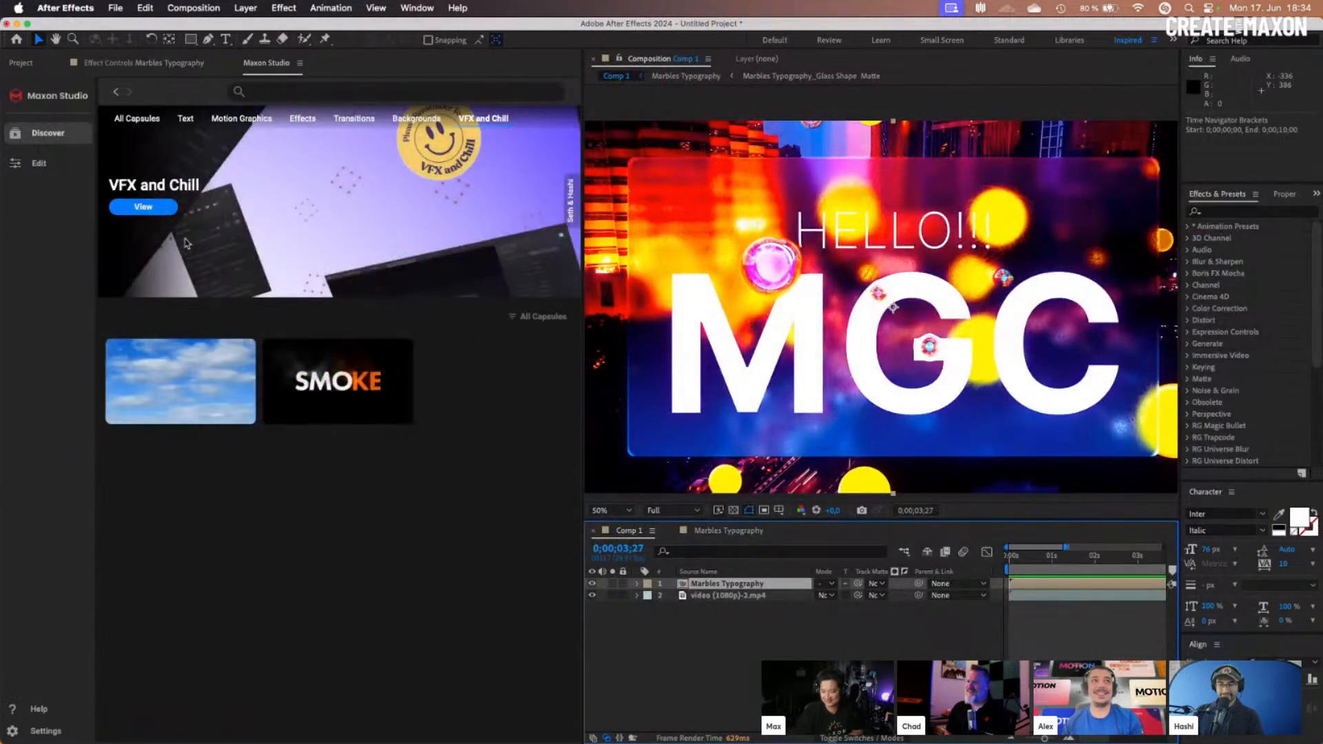
{"action": "left_click", "coordinate": [144, 207]}
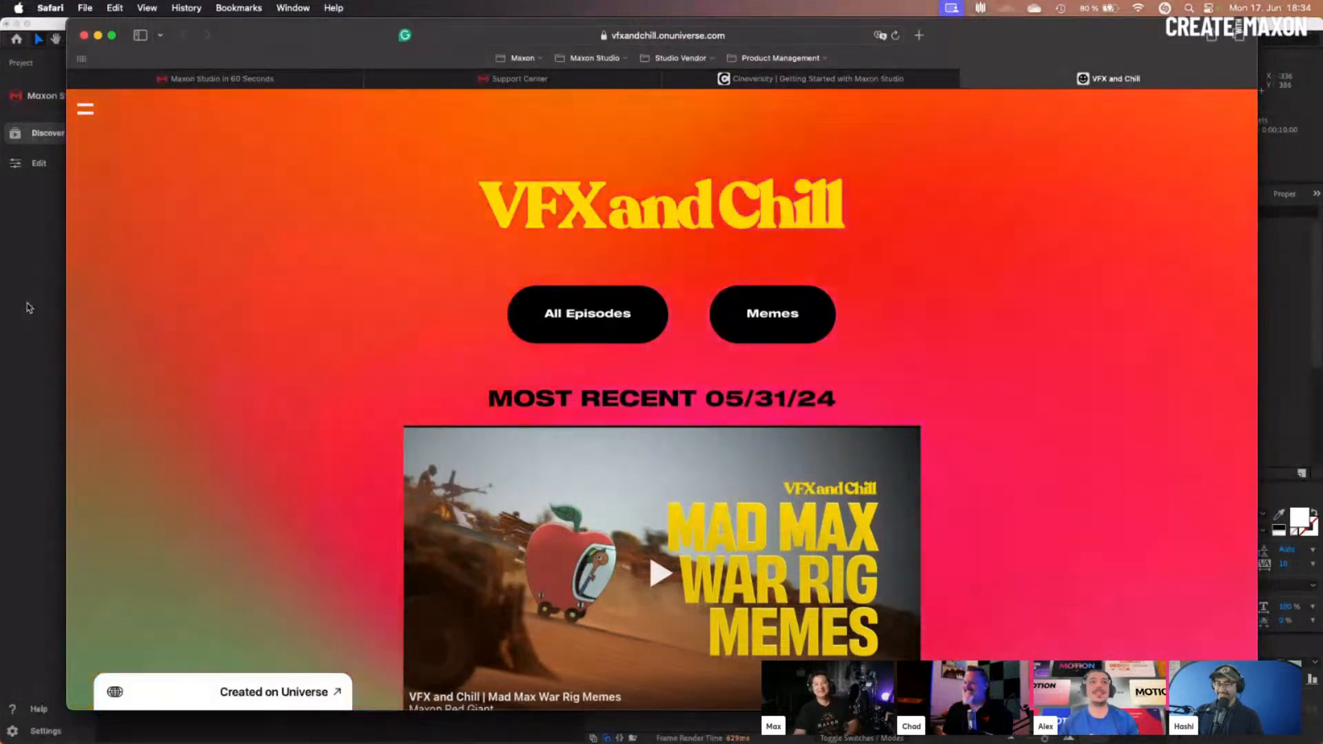
{"action": "left_click", "coordinate": [28, 308]}
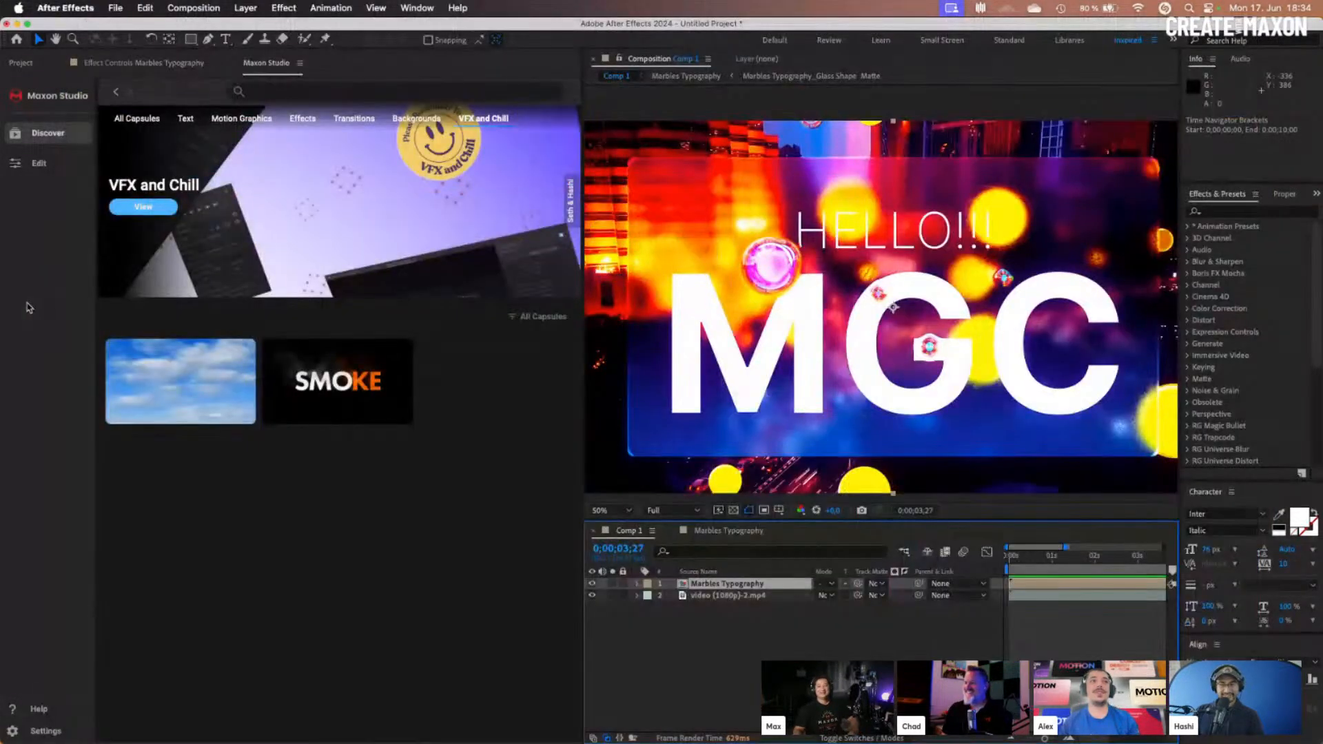
Show all capsules in the library and narrow the Maxon Studio panel to two columns of thumbnails
{"action": "left_click", "coordinate": [141, 119]}
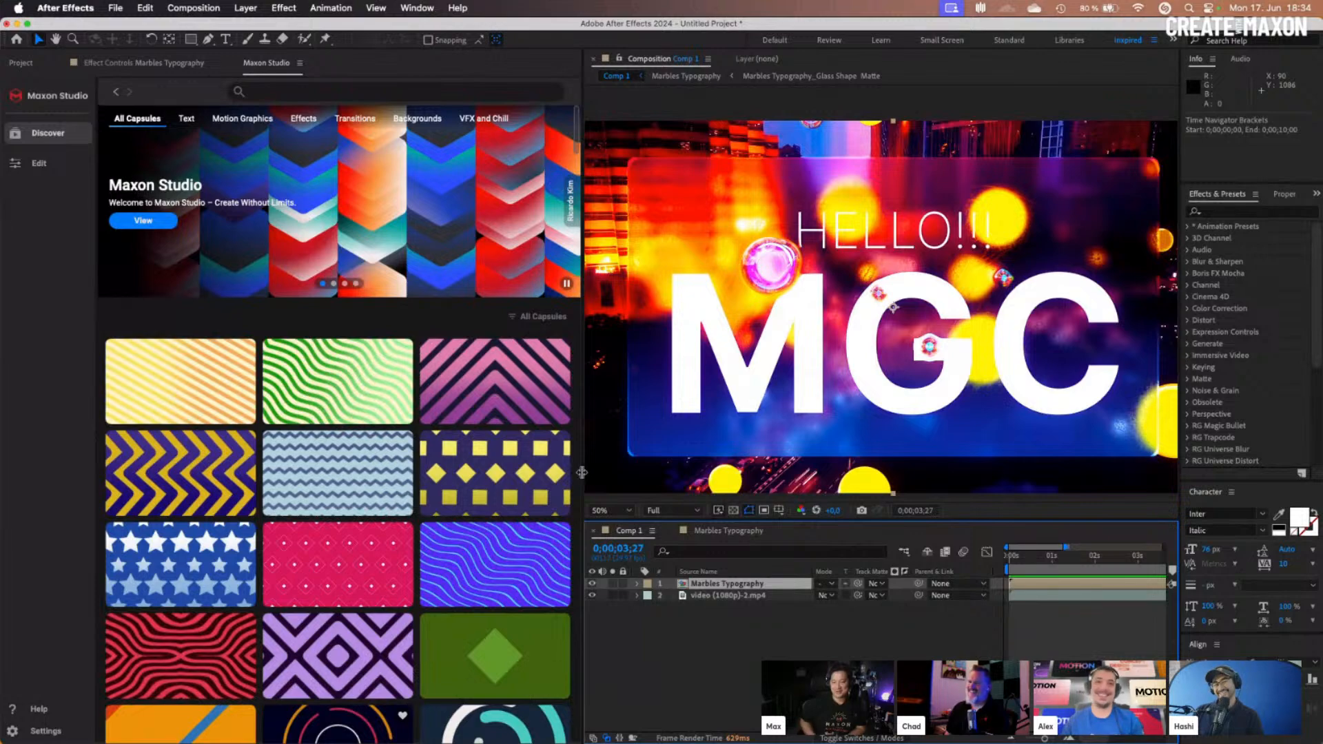
{"action": "left_click_drag", "start_coordinate": [584, 475], "coordinate": [387, 477]}
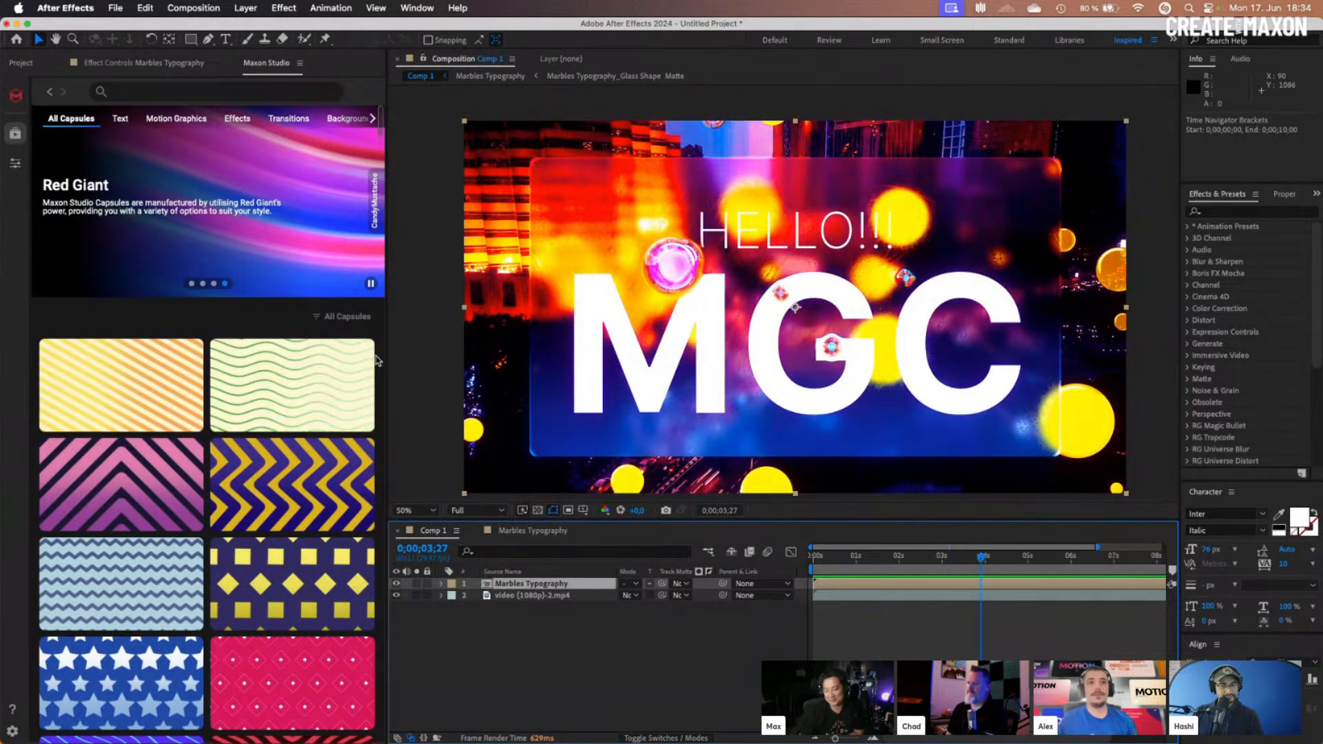
Browse the VFX and Chill and Motion Graphics capsule categories, ending on All Capsules
{"action": "scroll", "coordinate": [372, 119], "scroll_direction": "right", "scroll_amount": 3}
{"action": "left_click", "coordinate": [354, 120]}
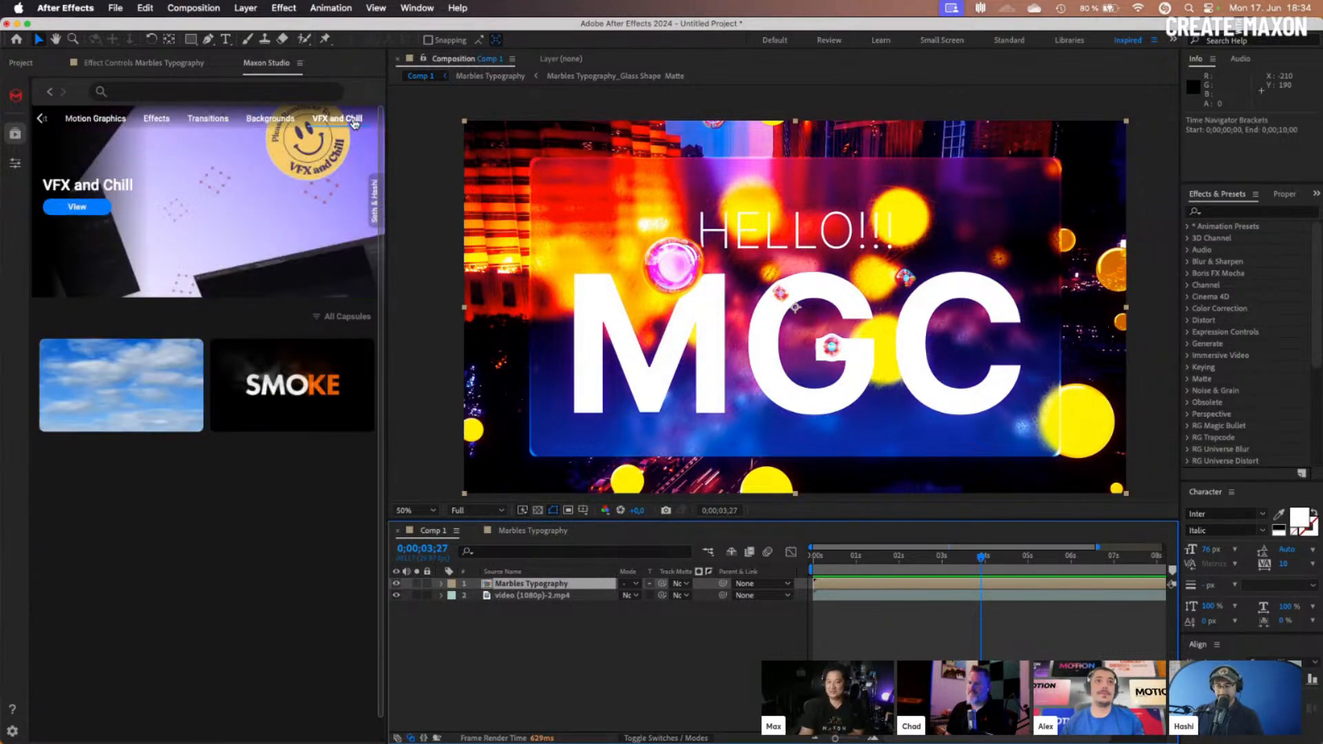
{"action": "left_click", "coordinate": [98, 123]}
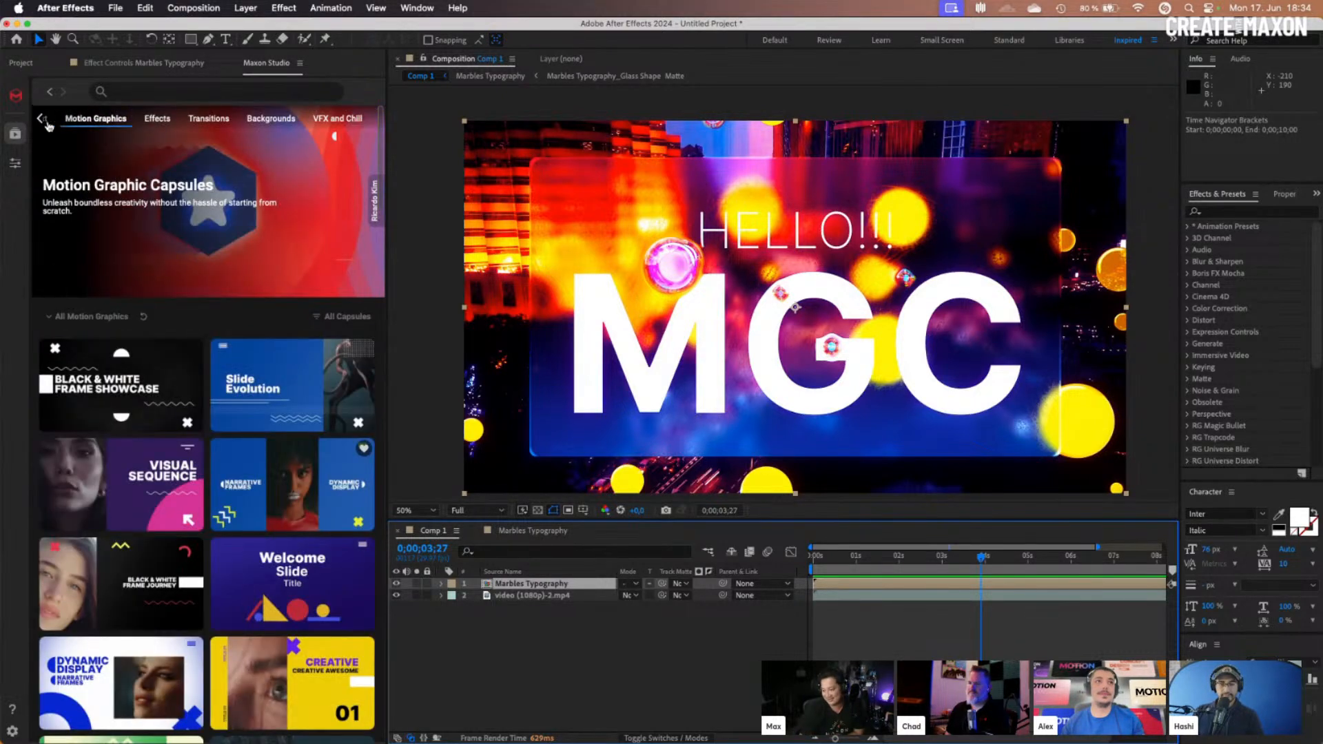
{"action": "left_click", "coordinate": [39, 122]}
{"action": "left_click", "coordinate": [69, 119]}
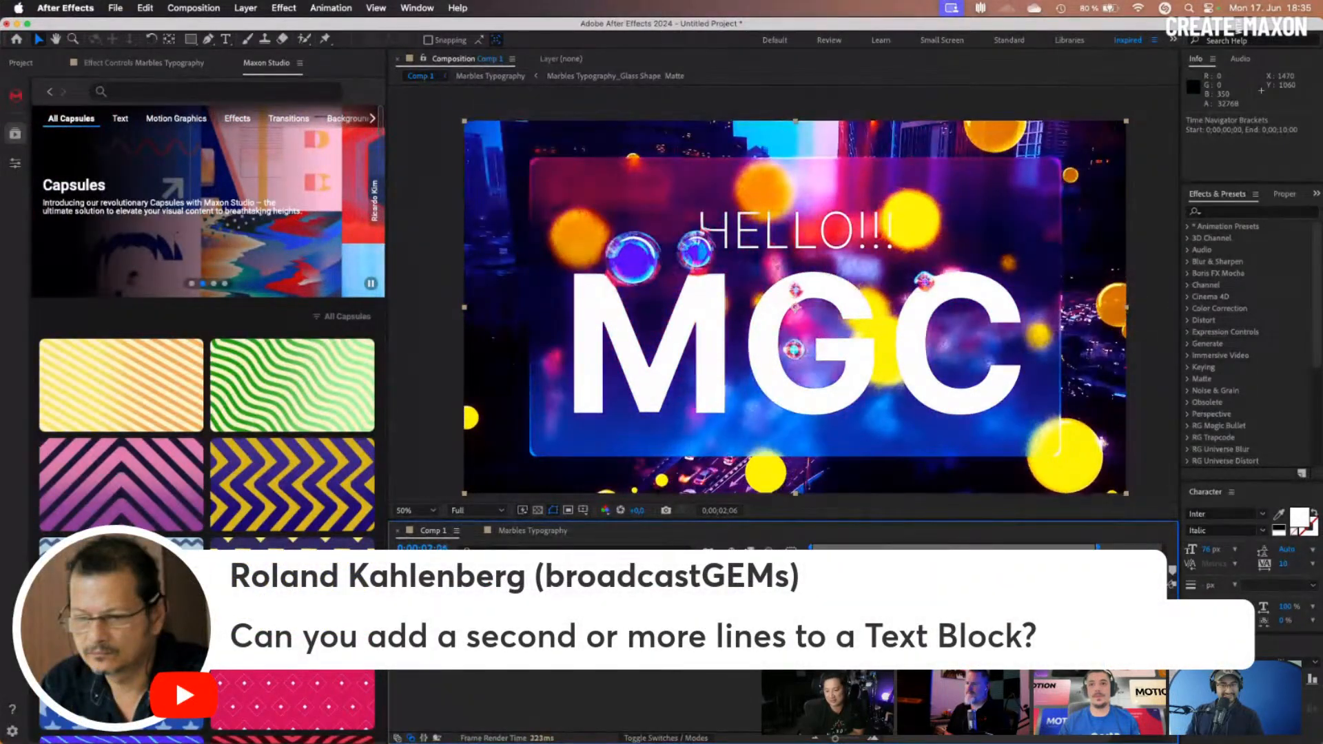
Add the lines 123, www, qweqw and Weqweq below MGC in the Marbles Typography capsule's Main Title
{"action": "left_click", "coordinate": [16, 164]}
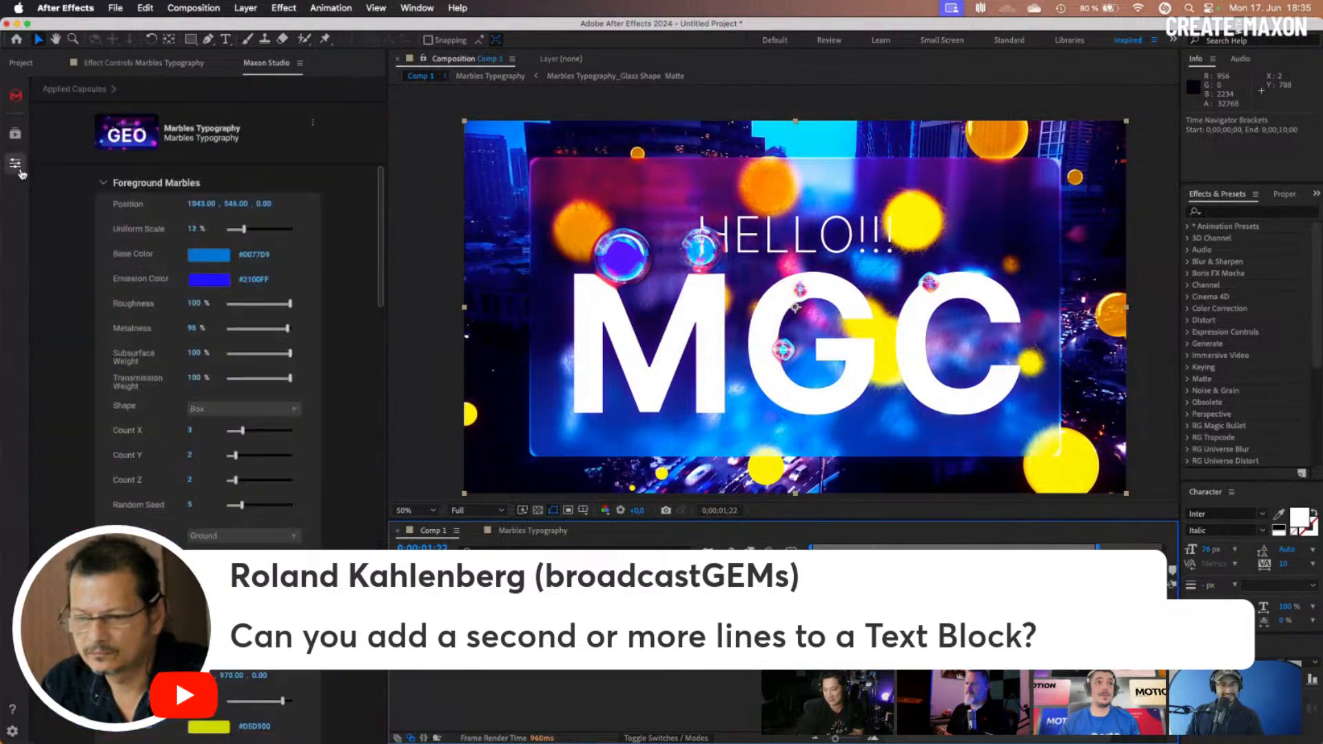
{"action": "scroll", "coordinate": [279, 476], "scroll_direction": "down", "scroll_amount": 10}
{"action": "scroll", "coordinate": [275, 472], "scroll_direction": "down", "scroll_amount": 5}
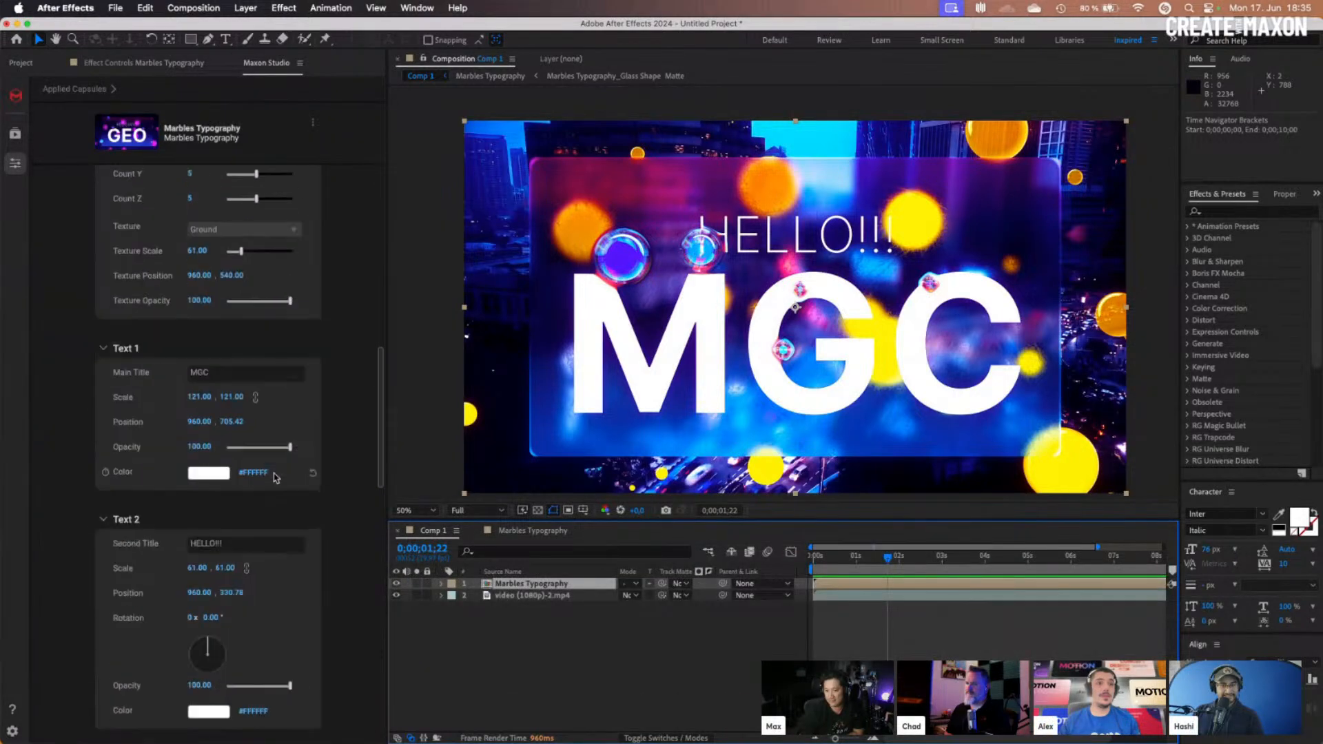
{"action": "left_click", "coordinate": [242, 377]}
{"action": "key", "text": "Return"}
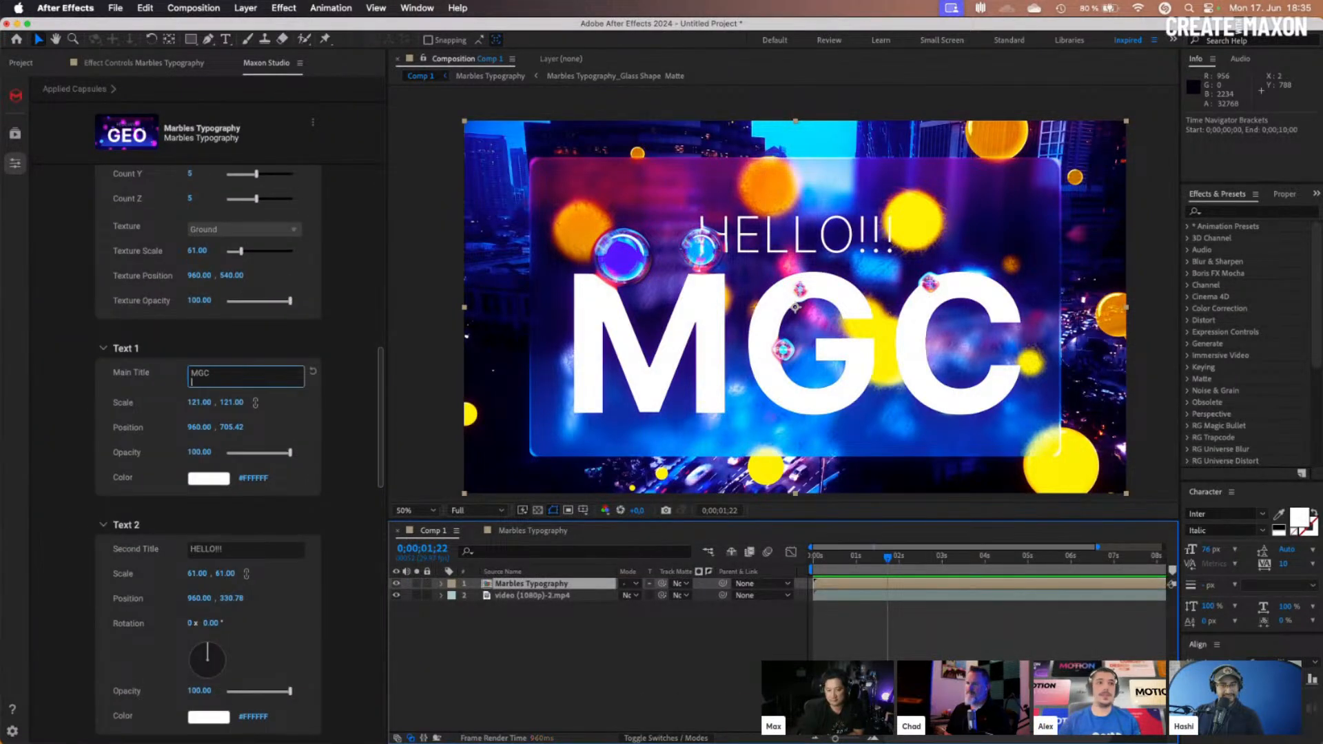
{"action": "type", "text": "123"}
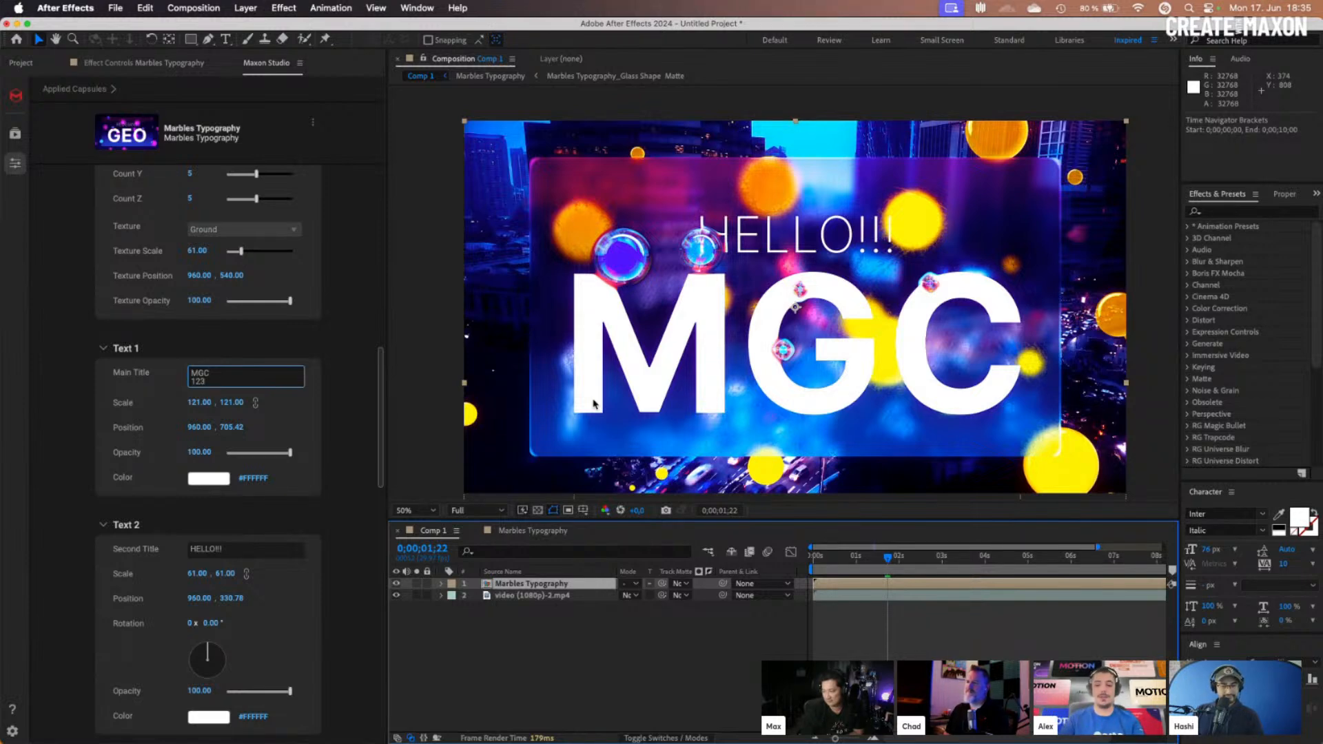
{"action": "key", "text": "Return"}
{"action": "type", "text": "www"}
{"action": "key", "text": "Return"}
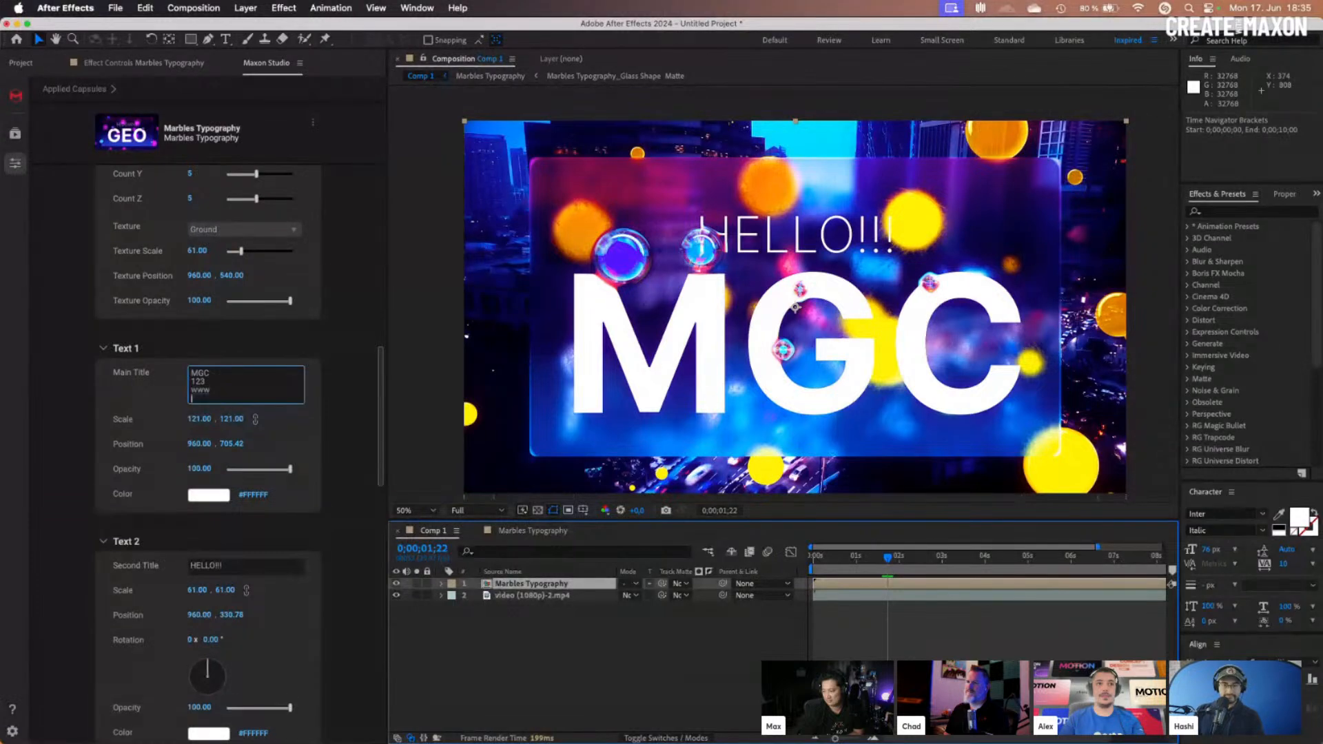
{"action": "type", "text": "qweqw"}
{"action": "key", "text": "Return"}
{"action": "type", "text": "weqweq"}
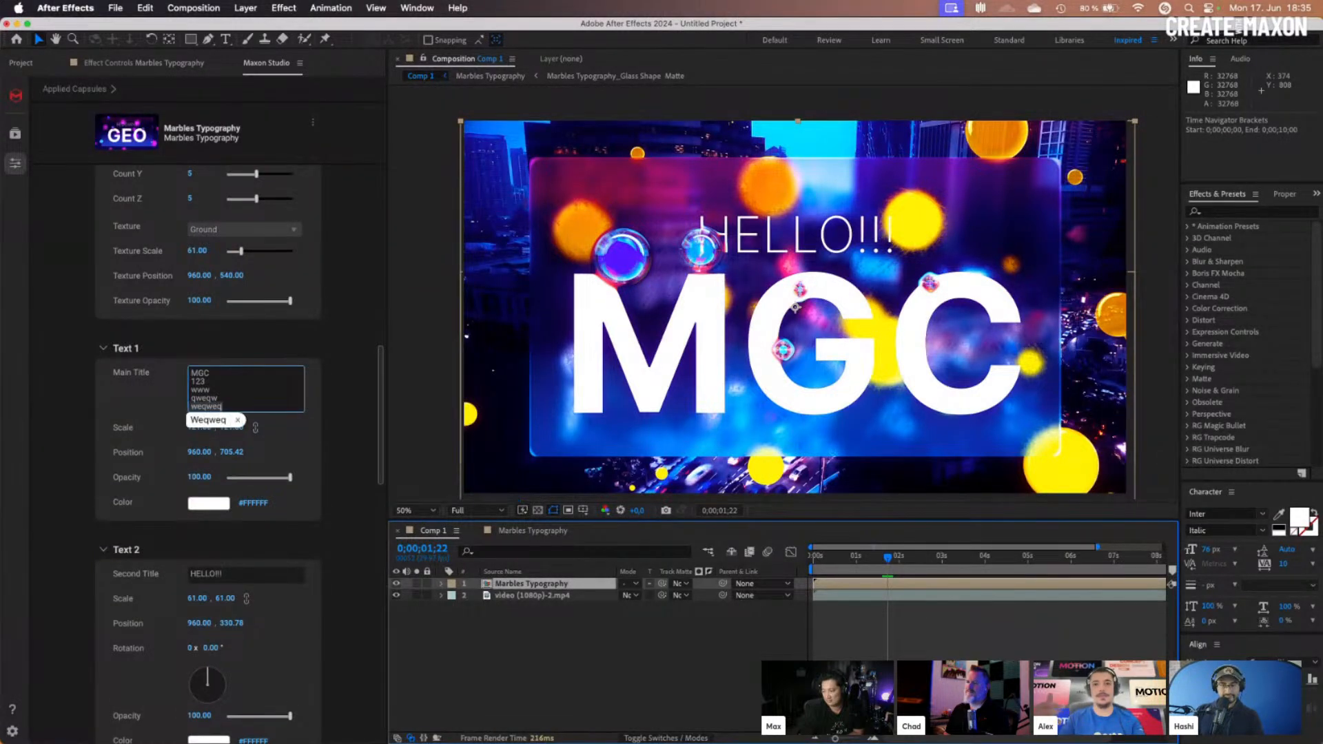
{"action": "left_click", "coordinate": [826, 611]}
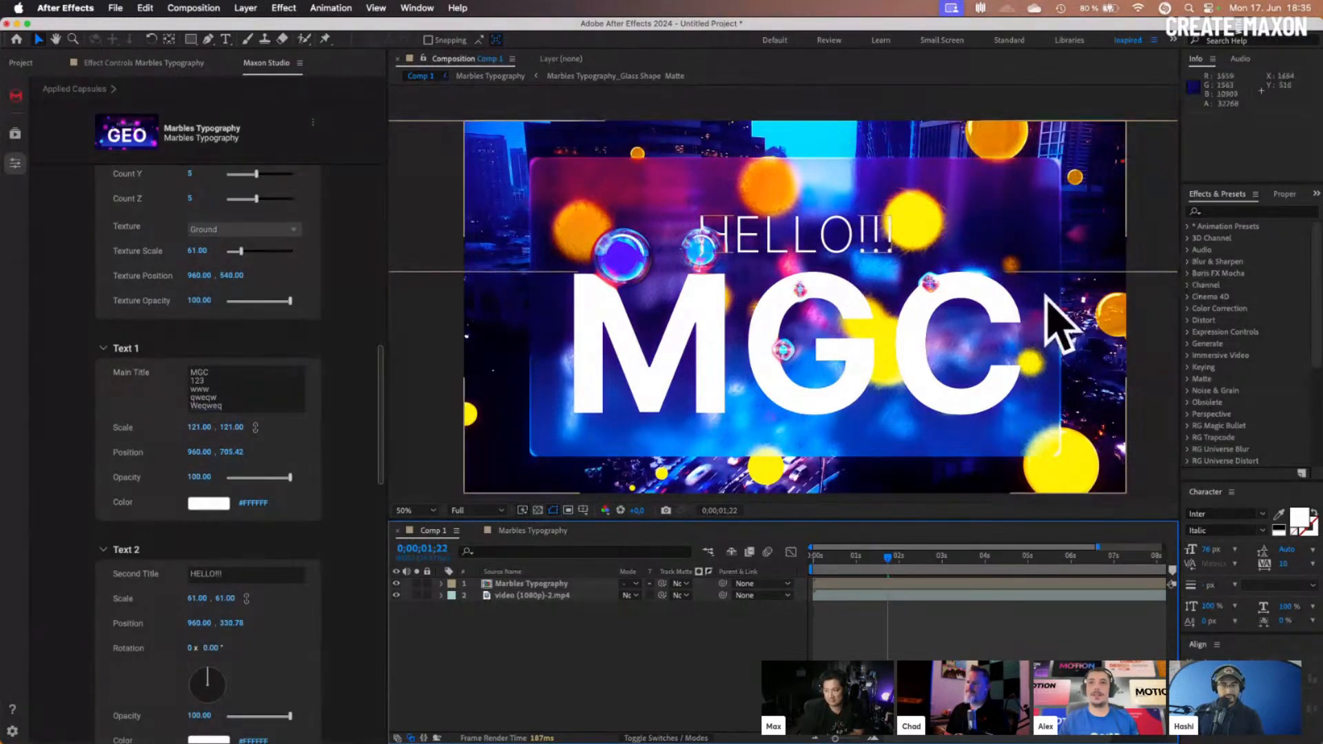
Set the Main Title's scale to 63 in Text 1 and highlight the lines of its text
{"action": "scroll", "coordinate": [241, 373], "scroll_direction": "up", "scroll_amount": 15}
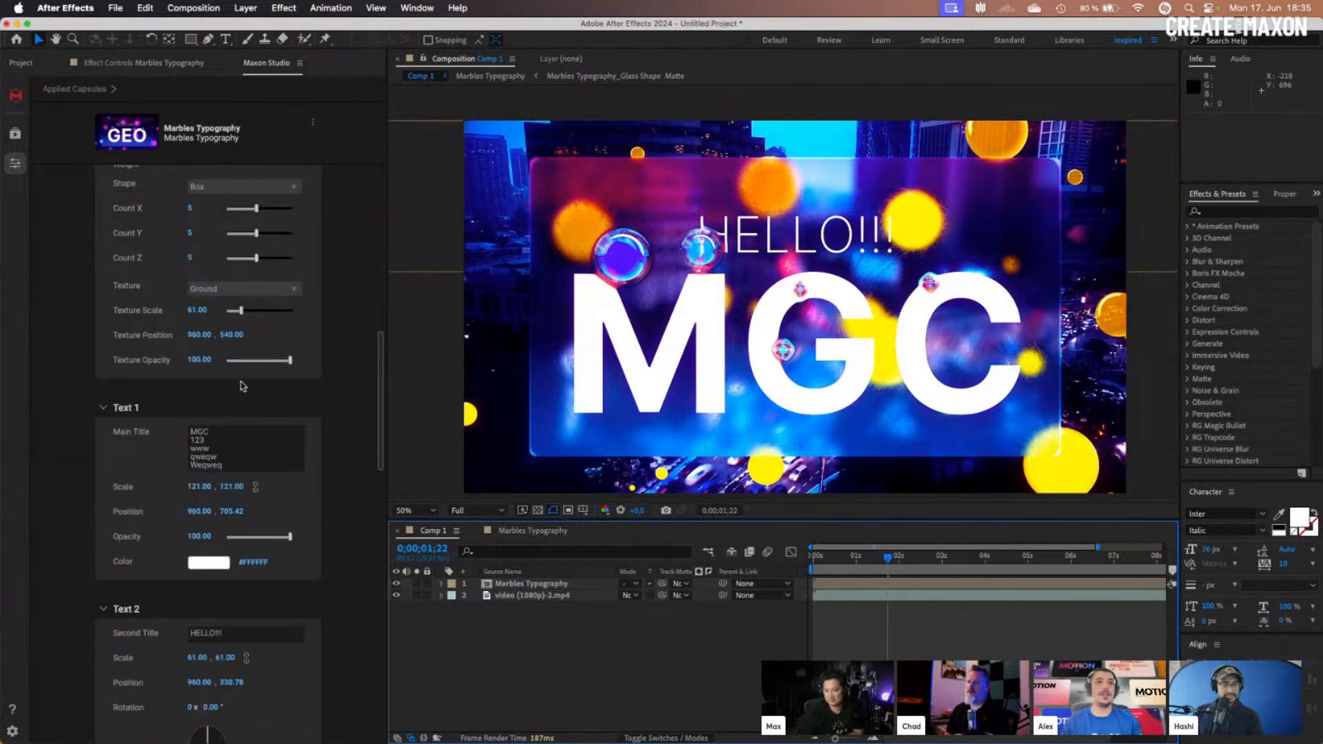
{"action": "scroll", "coordinate": [241, 383], "scroll_direction": "down", "scroll_amount": 10}
{"action": "scroll", "coordinate": [242, 383], "scroll_direction": "down", "scroll_amount": 3}
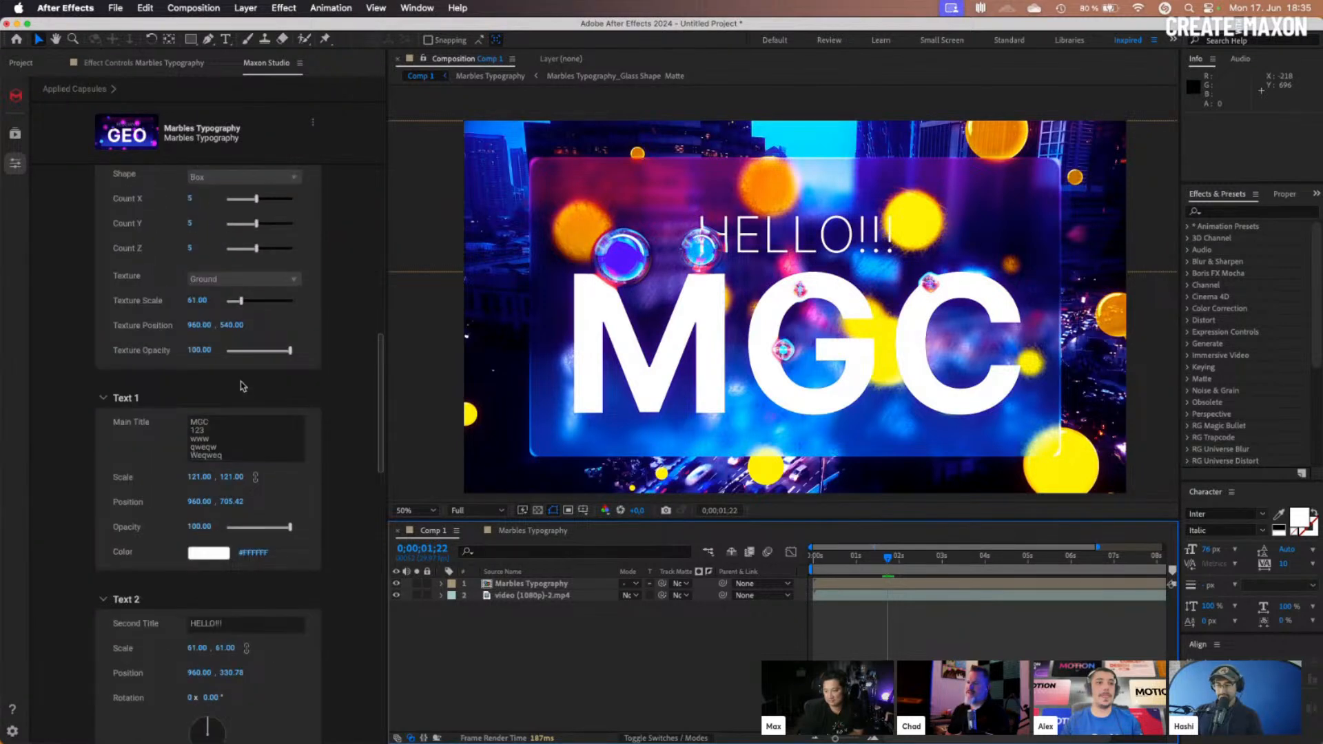
{"action": "left_click", "coordinate": [257, 448]}
{"action": "left_click_drag", "start_coordinate": [239, 480], "coordinate": [199, 480]}
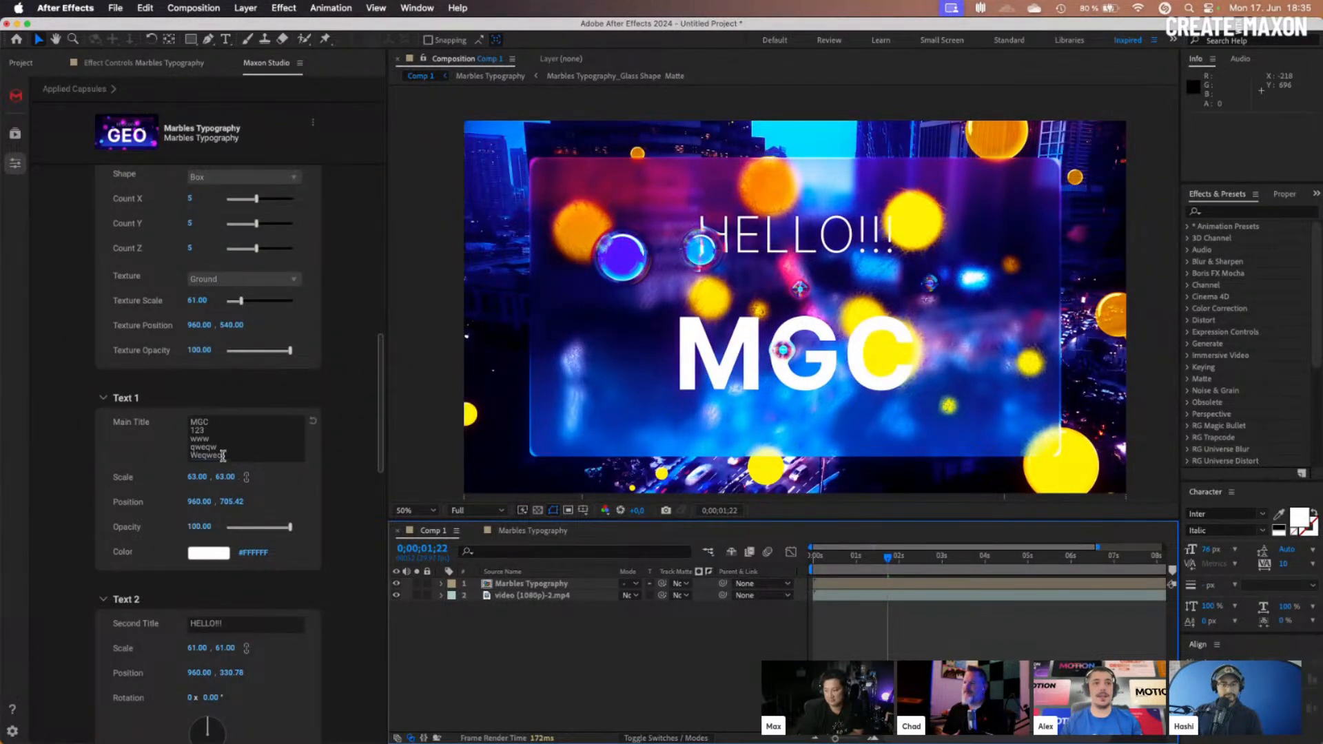
{"action": "left_click_drag", "start_coordinate": [220, 449], "coordinate": [186, 431]}
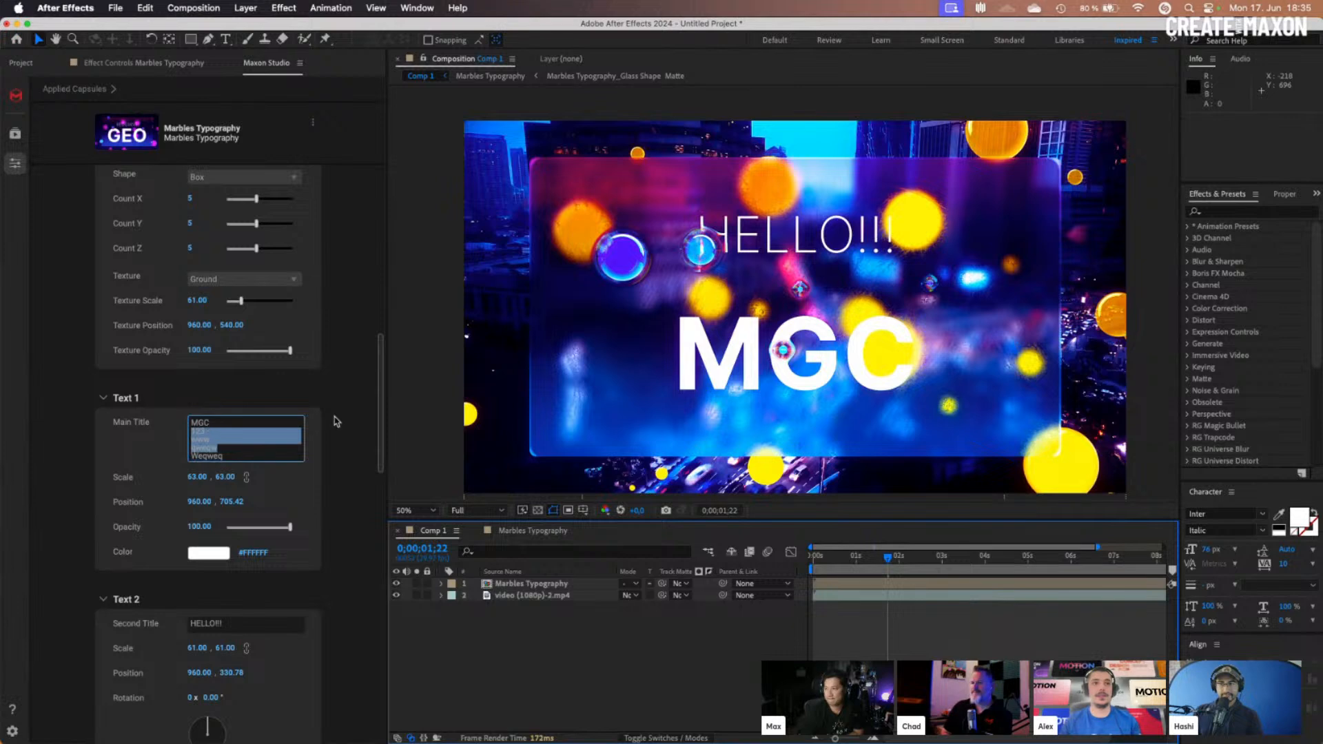
{"action": "left_click_drag", "start_coordinate": [231, 427], "coordinate": [149, 426]}
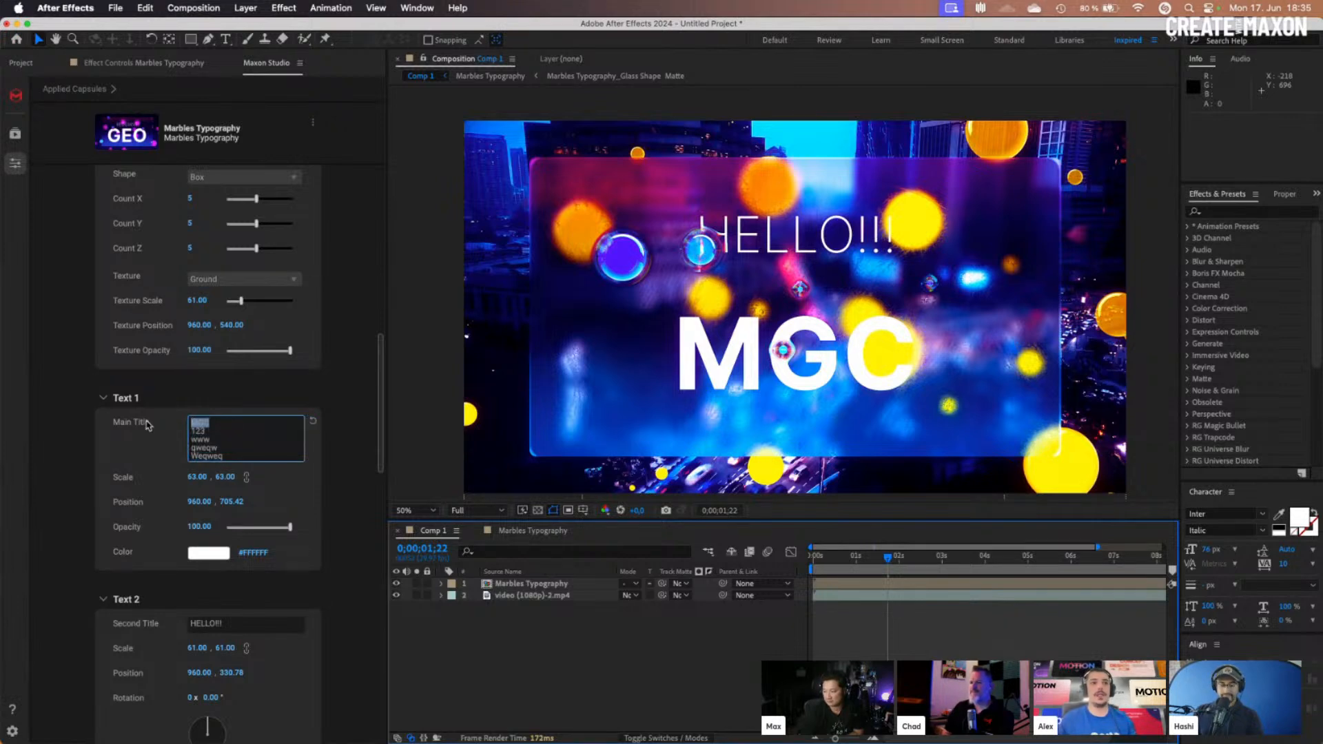
Browse the capsule library, filter the Text category to Lower Thirds, and add the Lower Third 02 capsule to Comp 1
{"action": "left_click", "coordinate": [15, 133]}
{"action": "scroll", "coordinate": [248, 463], "scroll_direction": "down", "scroll_amount": 20}
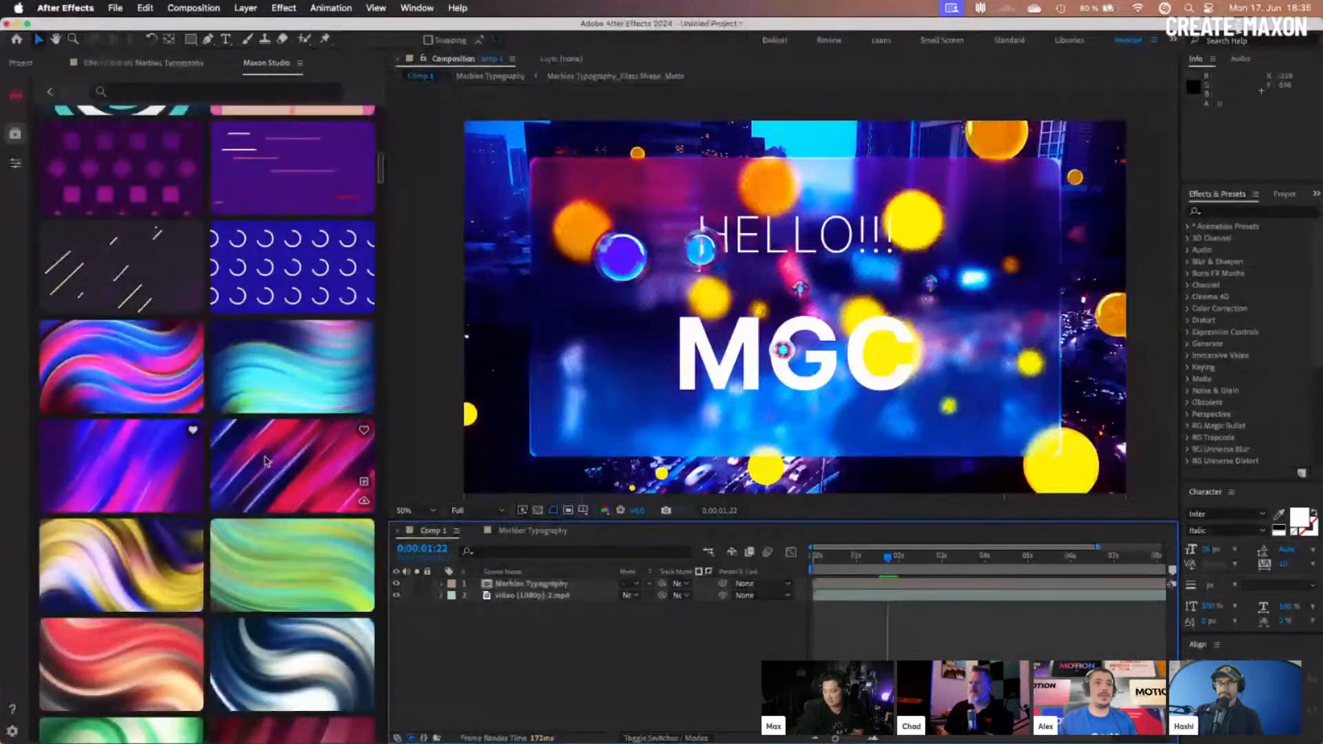
{"action": "scroll", "coordinate": [267, 462], "scroll_direction": "down", "scroll_amount": 1}
{"action": "scroll", "coordinate": [266, 462], "scroll_direction": "up", "scroll_amount": 6}
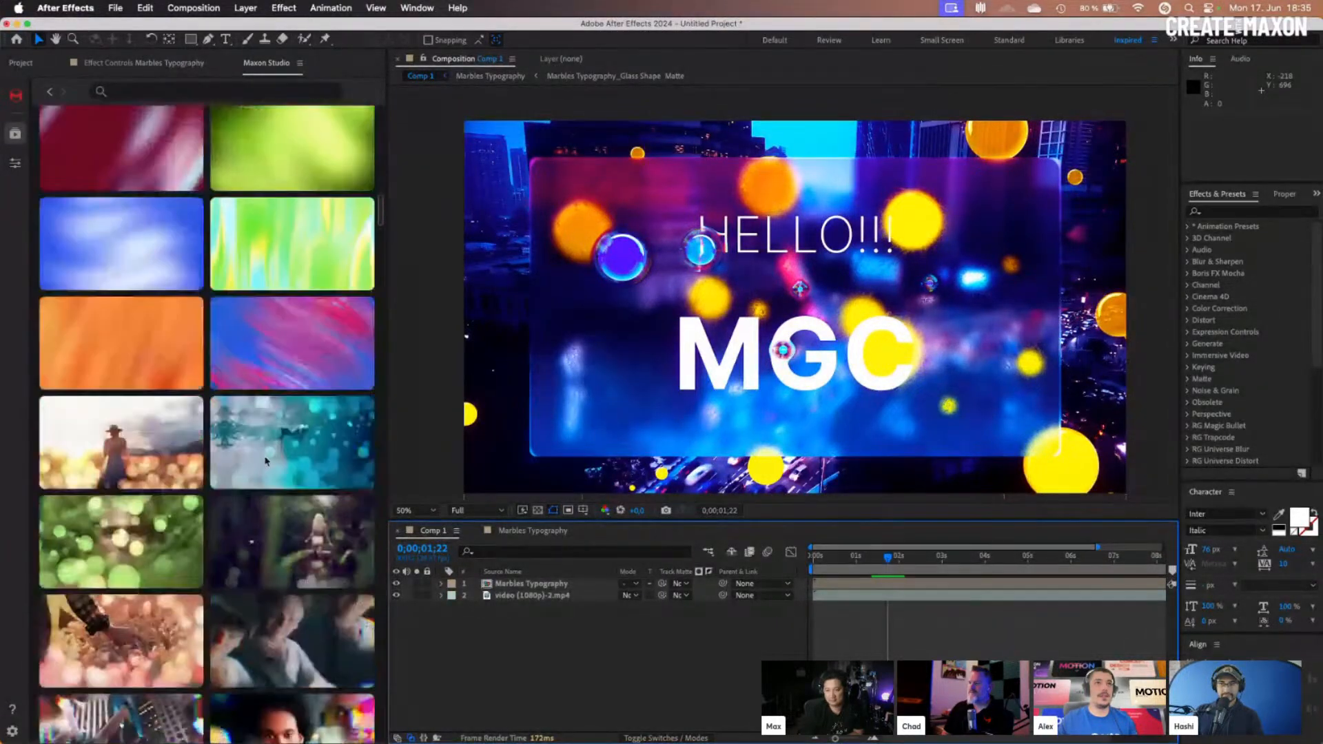
{"action": "scroll", "coordinate": [236, 230], "scroll_direction": "up", "scroll_amount": 5}
{"action": "left_click_drag", "start_coordinate": [380, 195], "coordinate": [380, 114]}
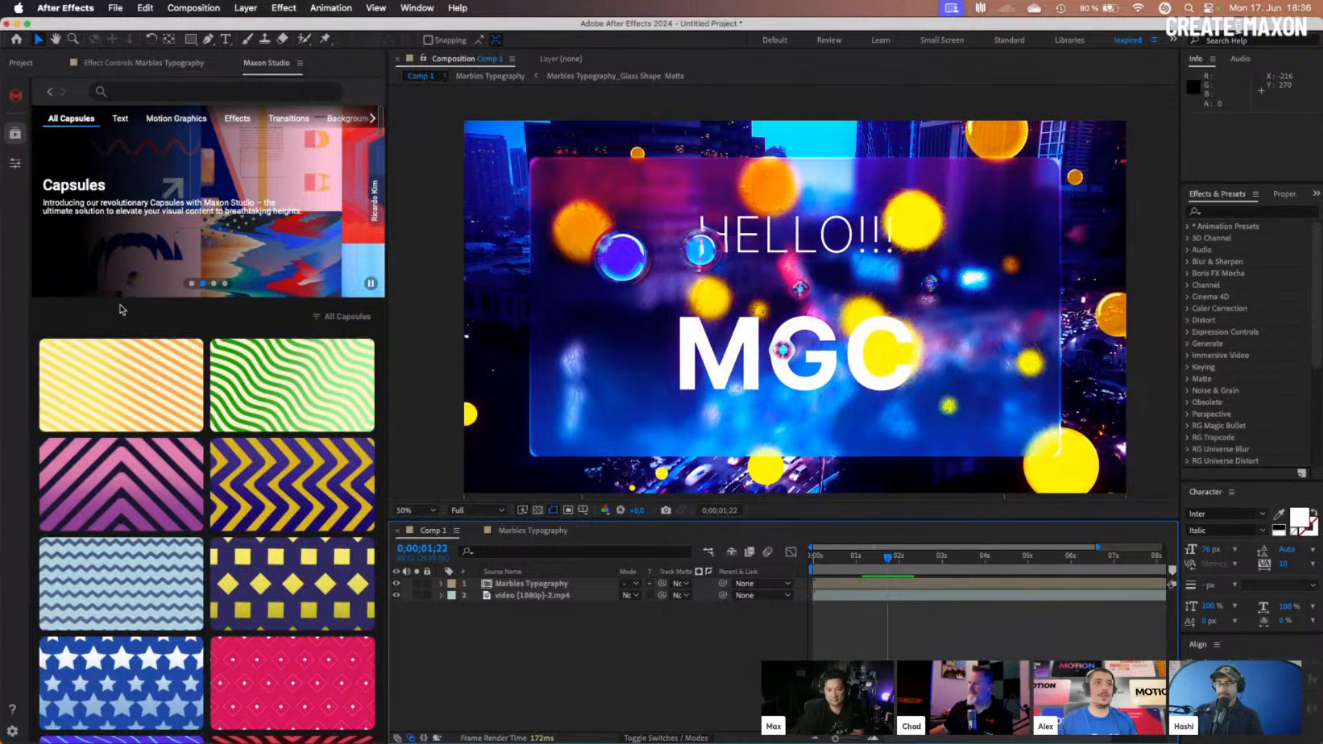
{"action": "left_click", "coordinate": [120, 120]}
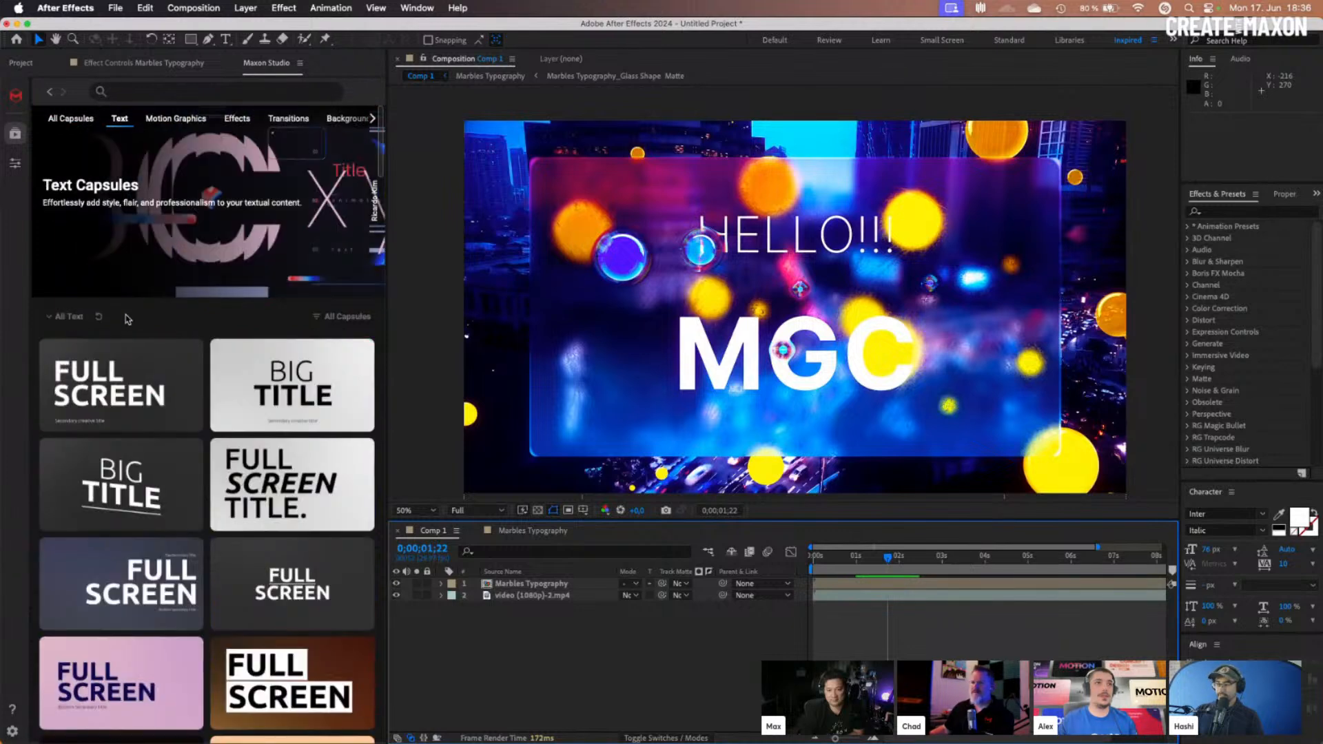
{"action": "left_click", "coordinate": [69, 317]}
{"action": "left_click", "coordinate": [82, 402]}
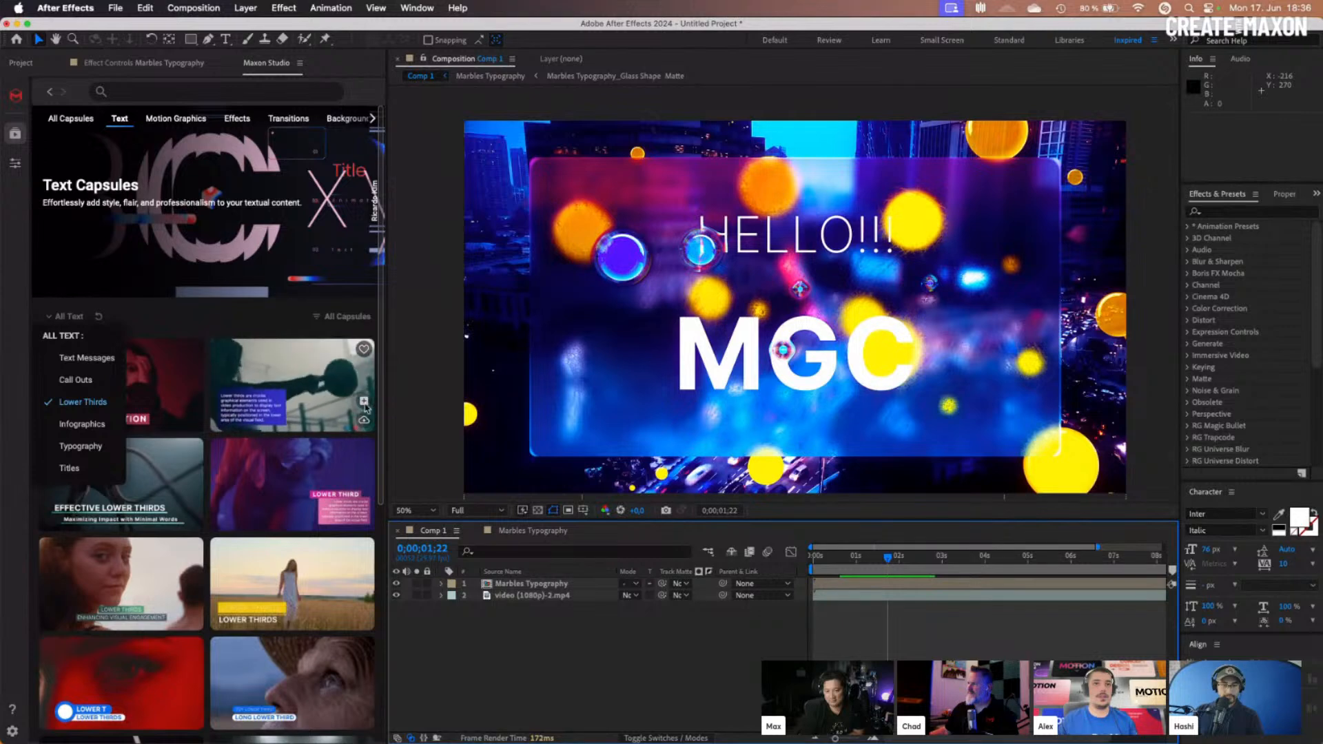
{"action": "left_click", "coordinate": [364, 402]}
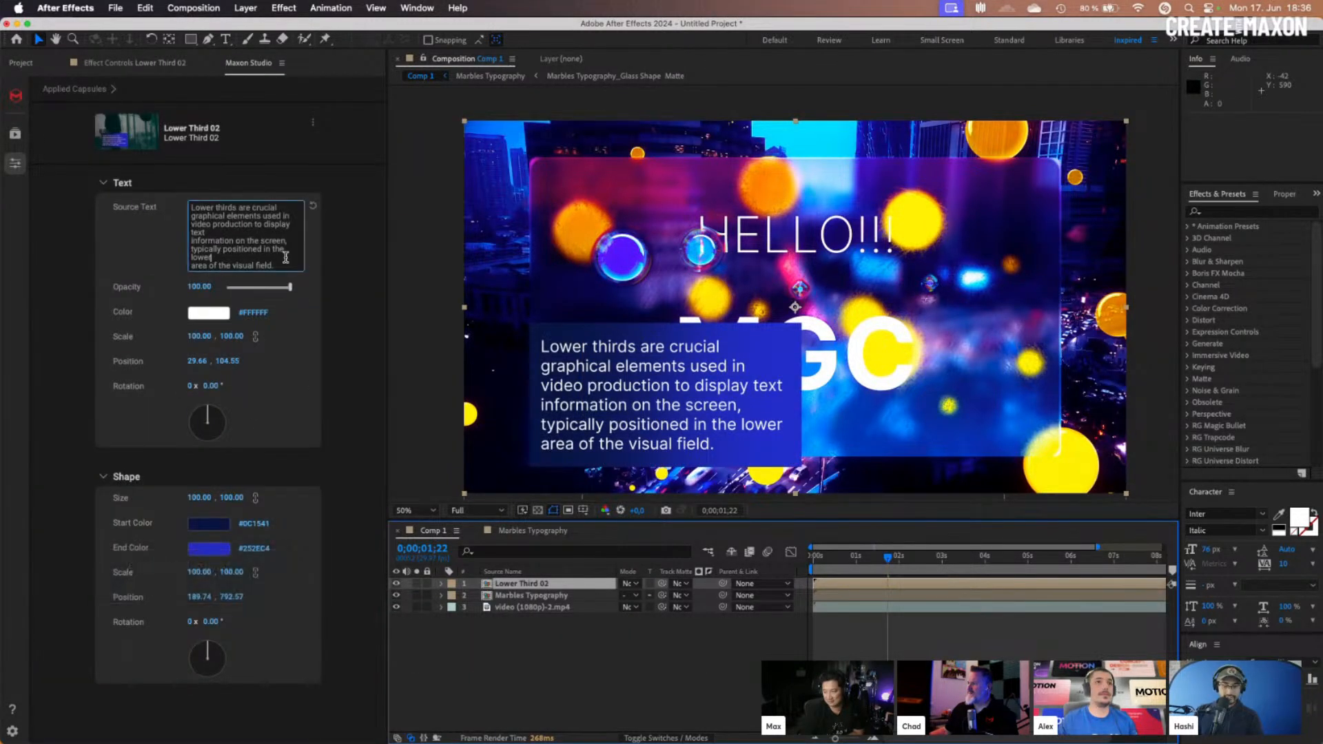
Replace the Lower Third 02 source text with four lines: HELLO, LINE 2, LINE 3 and LINE 4
{"action": "left_click_drag", "start_coordinate": [281, 270], "coordinate": [166, 209]}
{"action": "type", "text": "HELLO"}
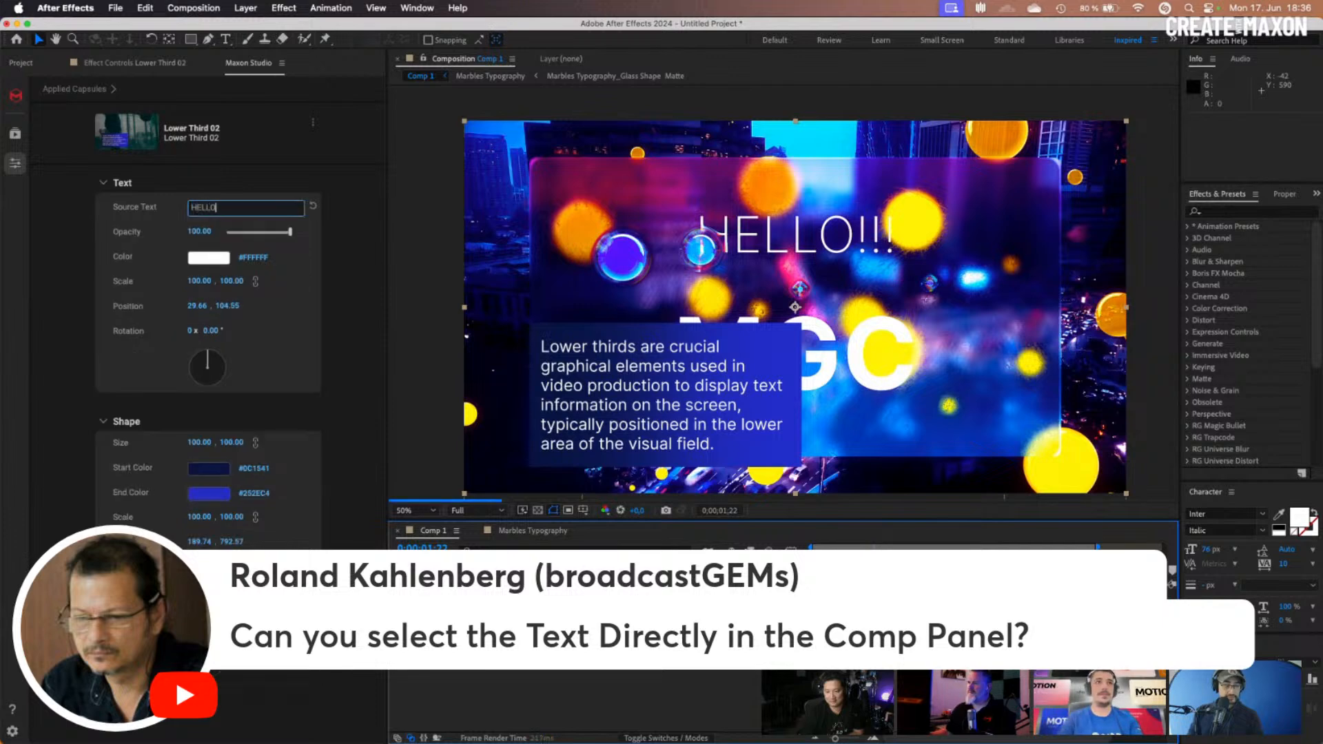
{"action": "key", "text": "Return"}
{"action": "type", "text": "LINE 2"}
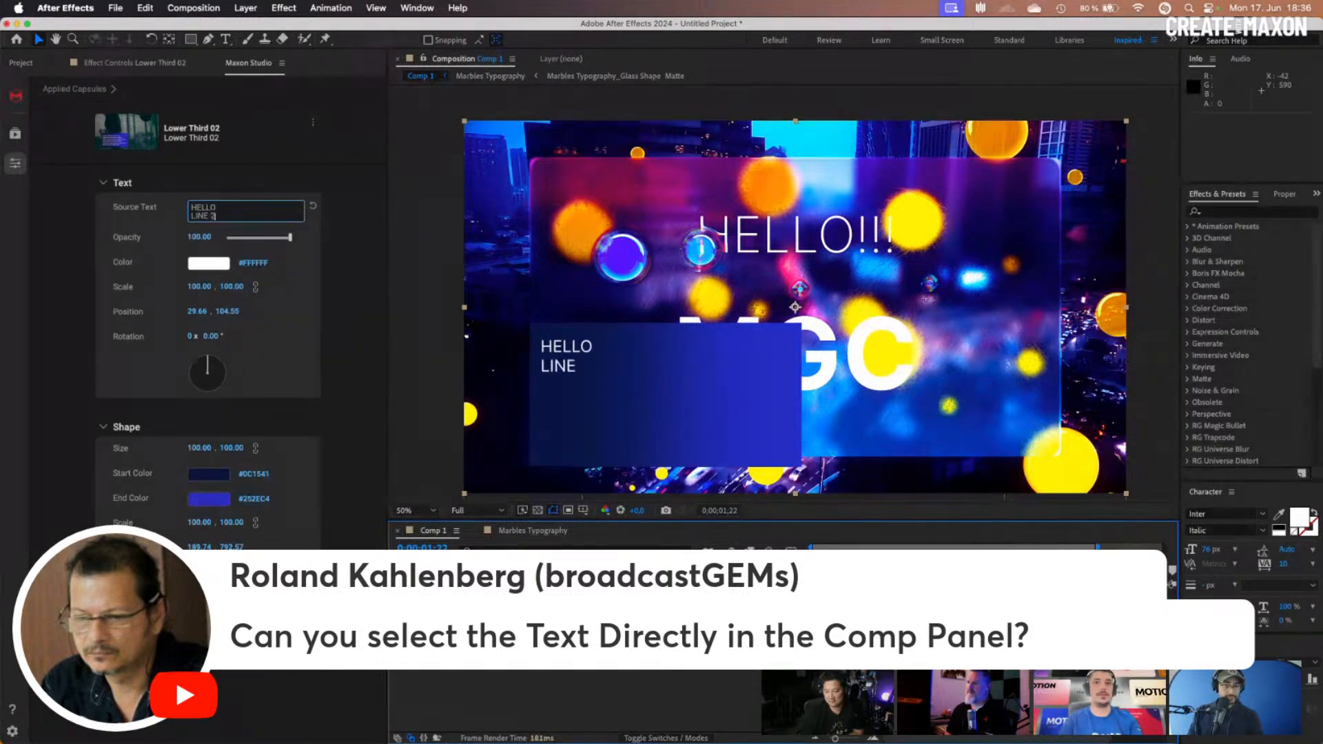
{"action": "key", "text": "Return"}
{"action": "type", "text": "LINE 3"}
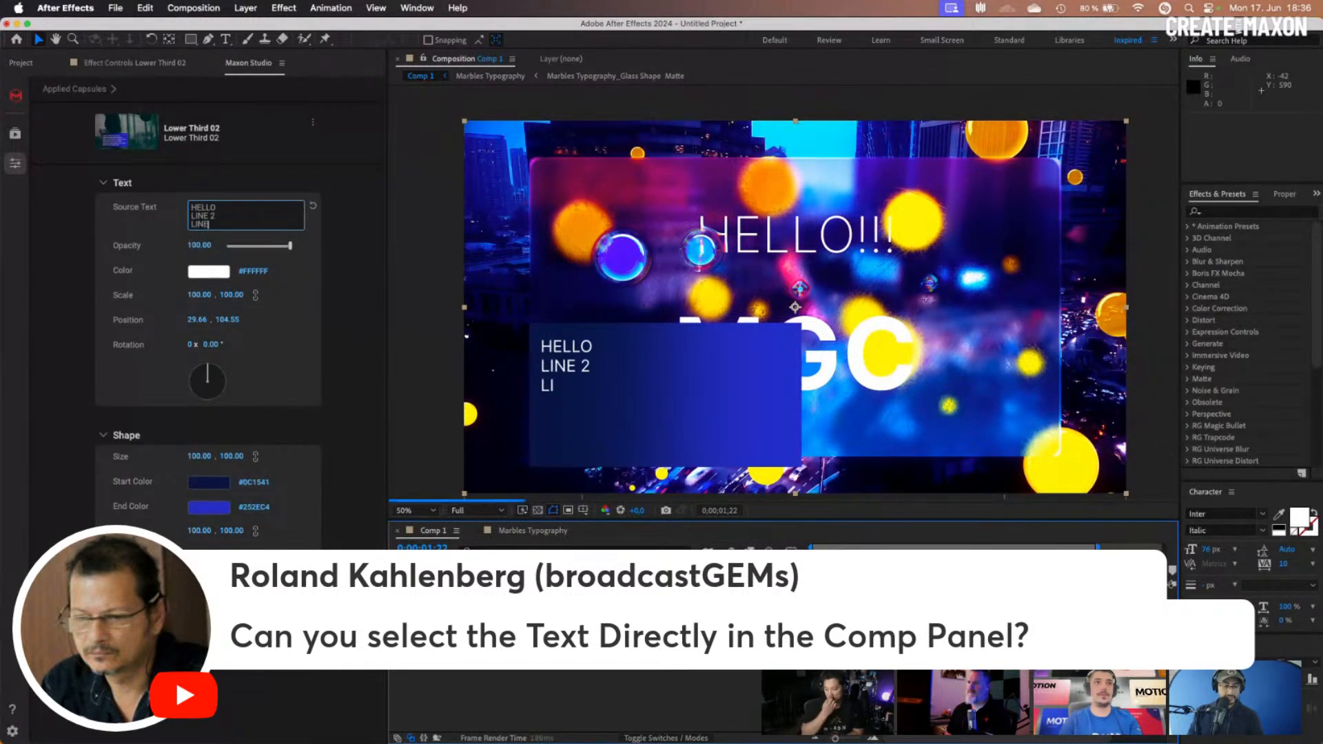
{"action": "key", "text": "Return"}
{"action": "type", "text": "LINE 4"}
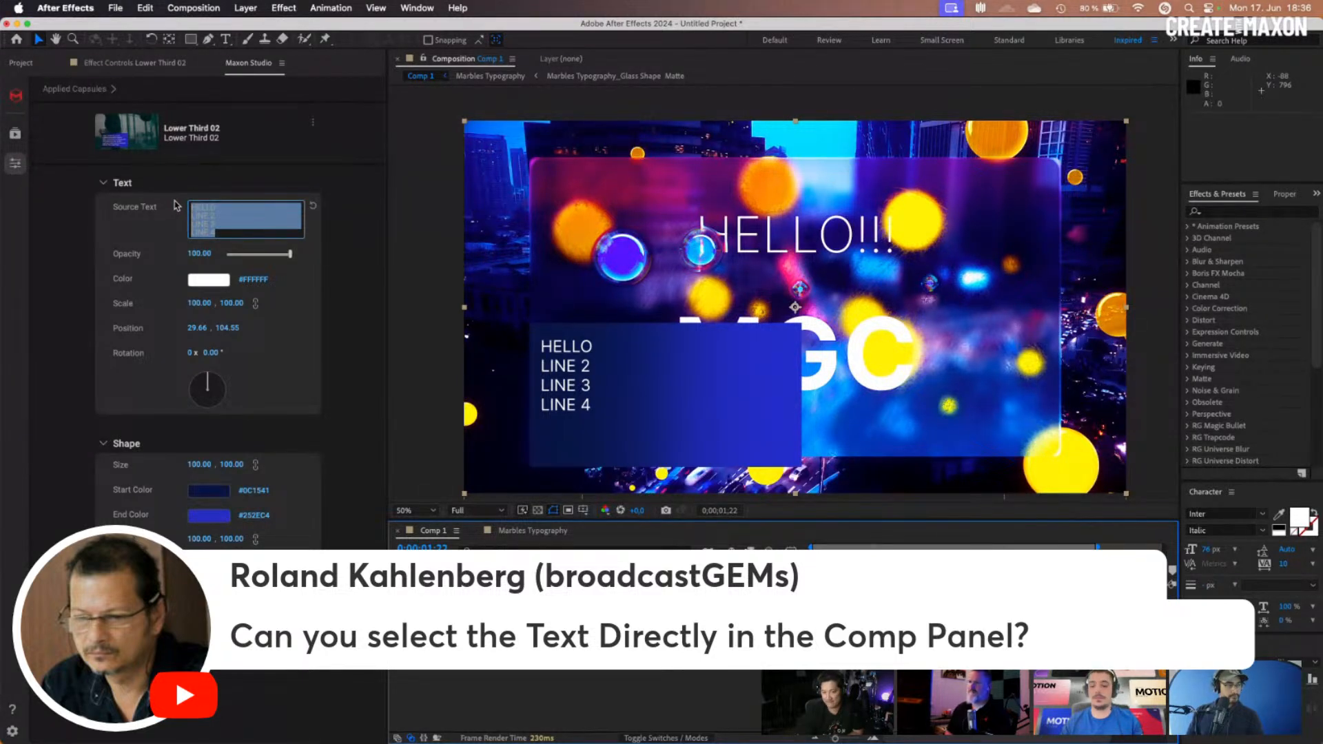
{"action": "left_click", "coordinate": [237, 231]}
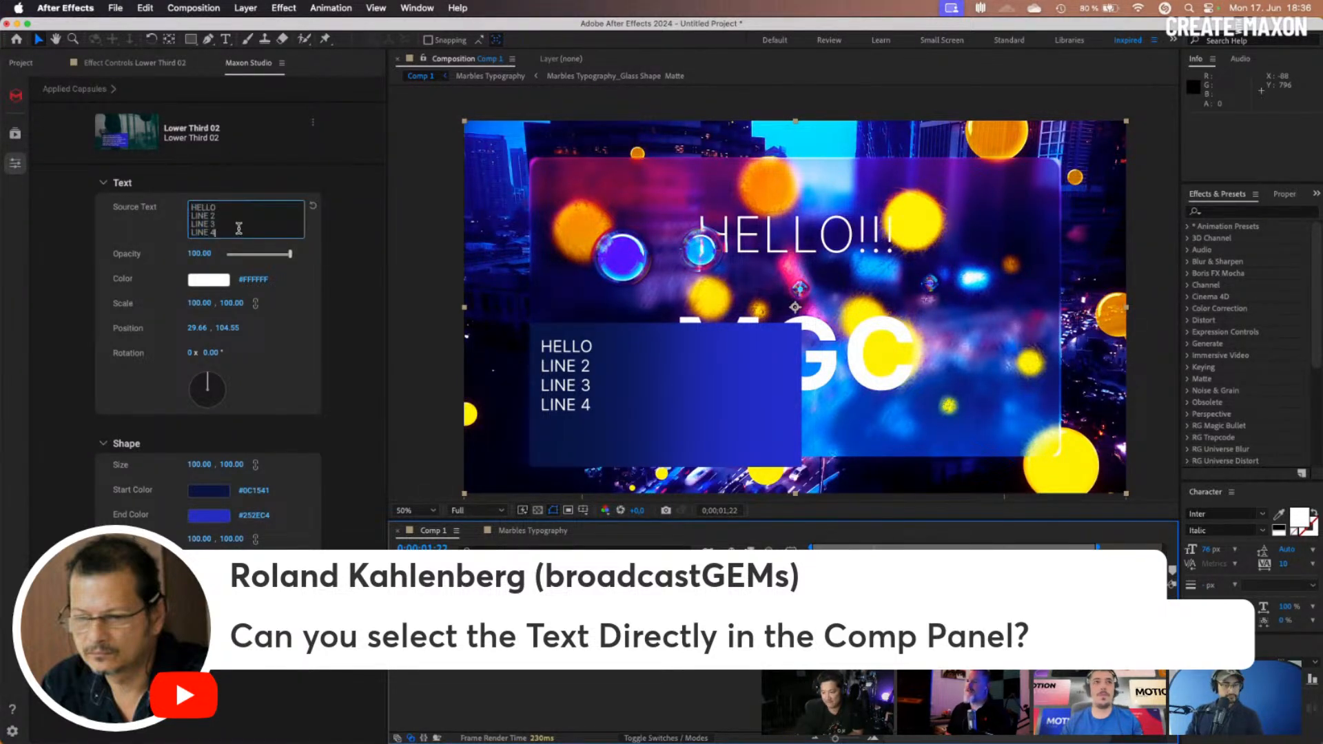
{"action": "left_click_drag", "start_coordinate": [240, 227], "coordinate": [168, 199]}
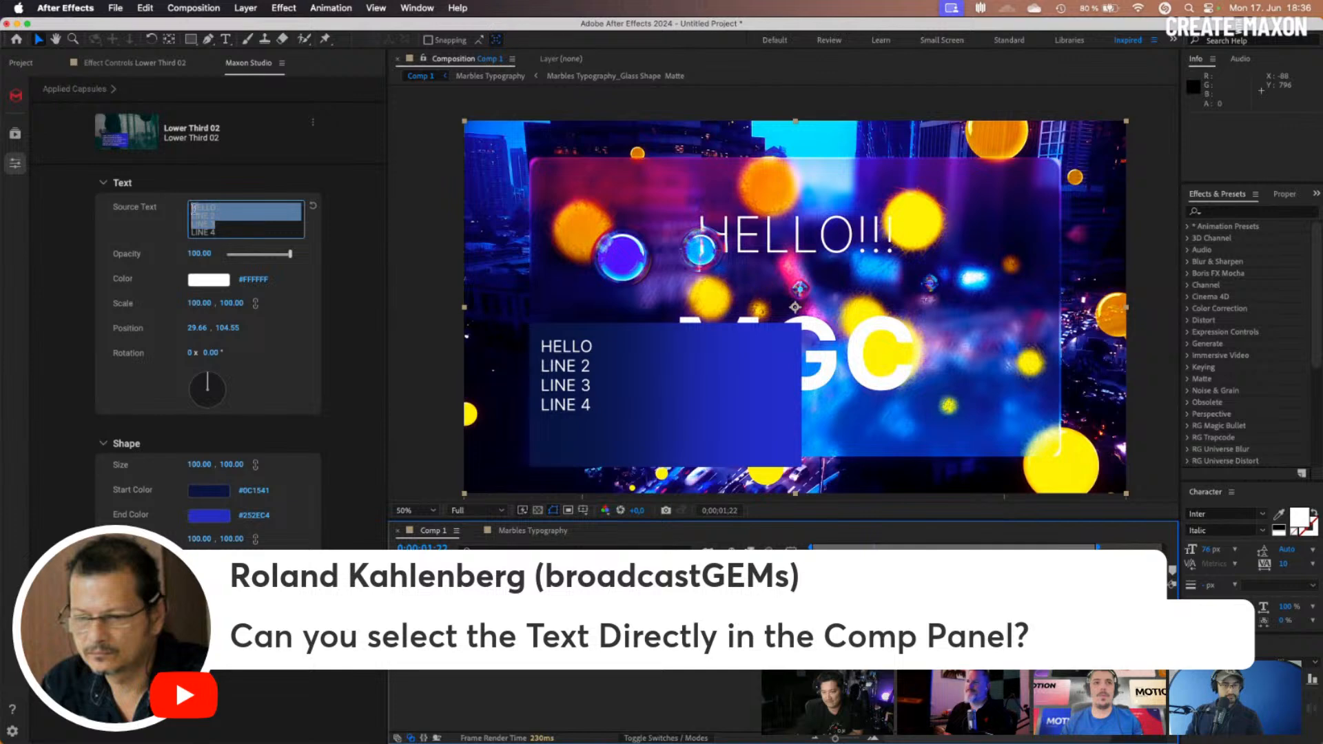
{"action": "left_click", "coordinate": [239, 234]}
{"action": "left_click_drag", "start_coordinate": [240, 234], "coordinate": [157, 204]}
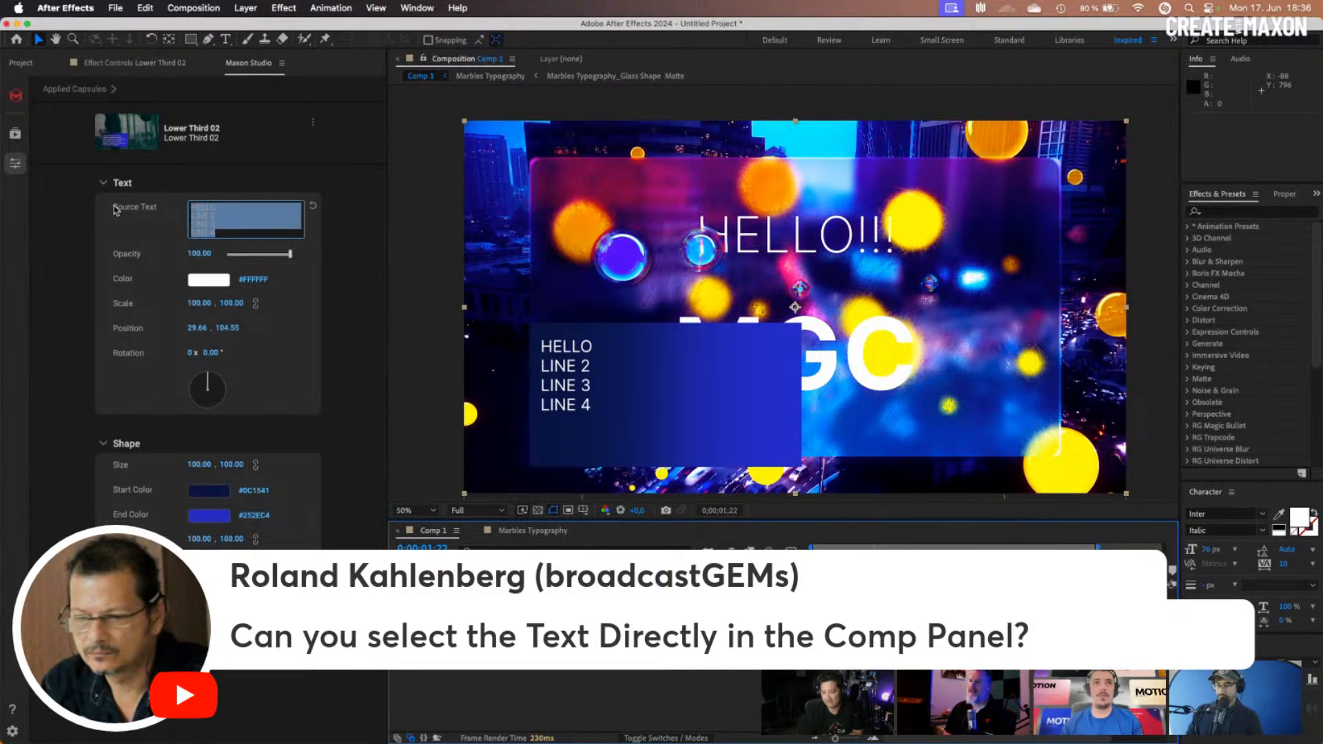
{"action": "left_click", "coordinate": [555, 394]}
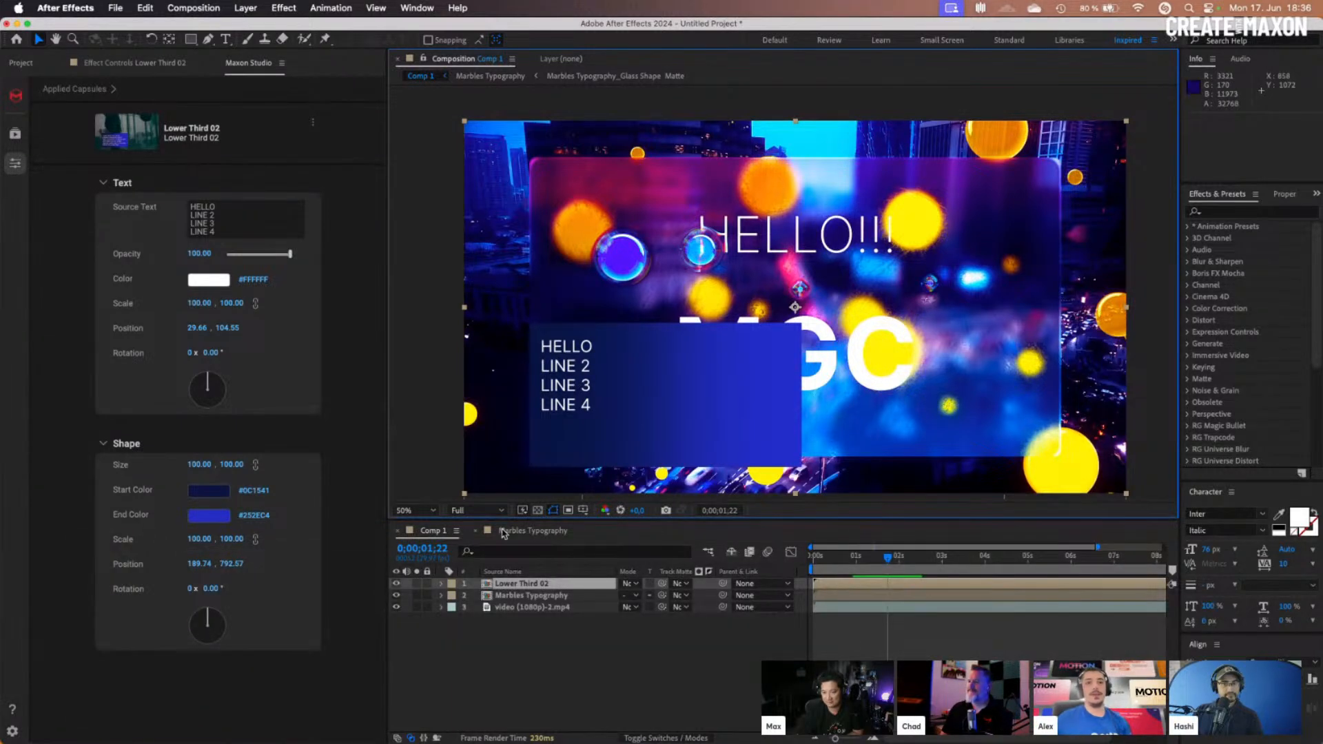
{"action": "left_click", "coordinate": [241, 228]}
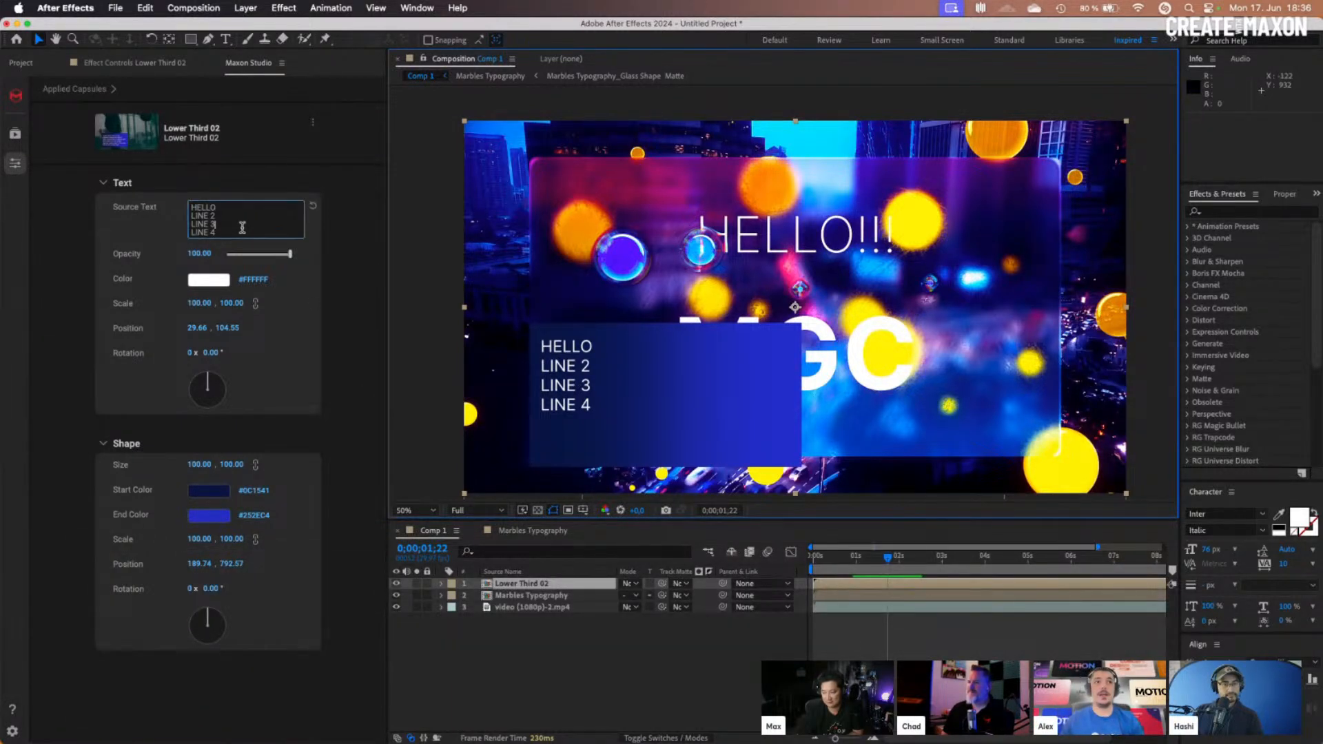
{"action": "left_click", "coordinate": [243, 232]}
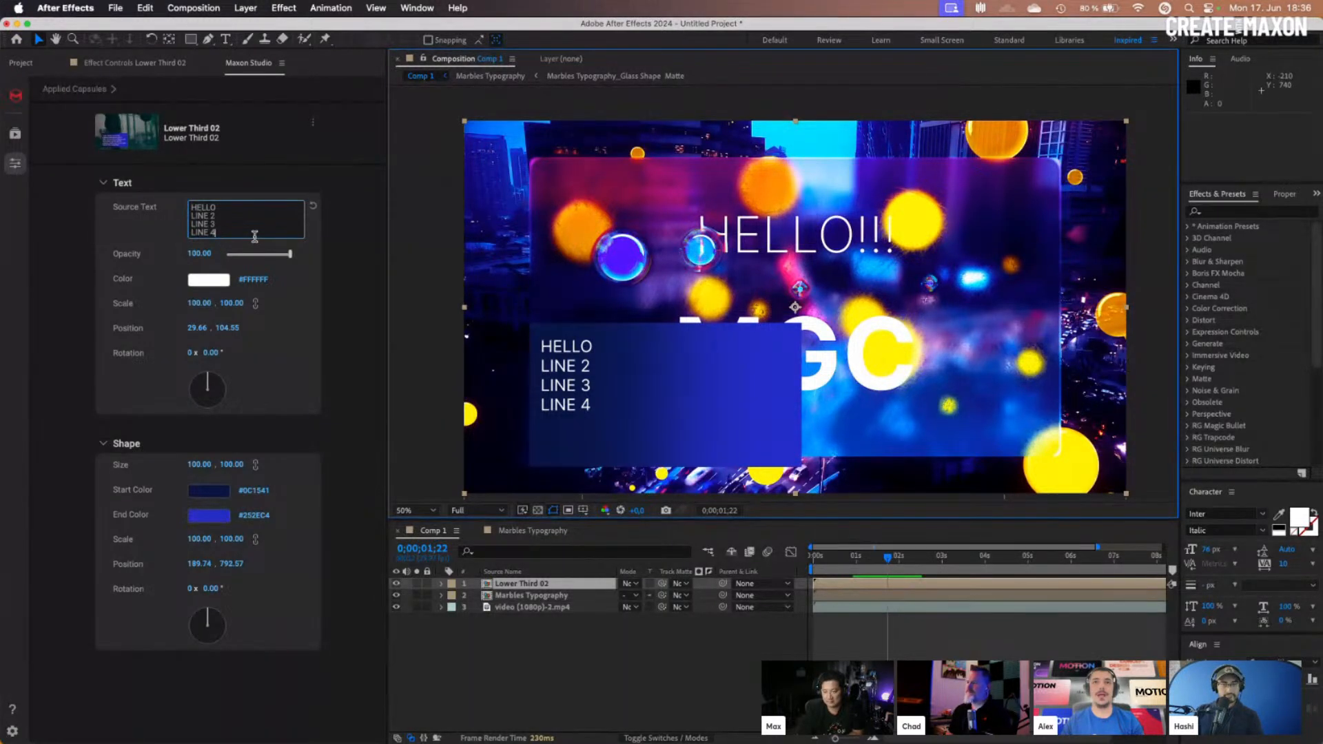
Open the Lower Third 02 precomposition to view its text layer, and return to Comp 1
{"action": "double_click", "coordinate": [537, 580]}
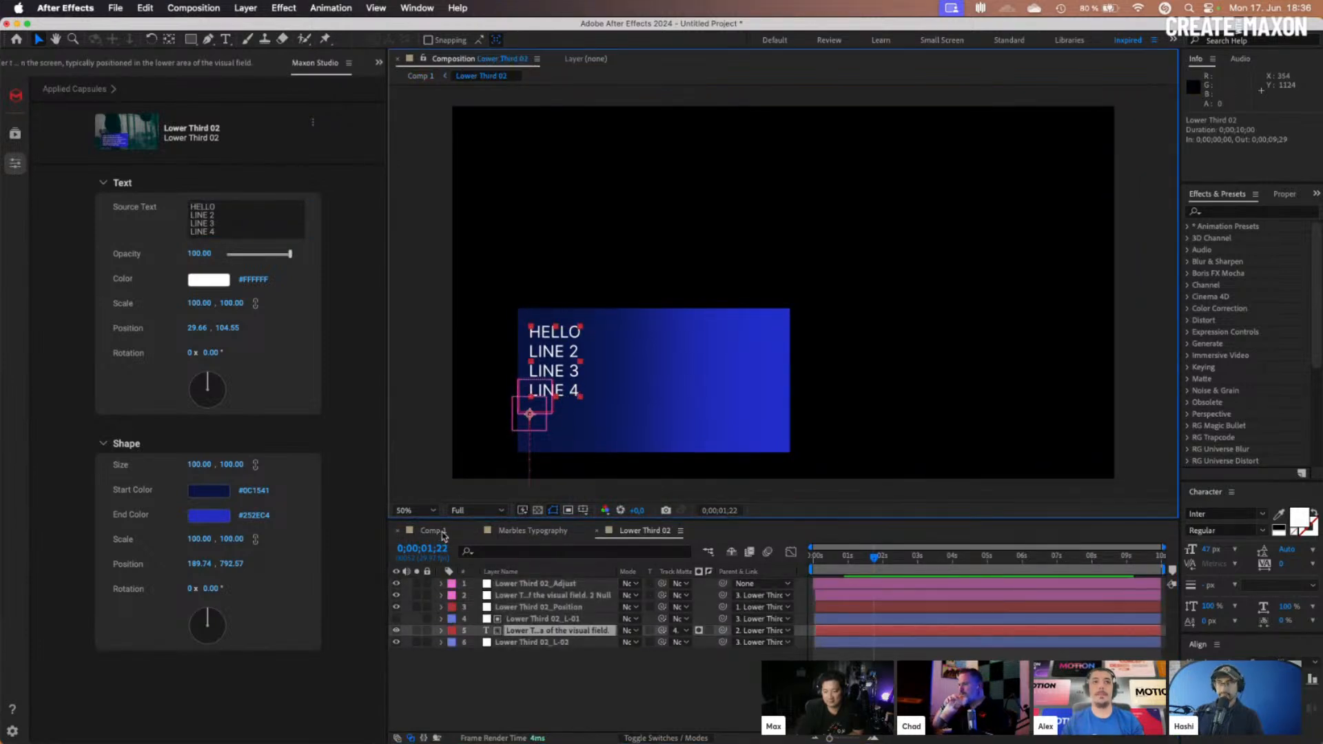
{"action": "left_click", "coordinate": [542, 537]}
{"action": "left_click", "coordinate": [436, 530]}
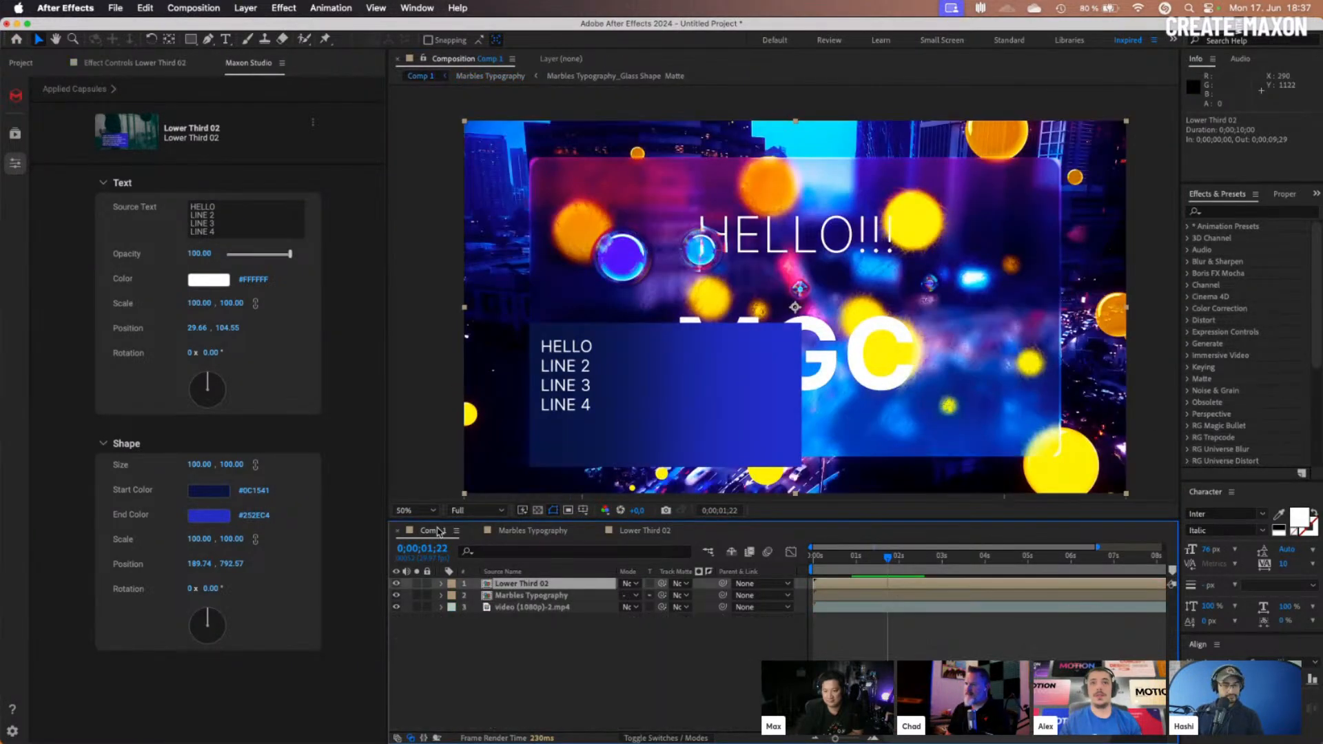
Trim the Lower Third 02 source text to HELLO, widen the Maxon Studio panel, and reopen the capsule library
{"action": "left_click_drag", "start_coordinate": [252, 230], "coordinate": [153, 230]}
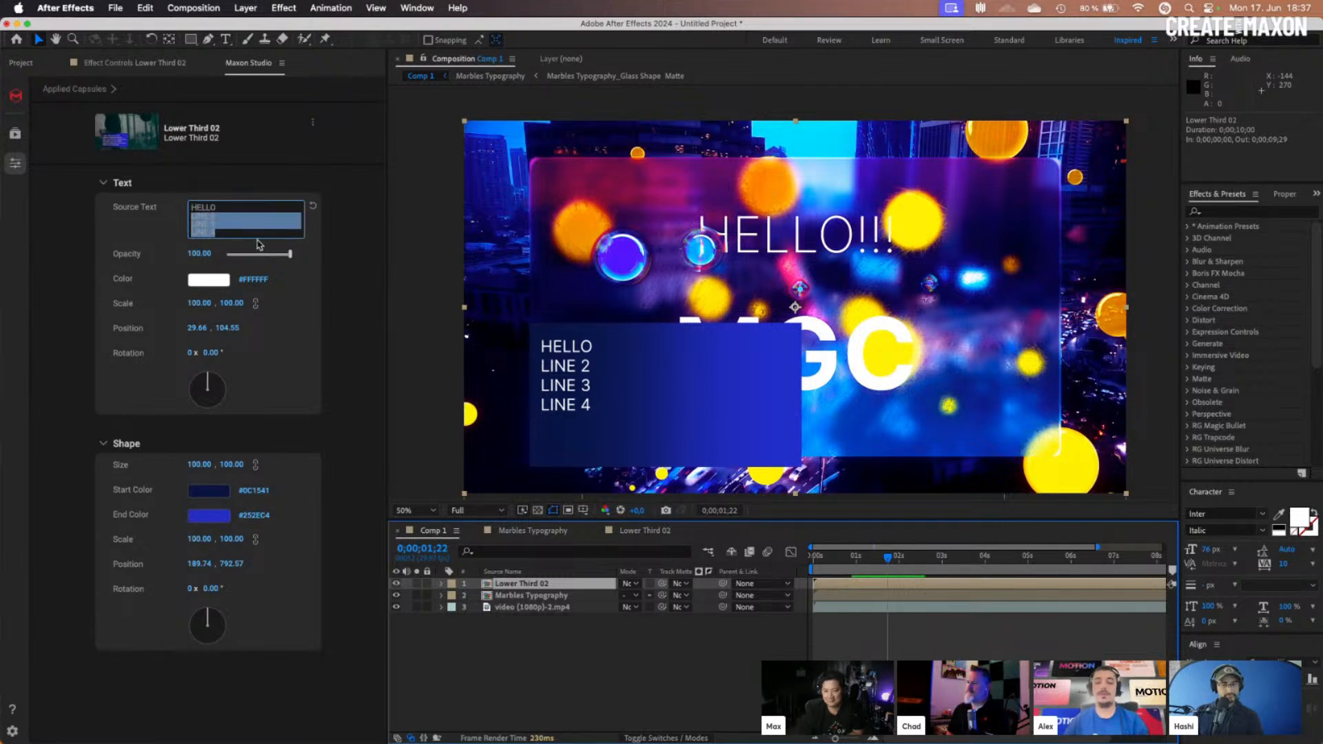
{"action": "key", "text": "BackSpace"}
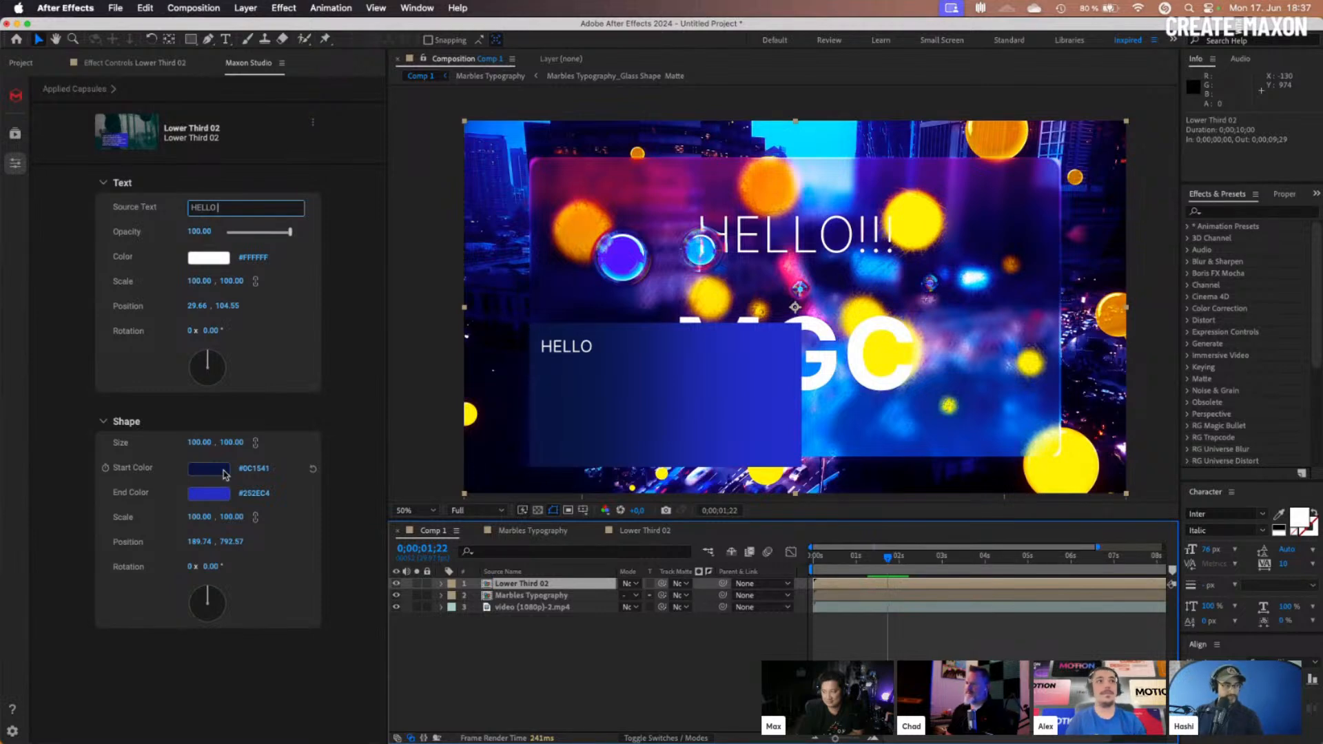
{"action": "left_click_drag", "start_coordinate": [388, 412], "coordinate": [472, 413]}
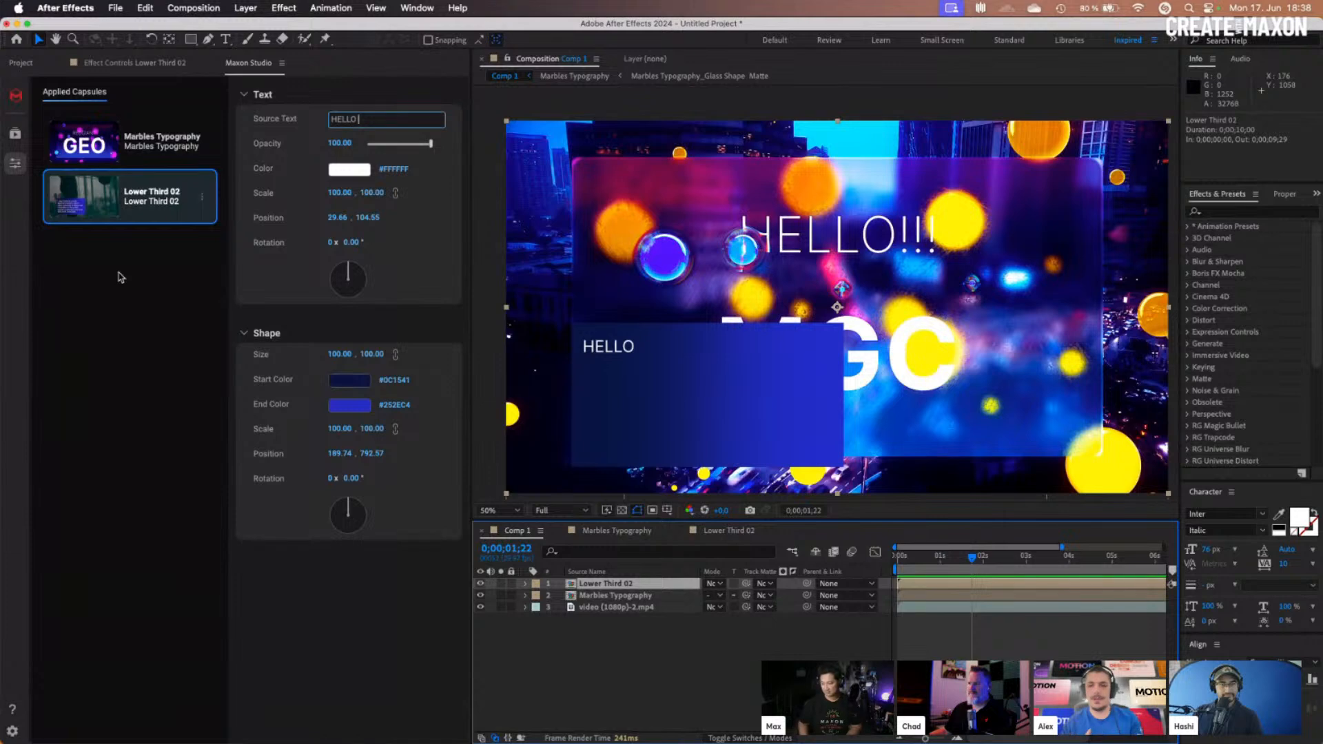
{"action": "left_click", "coordinate": [15, 133]}
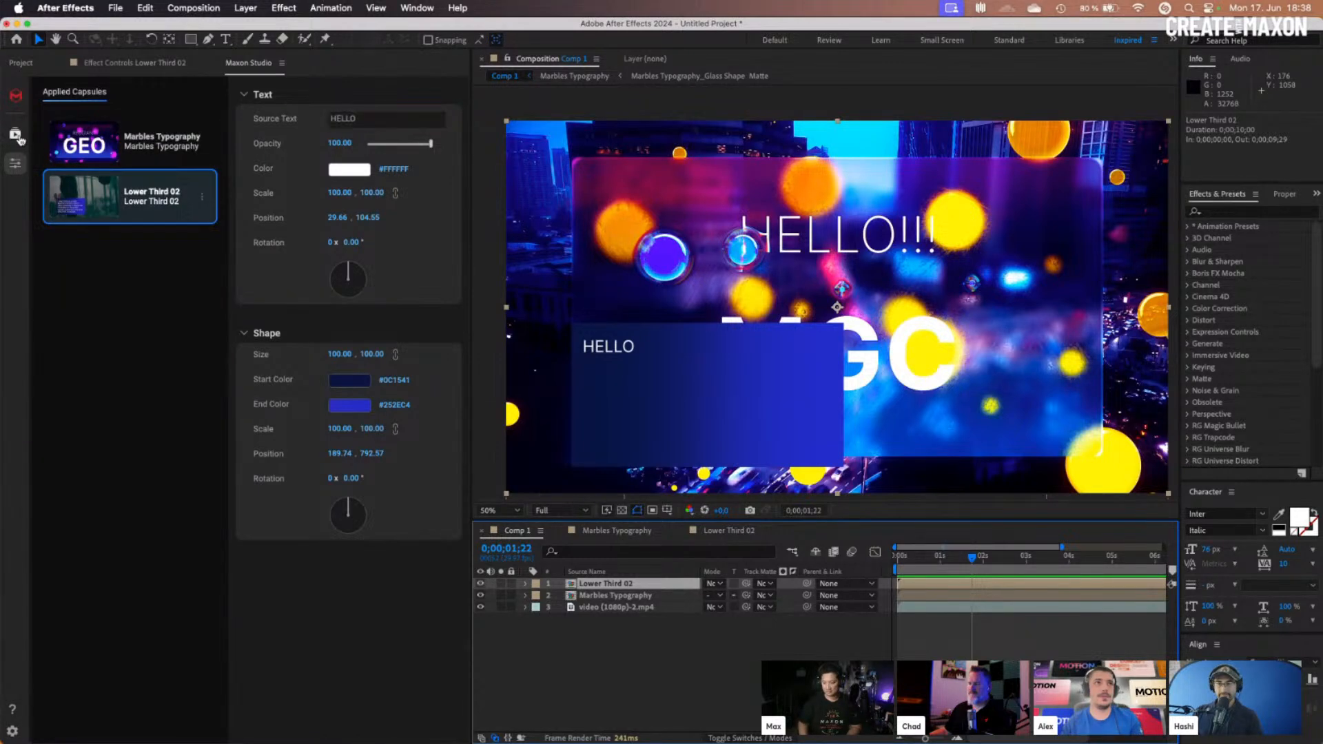
{"action": "left_click", "coordinate": [16, 163]}
{"action": "left_click", "coordinate": [15, 133]}
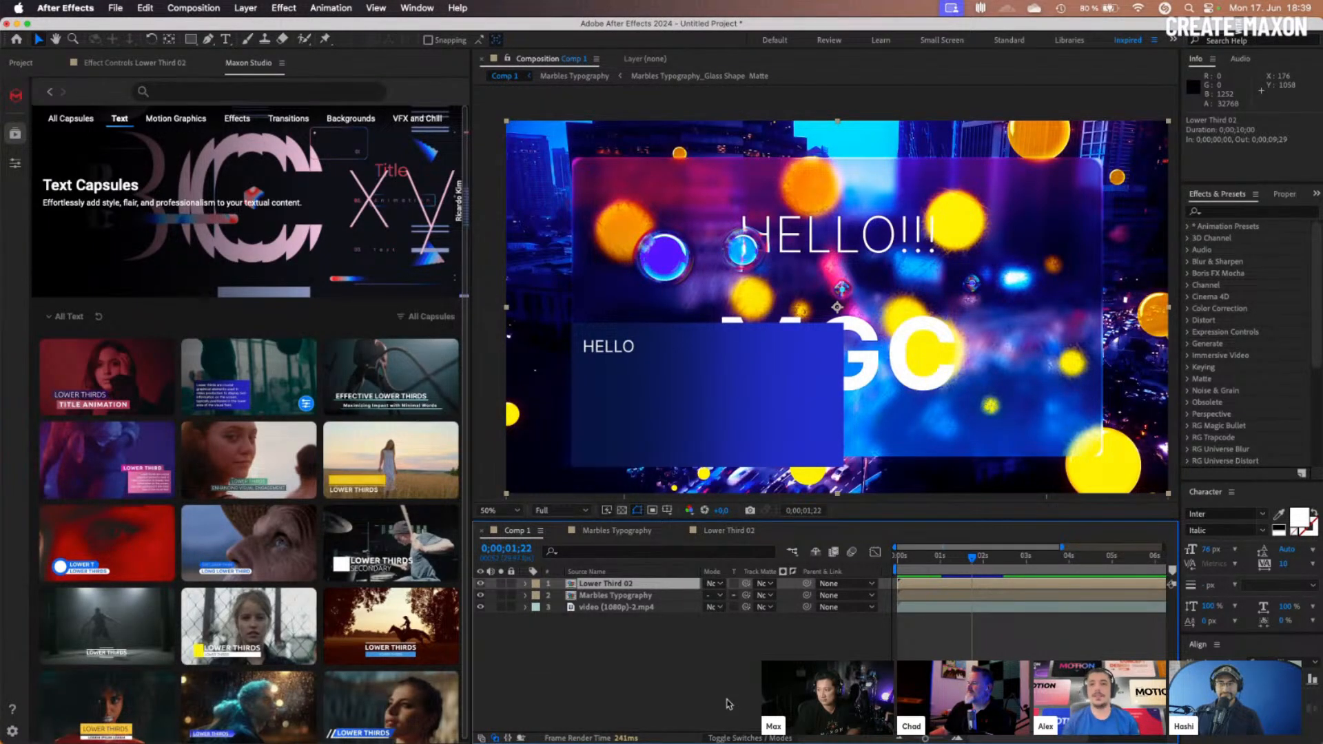
Create a new composition, Comp 2, with the UHD (4K) 3840x2160 23,976 fps preset
{"action": "left_click", "coordinate": [197, 9]}
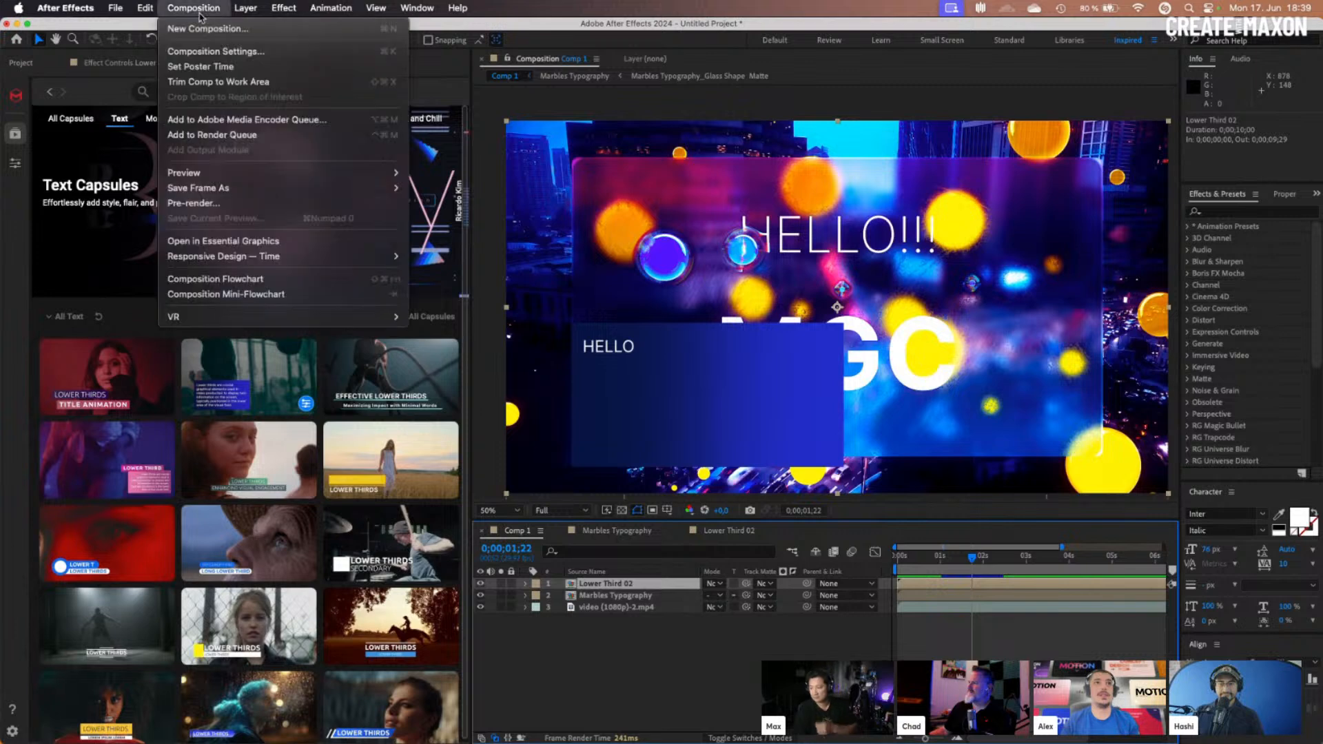
{"action": "left_click", "coordinate": [207, 29]}
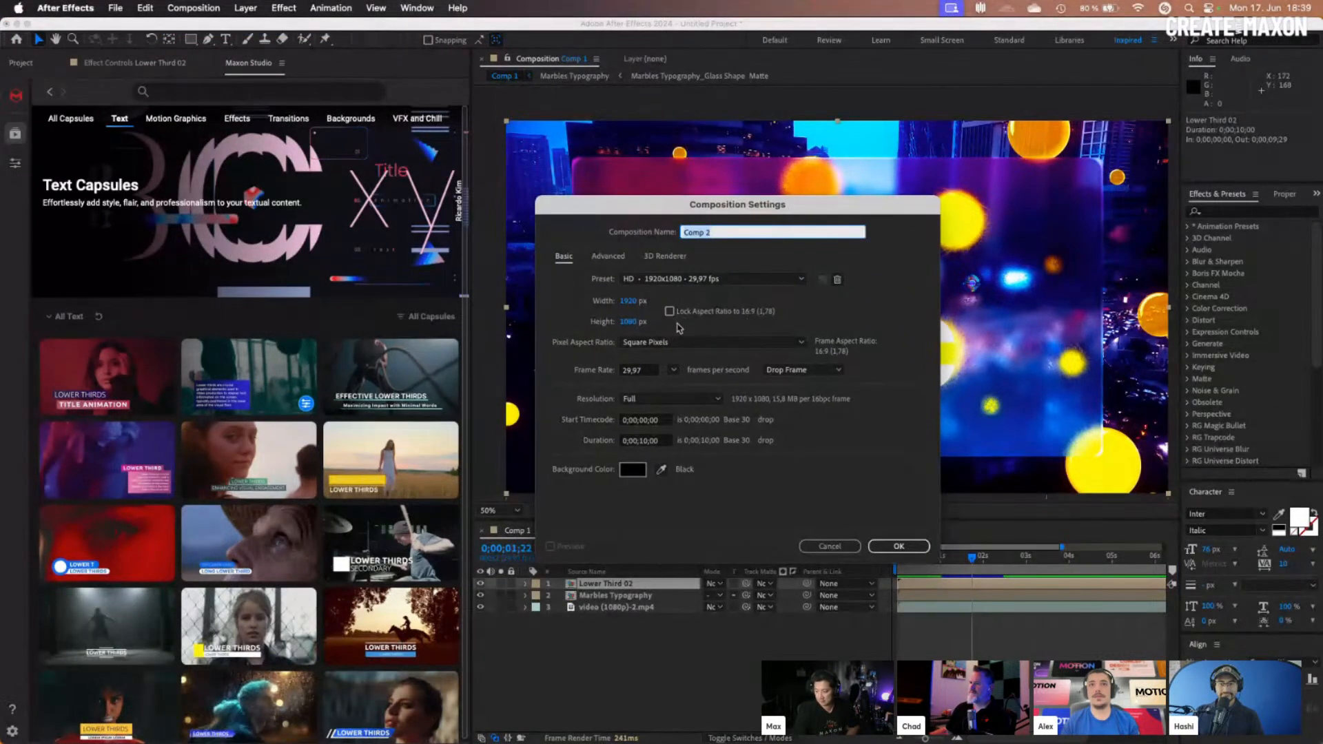
{"action": "left_click", "coordinate": [703, 281]}
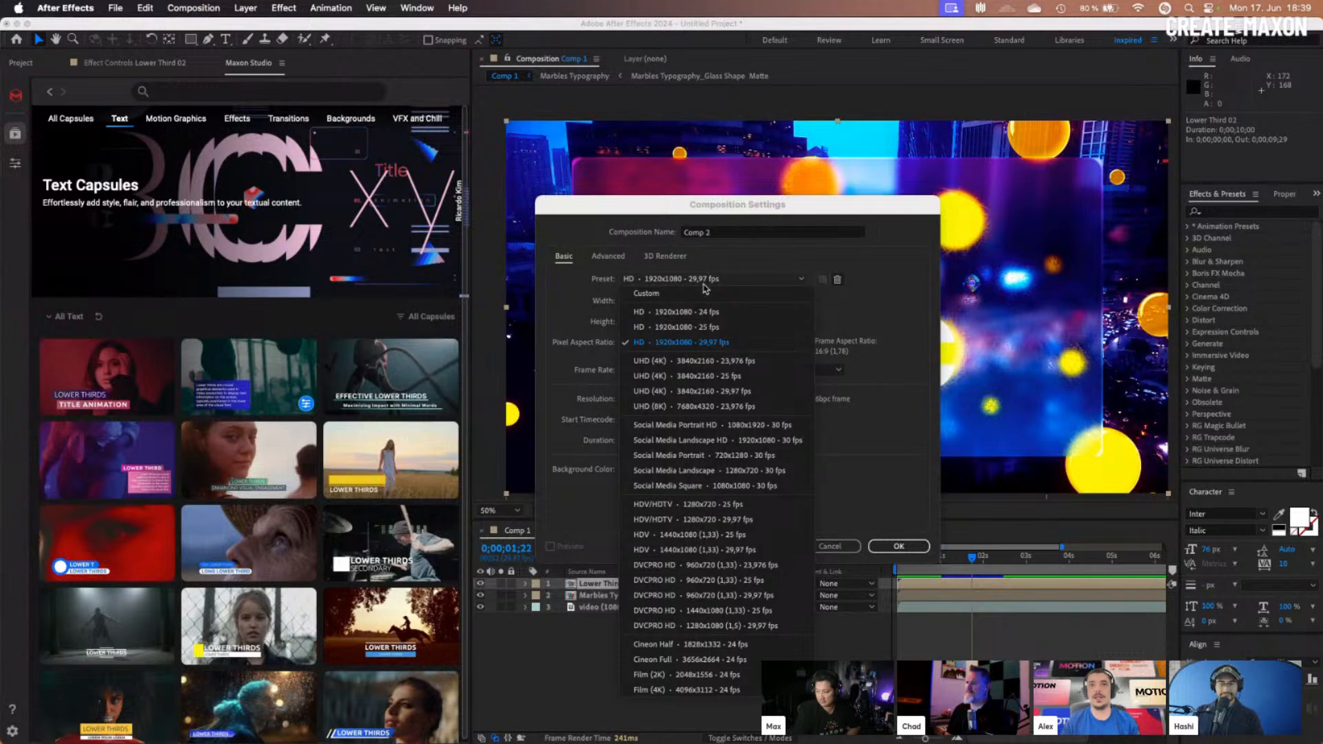
{"action": "left_click", "coordinate": [763, 365]}
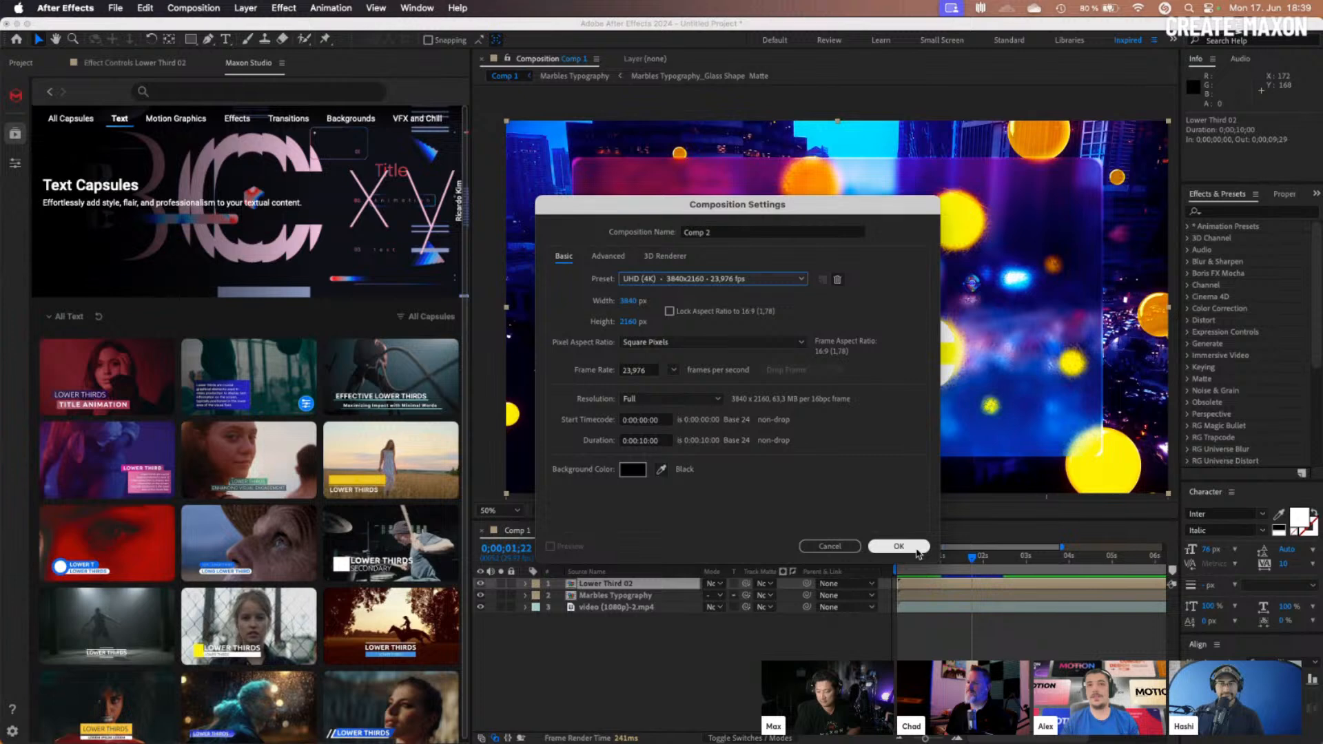
{"action": "left_click", "coordinate": [898, 546]}
Search the capsule library for "geo" and add the Marbles Typography capsule to Comp 2
{"action": "left_click", "coordinate": [262, 94]}
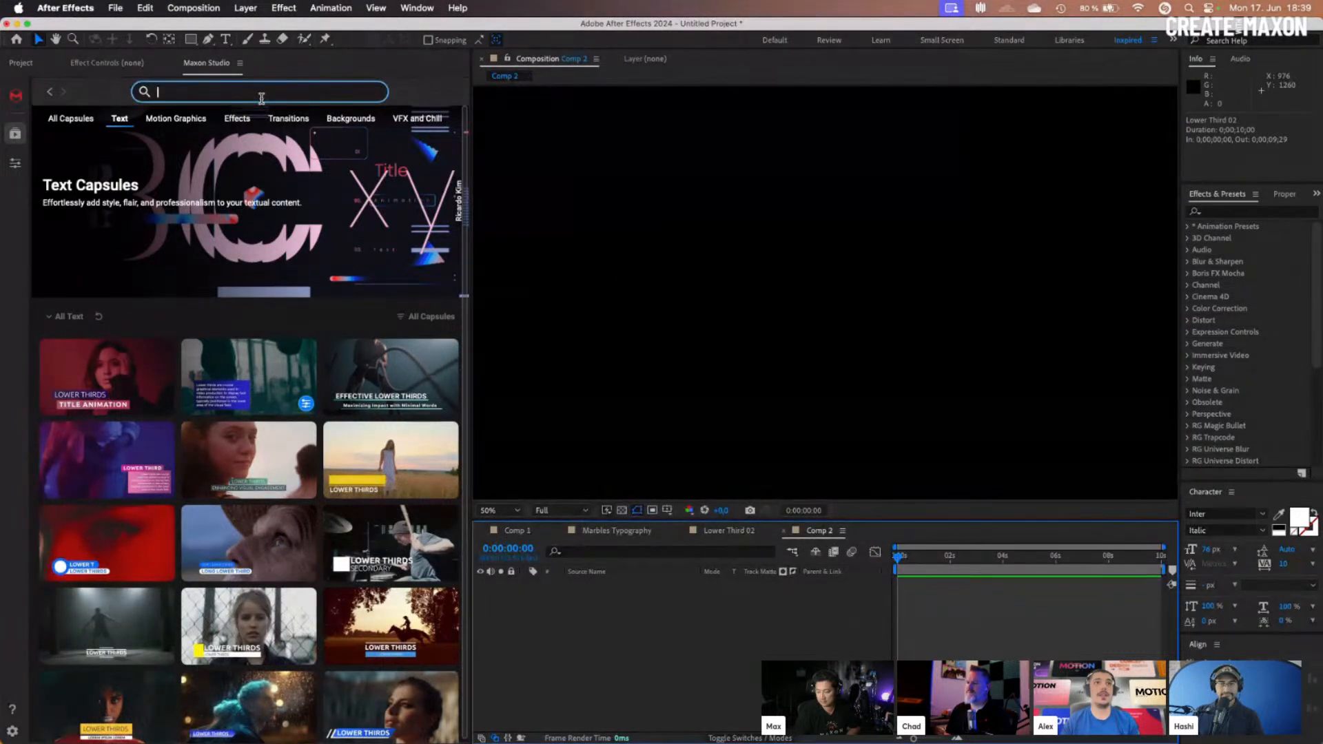
{"action": "type", "text": "geo"}
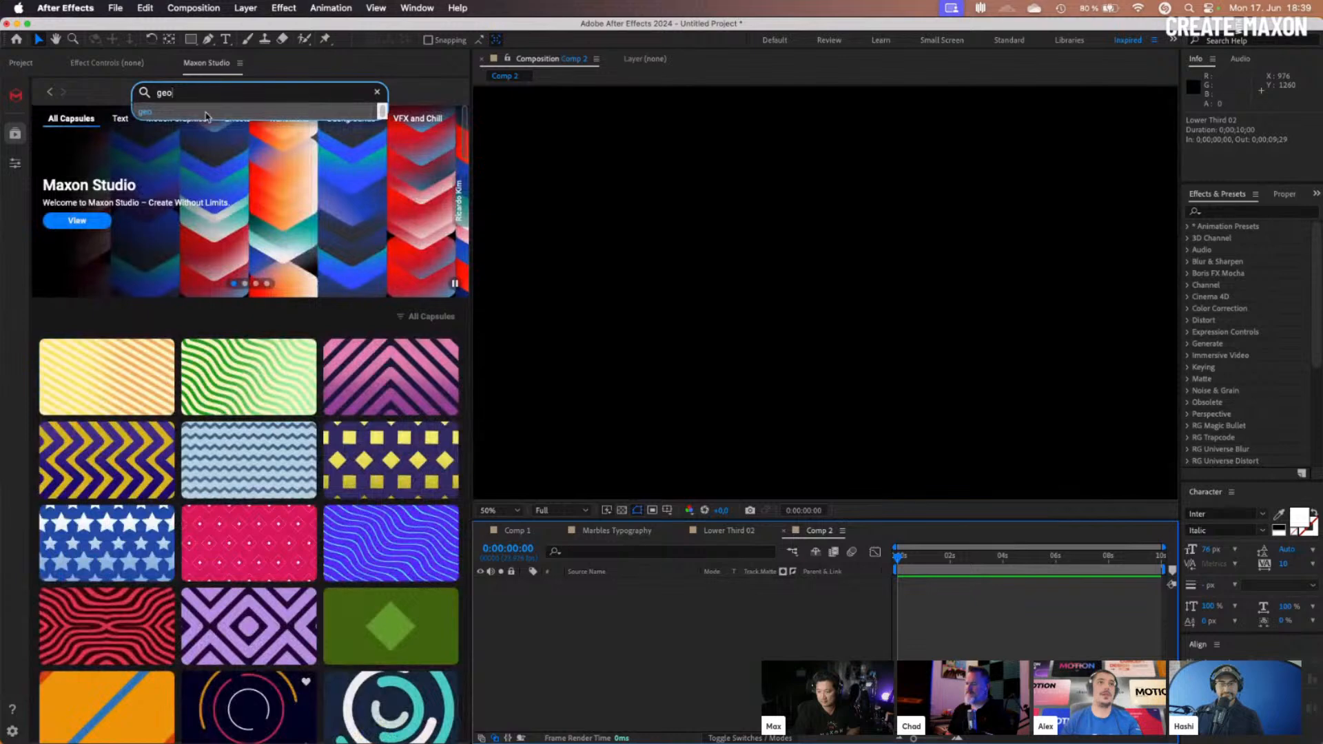
{"action": "left_click", "coordinate": [205, 113]}
{"action": "left_click", "coordinate": [166, 197]}
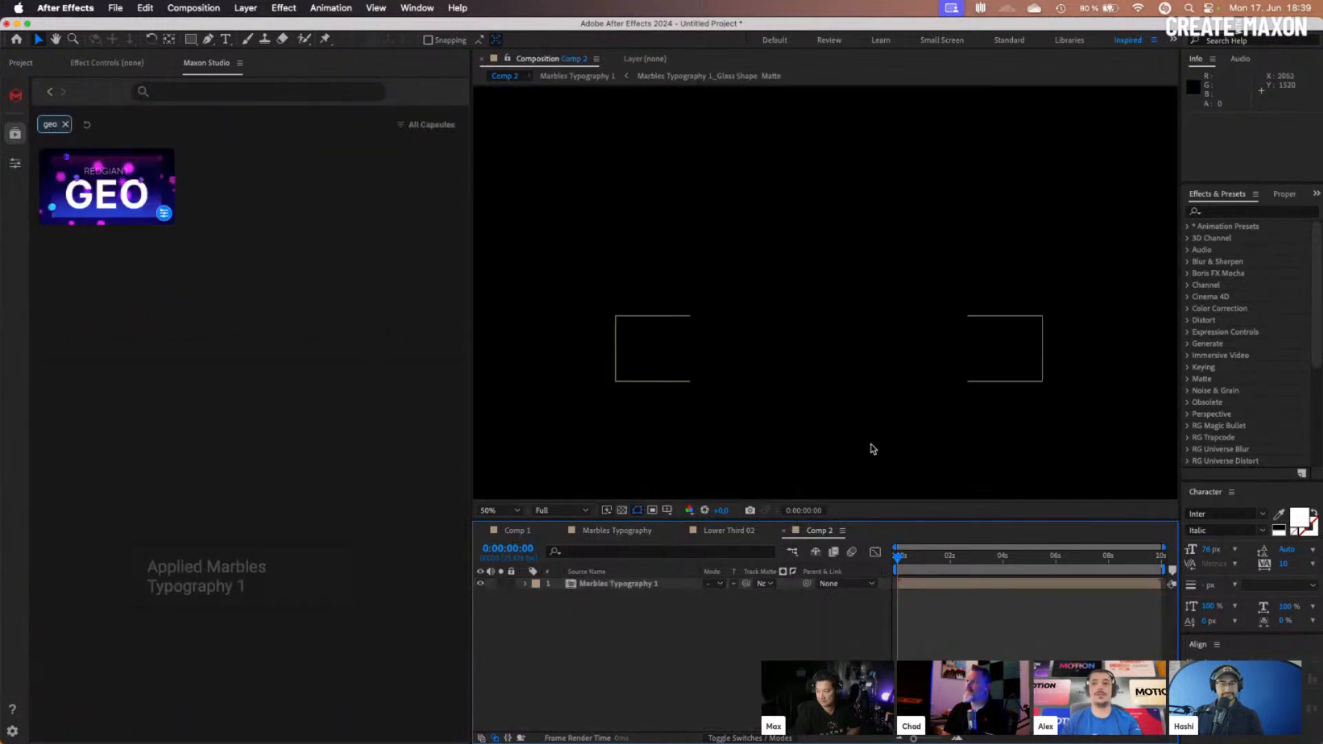
Preview the full Comp 2 frame at 0:00:02:22 and 0:00:04:23, and check the project's items
{"action": "left_click", "coordinate": [974, 565]}
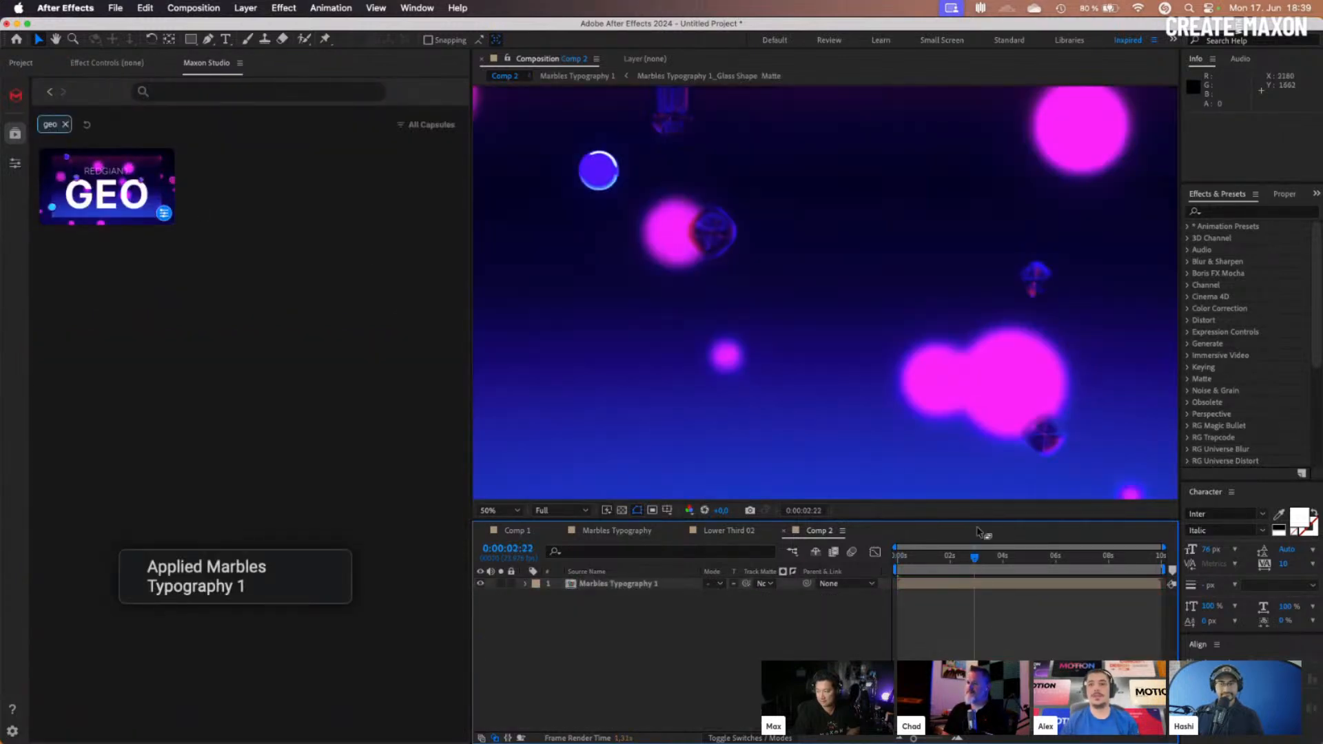
{"action": "scroll", "coordinate": [842, 304], "scroll_direction": "down", "scroll_amount": 1}
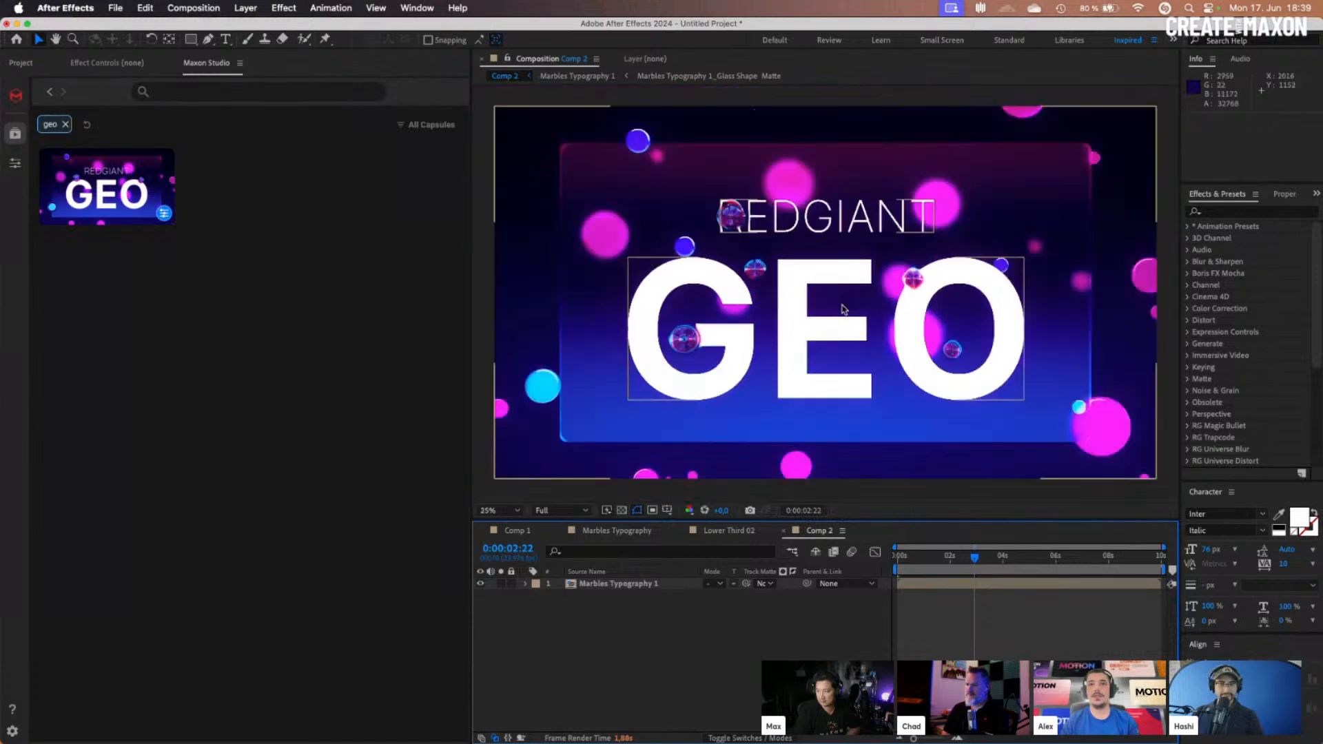
{"action": "left_click", "coordinate": [1028, 563]}
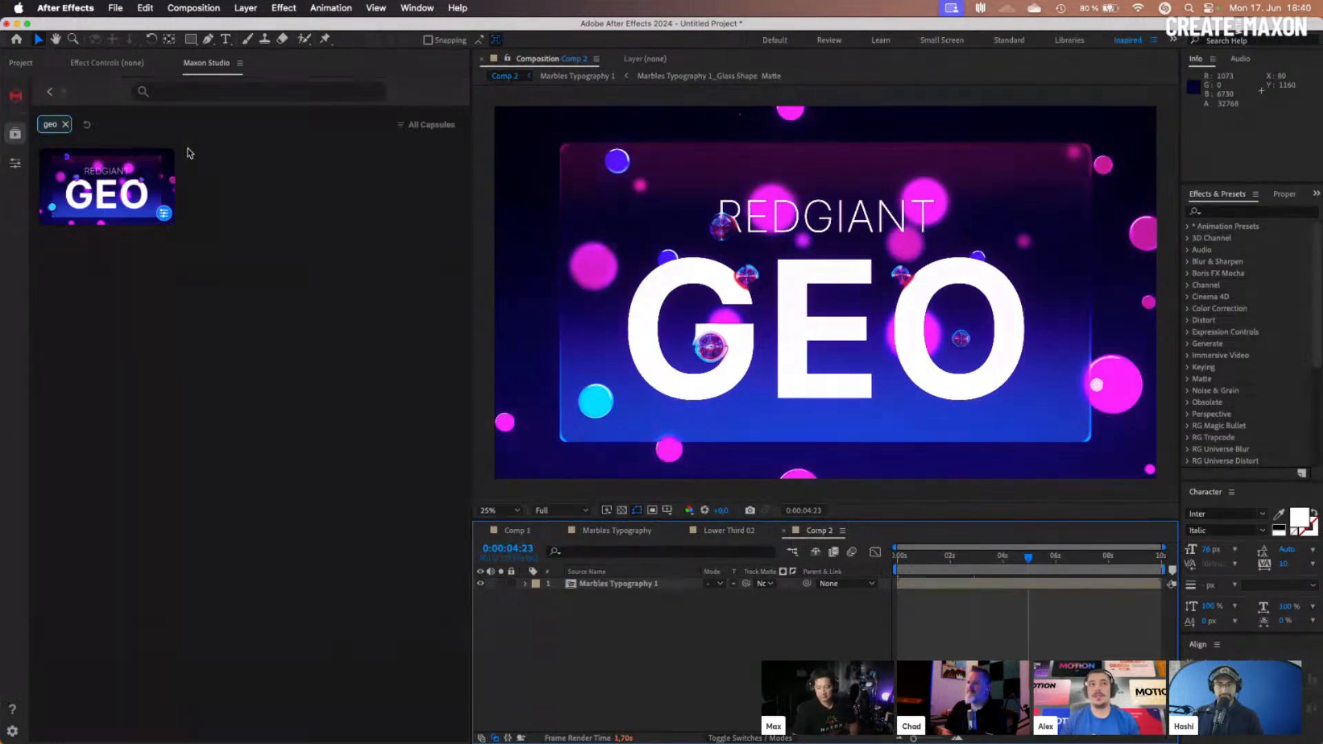
{"action": "left_click", "coordinate": [25, 69]}
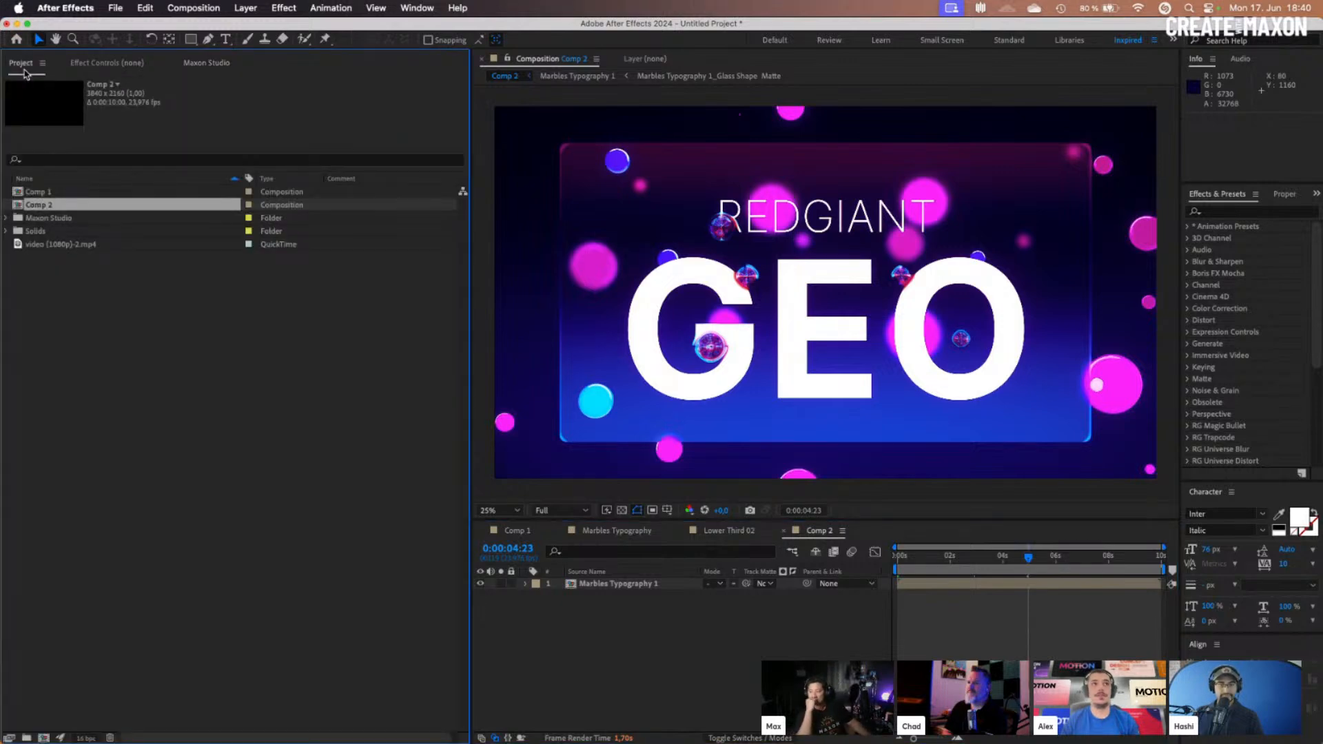
{"action": "left_click", "coordinate": [200, 65]}
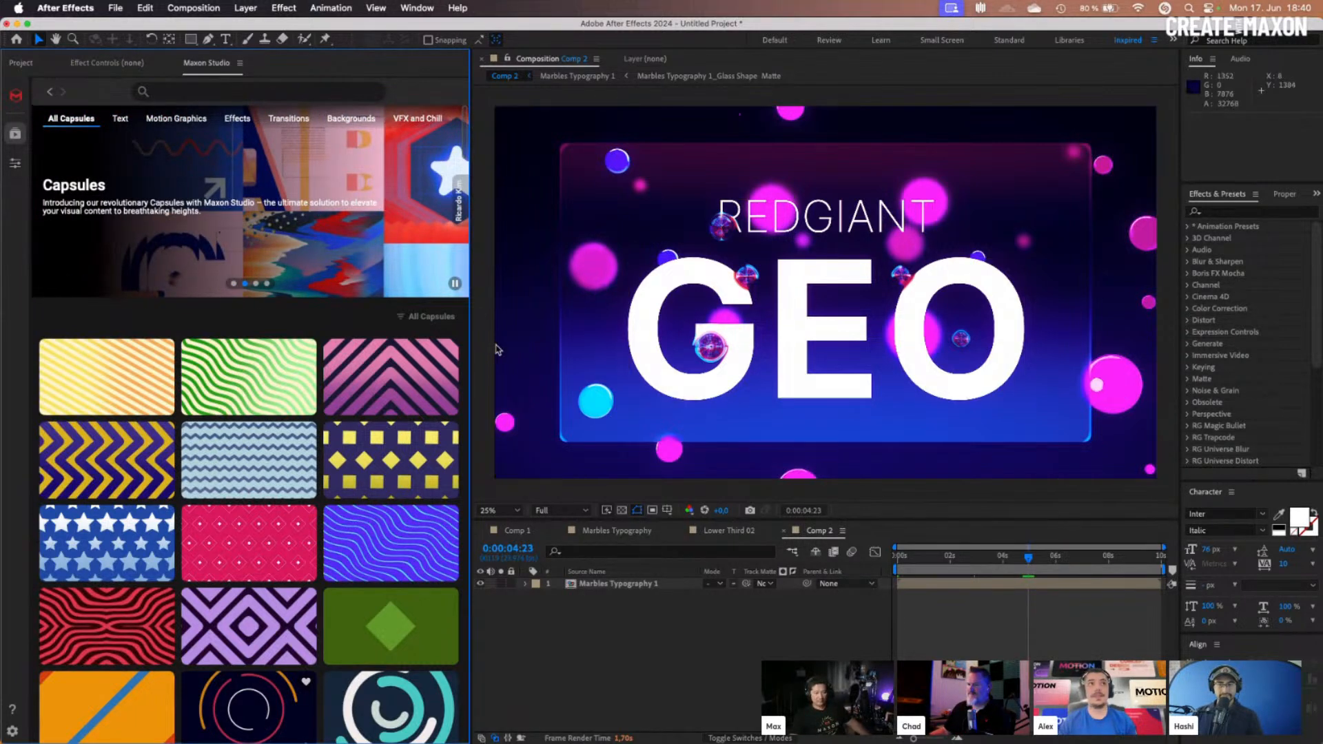
Narrow the Maxon Studio panel and view the VFX and Chill capsules before returning to All Capsules
{"action": "left_click_drag", "start_coordinate": [472, 351], "coordinate": [370, 363]}
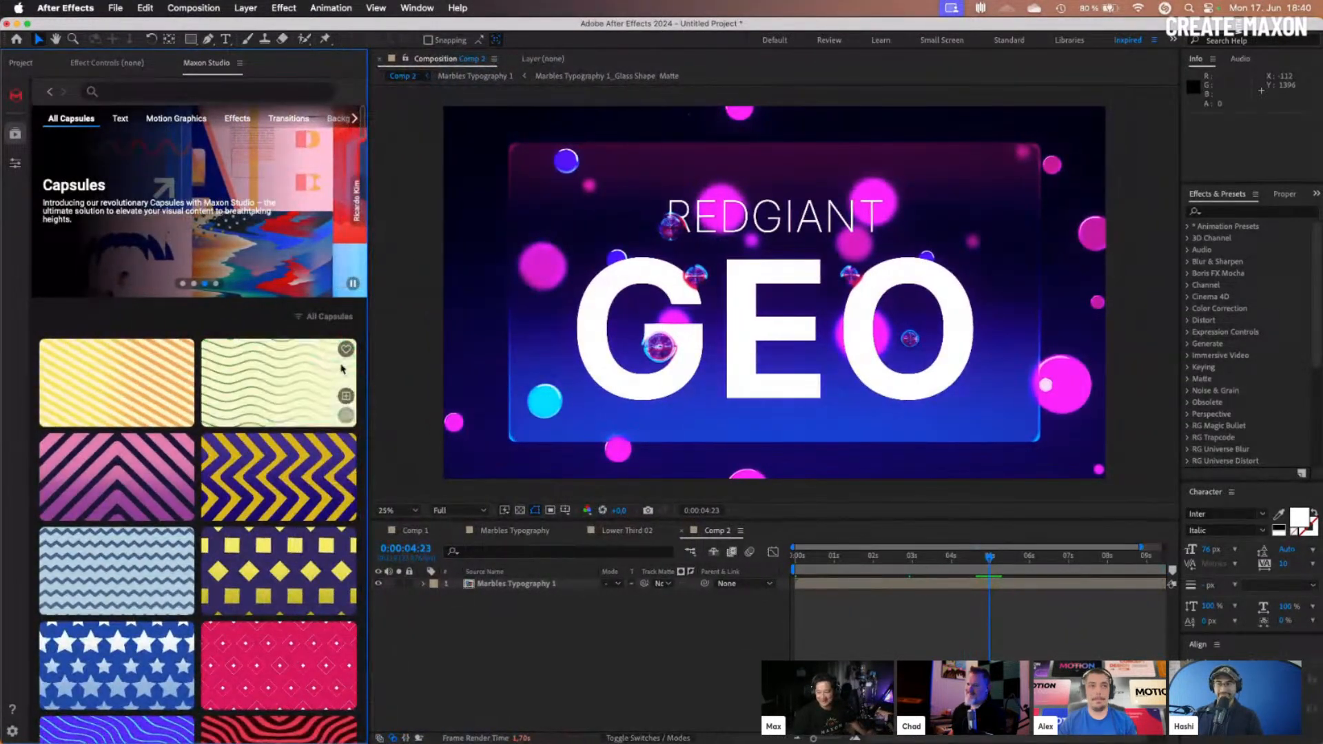
{"action": "left_click", "coordinate": [353, 122]}
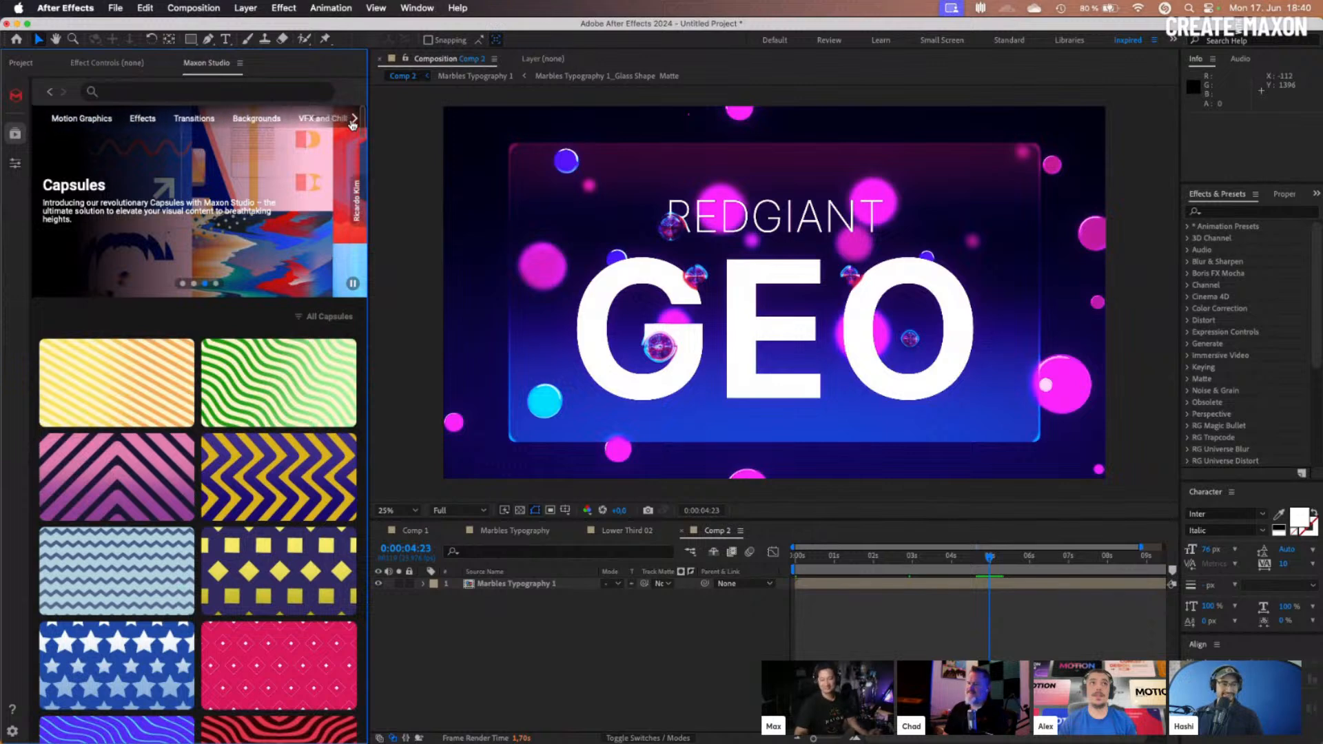
{"action": "left_click", "coordinate": [321, 120]}
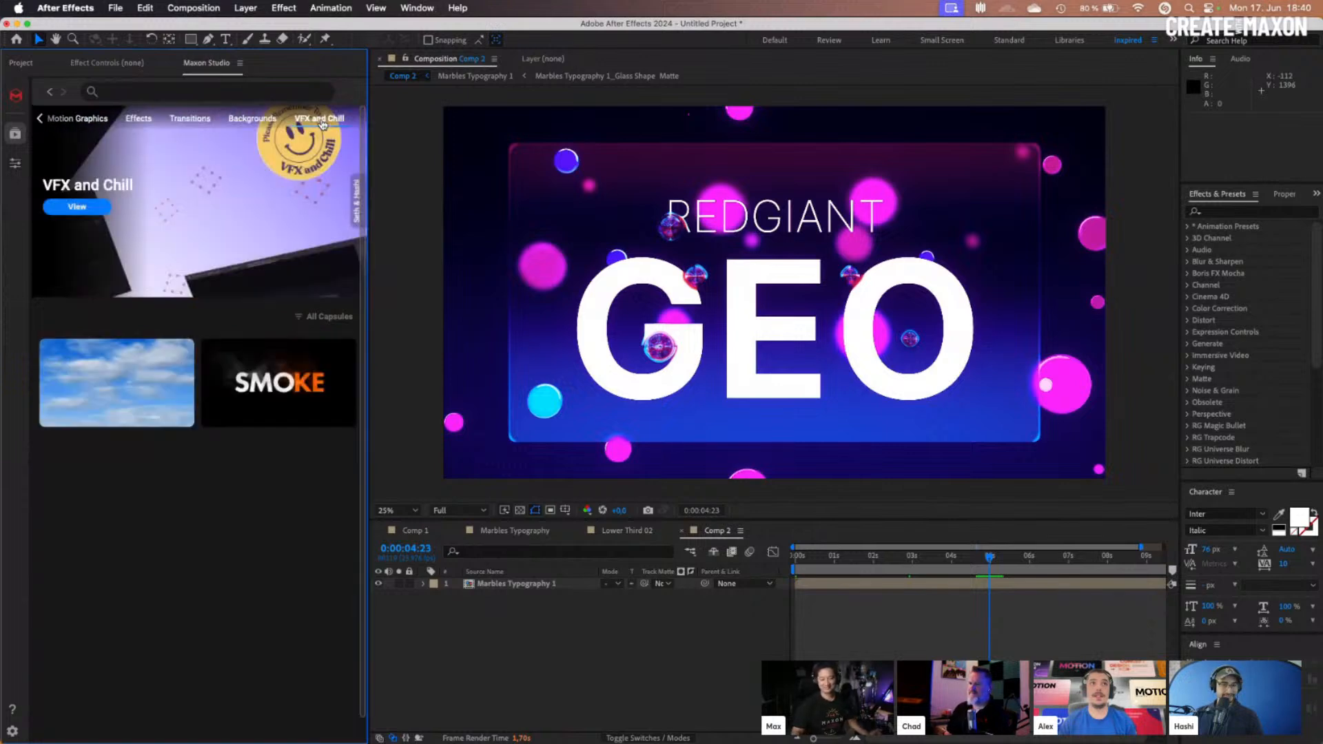
{"action": "left_click", "coordinate": [39, 120]}
{"action": "left_click", "coordinate": [62, 120]}
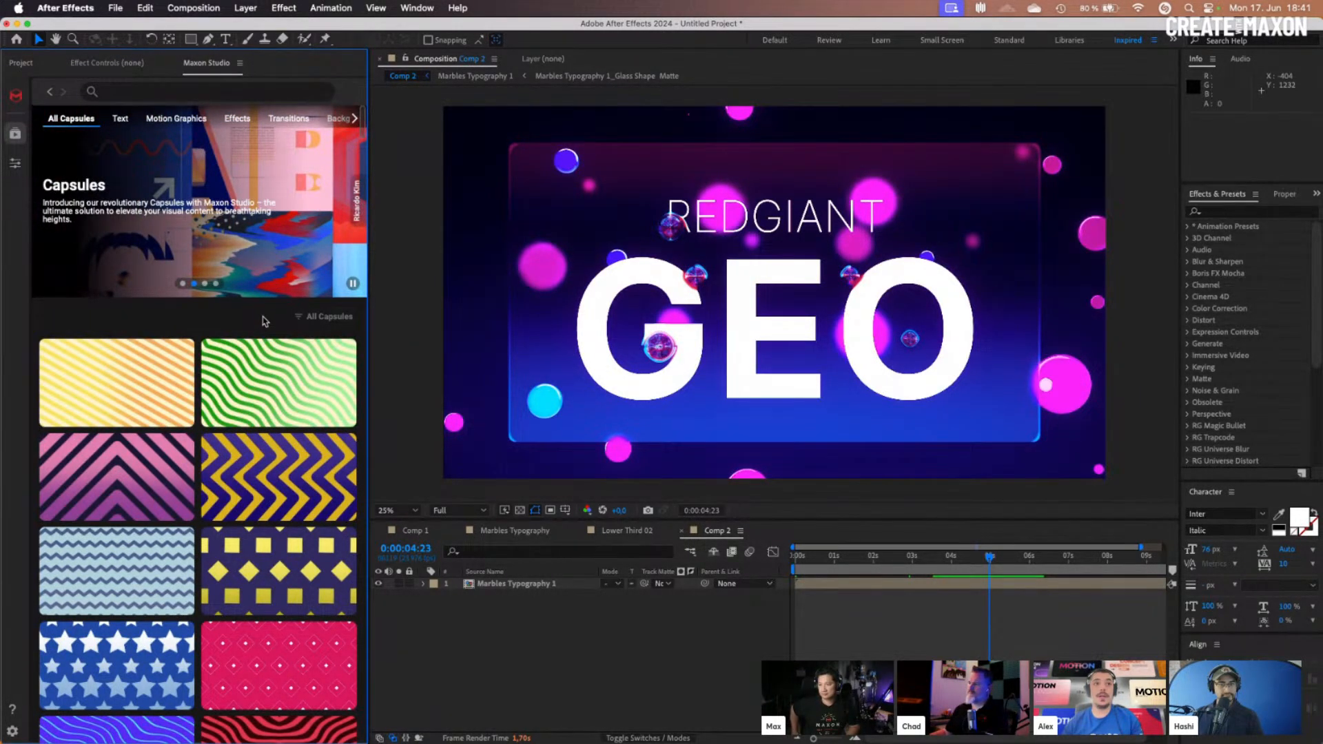
Preview the Marbles Typography animation in Comp 2 around 0:00:05:01, 0:00:04:17 and 0:00:04:18
{"action": "left_click", "coordinate": [991, 566]}
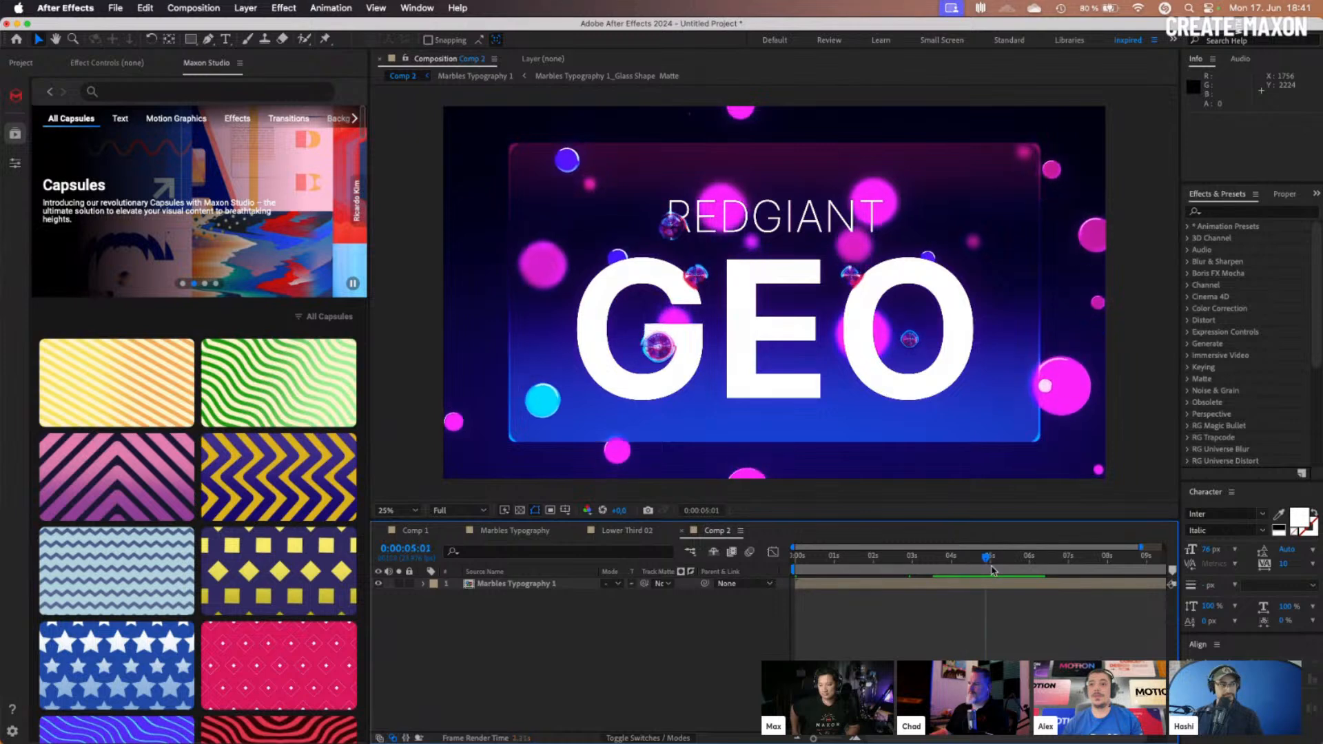
{"action": "left_click", "coordinate": [979, 572]}
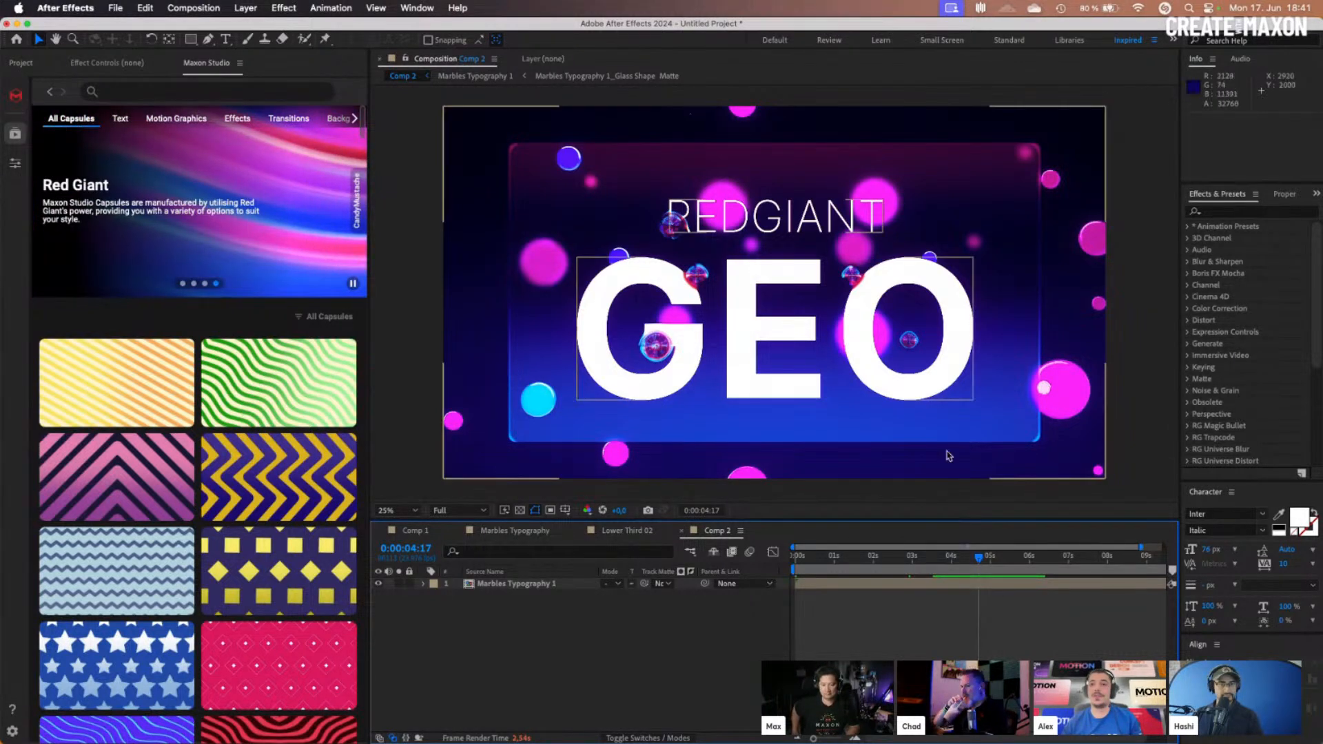
{"action": "left_click", "coordinate": [982, 562]}
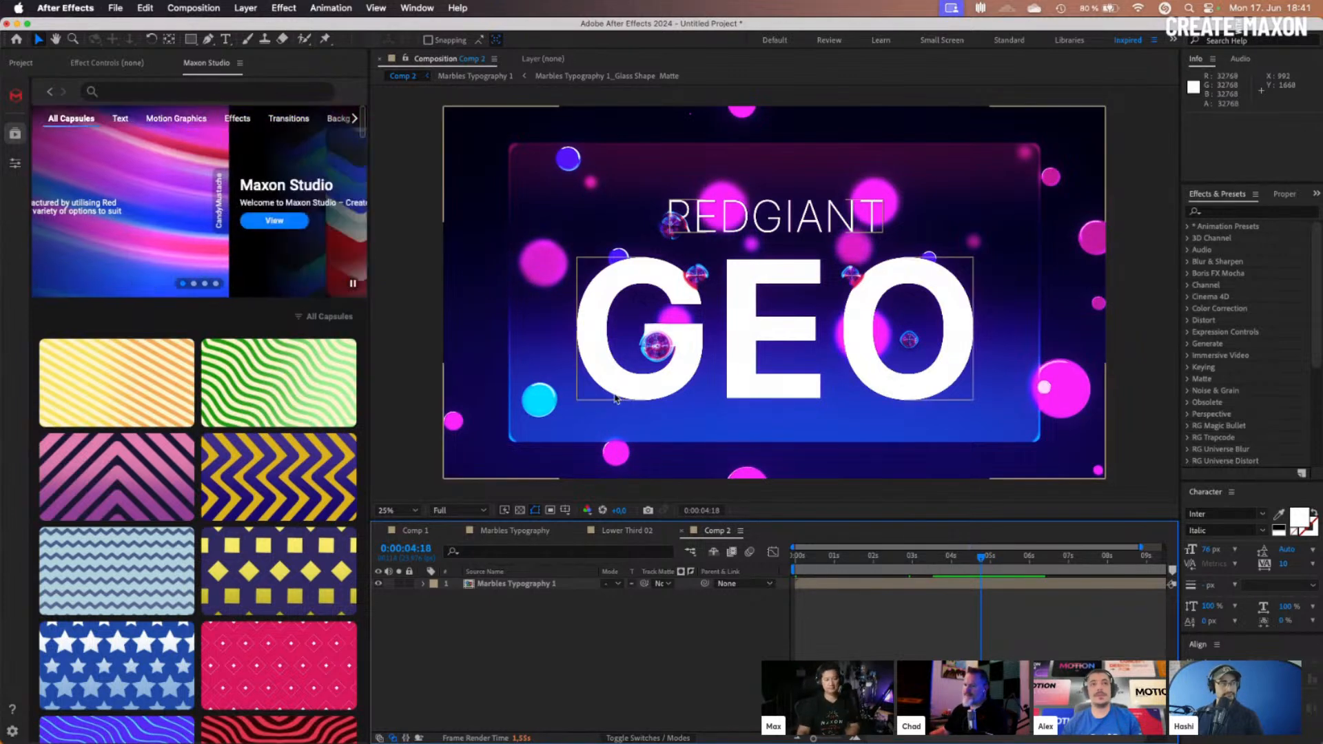
View the VFX and Chill and Motion Graphics capsule categories, and return to All Capsules
{"action": "left_click", "coordinate": [355, 118]}
{"action": "left_click", "coordinate": [320, 118]}
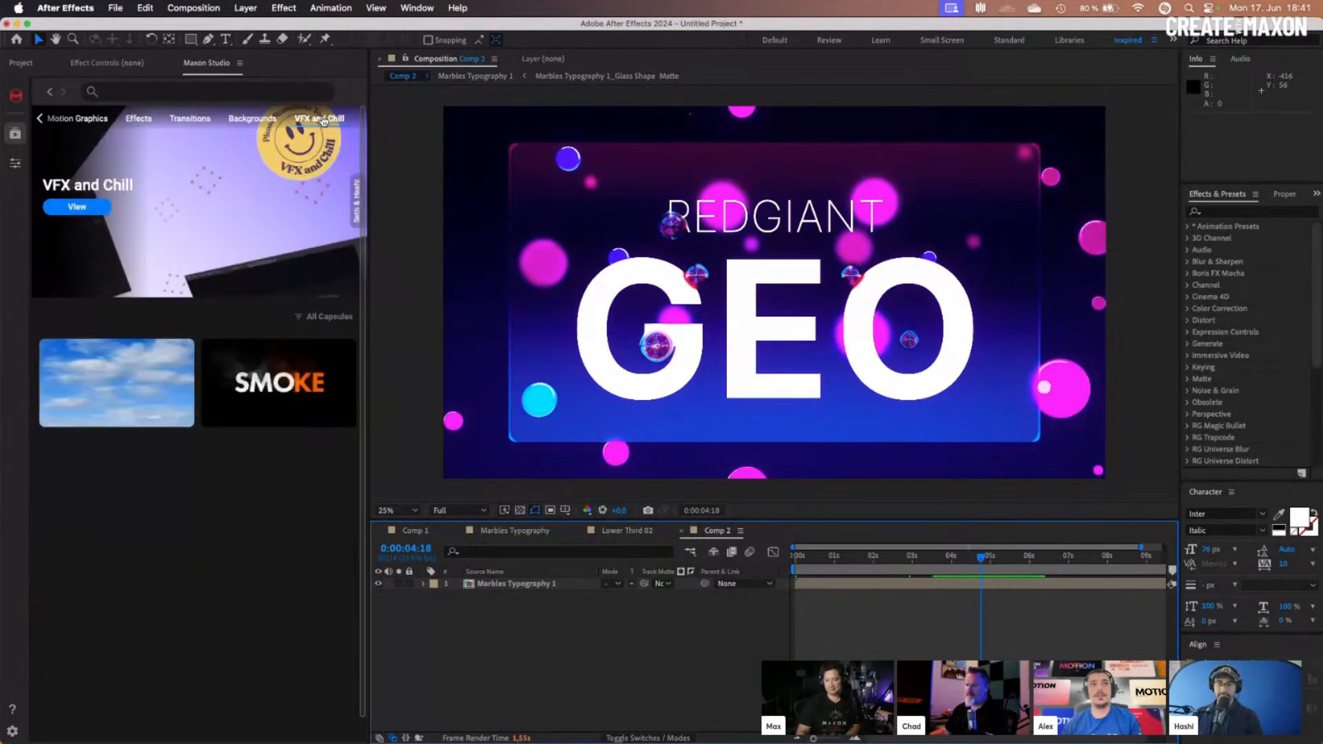
{"action": "left_click", "coordinate": [79, 120]}
{"action": "left_click", "coordinate": [41, 119]}
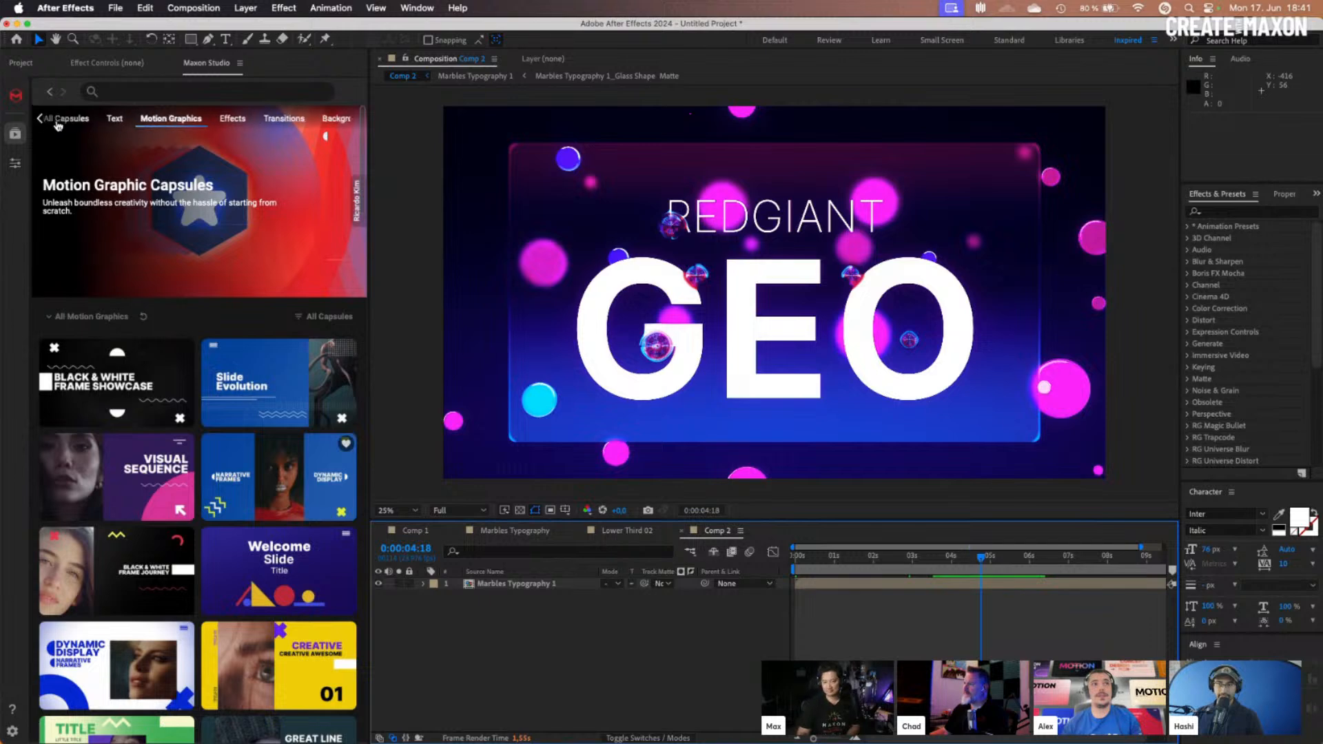
{"action": "left_click", "coordinate": [87, 120]}
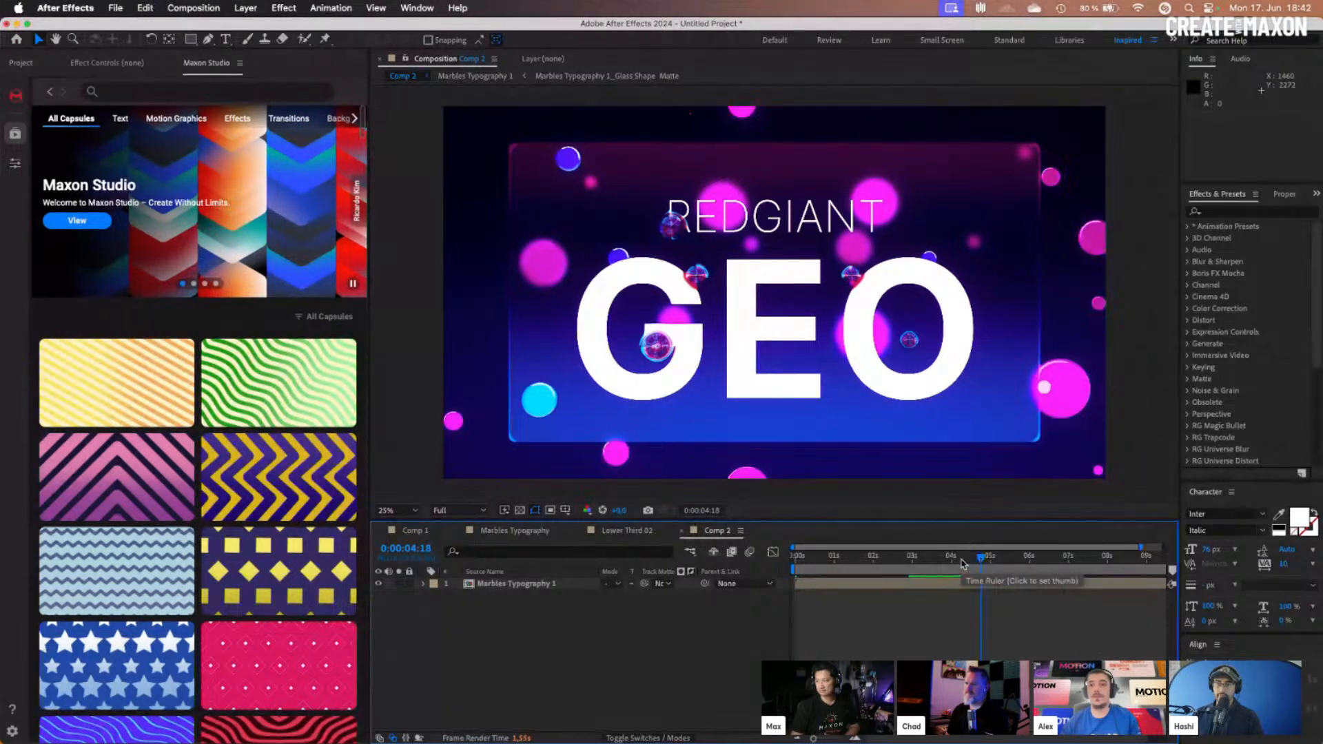
Scrub Comp 2 back and forth between about three and six seconds to review the marbles' motion, ending at 0:00:03:12
{"action": "left_click_drag", "start_coordinate": [954, 564], "coordinate": [922, 570]}
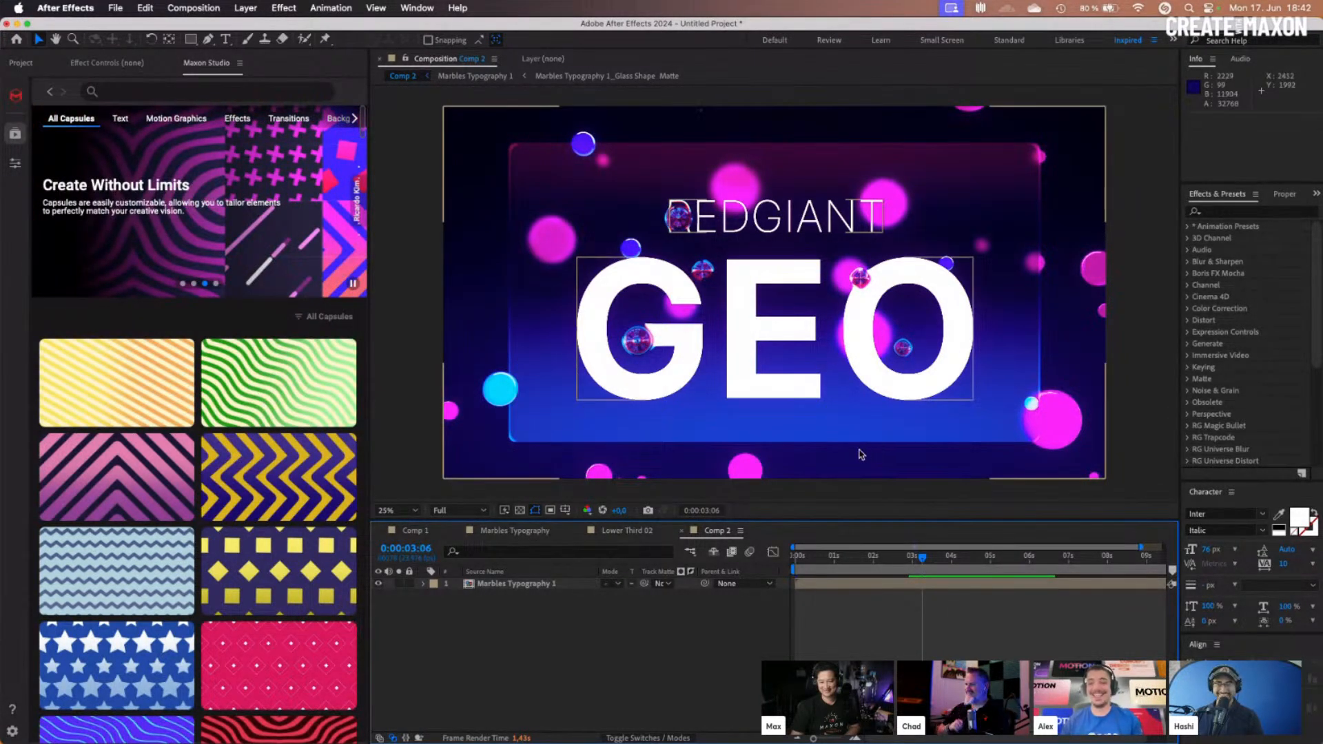
{"action": "left_click", "coordinate": [978, 558]}
{"action": "left_click_drag", "start_coordinate": [978, 559], "coordinate": [942, 559]}
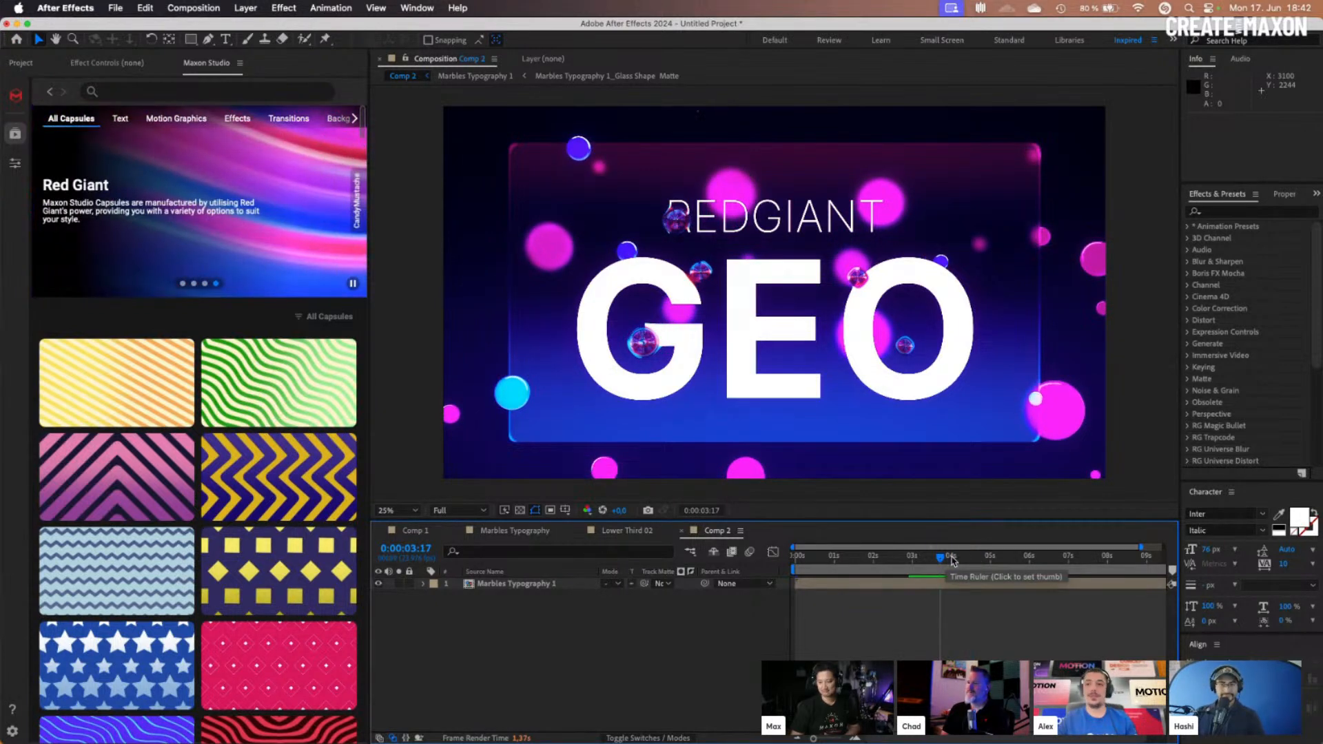
{"action": "left_click_drag", "start_coordinate": [970, 558], "coordinate": [994, 559]}
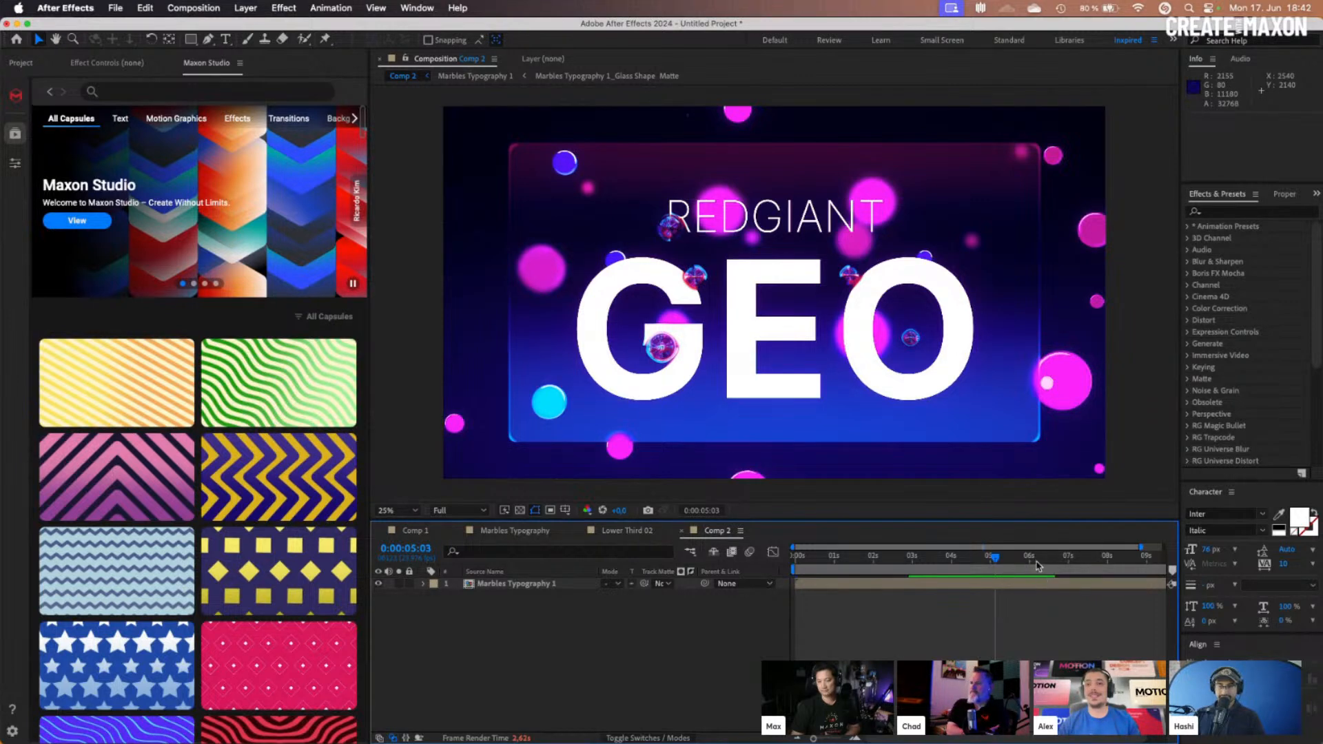
{"action": "left_click_drag", "start_coordinate": [1035, 561], "coordinate": [932, 571]}
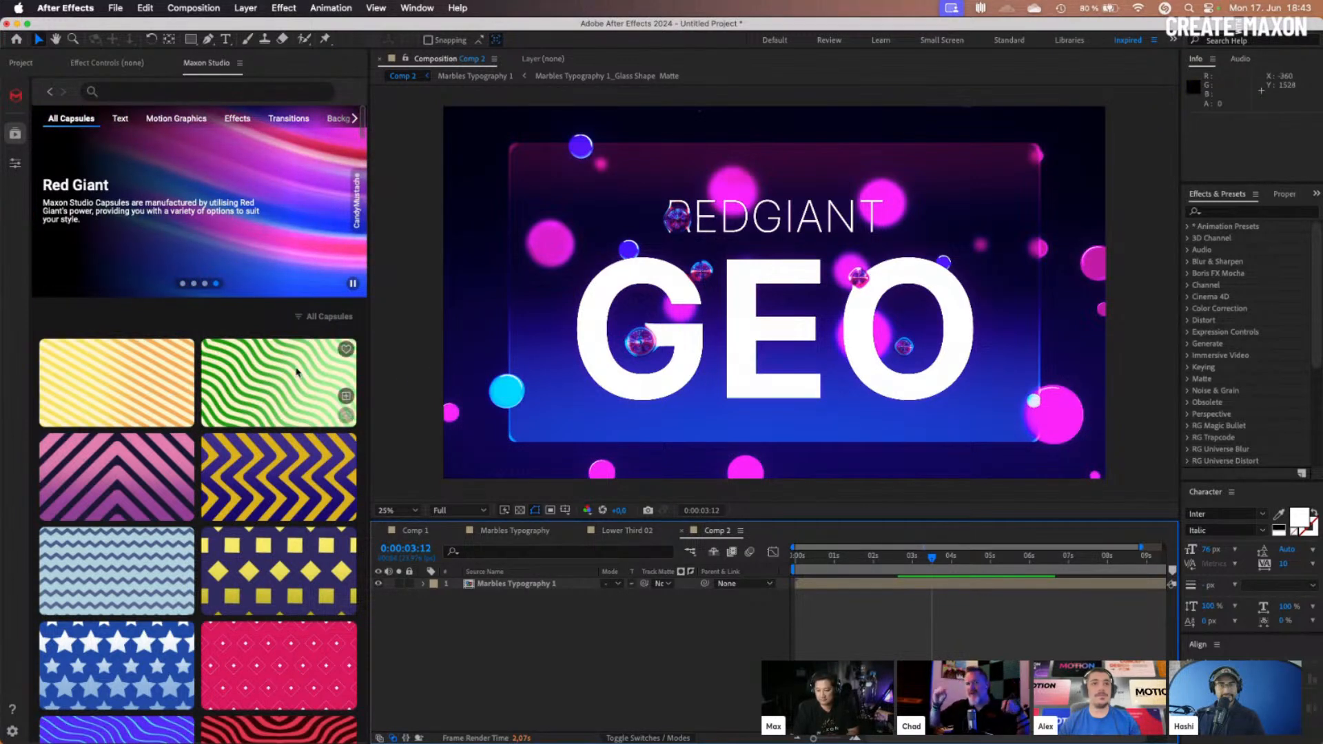
Undock the Maxon Studio panel into a floating window and enlarge it to fill the screen
{"action": "left_click", "coordinate": [240, 63]}
{"action": "left_click", "coordinate": [269, 96]}
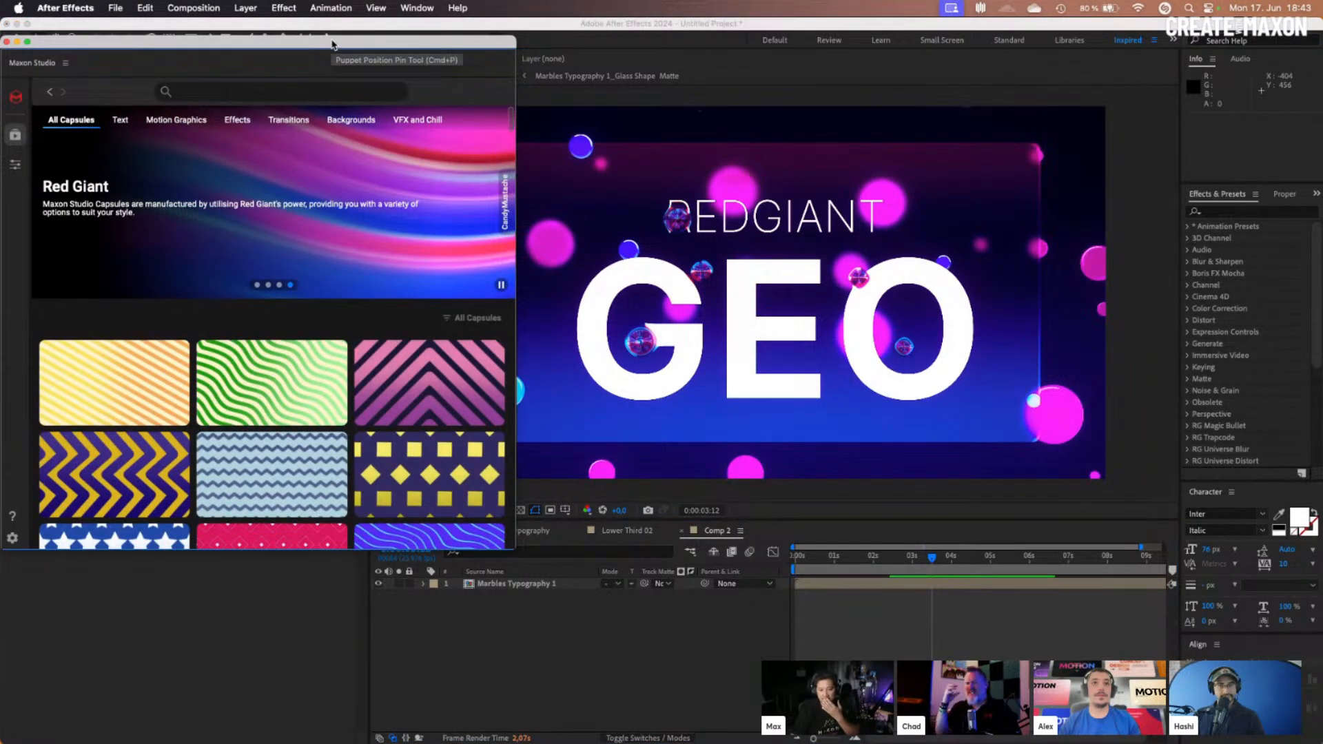
{"action": "left_click", "coordinate": [379, 584]}
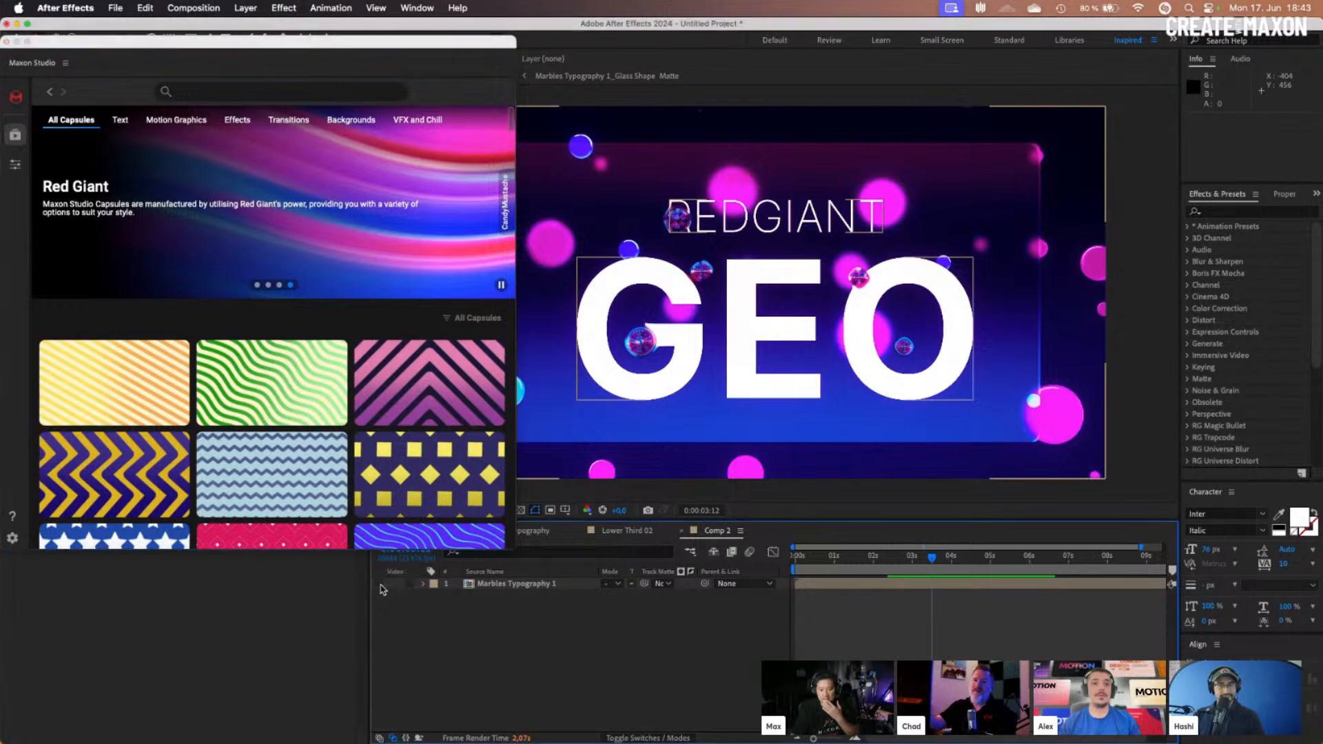
{"action": "double_click", "coordinate": [420, 44]}
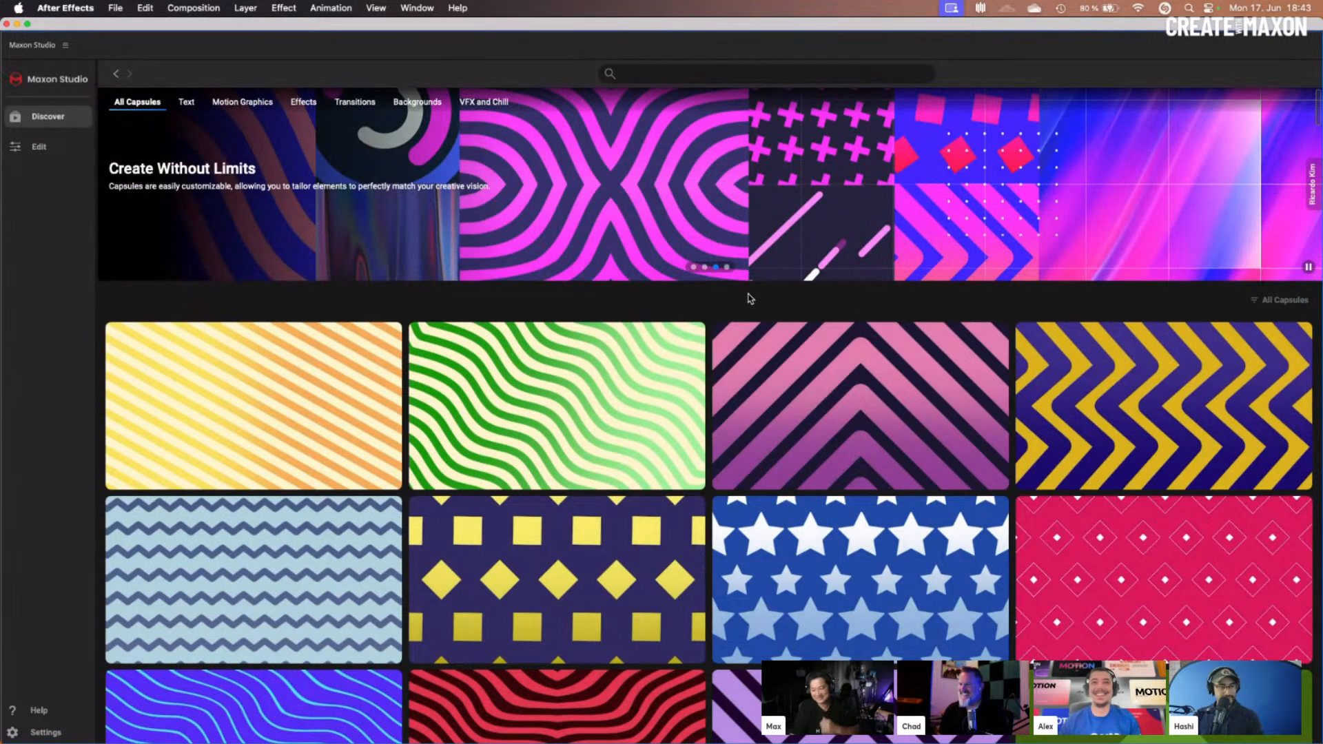
View the Red Giant slide of the library's banner and return to the first slide
{"action": "left_click", "coordinate": [727, 268]}
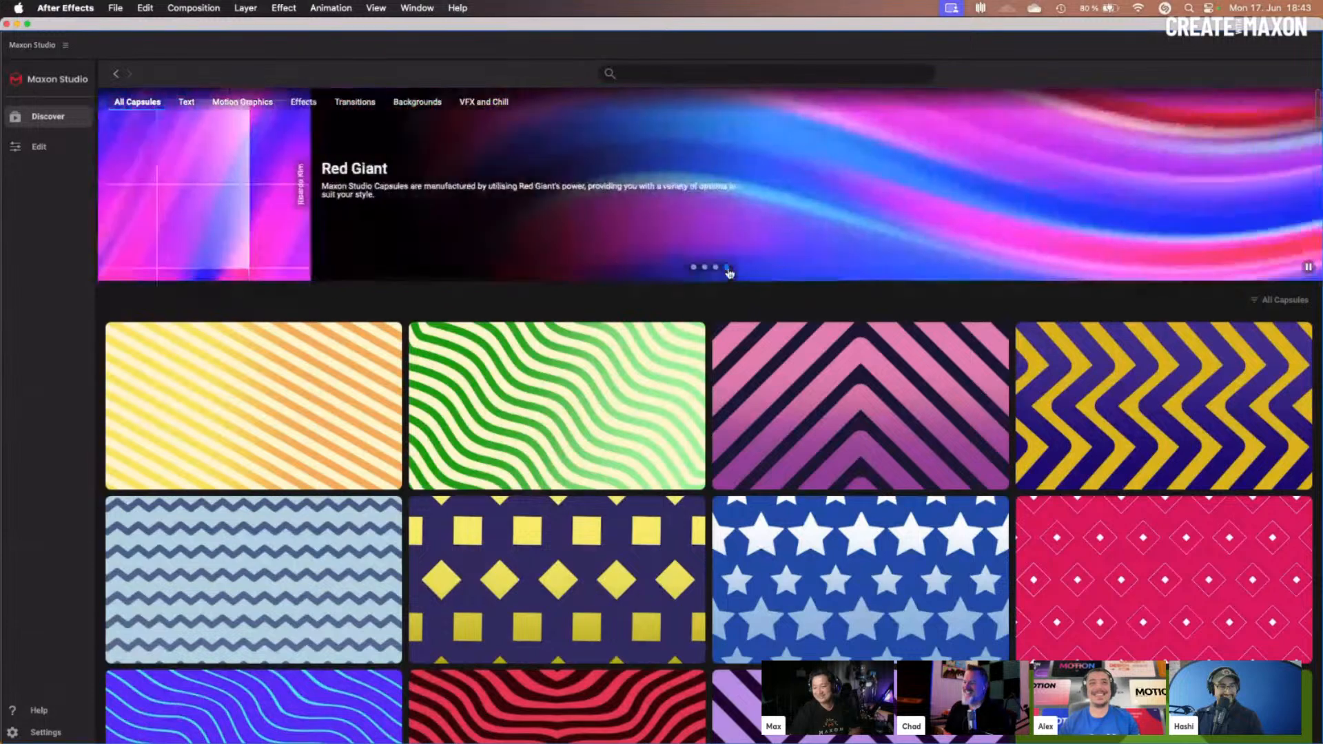
{"action": "left_click", "coordinate": [693, 268]}
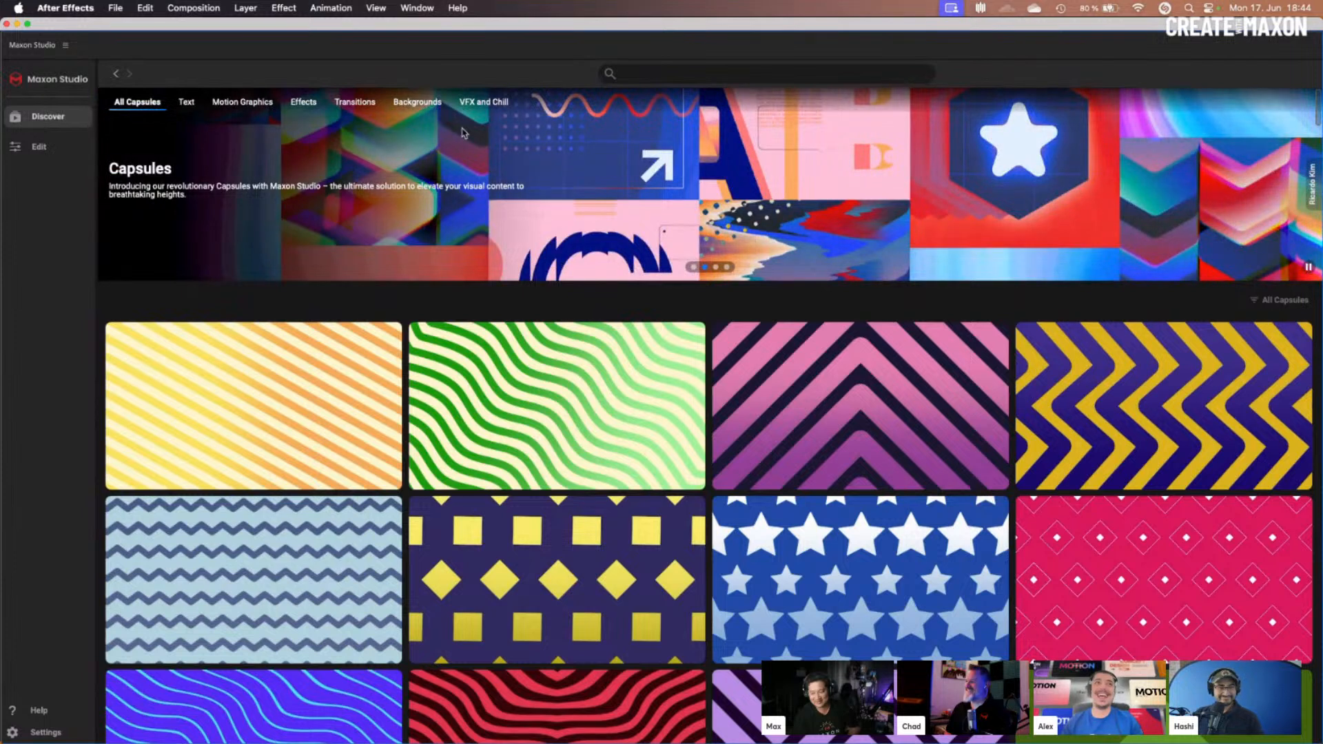
{"action": "mouse_move", "coordinate": [593, 481]}
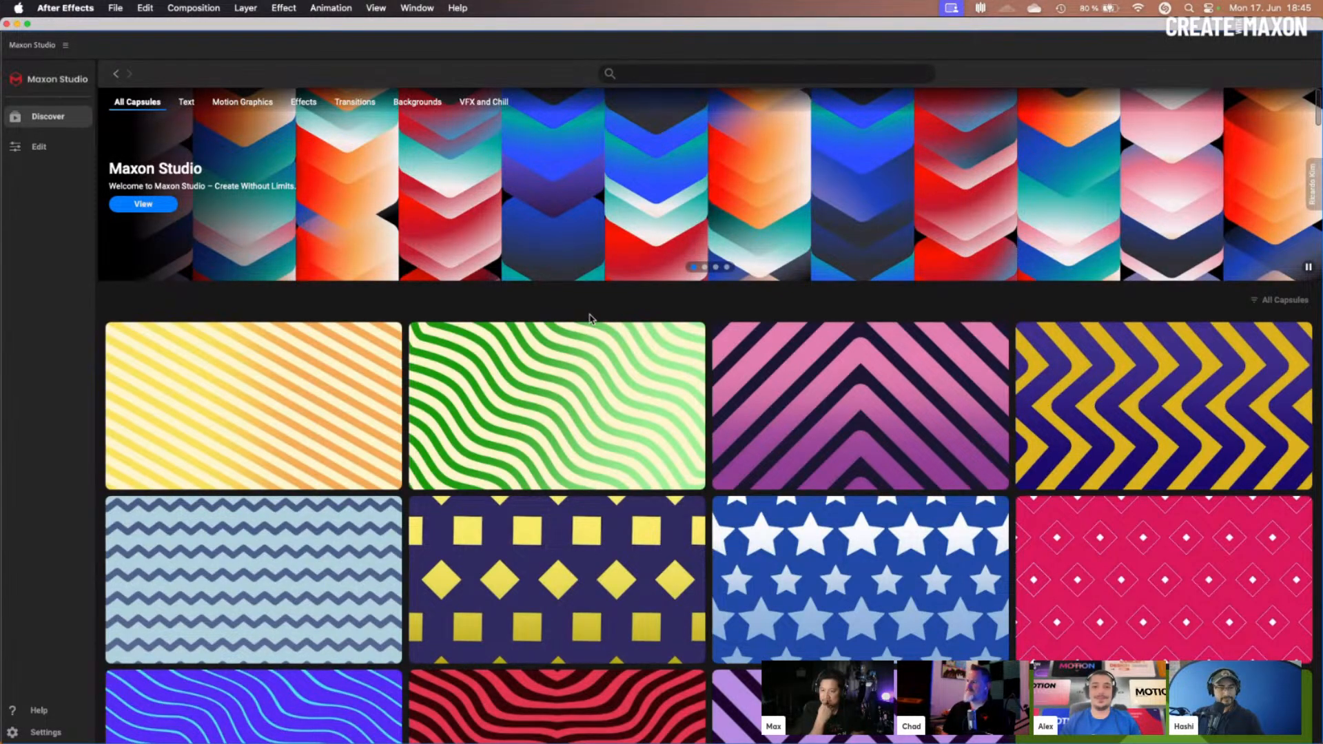
{"action": "mouse_move", "coordinate": [567, 378]}
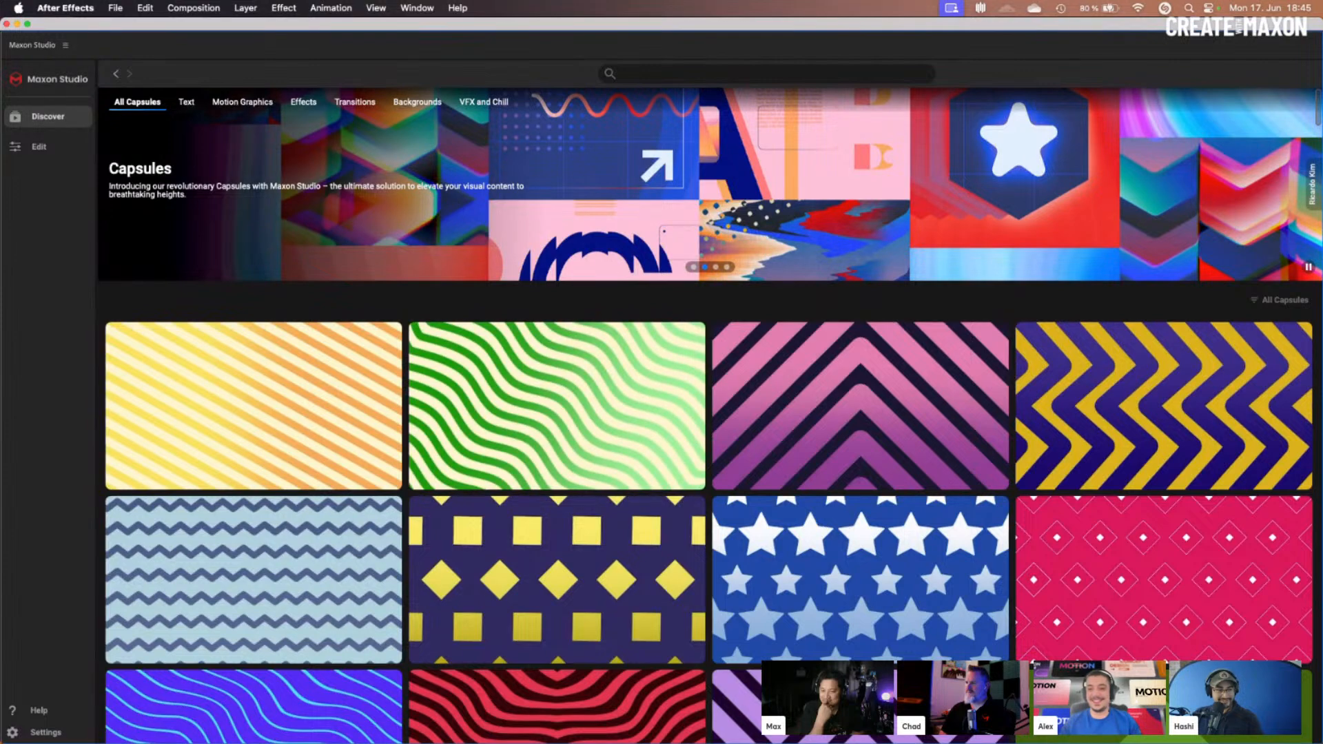
{"action": "mouse_move", "coordinate": [859, 388]}
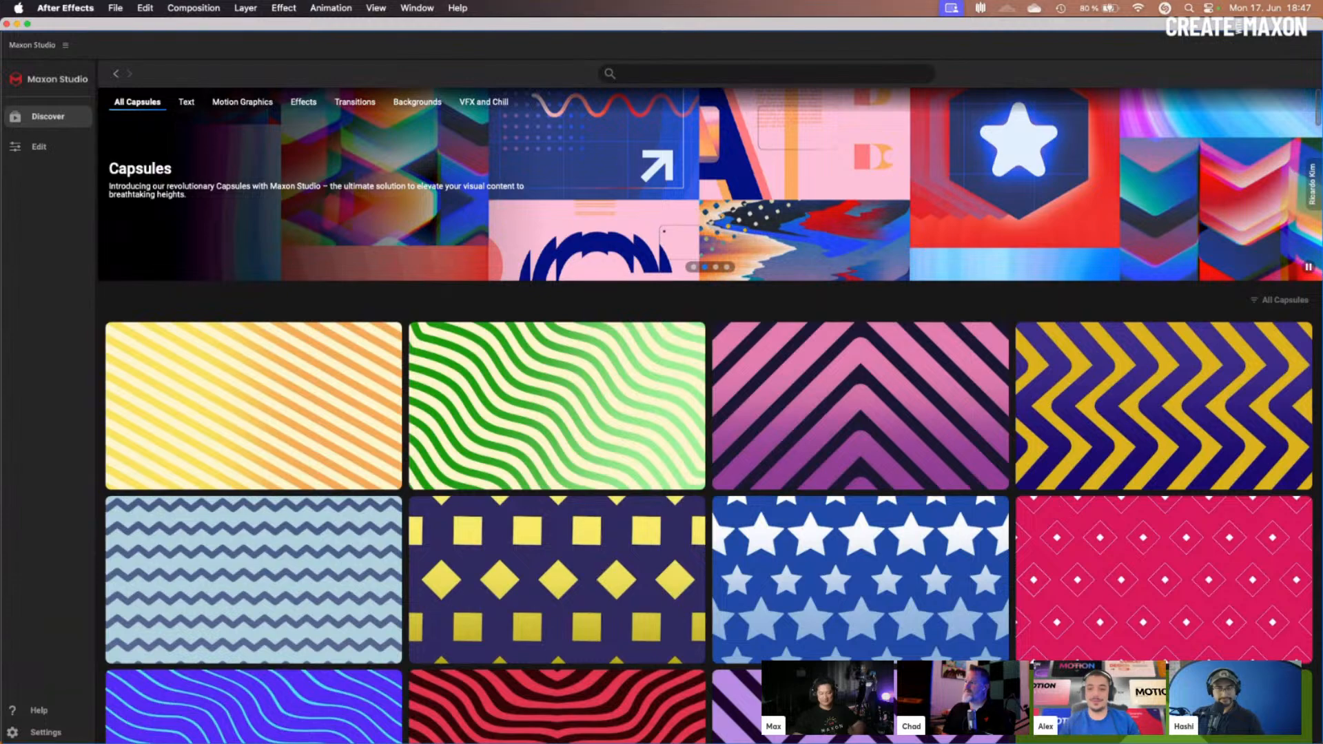
{"action": "mouse_move", "coordinate": [342, 517]}
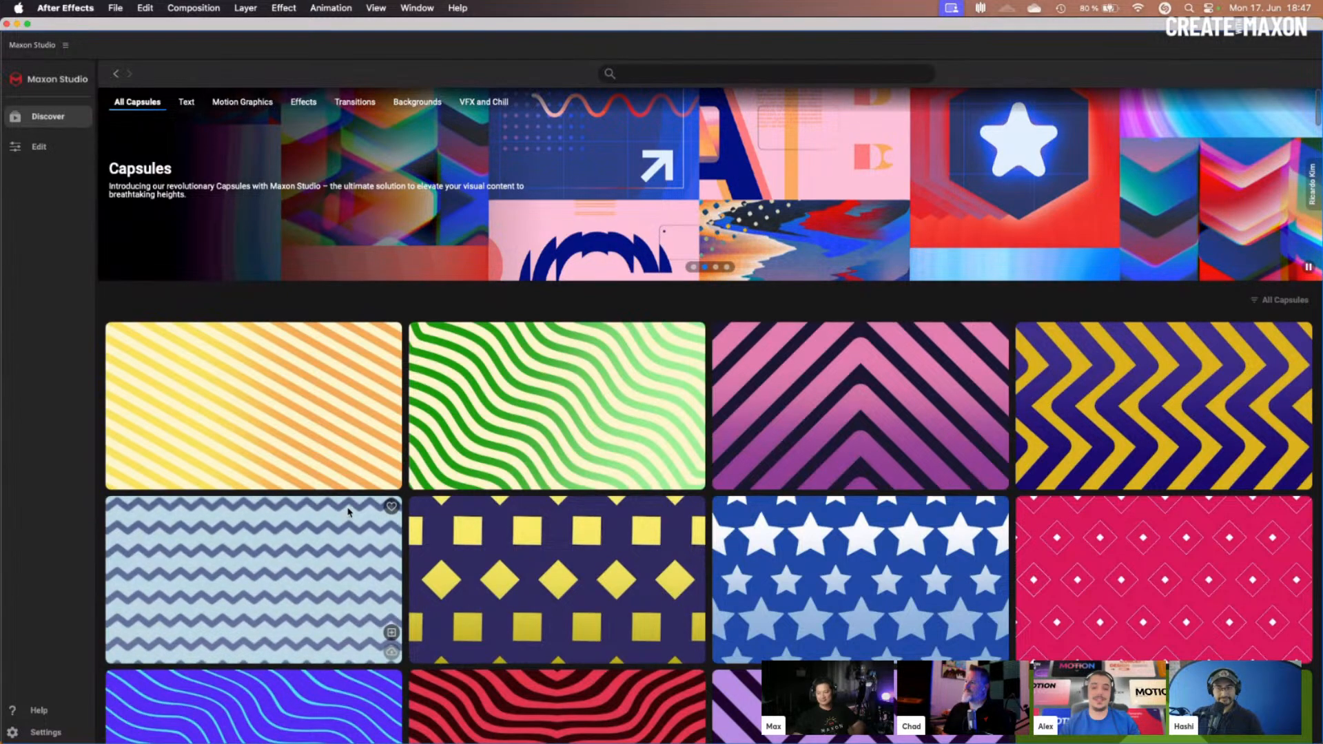